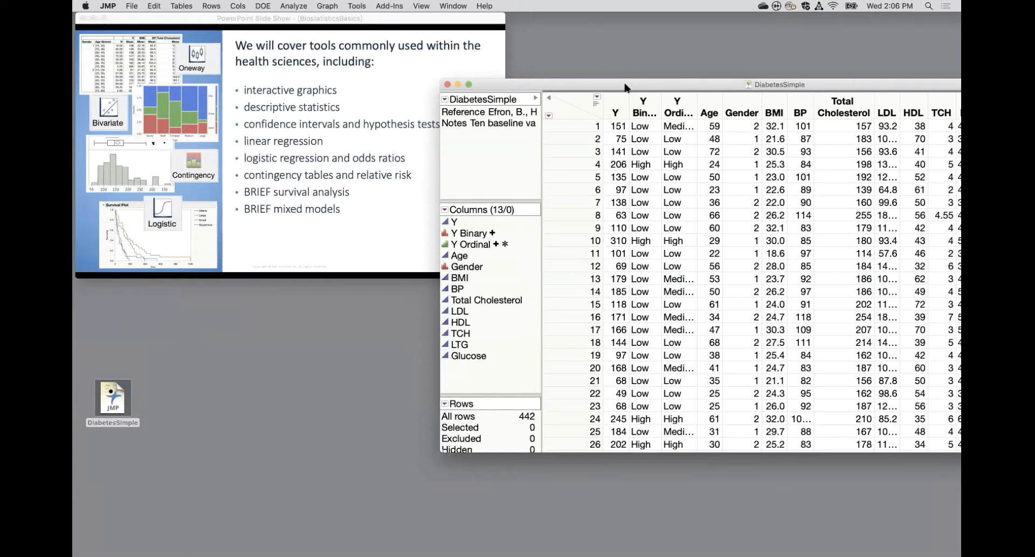
Advance the slide show to the "Visualizing (Graphing) Data" slide and open its Gallery of JMP Graphs link in the browser.
left_click(380, 140)
key("Right")
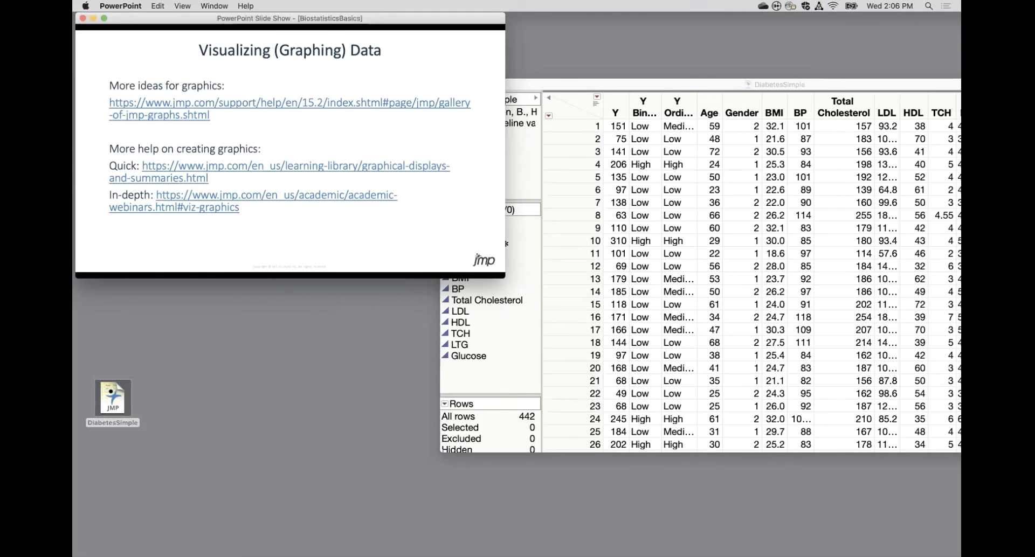
left_click(346, 105)
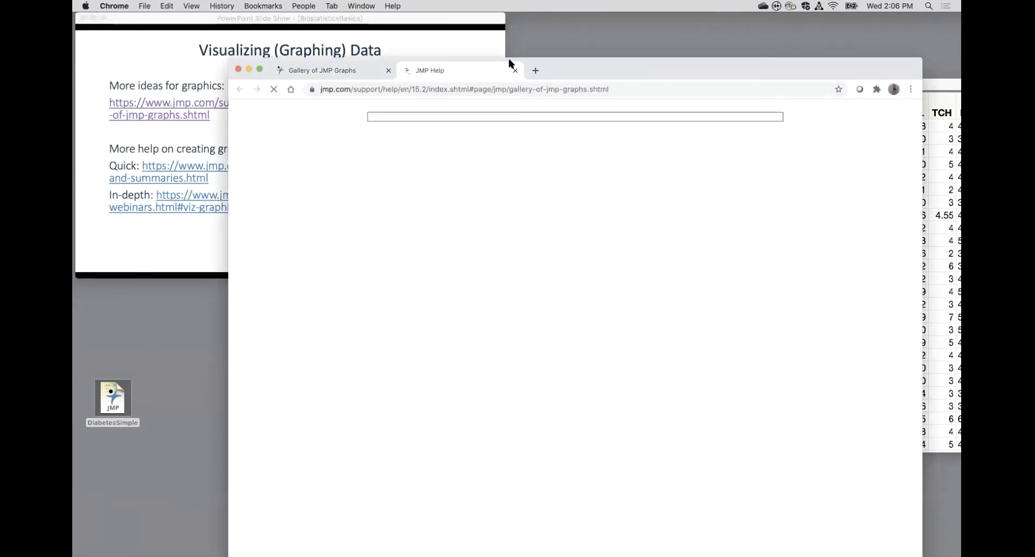
left_click_drag(564, 58, 484, 21)
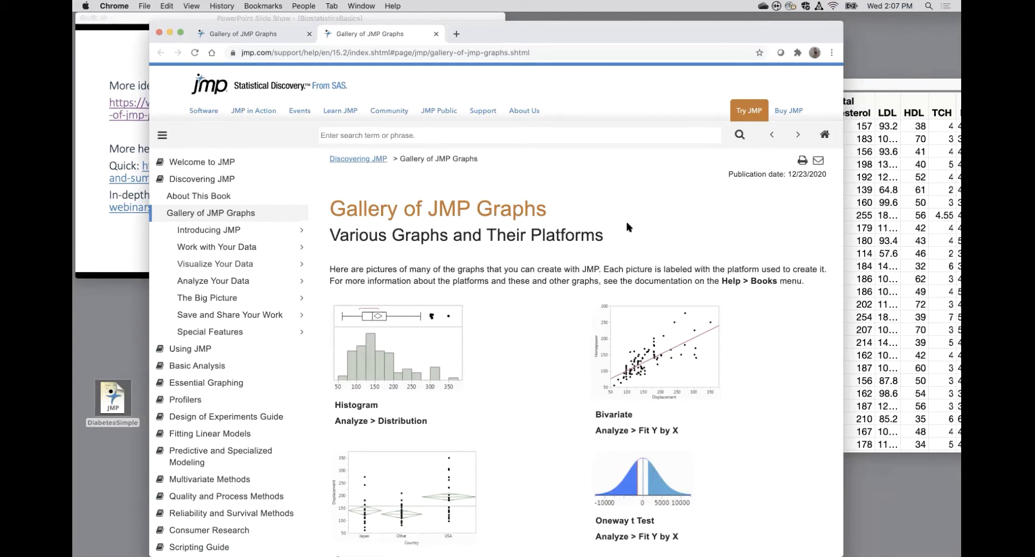
Examine the example graphs and their platforms in the Gallery of JMP Graphs, from Histogram through Factor Loading Plot, and minimize the browser.
scroll(627, 227, "down", 2)
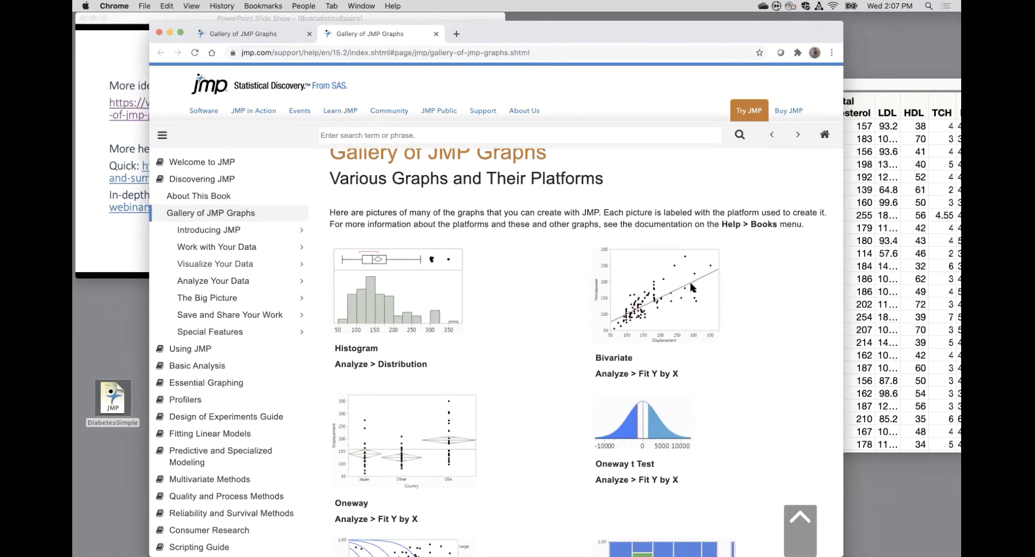
scroll(559, 351, "down", 5)
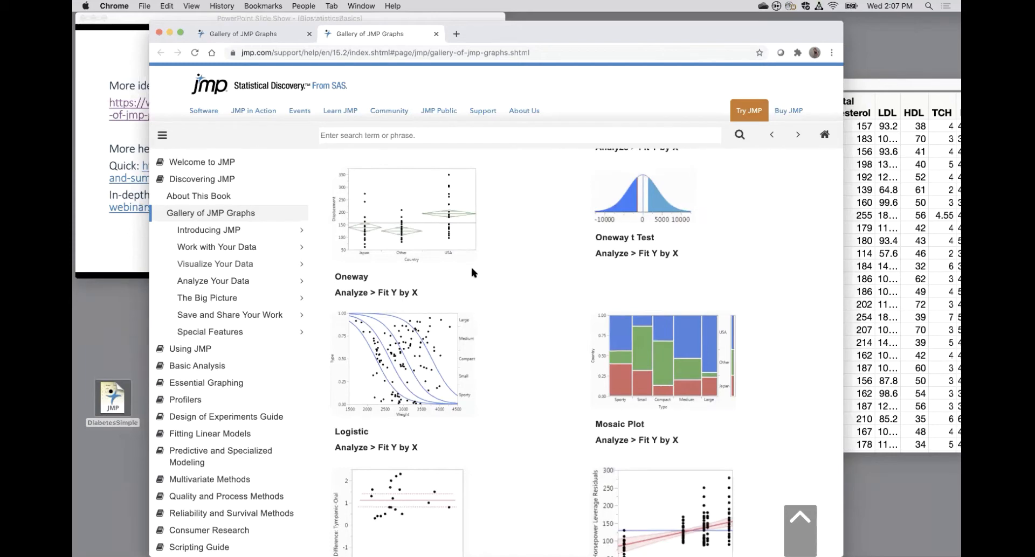
scroll(587, 237, "up", 1)
scroll(587, 237, "down", 1)
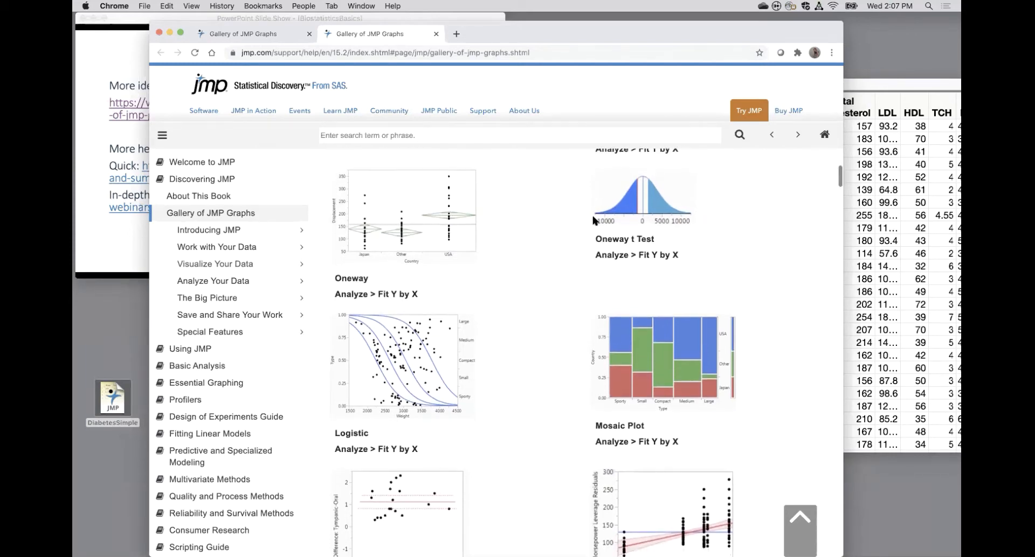
scroll(545, 330, "down", 3)
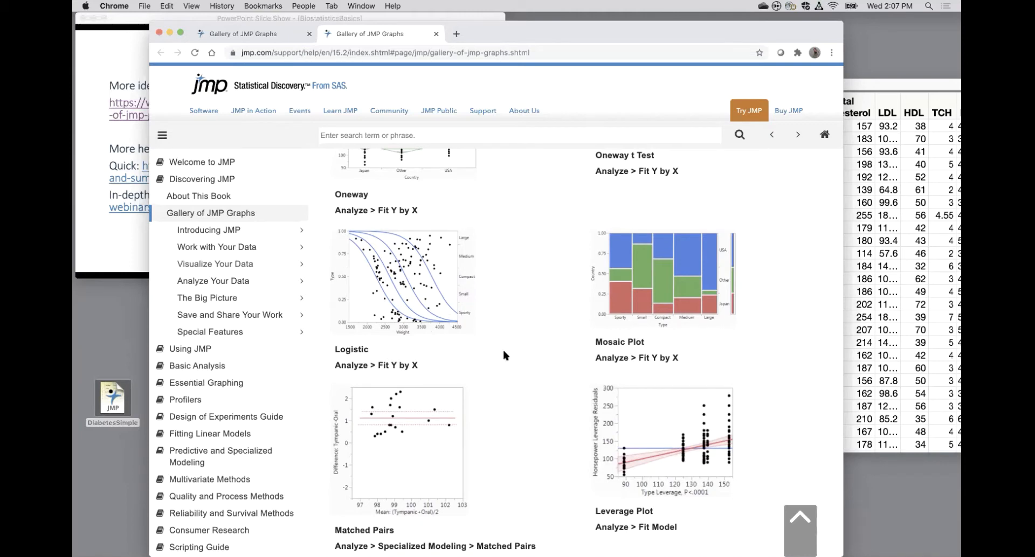
scroll(504, 354, "down", 6)
scroll(506, 359, "down", 10)
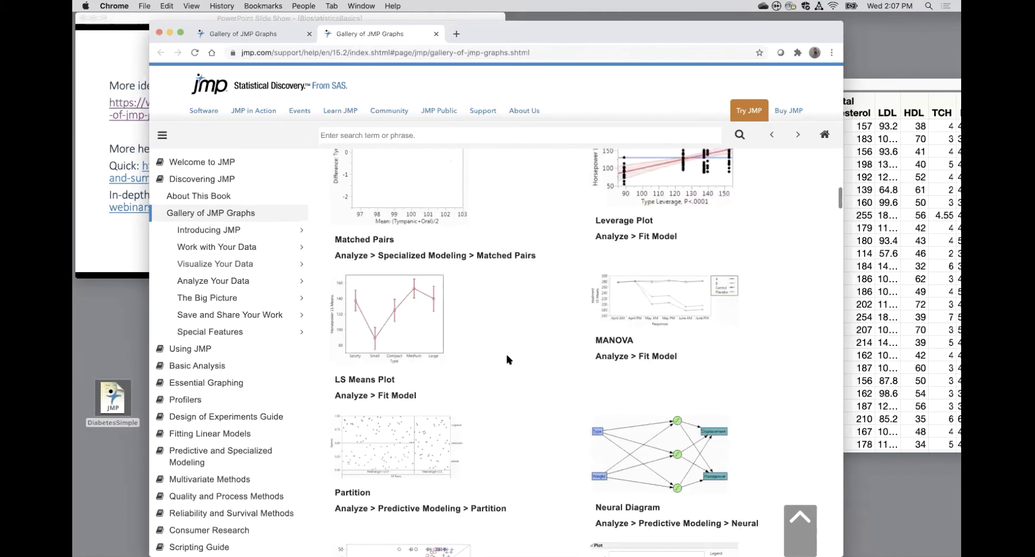
scroll(507, 359, "down", 1)
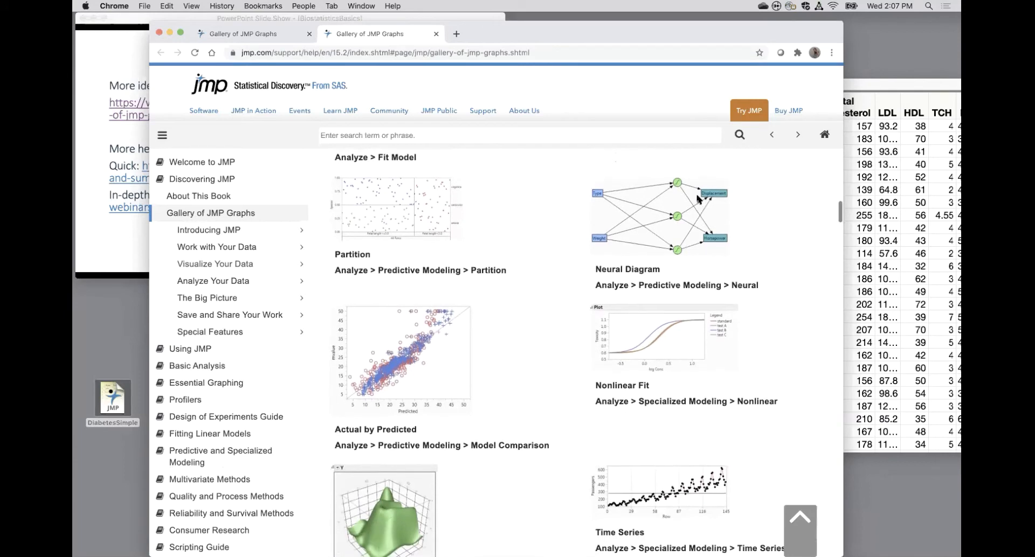
scroll(548, 401, "down", 6)
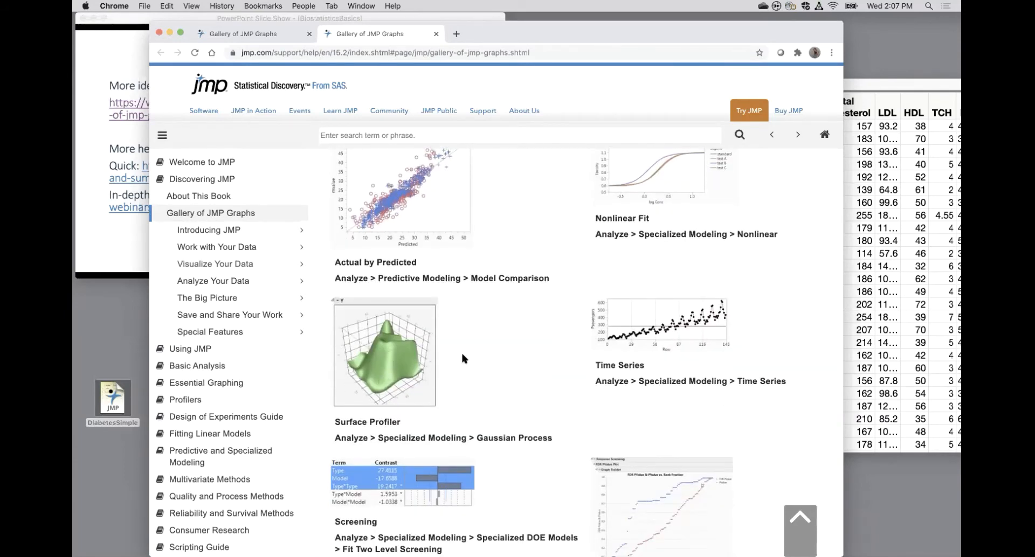
scroll(461, 351, "down", 13)
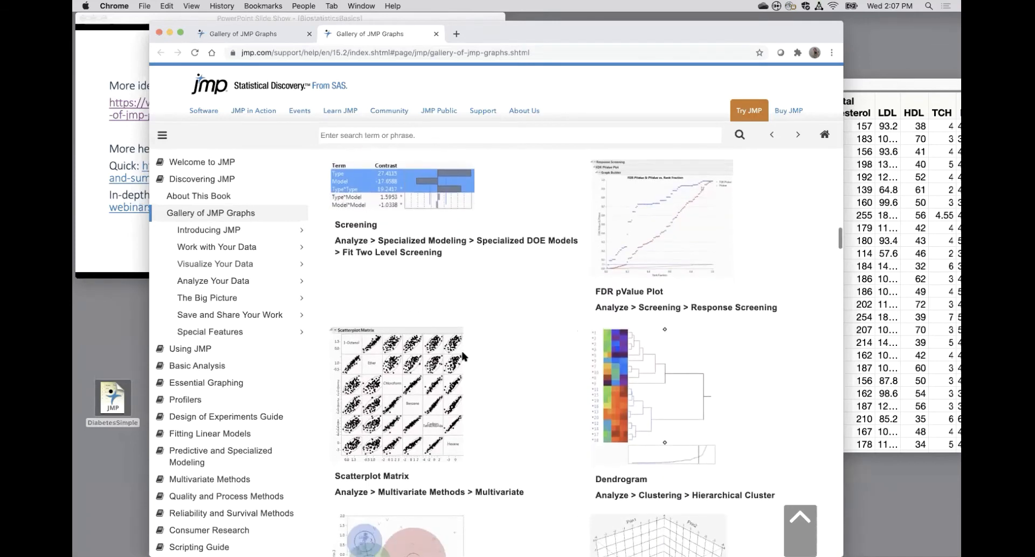
scroll(462, 348, "down", 2)
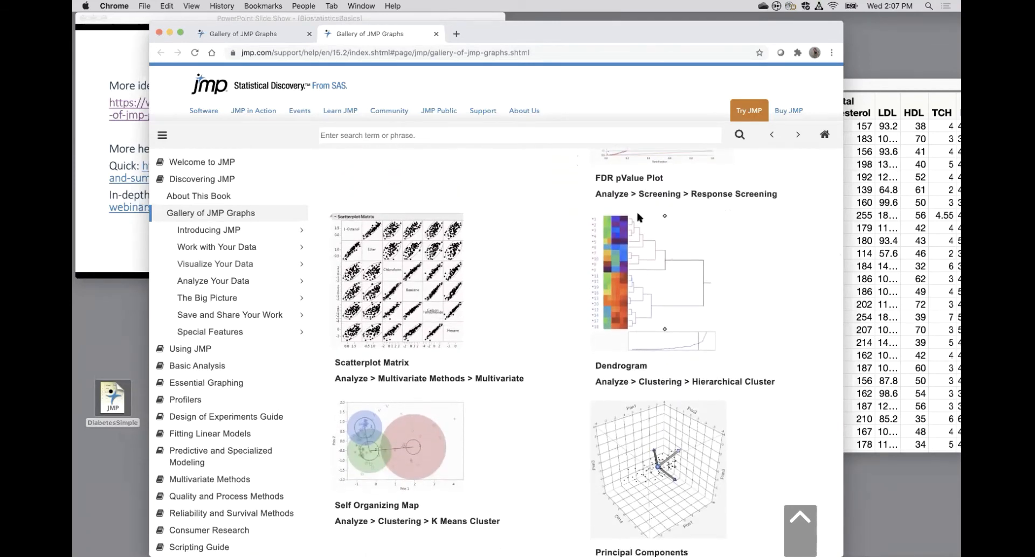
scroll(532, 310, "down", 8)
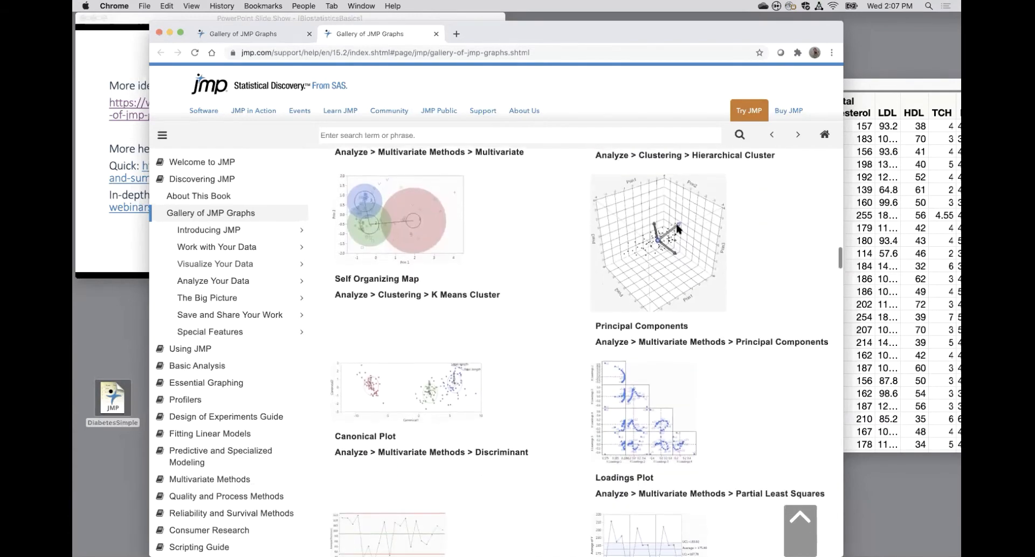
scroll(527, 346, "down", 11)
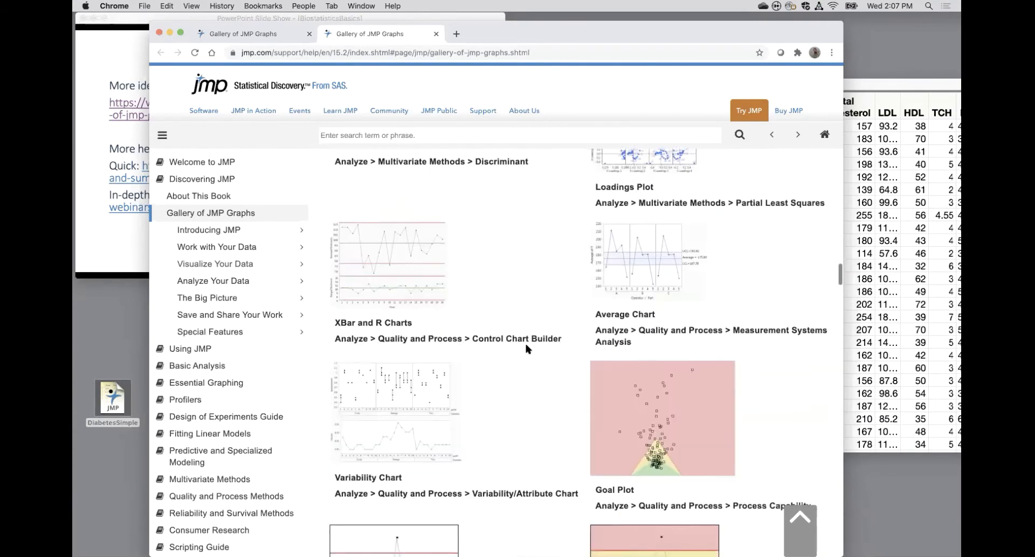
scroll(525, 341, "down", 20)
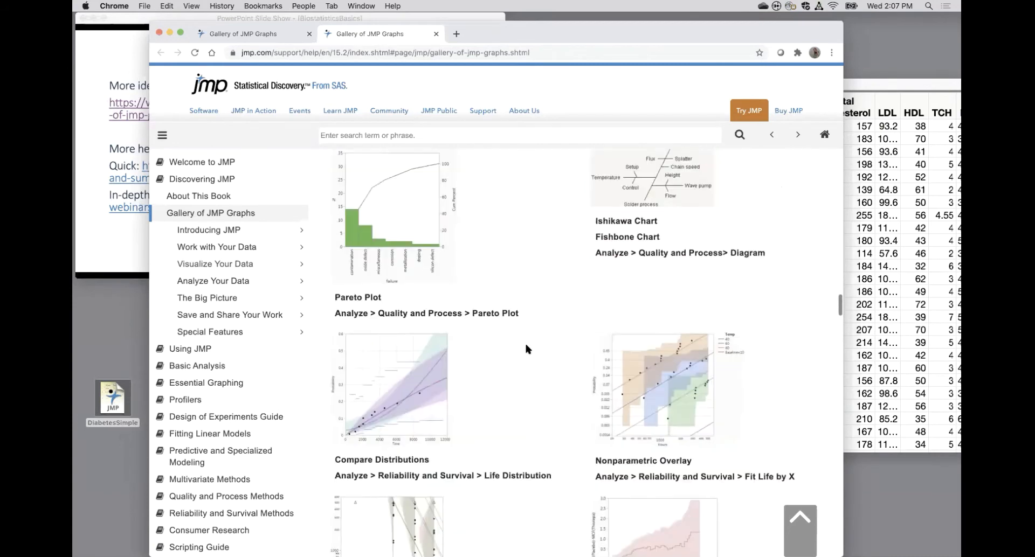
scroll(526, 345, "down", 20)
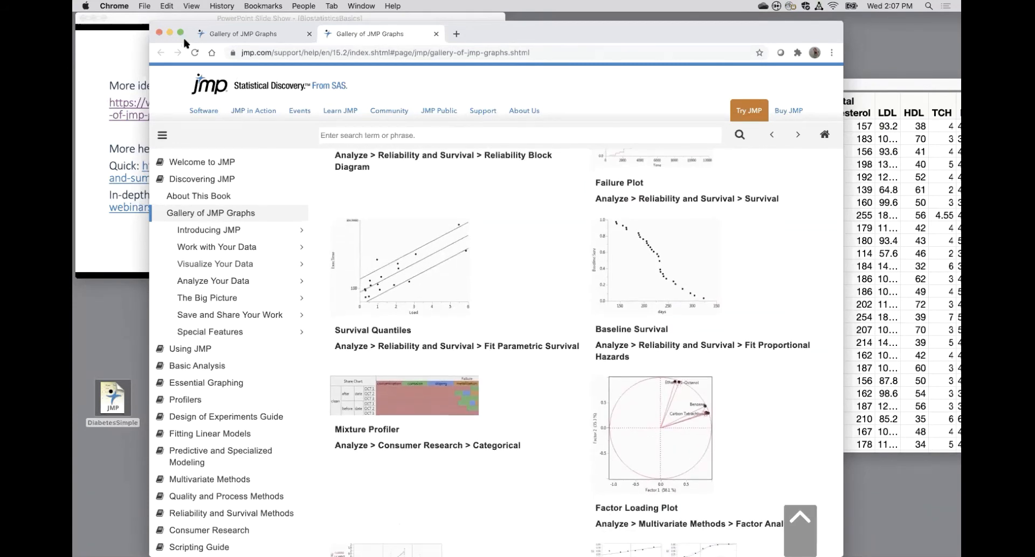
left_click(169, 34)
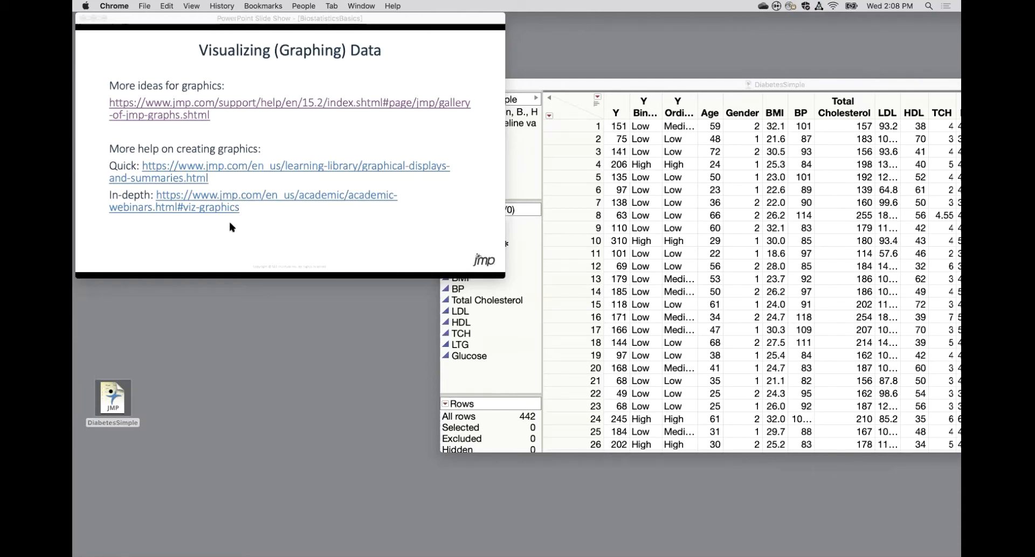
Advance the slide show to "Describing Data" and reposition the DiabetesSimple table so all its columns are visible.
left_click(379, 226)
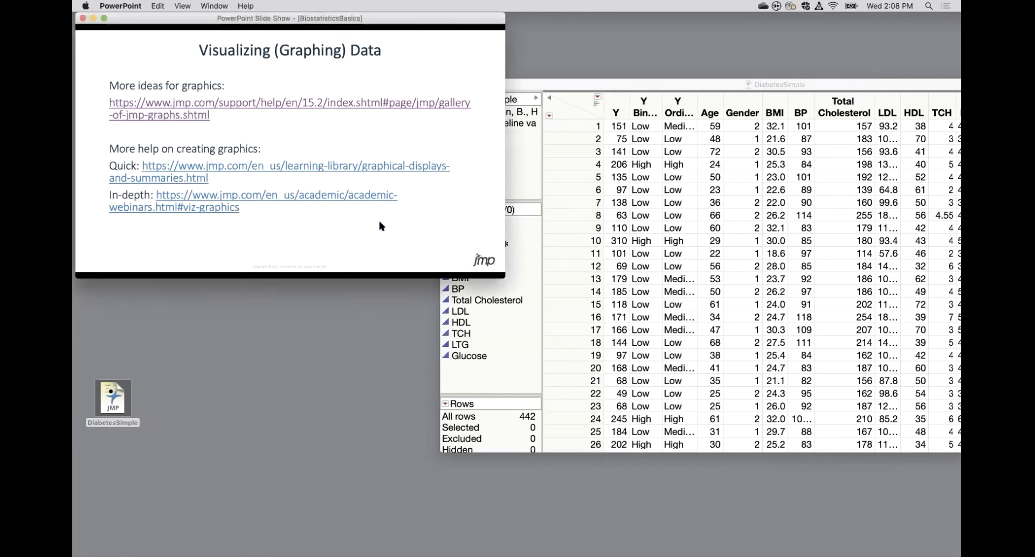
left_click(379, 226)
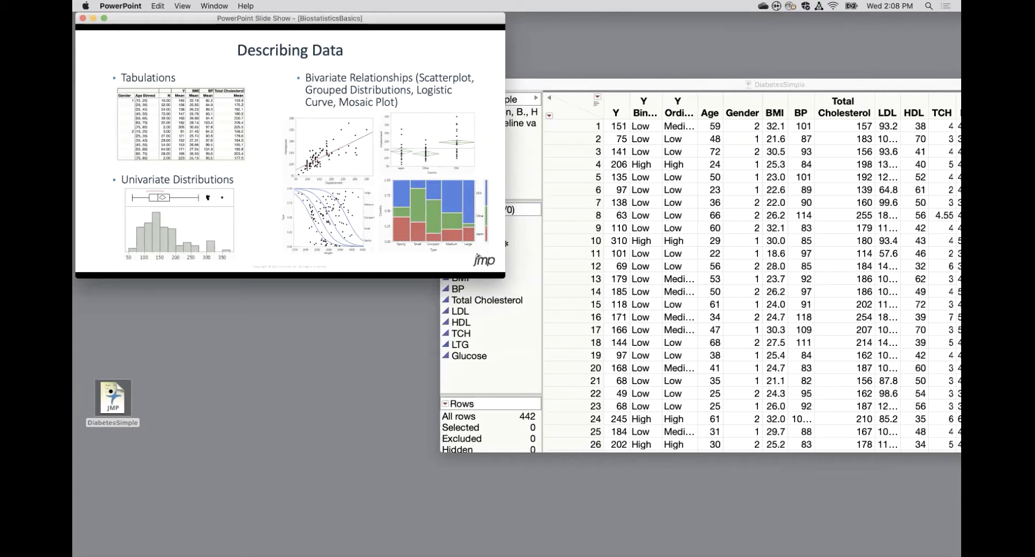
left_click_drag(665, 82, 475, 69)
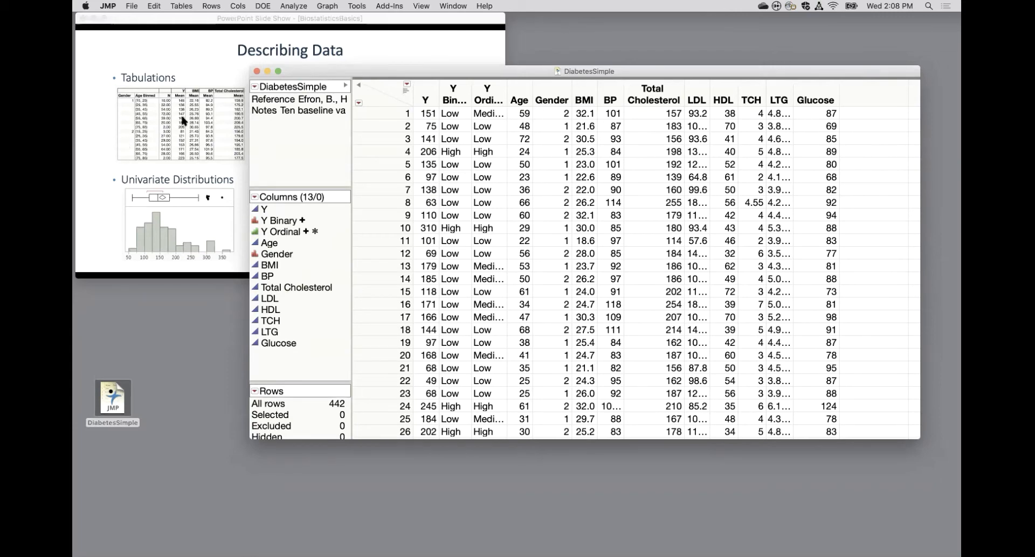
Highlight the Gender column and the Age column of DiabetesSimple in turn, comparing them with the tabulation example on the slide.
left_click(557, 89)
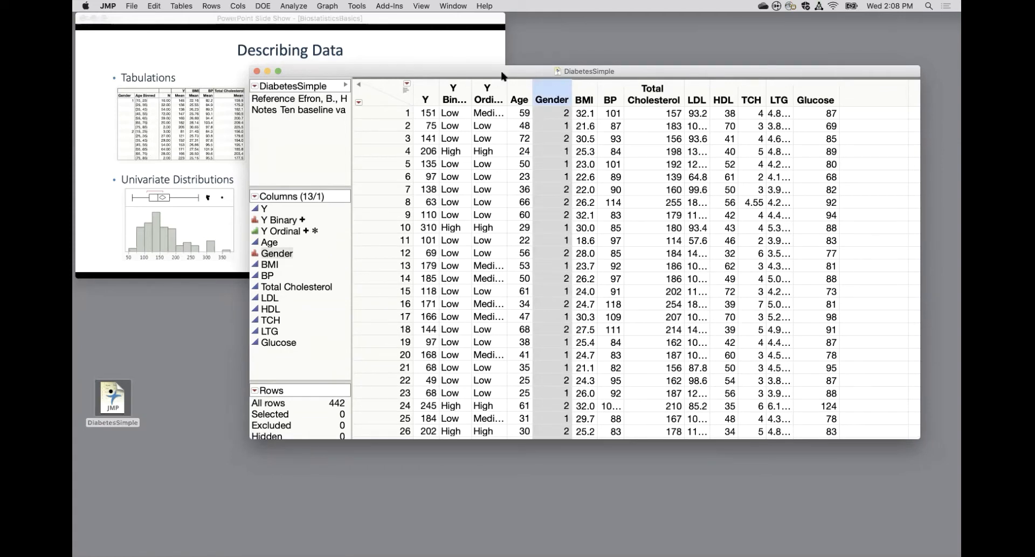
left_click(517, 89)
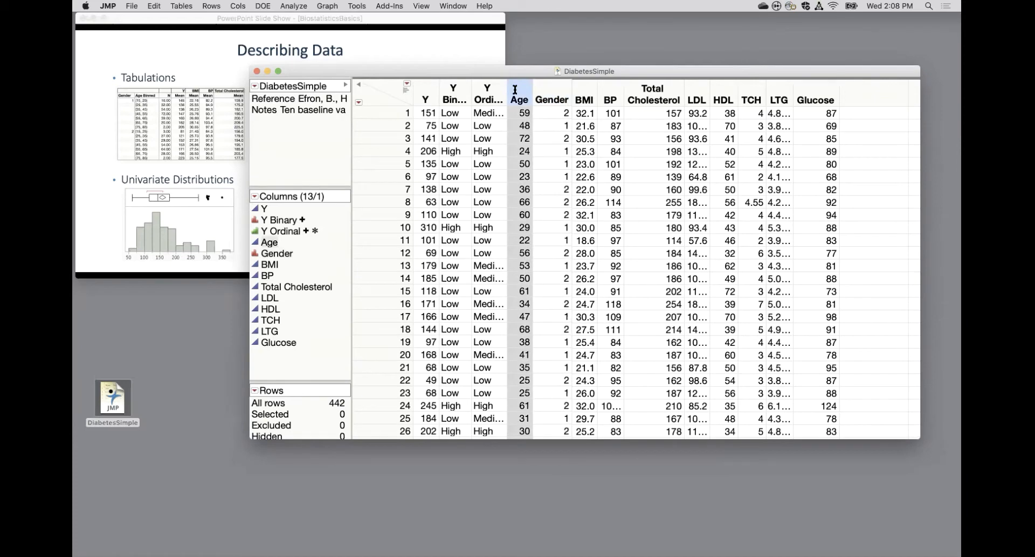
left_click(164, 84)
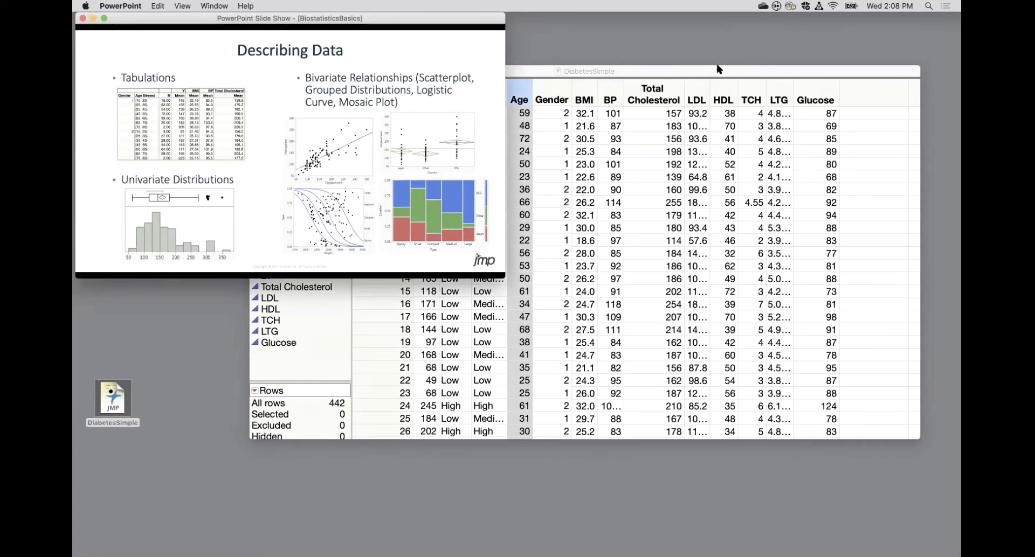
left_click(717, 71)
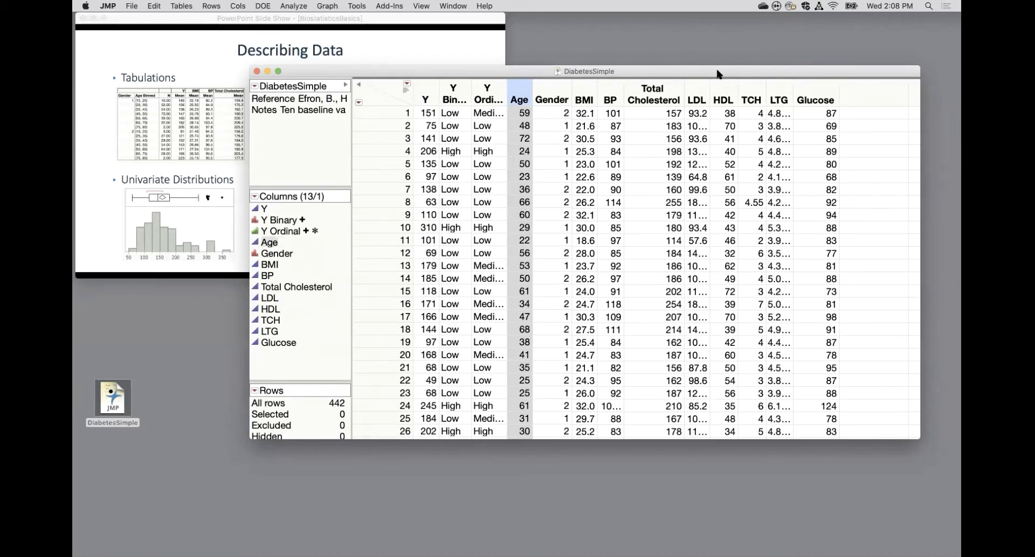
Create a Distribution report of Y, Y Binary and Y Ordinal showing histograms only.
left_click(301, 5)
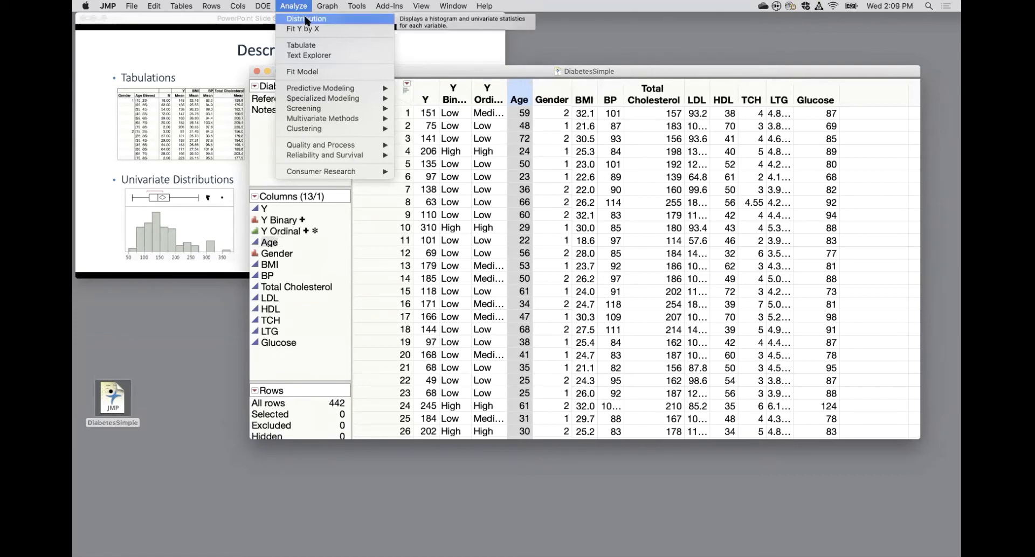
left_click(306, 19)
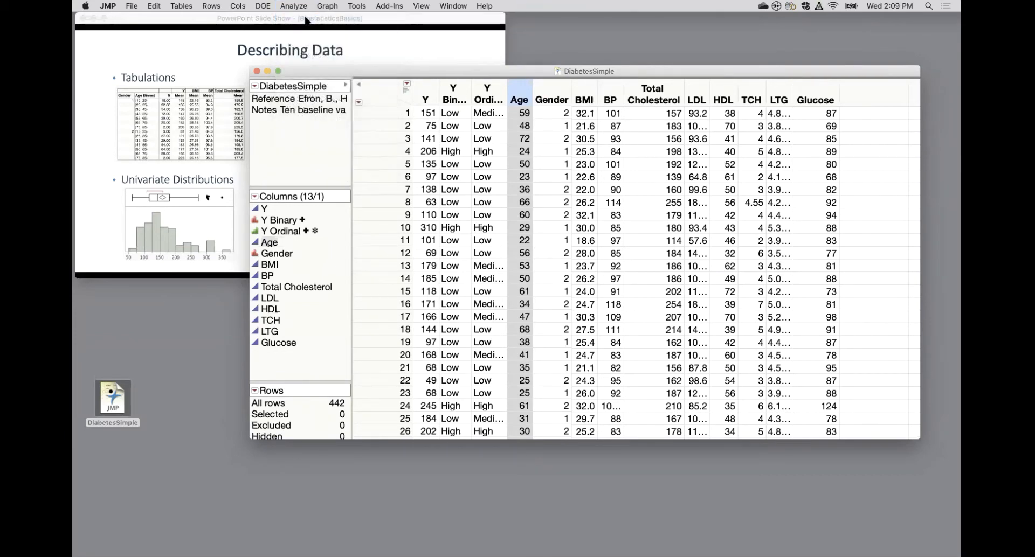
left_click(350, 167)
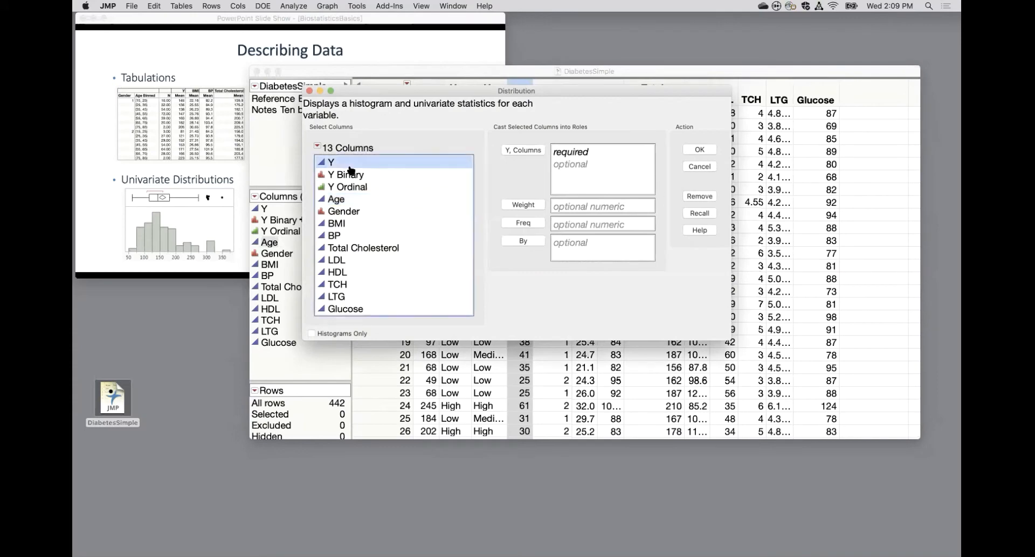
left_click(351, 186)
left_click(350, 163, "shift")
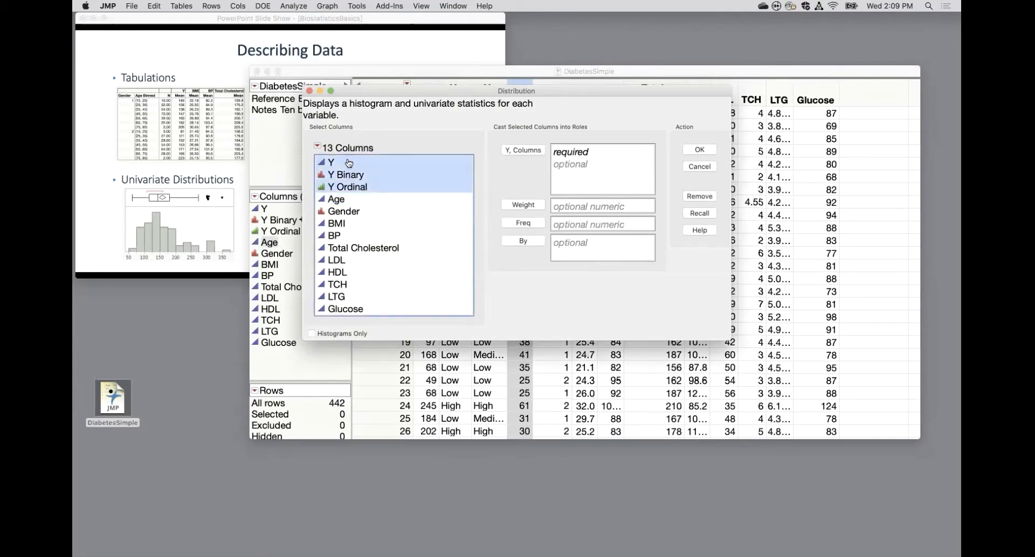
left_click(527, 152)
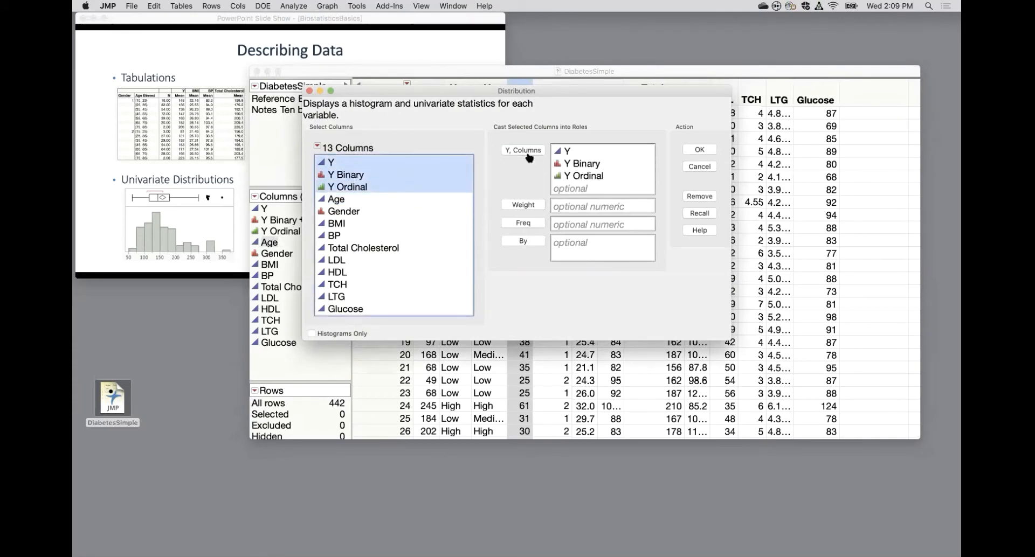
left_click(312, 334)
left_click_drag(374, 335, 317, 342)
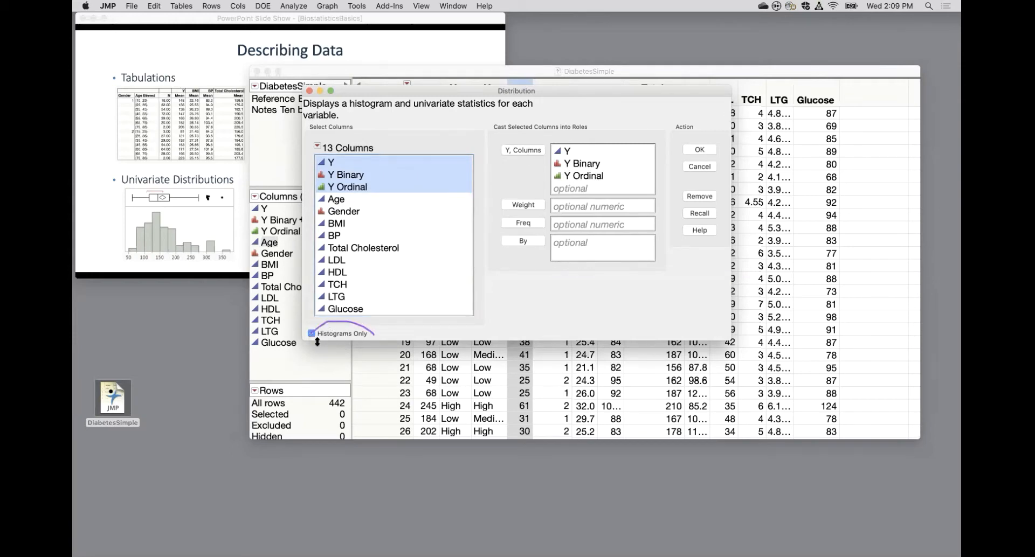
left_click(699, 150)
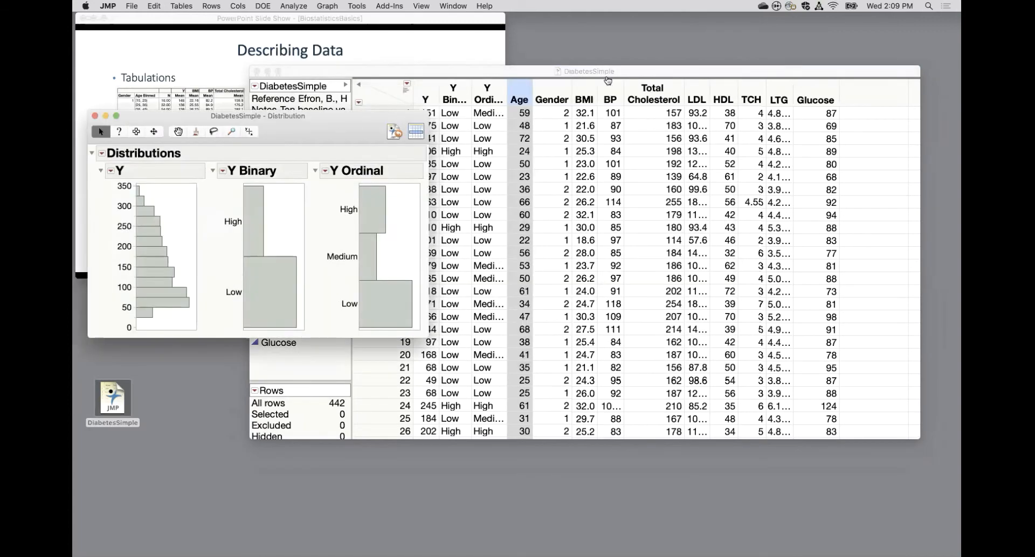
Move the Distribution report clear of the slide and highlight Y Binary's Low bar, its High bar, and Y Ordinal's Low bar in turn.
left_click_drag(353, 132, 650, 76)
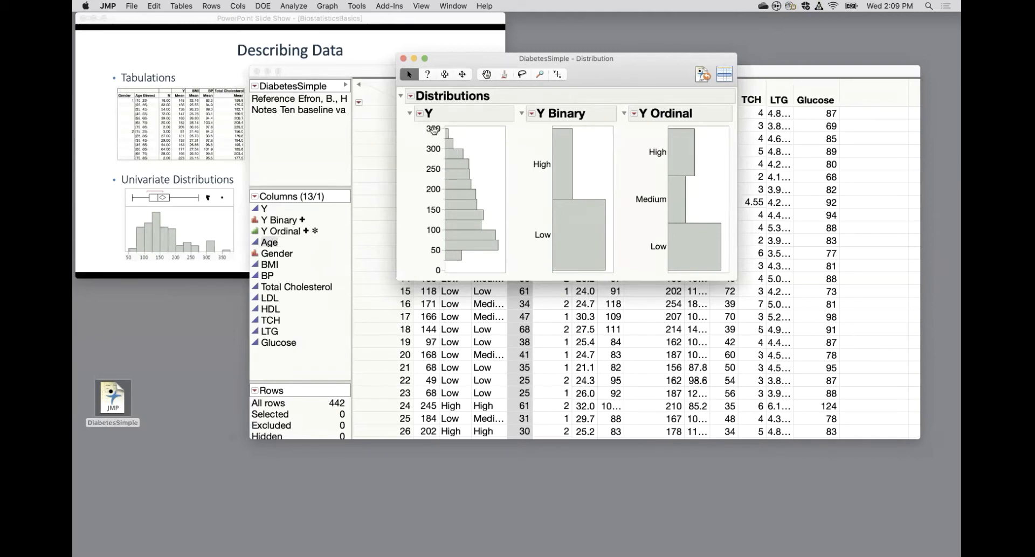
mouse_move(442, 135)
left_click(584, 228)
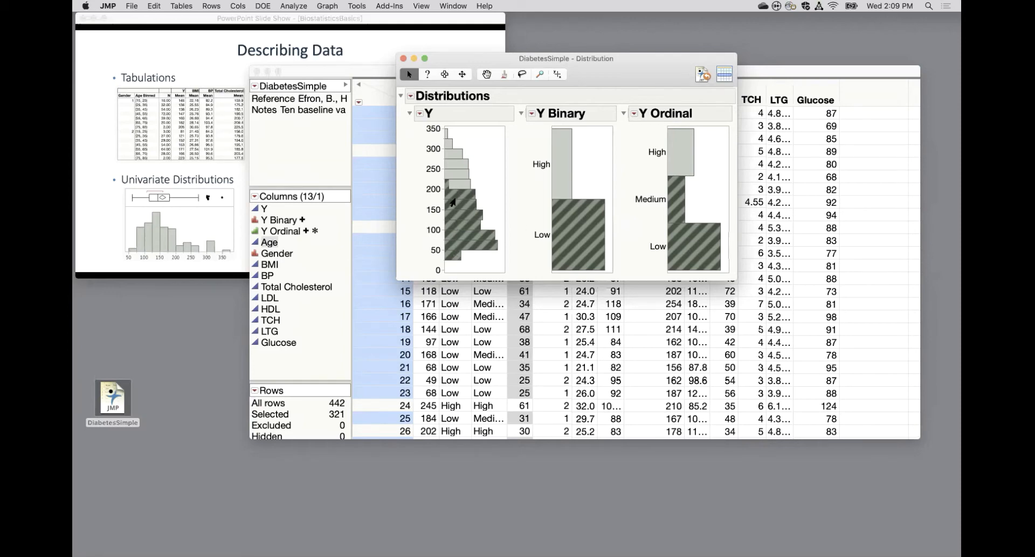
mouse_move(458, 248)
left_click(560, 174)
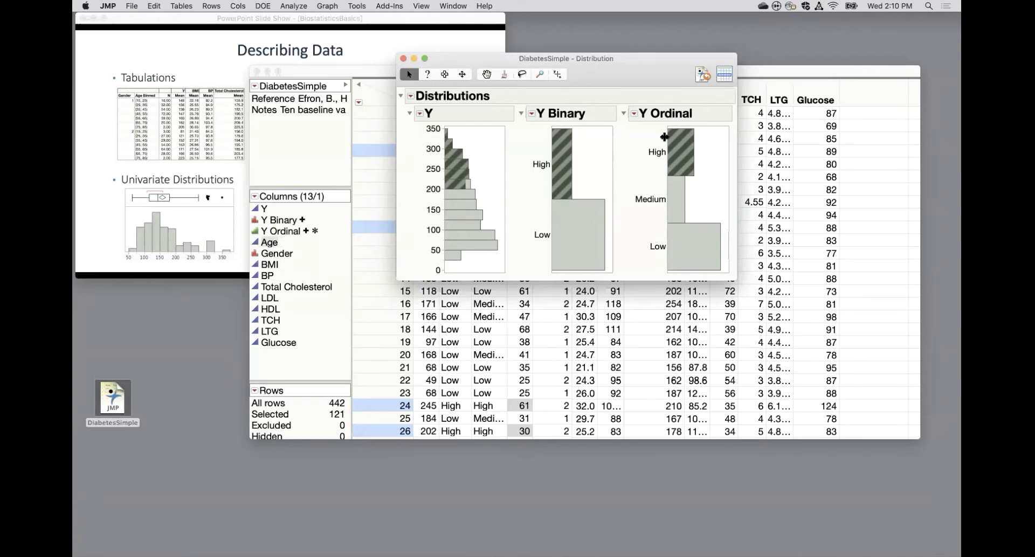
left_click(685, 250)
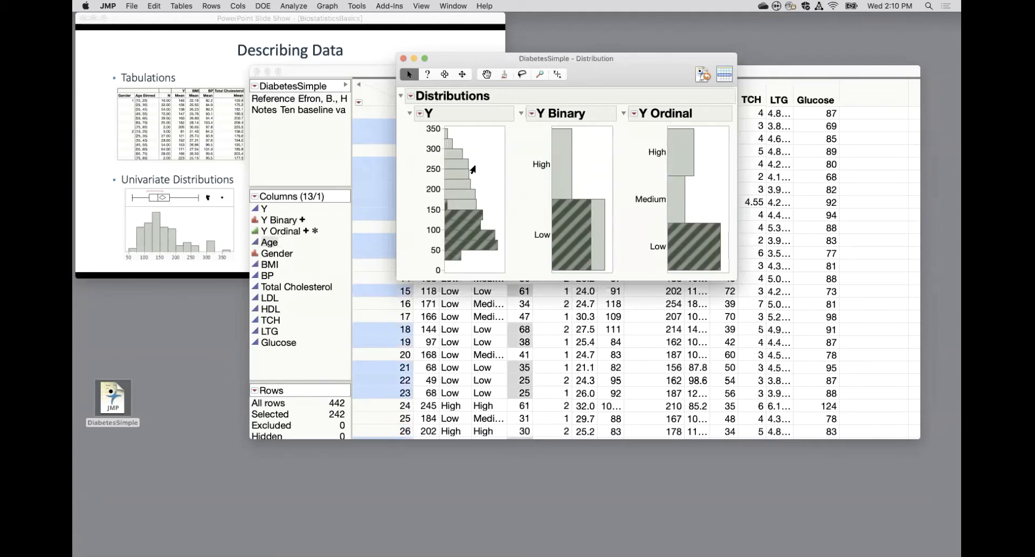
Close the Distribution report and highlight the Y, Y Binary and Y Ordinal columns of DiabetesSimple in turn.
left_click_drag(636, 58, 733, 38)
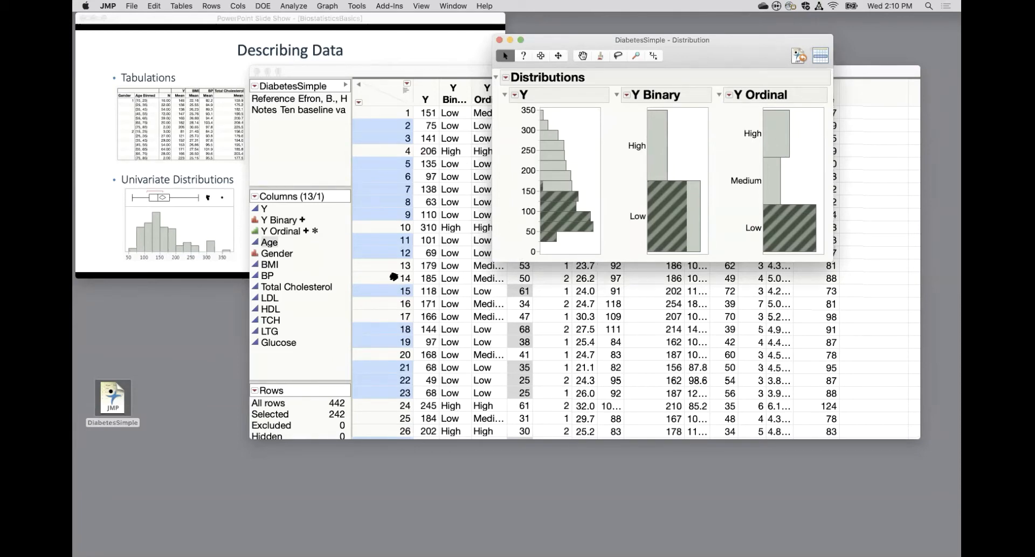
left_click(499, 40)
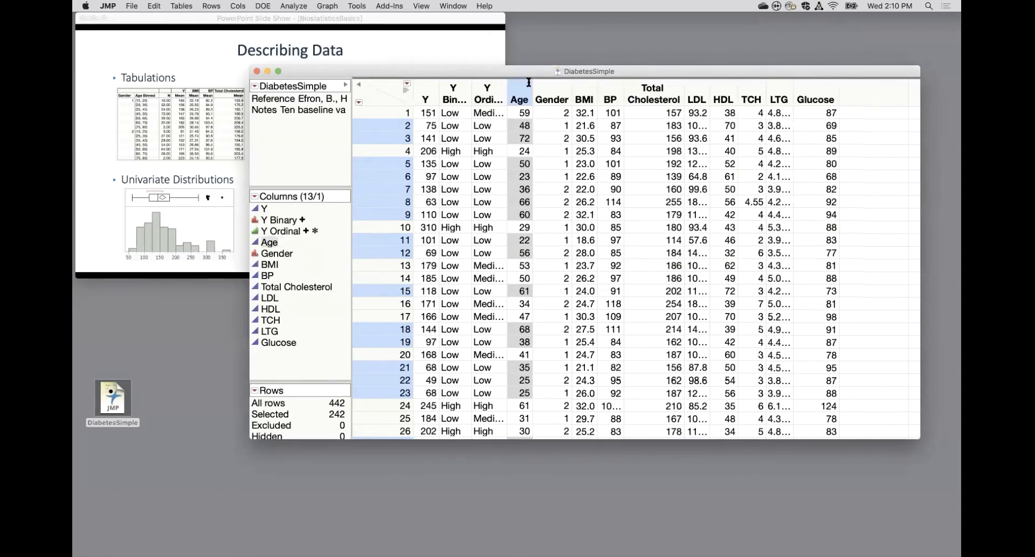
left_click(435, 93)
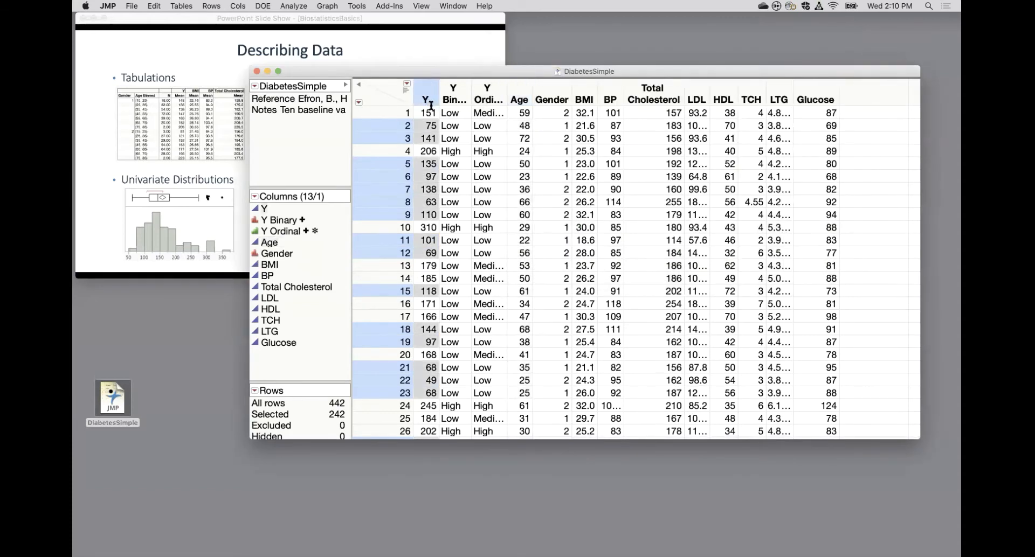
left_click(454, 91)
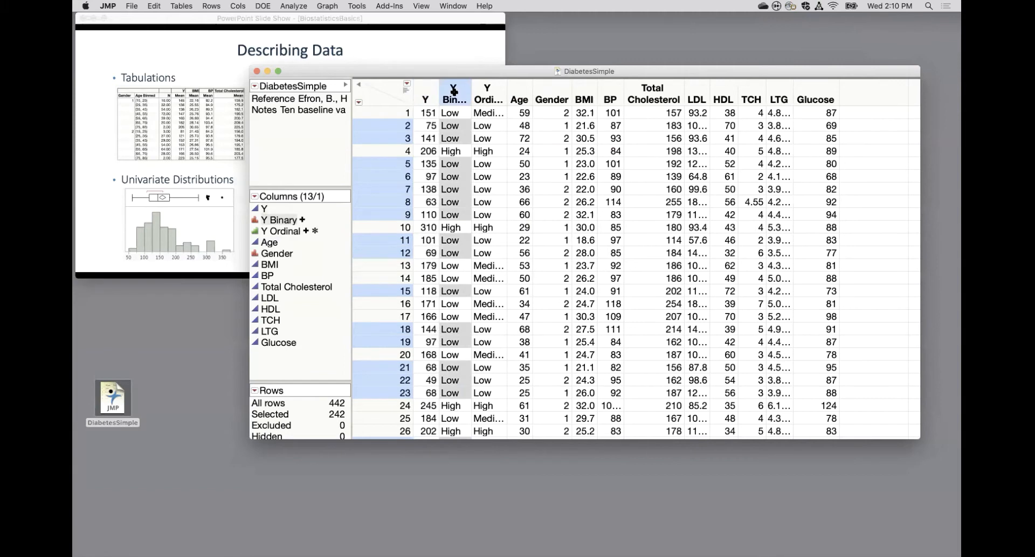
left_click(489, 92)
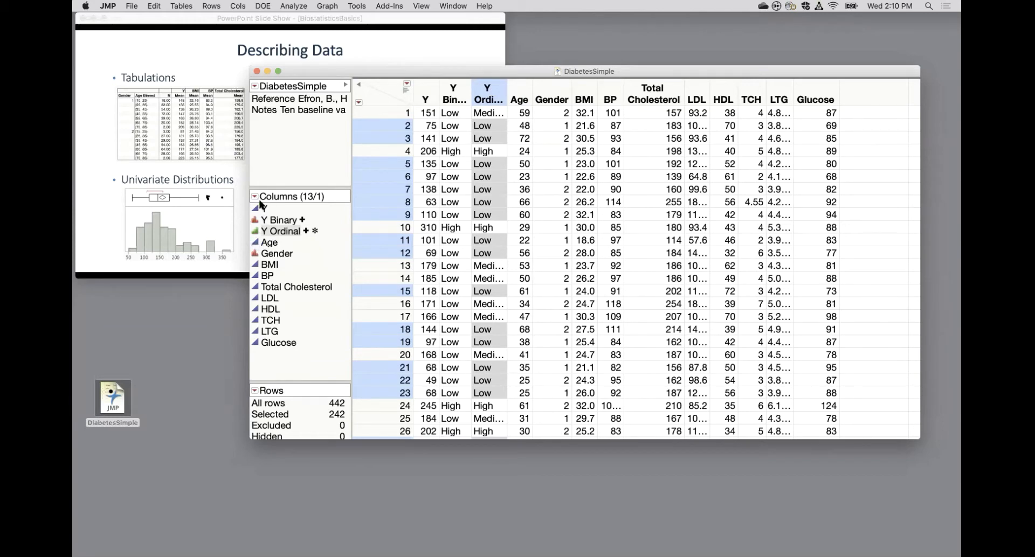
Check the modeling type options of Y, Y Binary and Y Ordinal in turn without changing them.
left_click(255, 208)
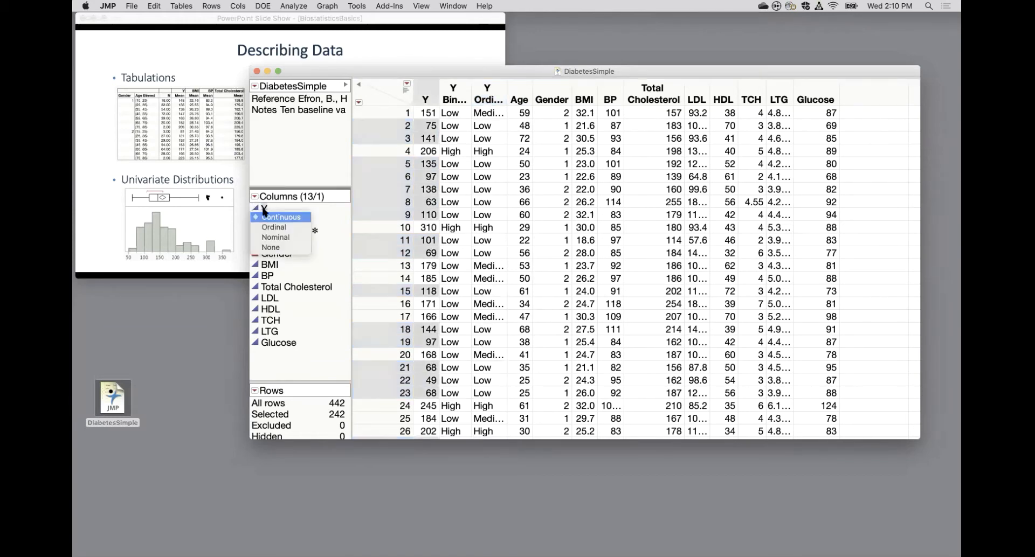
left_click(263, 213)
left_click(255, 220)
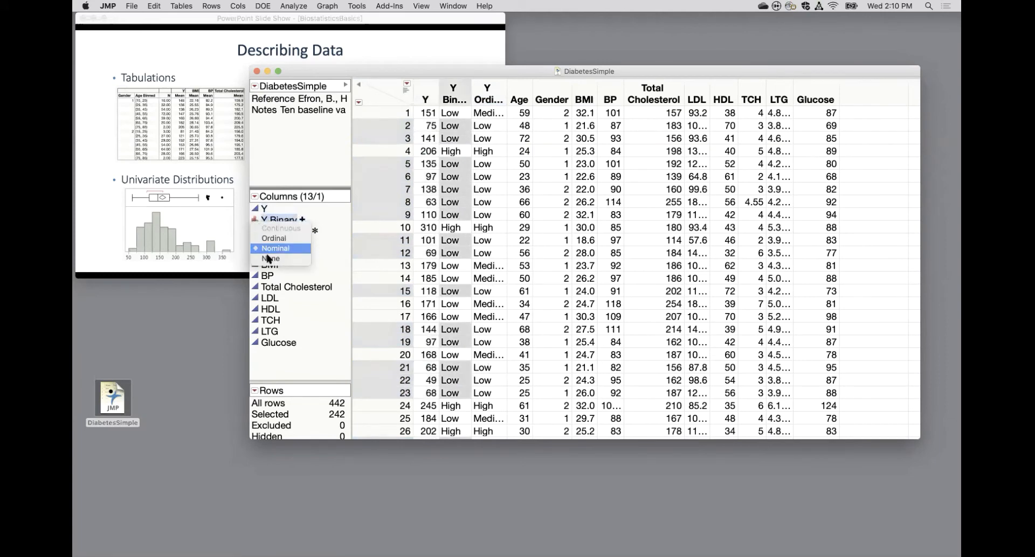
left_click(274, 212)
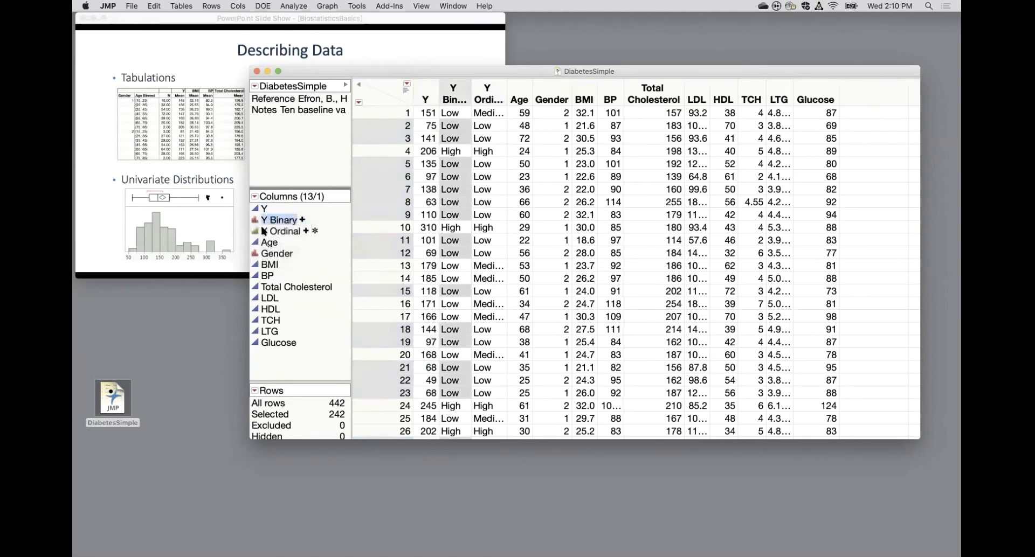
left_click(264, 229)
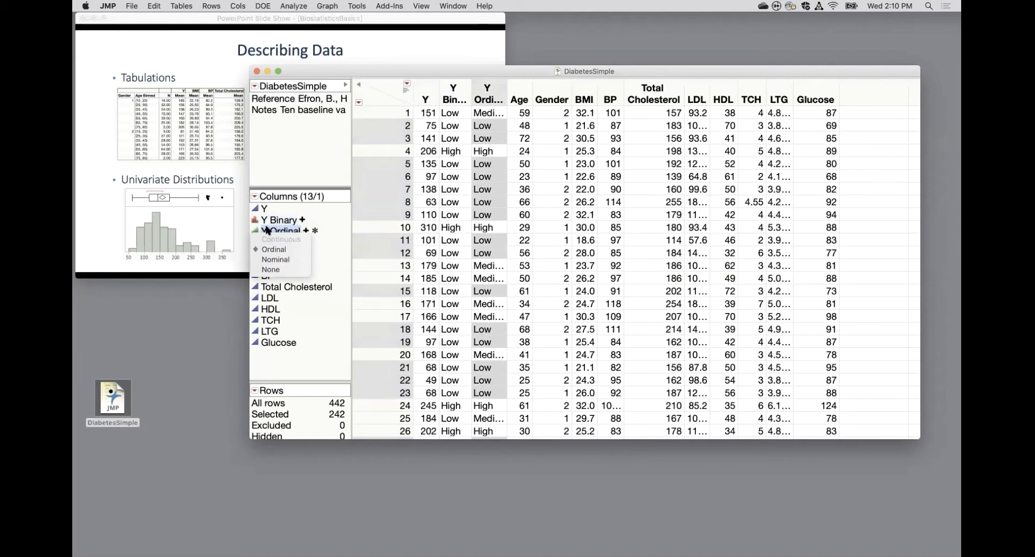
left_click(268, 230)
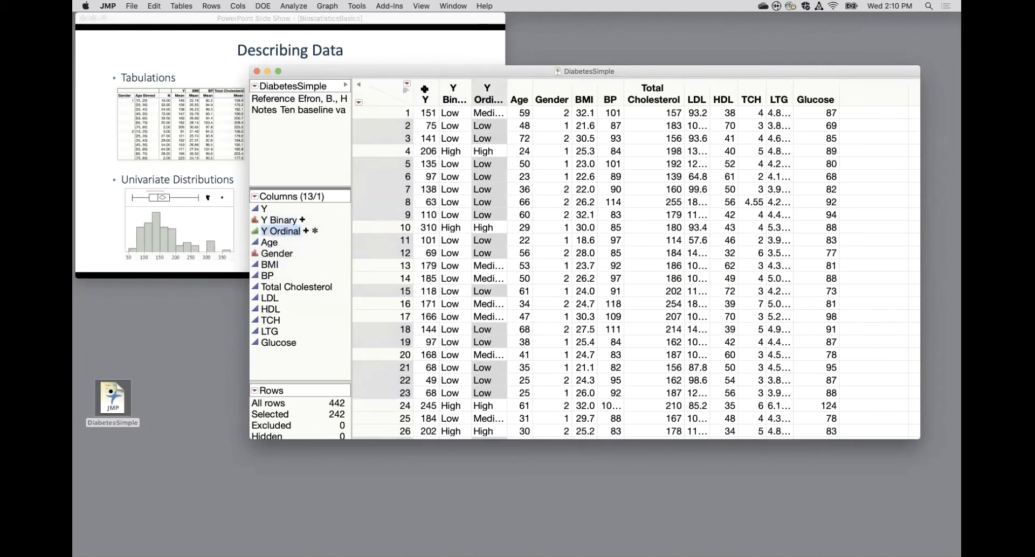
Create a Distribution report of Y, Age, Gender, BMI, BP and Total Cholesterol with full statistics.
left_click(425, 92)
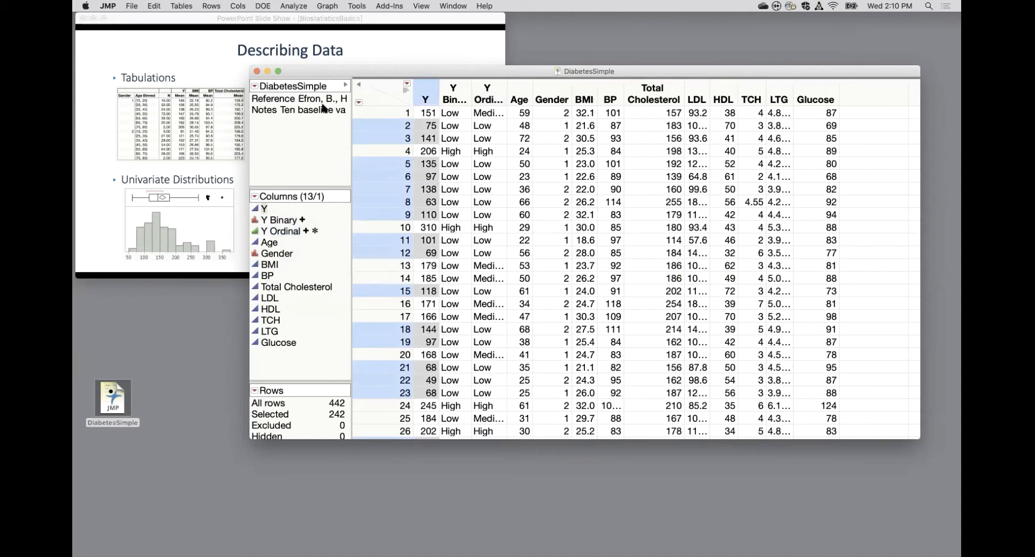
mouse_move(324, 113)
left_click(295, 8)
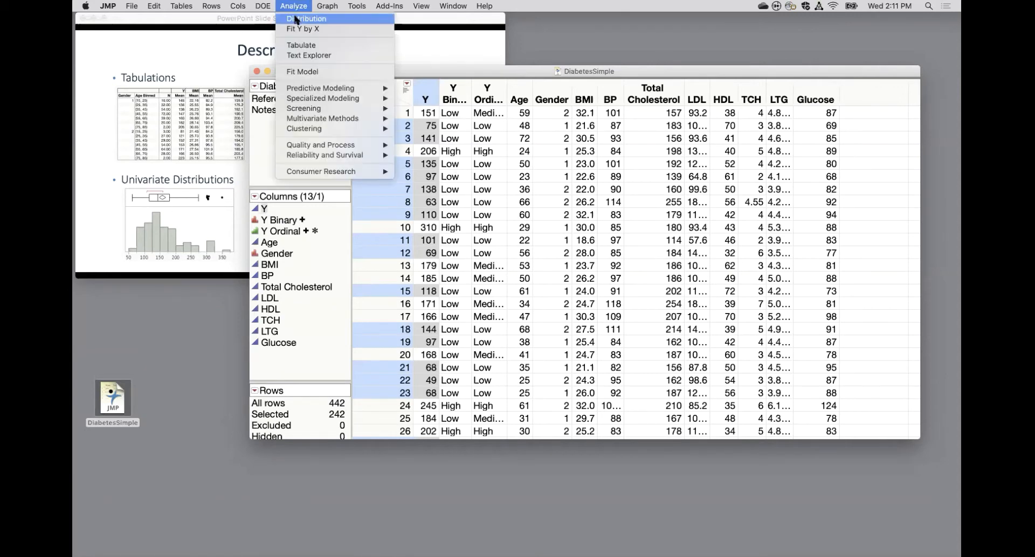
left_click(296, 20)
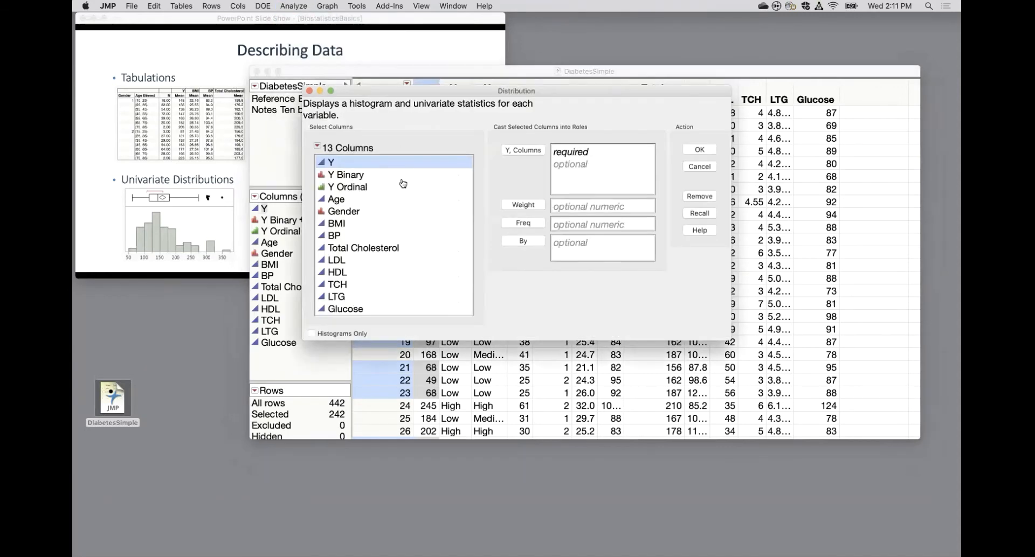
left_click(342, 204, "super")
left_click(343, 214, "super")
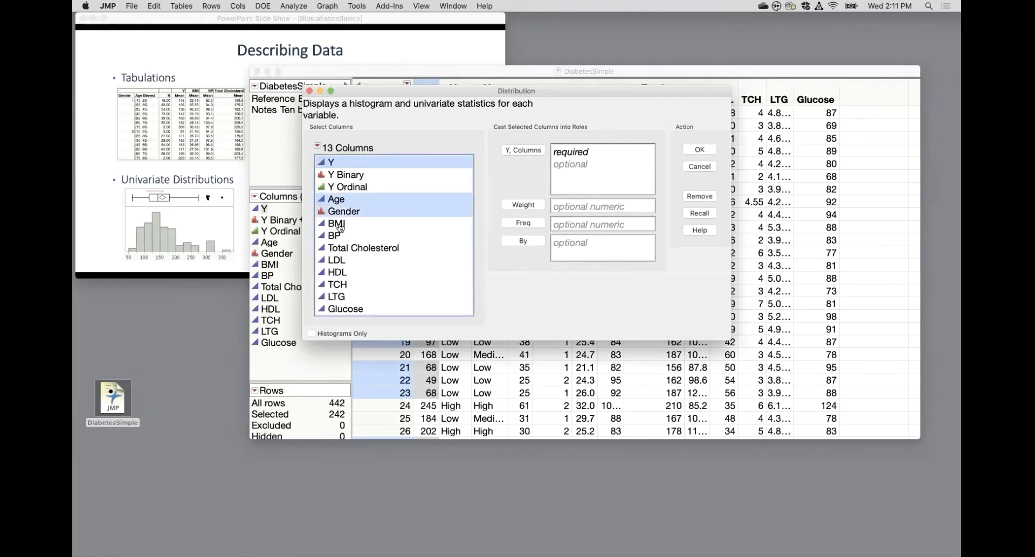
left_click(341, 225, "super")
left_click(337, 236, "super")
left_click(340, 249, "super")
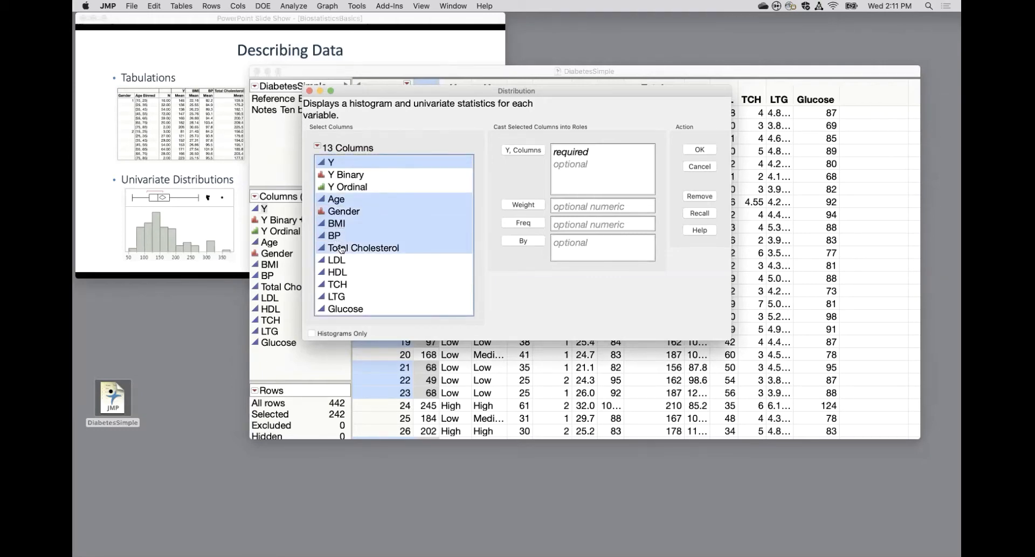
left_click(518, 153)
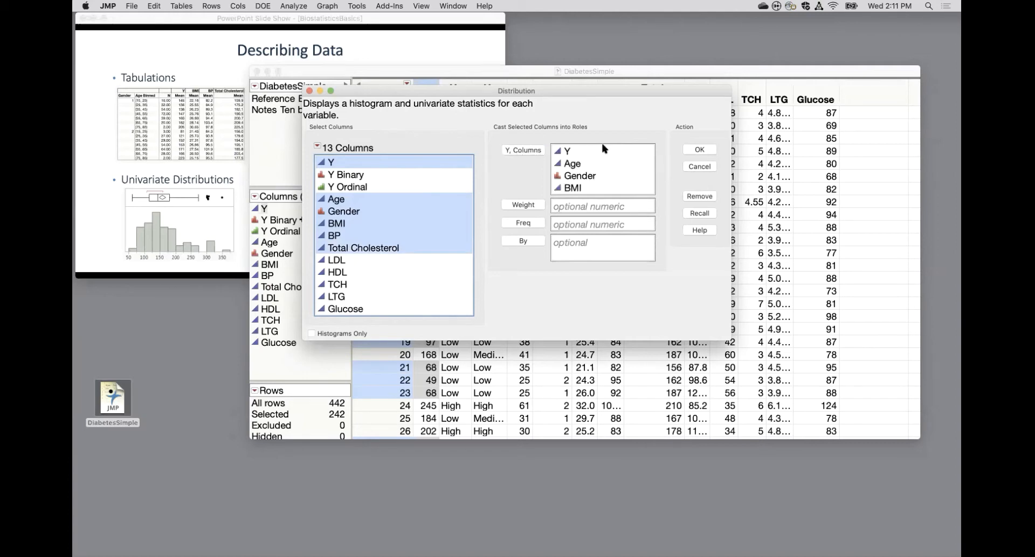
left_click(704, 153)
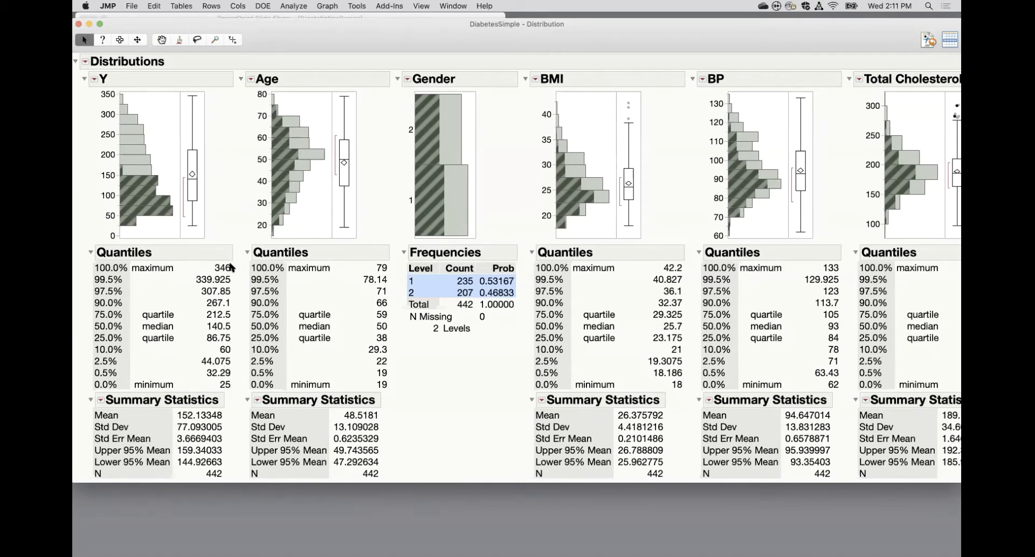
Highlight Gender's level 2 bar, level 1 bar and level 2 bar again to compare the linked distributions.
mouse_move(231, 267)
left_click(450, 132)
left_click(456, 188)
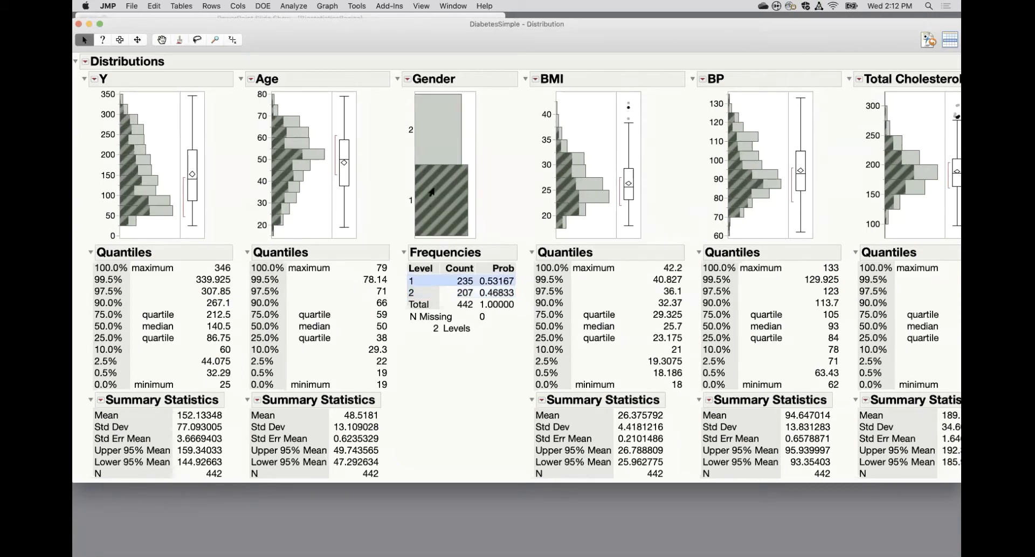
left_click(440, 123)
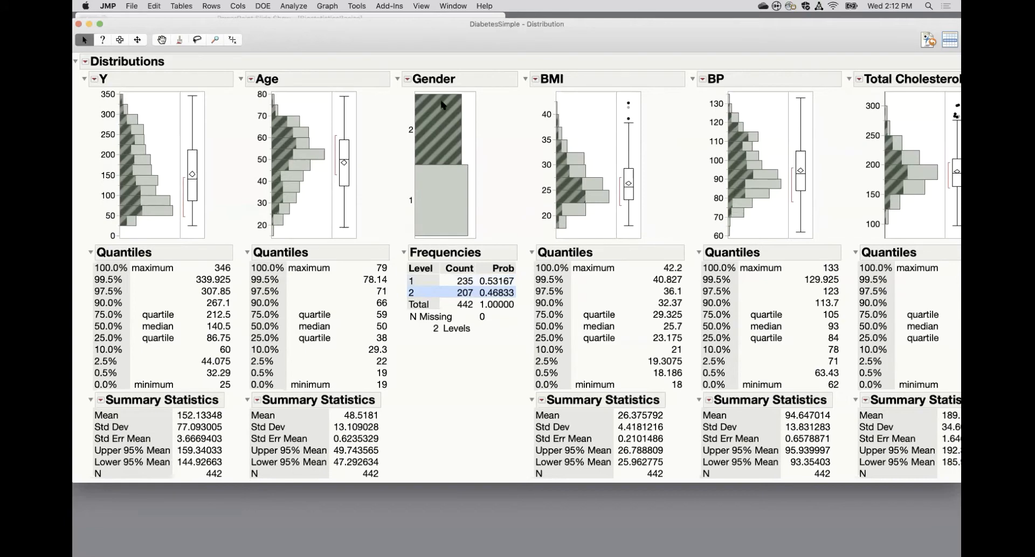
Switch the Total Cholesterol distribution to a horizontal layout.
mouse_move(442, 218)
scroll(765, 351, "right", 5)
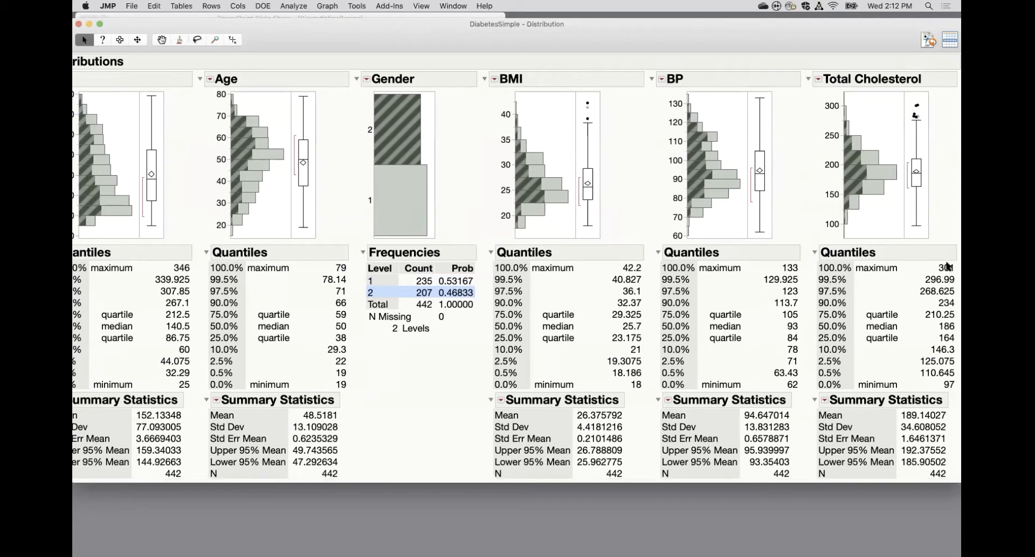
mouse_move(944, 267)
mouse_move(812, 412)
left_mouse_down()
mouse_move(838, 428)
mouse_move(936, 432)
mouse_move(947, 404)
mouse_move(812, 414)
left_mouse_up()
left_click(818, 81)
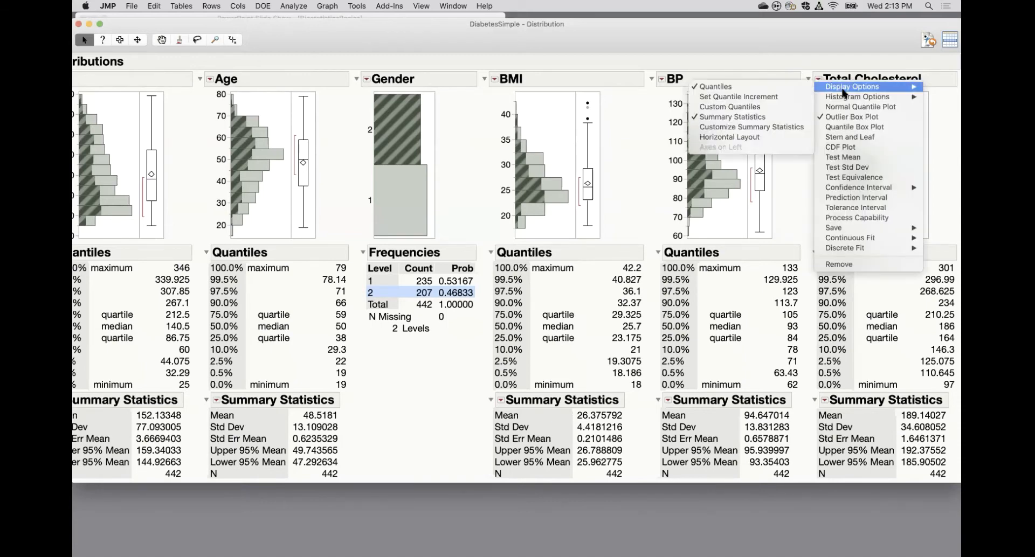
mouse_move(863, 100)
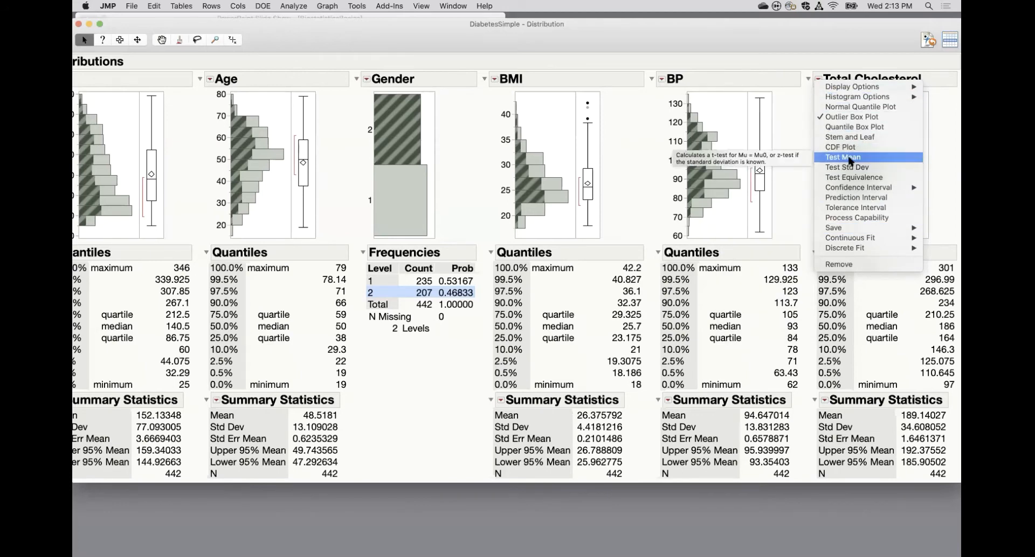
mouse_move(849, 227)
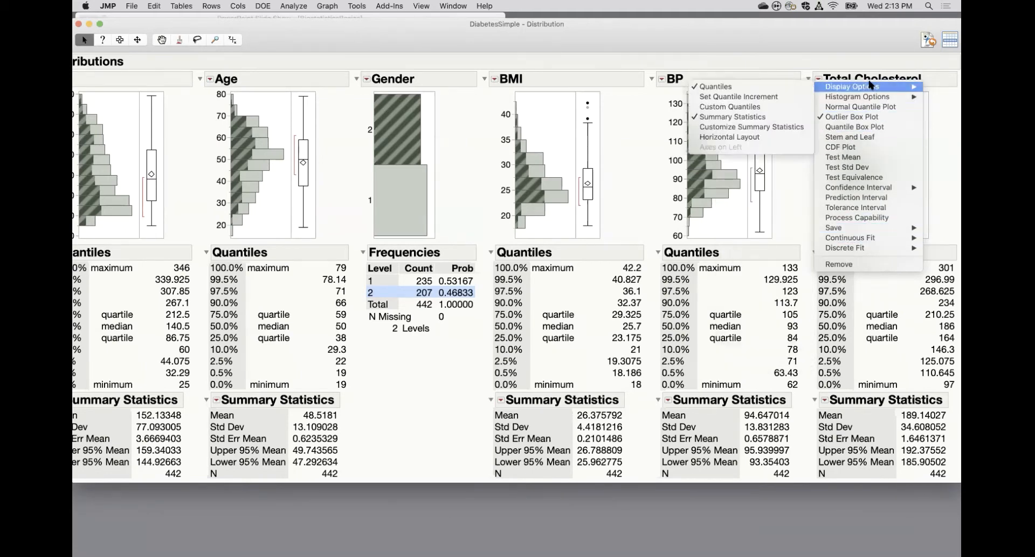
left_click(748, 138)
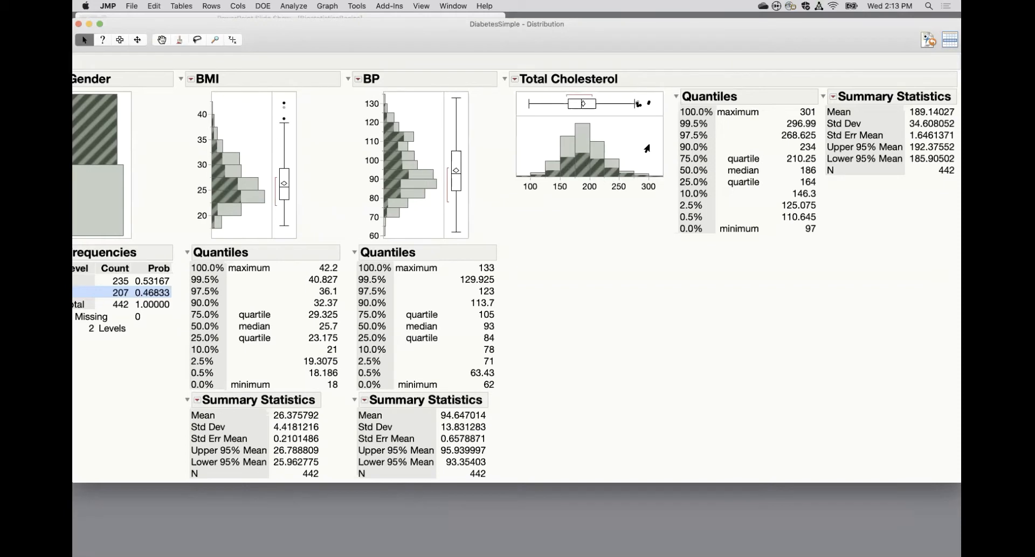
Start a Test Mean on Total Cholesterol with a hypothesized mean of 195.
left_click(514, 79)
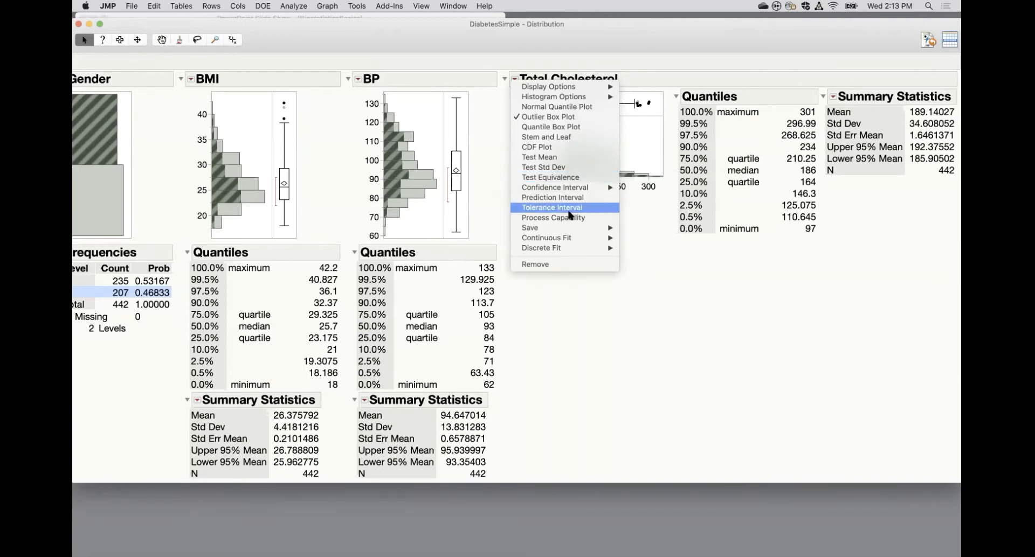
mouse_move(562, 239)
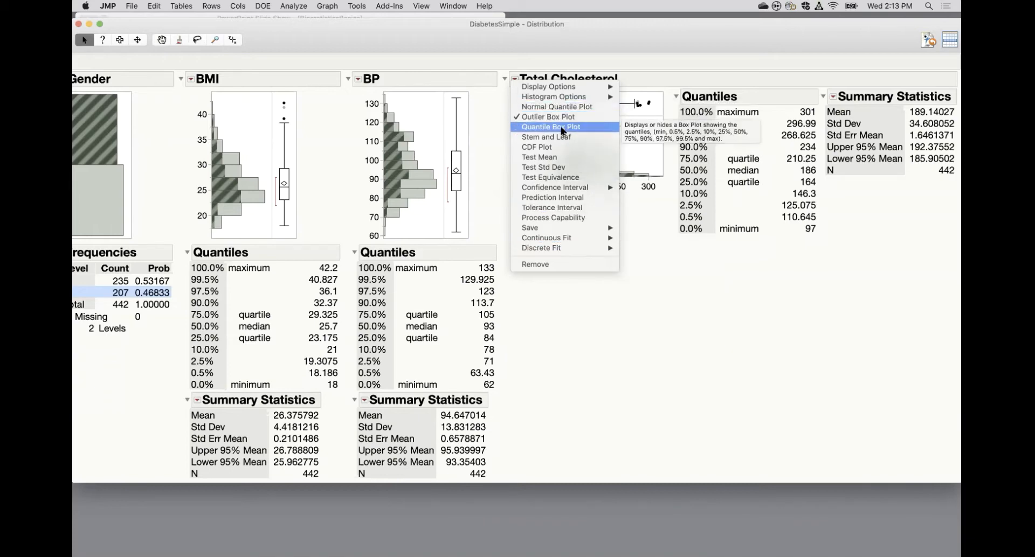
left_click(542, 158)
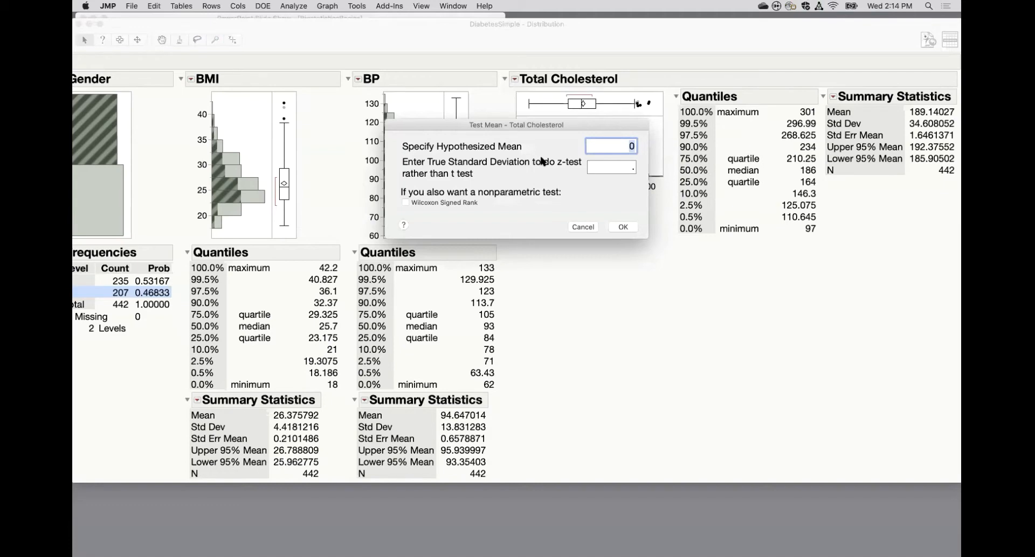
type("195")
Add the Wilcoxon Signed Rank test, leave the true standard deviation unspecified, and run the mean test.
mouse_move(479, 174)
left_mouse_down()
mouse_move(397, 160)
mouse_move(592, 156)
mouse_move(572, 184)
mouse_move(462, 175)
left_mouse_up()
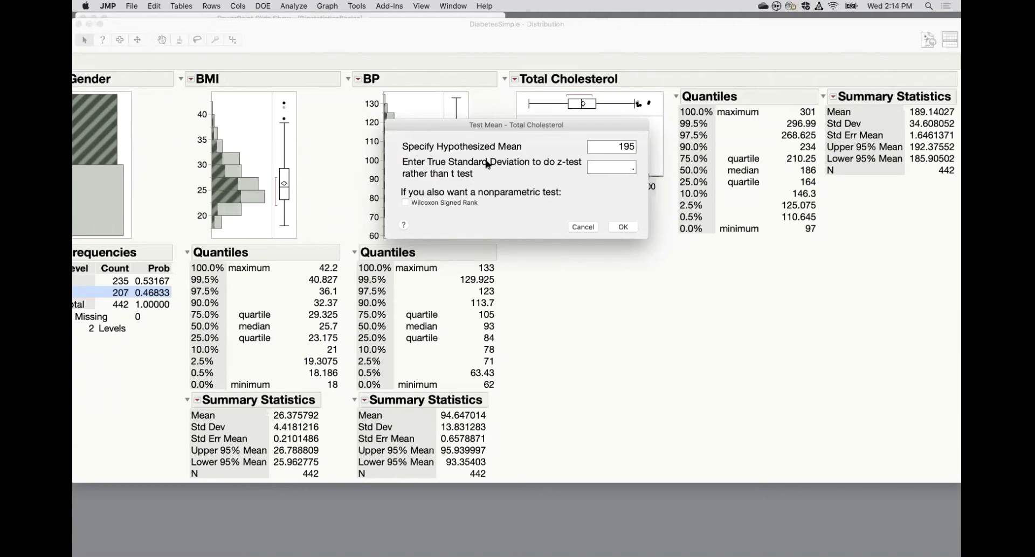
mouse_move(561, 175)
left_mouse_down()
mouse_move(563, 154)
mouse_move(552, 171)
left_mouse_up()
left_click(617, 168)
left_click(471, 172)
mouse_move(422, 212)
left_mouse_down()
mouse_move(493, 214)
mouse_move(376, 201)
left_mouse_up()
left_click(405, 203)
left_click_drag(599, 127, 441, 166)
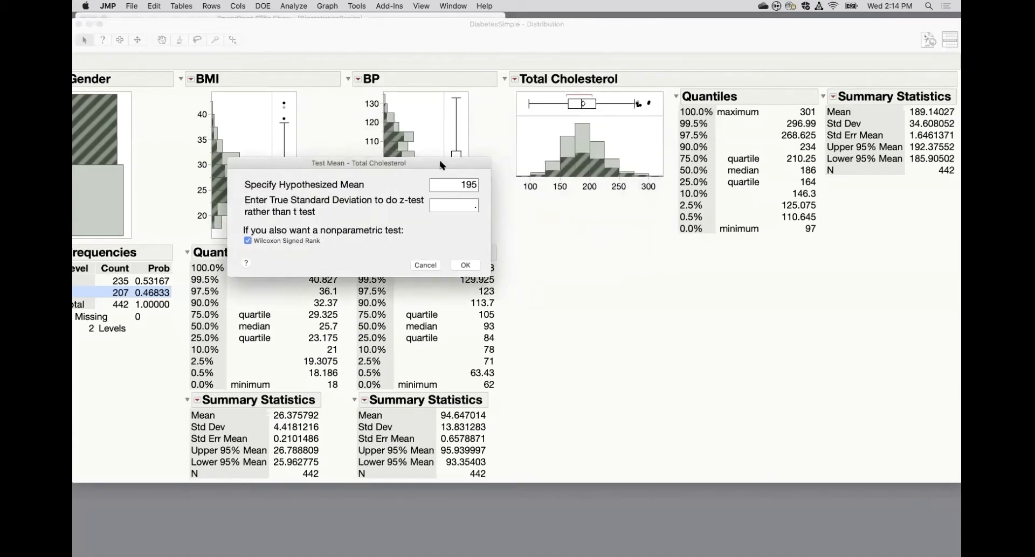
left_click_drag(441, 166, 356, 170)
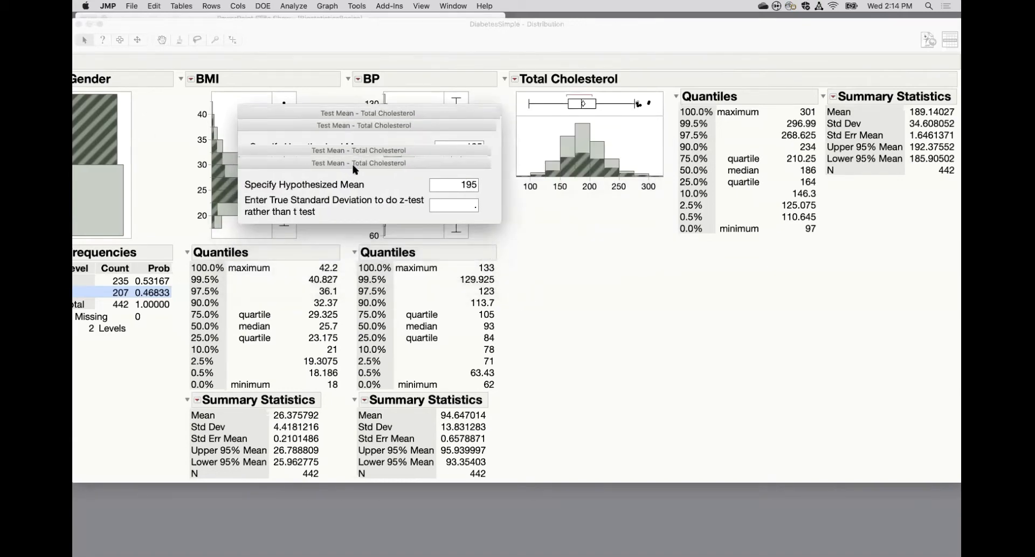
left_click(479, 217)
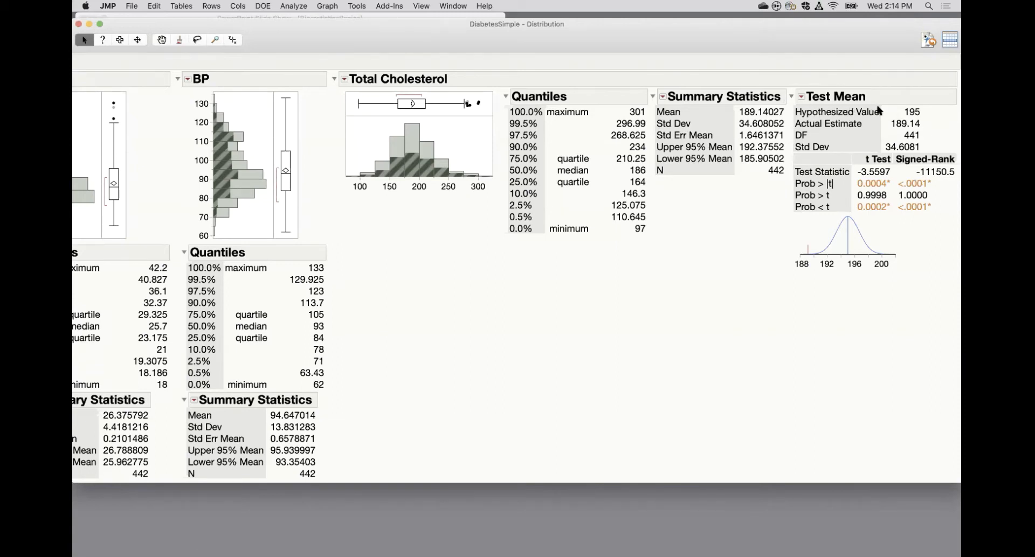
Examine the Test Mean results for Total Cholesterol: hypothesized value, actual estimate, standard deviation, distribution curve, t test and signed-rank probabilities.
mouse_move(926, 116)
left_mouse_down()
mouse_move(920, 107)
mouse_move(899, 115)
mouse_move(922, 121)
mouse_move(927, 113)
mouse_move(885, 121)
mouse_move(918, 133)
mouse_move(929, 128)
mouse_move(922, 119)
left_mouse_up()
mouse_move(927, 137)
left_mouse_down()
mouse_move(895, 134)
mouse_move(925, 136)
left_mouse_up()
mouse_move(925, 143)
left_mouse_down()
mouse_move(903, 137)
mouse_move(879, 151)
mouse_move(923, 162)
mouse_move(923, 141)
mouse_move(866, 149)
mouse_move(931, 155)
mouse_move(937, 141)
left_mouse_up()
mouse_move(940, 110)
left_mouse_down()
mouse_move(895, 105)
mouse_move(934, 112)
mouse_move(932, 104)
left_mouse_up()
mouse_move(850, 280)
left_mouse_down()
mouse_move(846, 261)
mouse_move(865, 233)
mouse_move(841, 216)
mouse_move(811, 216)
left_mouse_up()
left_click_drag(811, 282, 807, 262)
left_click_drag(933, 128, 884, 127)
left_click_drag(804, 290, 802, 267)
mouse_move(781, 180)
left_mouse_down()
mouse_move(825, 199)
mouse_move(879, 190)
mouse_move(887, 178)
left_mouse_up()
mouse_move(780, 191)
left_mouse_down()
mouse_move(815, 204)
mouse_move(892, 196)
mouse_move(787, 214)
mouse_move(867, 214)
left_mouse_up()
Open the P-value animation for the Total Cholesterol mean test and shift its hypothesized mean to about 189.4.
mouse_move(919, 184)
left_click(802, 97)
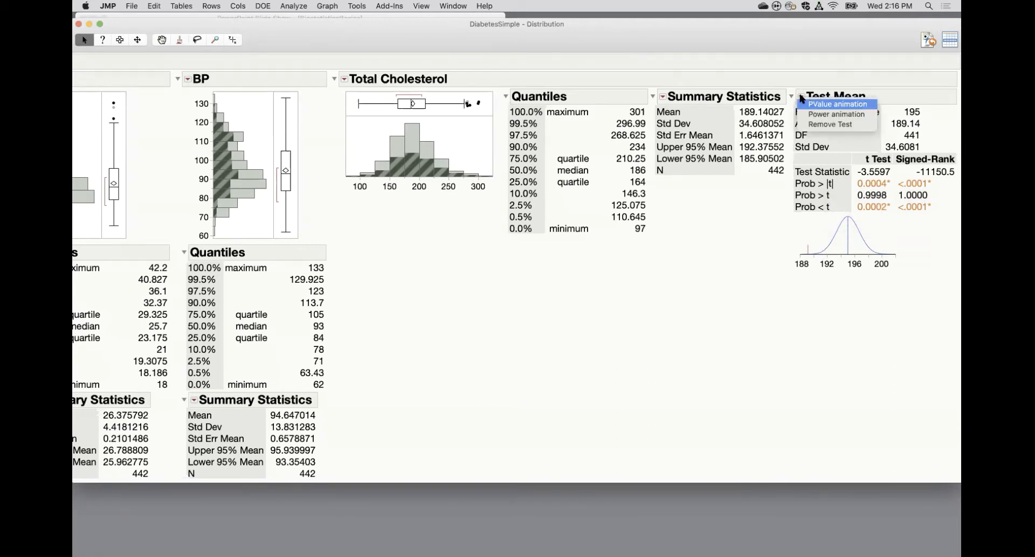
left_click(824, 105)
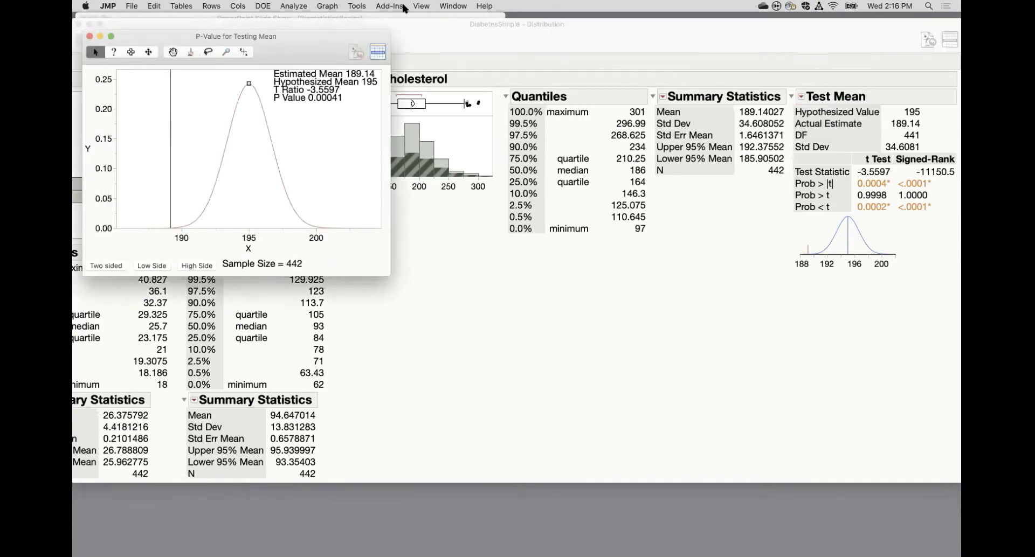
left_click_drag(304, 56, 574, 67)
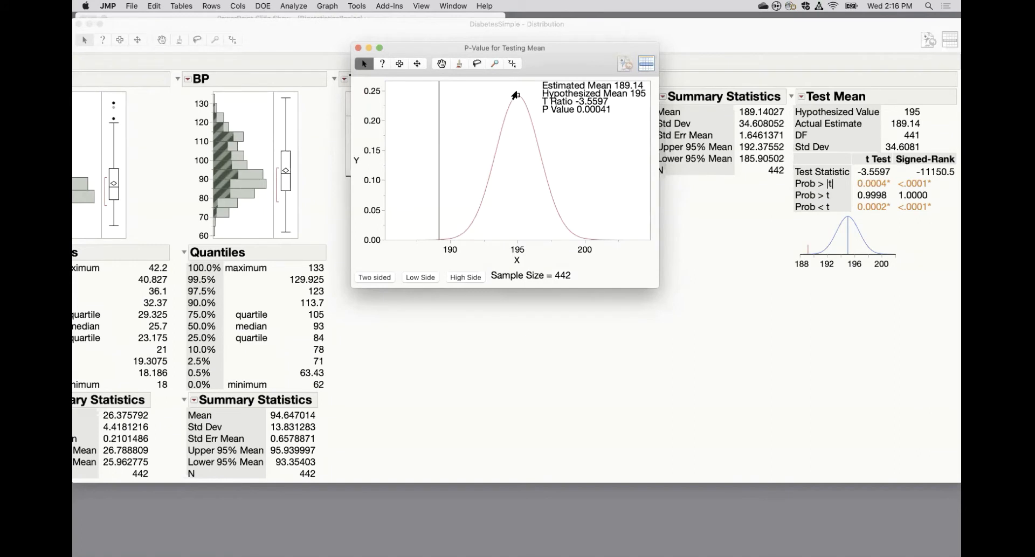
mouse_move(515, 95)
left_mouse_down()
mouse_move(563, 104)
mouse_move(496, 111)
mouse_move(399, 99)
mouse_move(439, 107)
mouse_move(441, 120)
left_mouse_up()
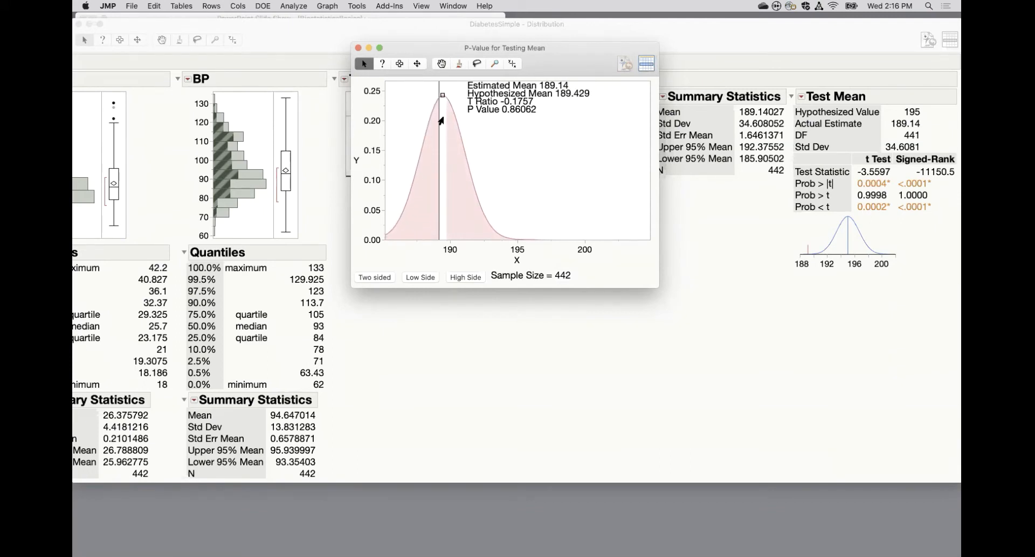
Reposition the statistics text in the P-value animation and set its sample size to 40.
left_click_drag(551, 120, 489, 103)
left_click(561, 276)
type("40")
key("Return")
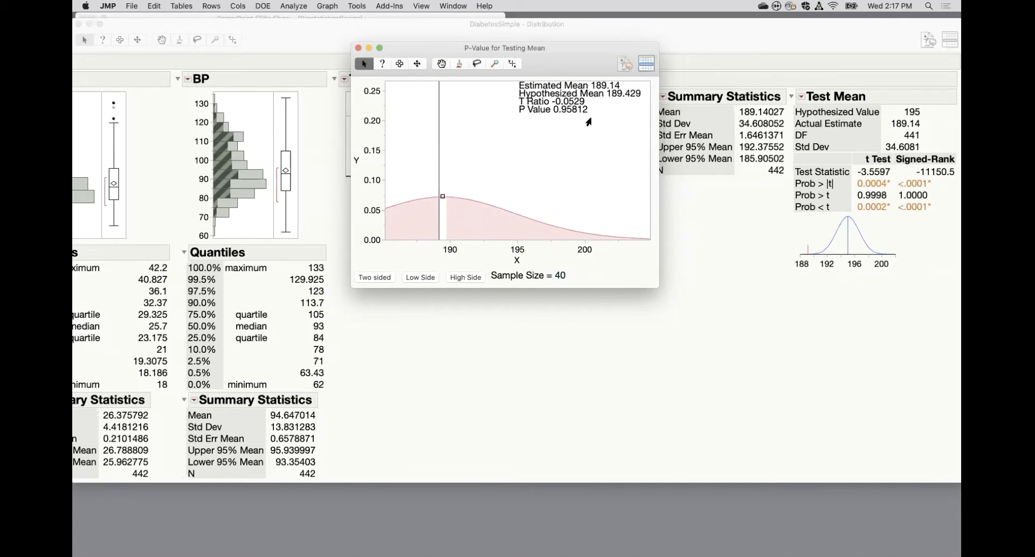
View the high-side and low-side P values in the animation for the Total Cholesterol mean, and close the animation.
left_click(457, 278)
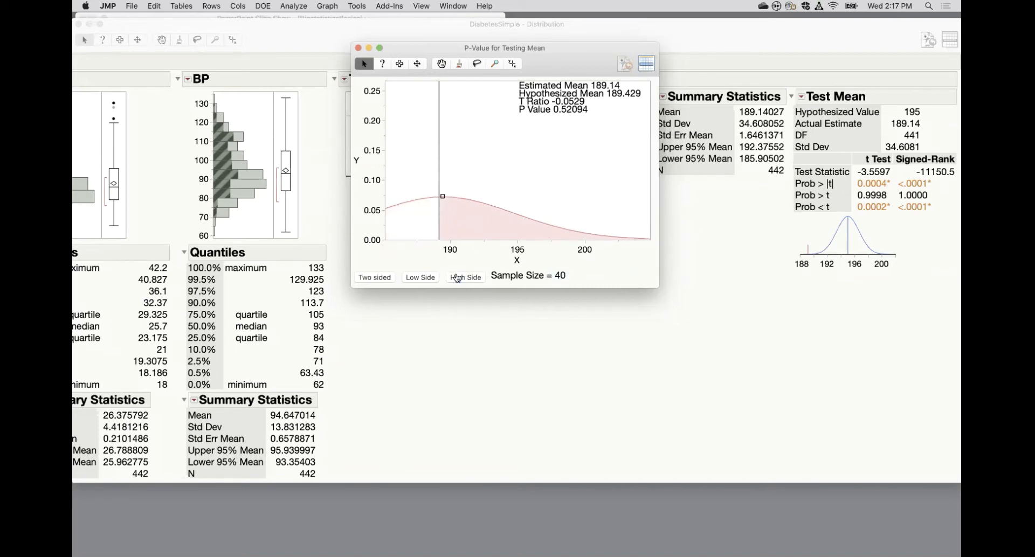
left_click(430, 283)
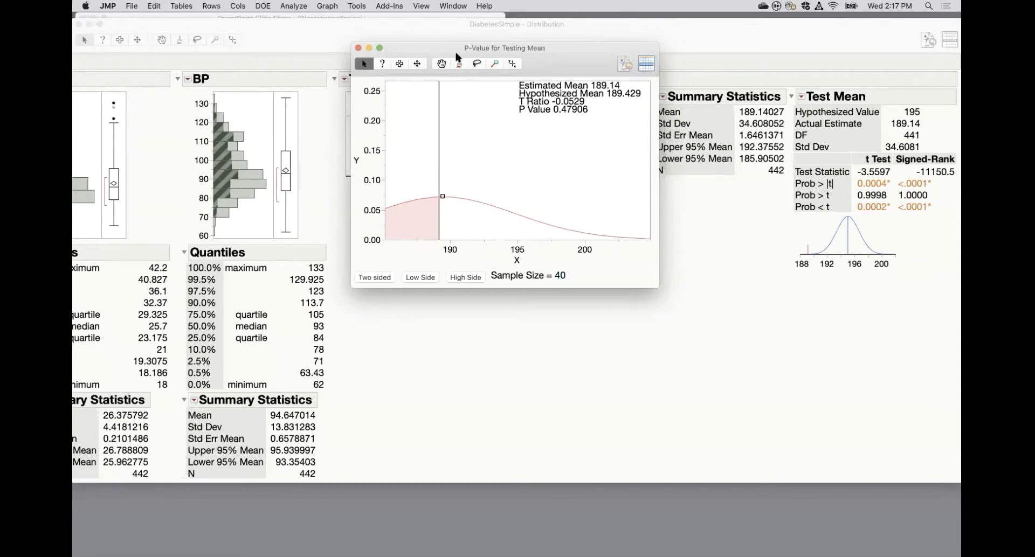
left_click(356, 48)
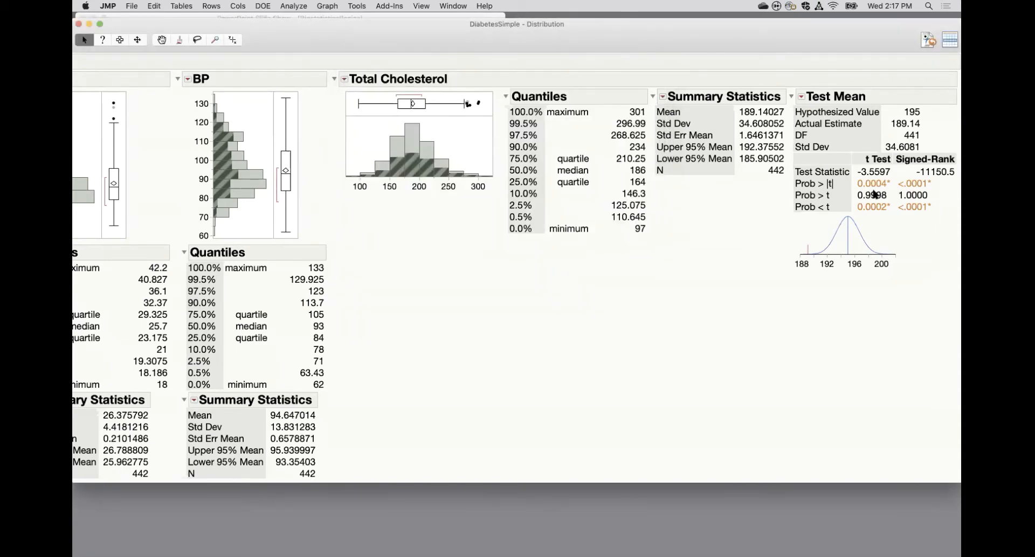
Leave the Test Mean options without choosing any, return to the first distributions, and close the multi-variable Distribution report.
left_click(802, 97)
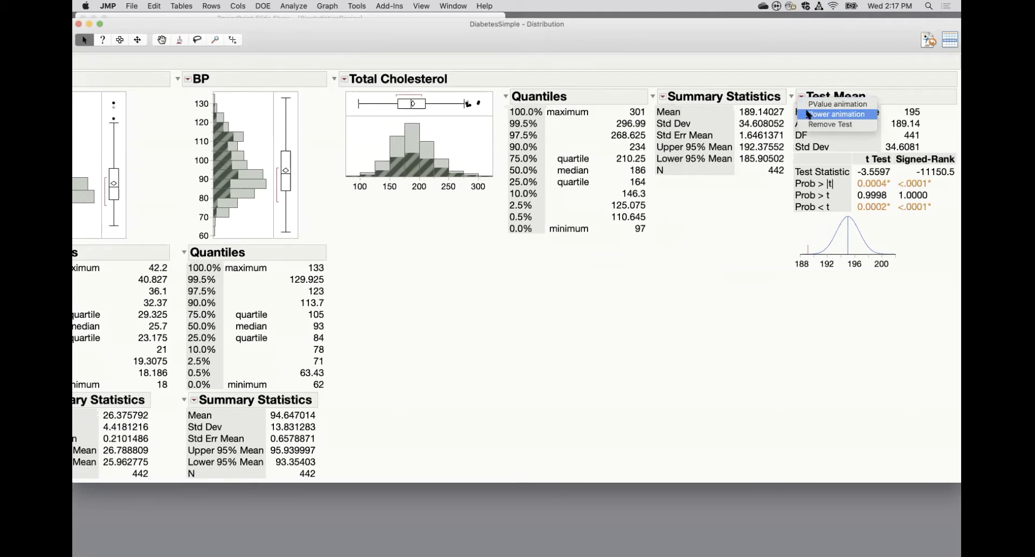
left_click(728, 249)
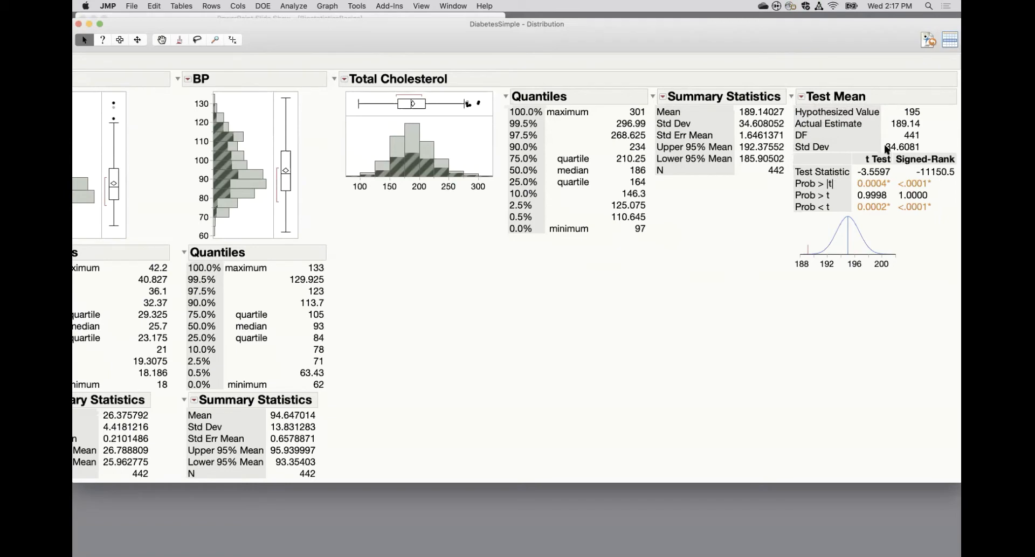
left_click_drag(569, 47, 594, 44)
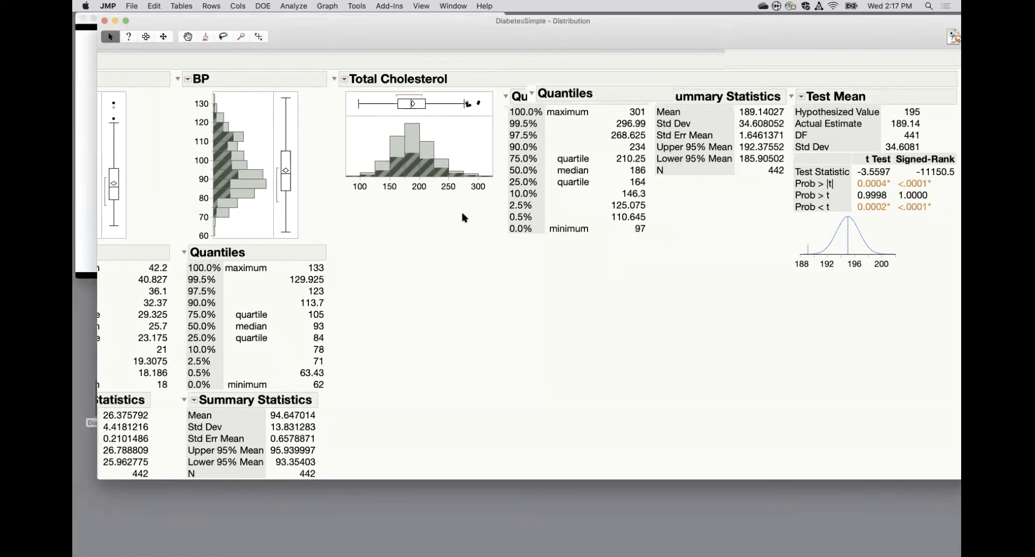
scroll(463, 214, "left", 8)
scroll(462, 217, "left", 6)
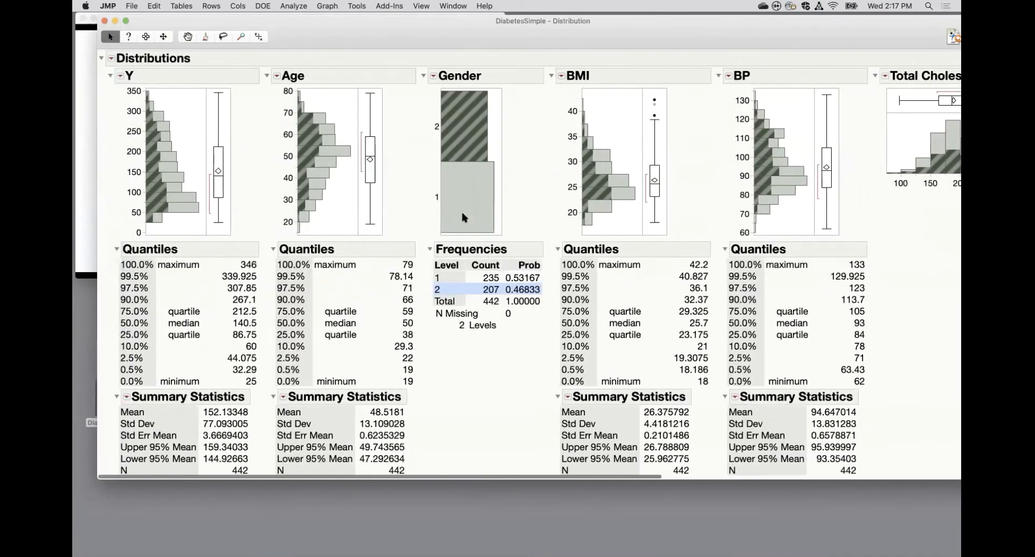
left_click(105, 22)
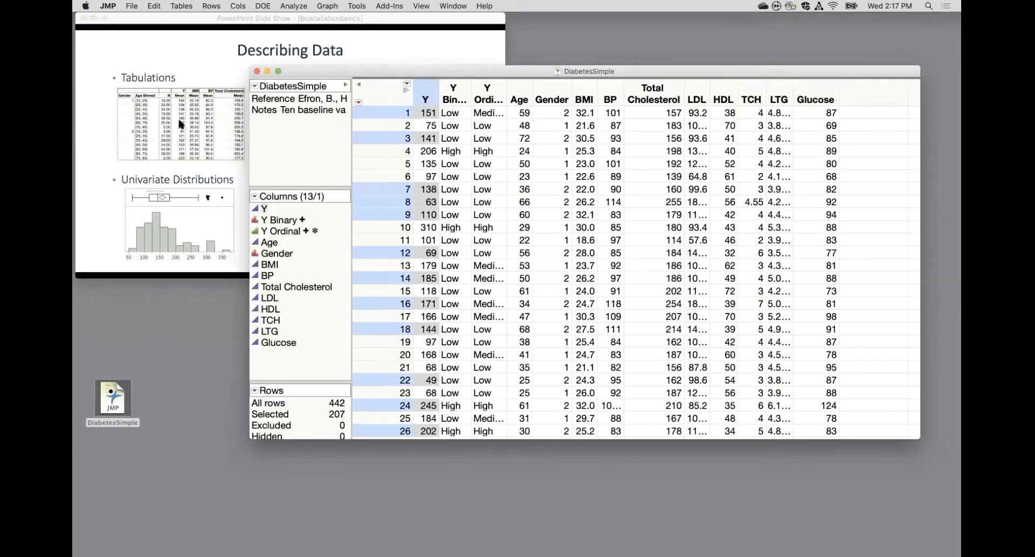
Clear the row selection in the DiabetesSimple table and run a Distribution of the Age column alone.
left_click(380, 99)
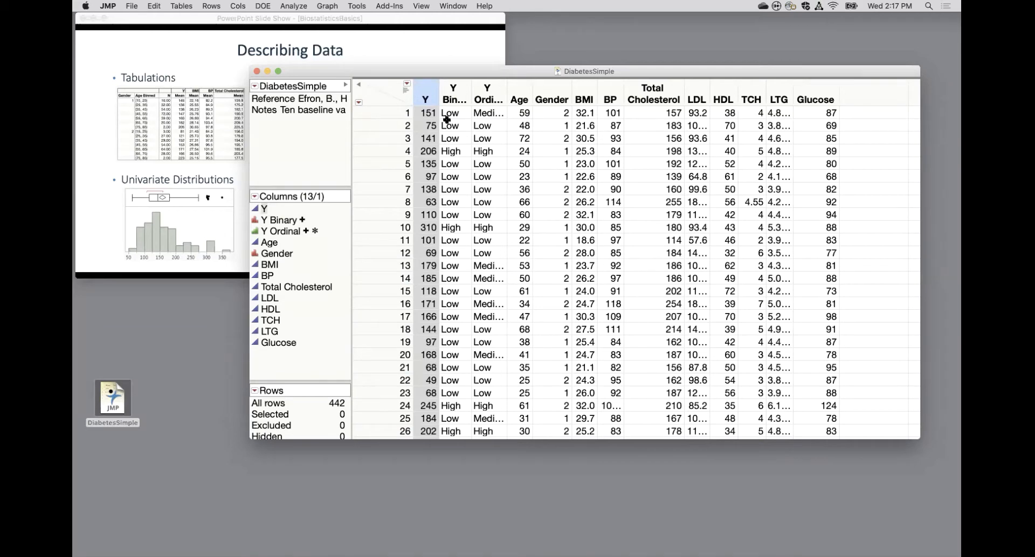
left_click(522, 94)
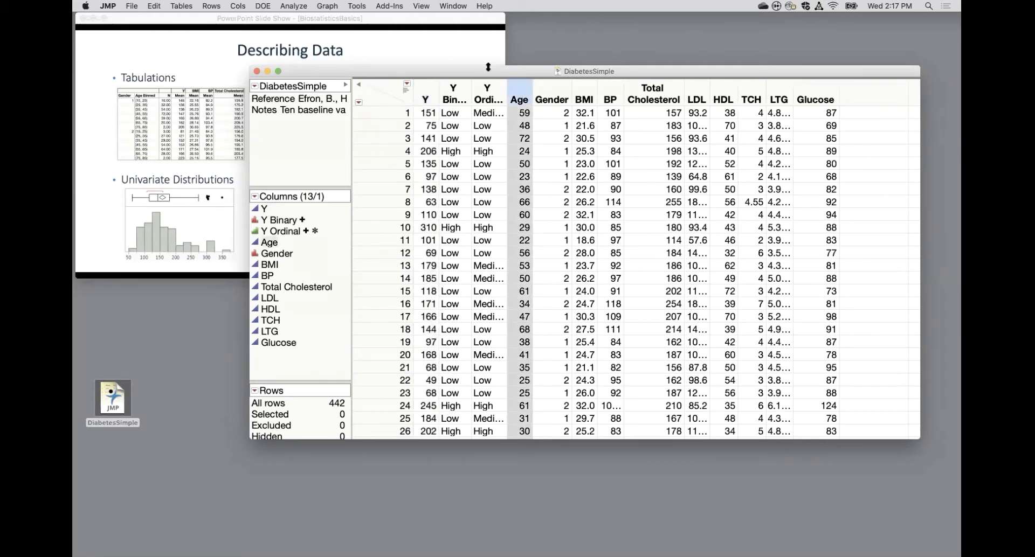
left_click(294, 6)
left_click(308, 20)
left_click(536, 152)
left_click(700, 150)
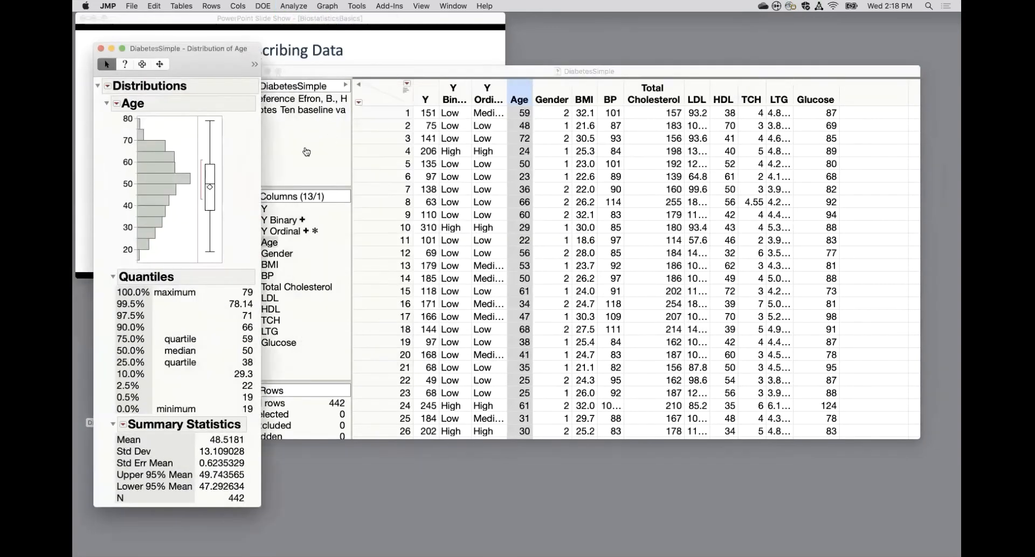
Switch the Age distribution to horizontal layout and shift its report window.
left_click(117, 103)
mouse_move(121, 112)
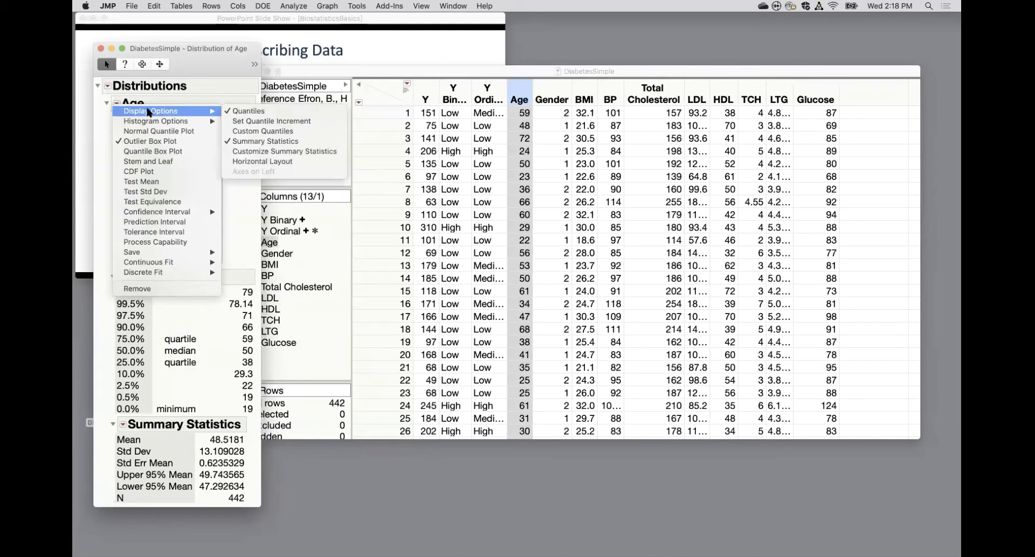
left_click(249, 162)
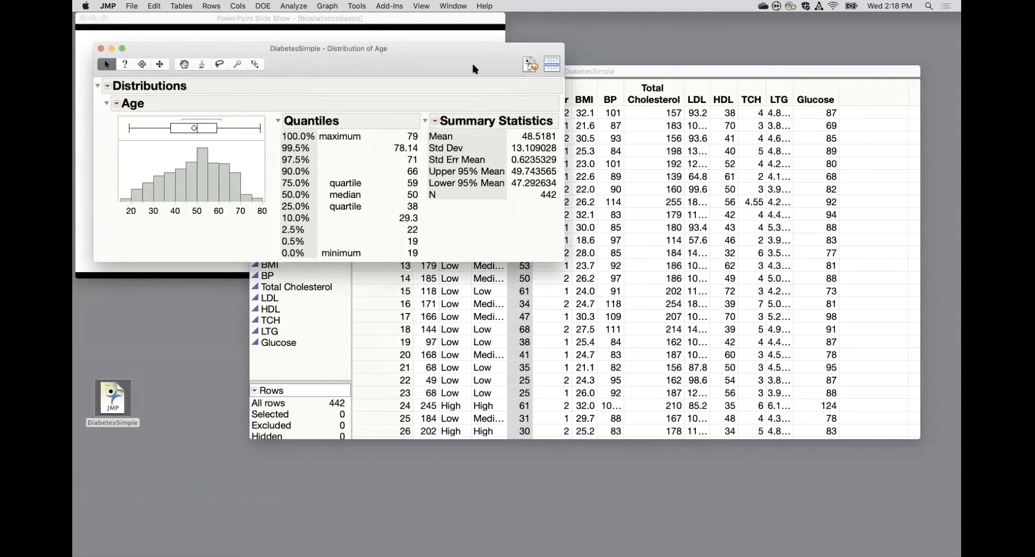
left_click_drag(472, 68, 450, 59)
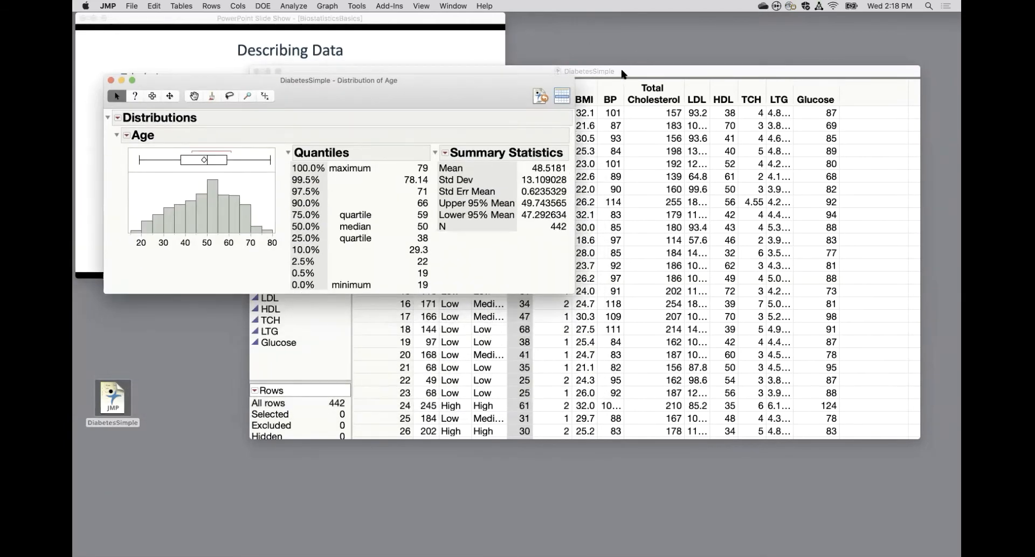
Return to the DiabetesSimple table, start a binning formula for Age, and review the label formats while keeping Low—High.
left_click(622, 74)
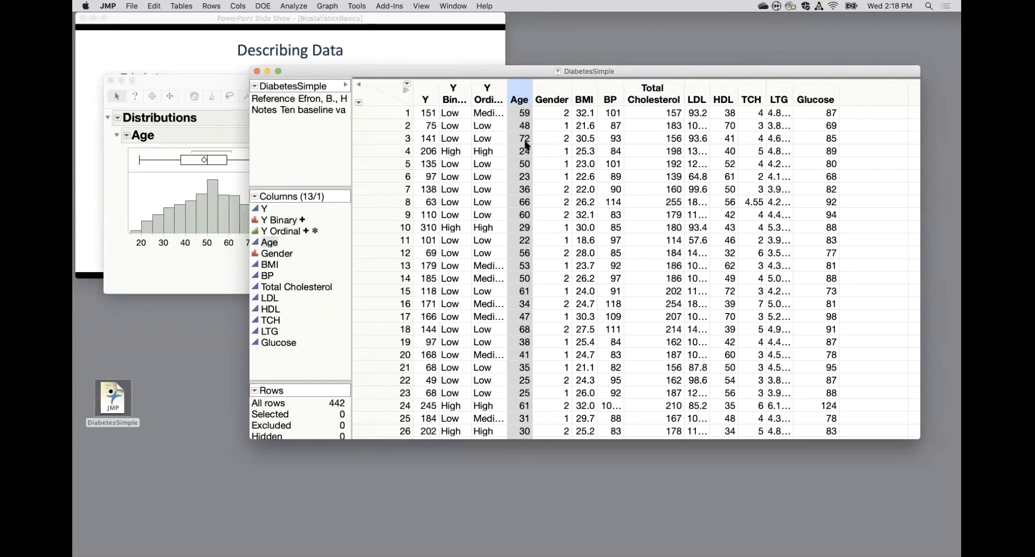
left_click(239, 6)
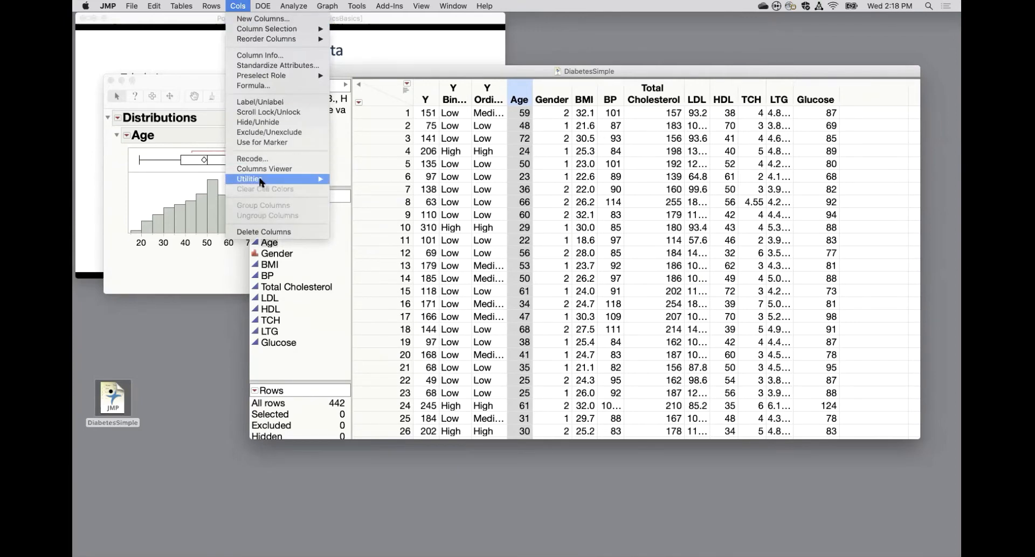
mouse_move(260, 181)
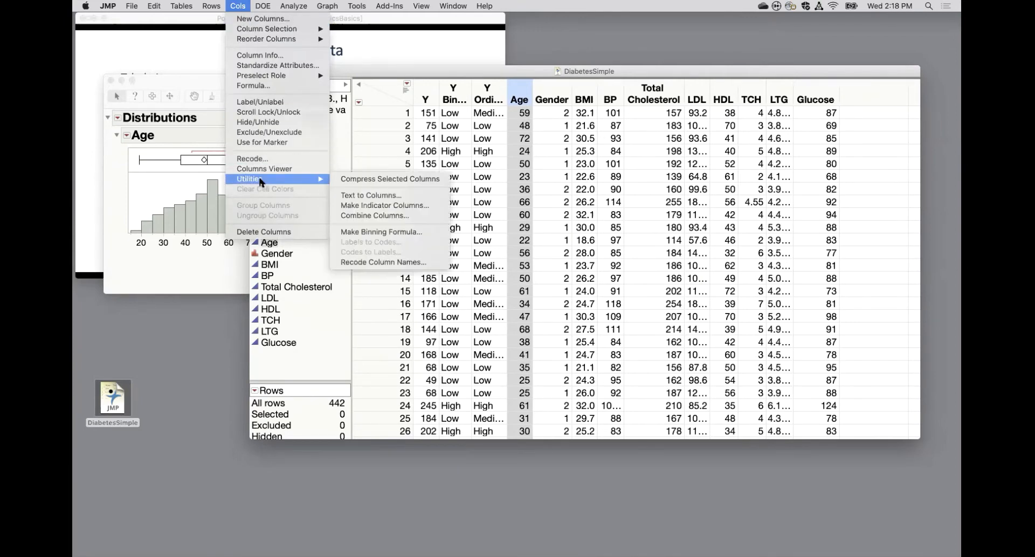
left_click(411, 233)
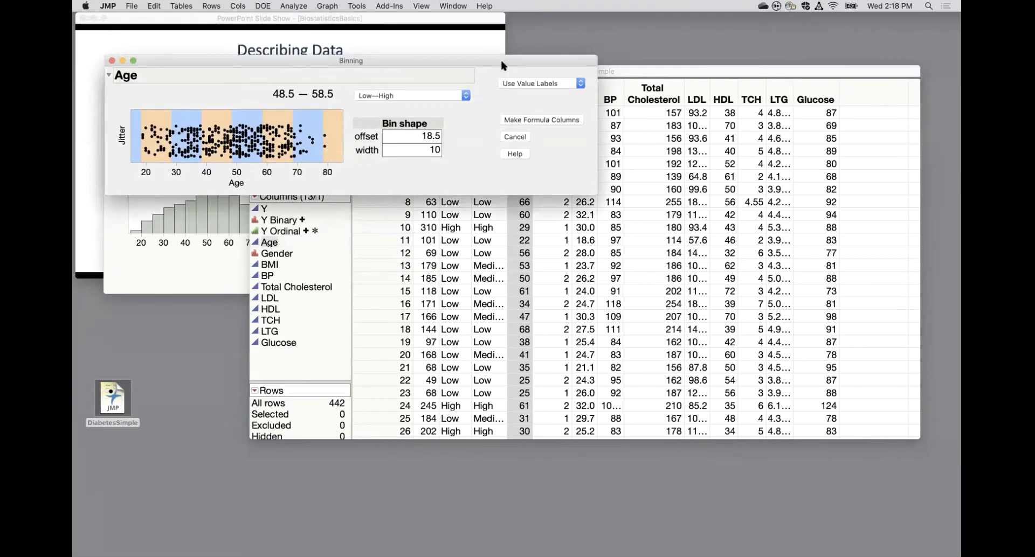
left_click_drag(501, 62, 582, 241)
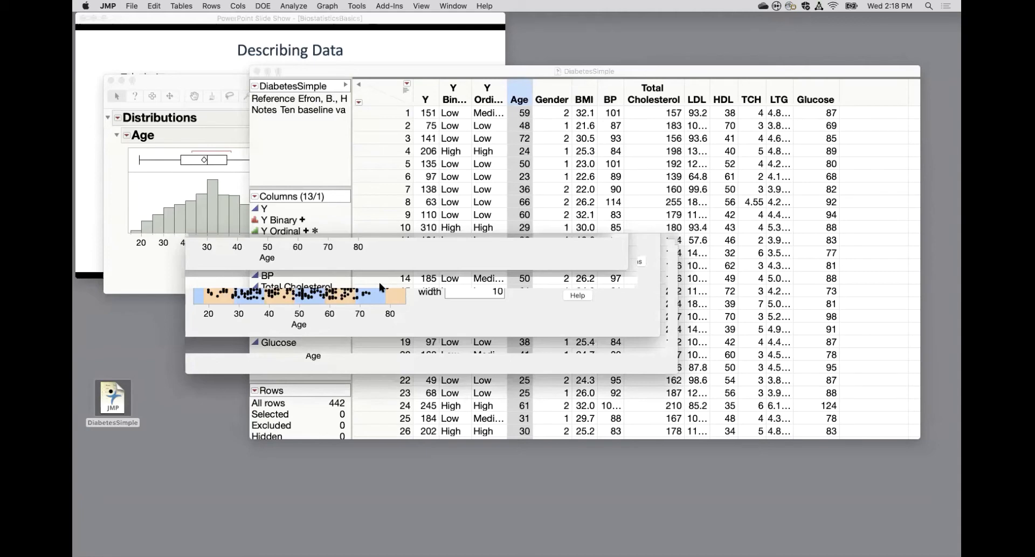
left_click(488, 275)
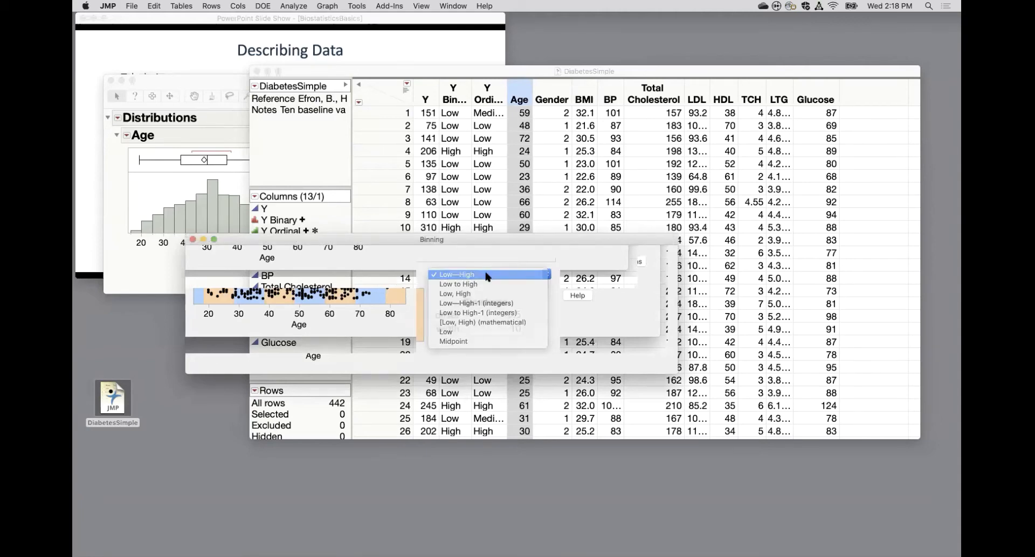
left_click(487, 275)
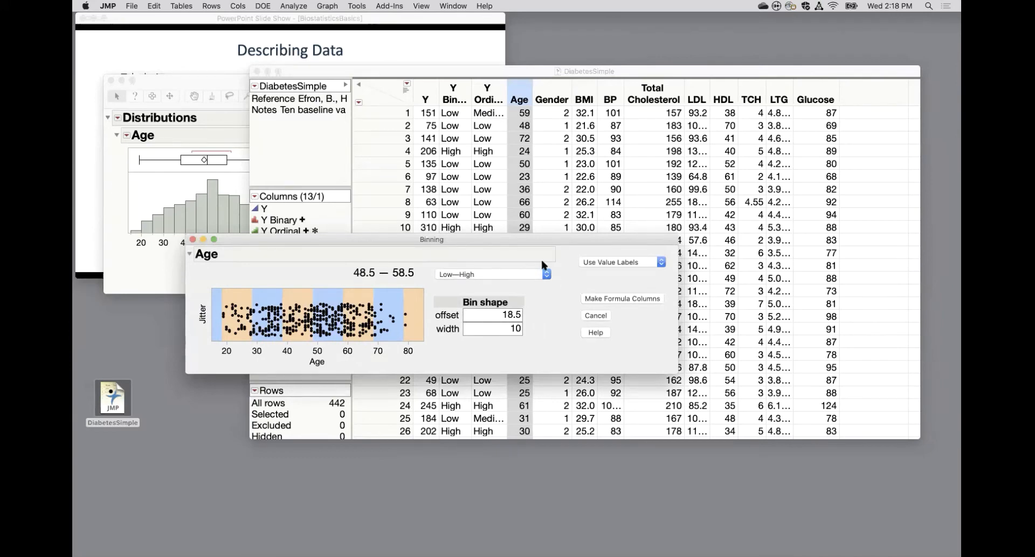
Set the Age bin offset to 15 and keep the bin width at 10.
left_click(485, 316)
type("15")
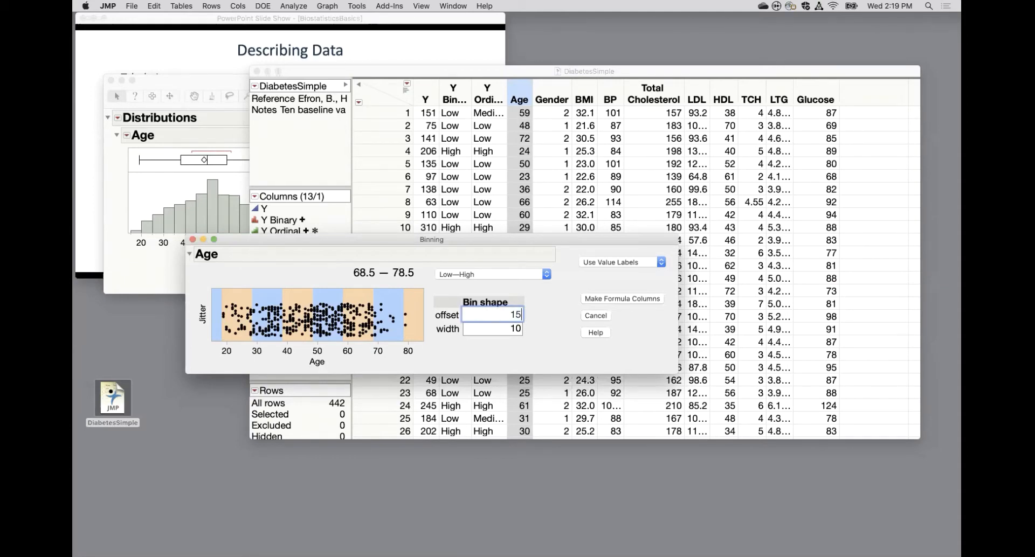
key("Return")
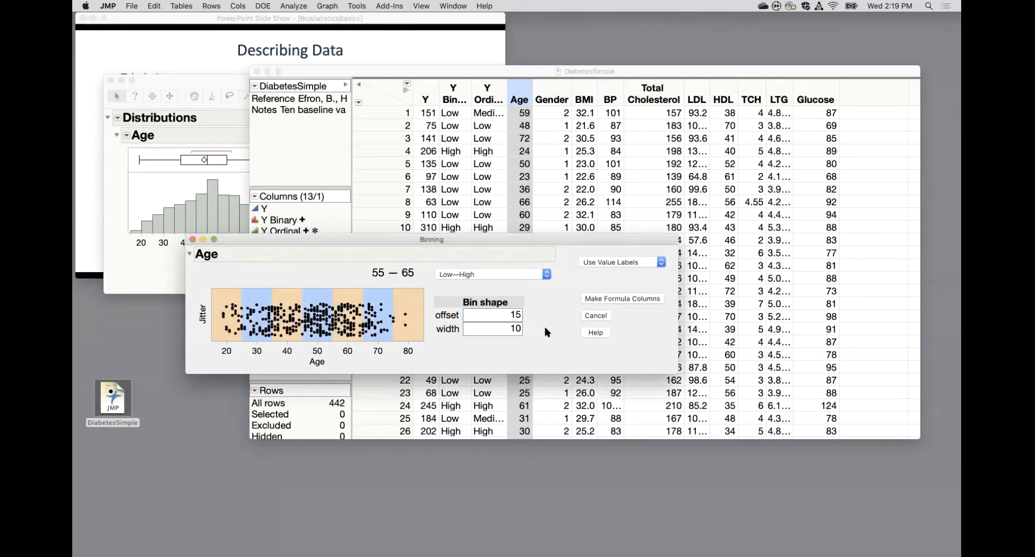
double_click(513, 328)
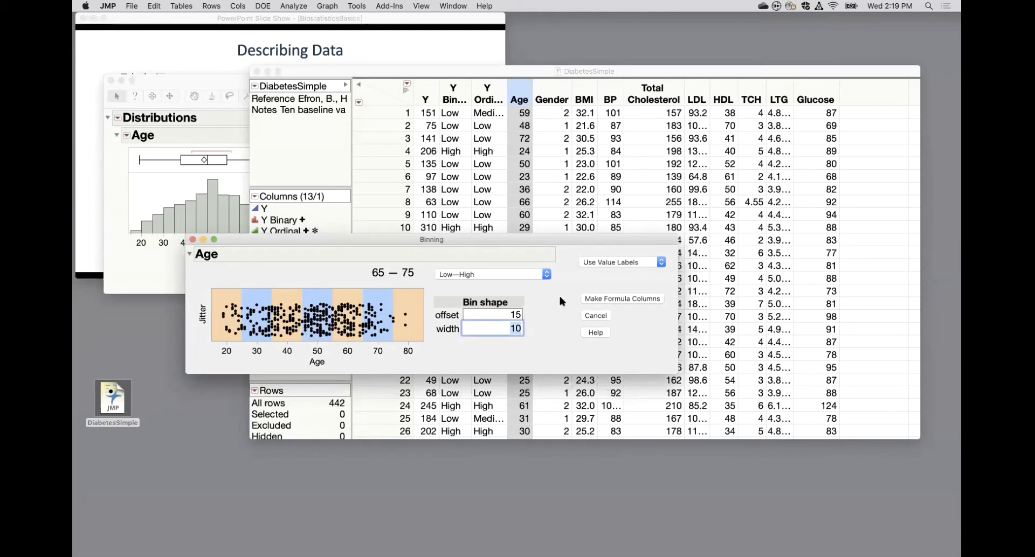
Label the Age bins in the [Low, High) (mathematical) format and create the binned formula column using value labels.
left_click(527, 275)
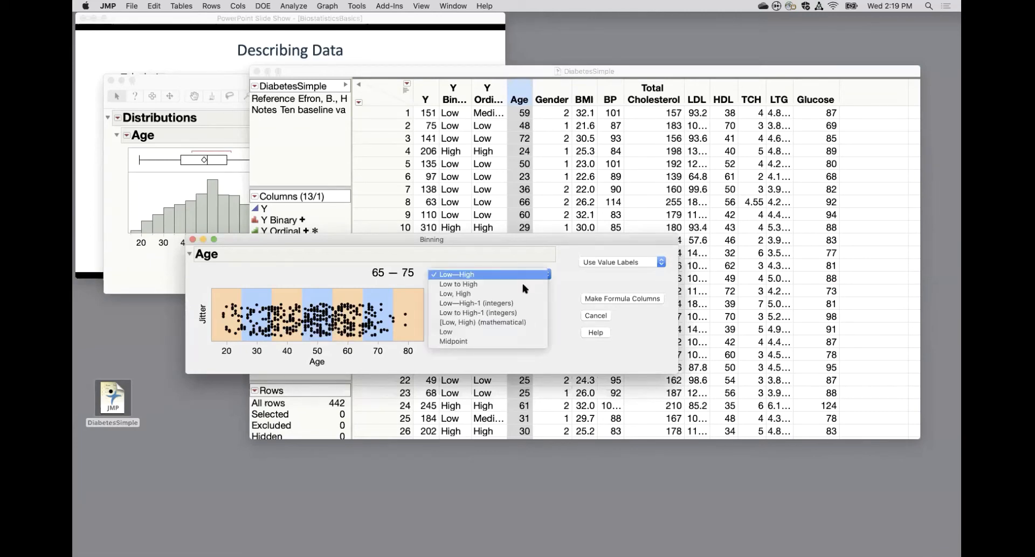
left_click(515, 322)
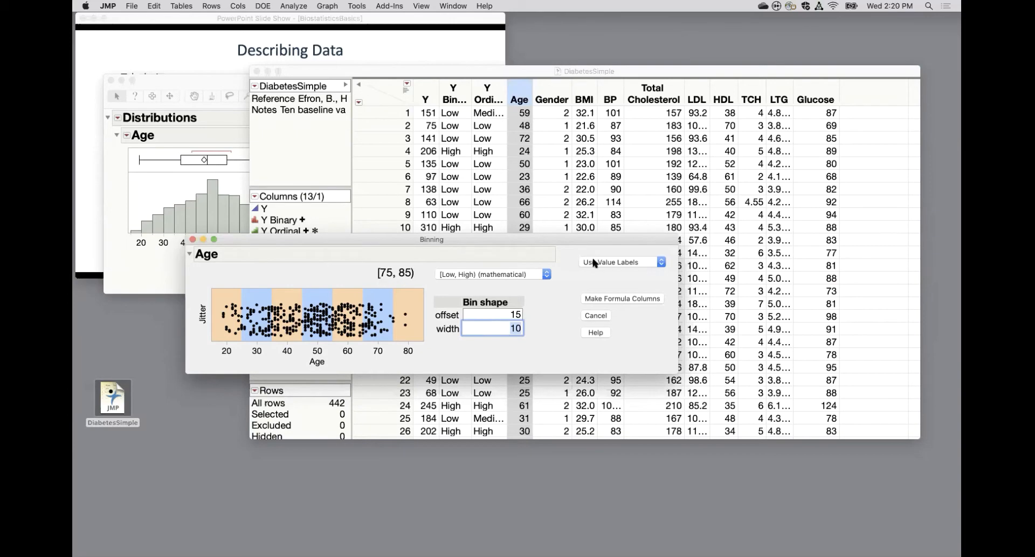
left_click(641, 303)
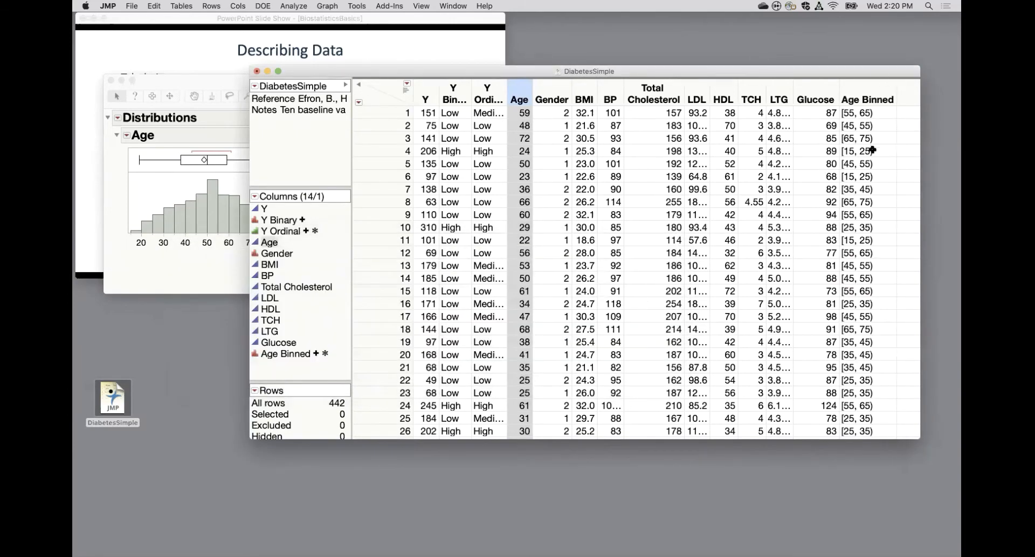
Run a Distribution of the Age Binned column and move its report over the data table.
left_click(861, 97)
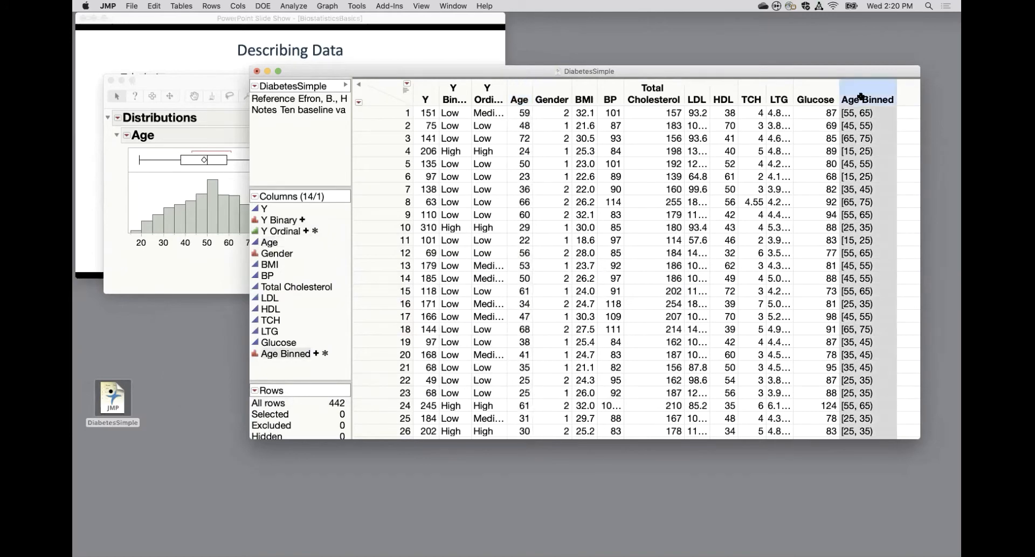
left_click(300, 6)
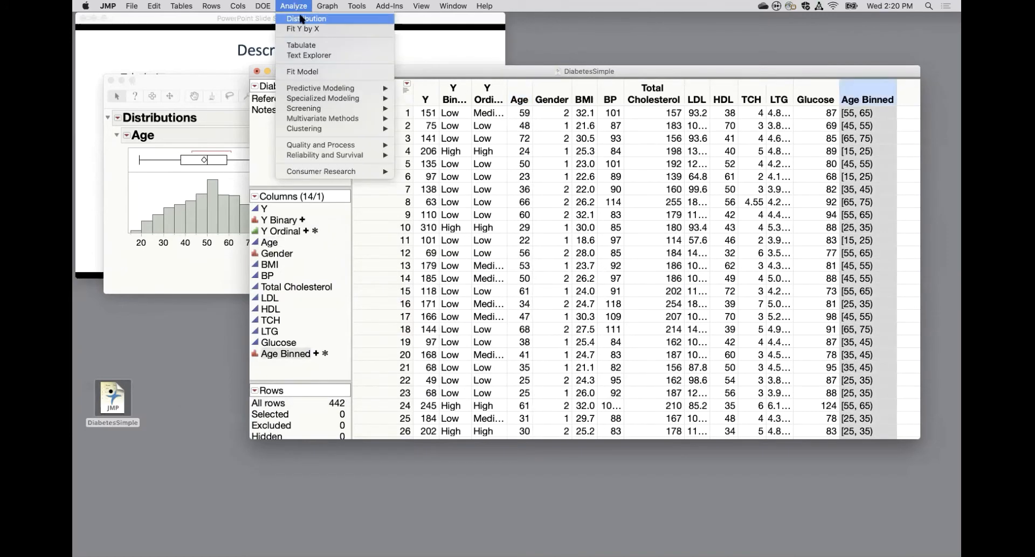
left_click(301, 20)
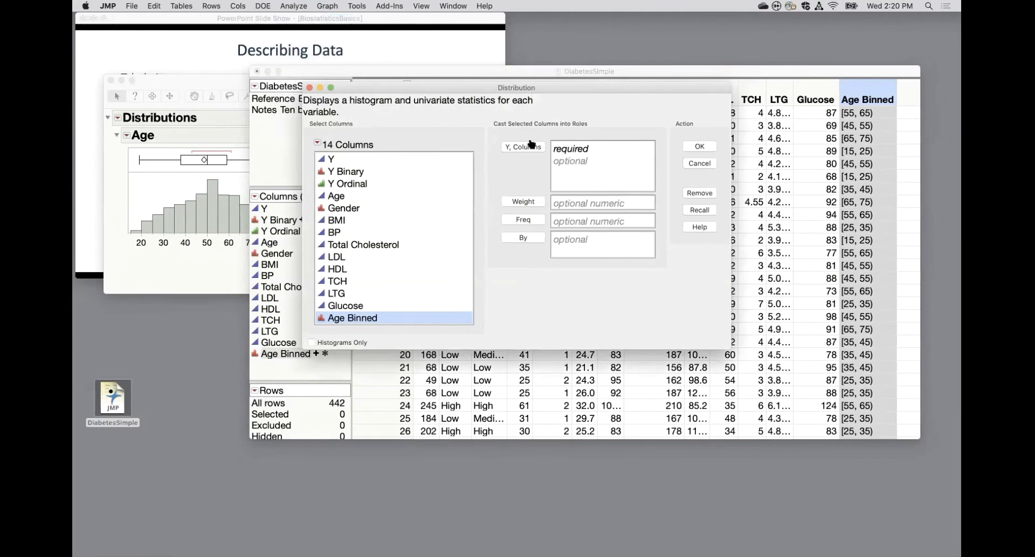
left_click(523, 146)
left_click(699, 146)
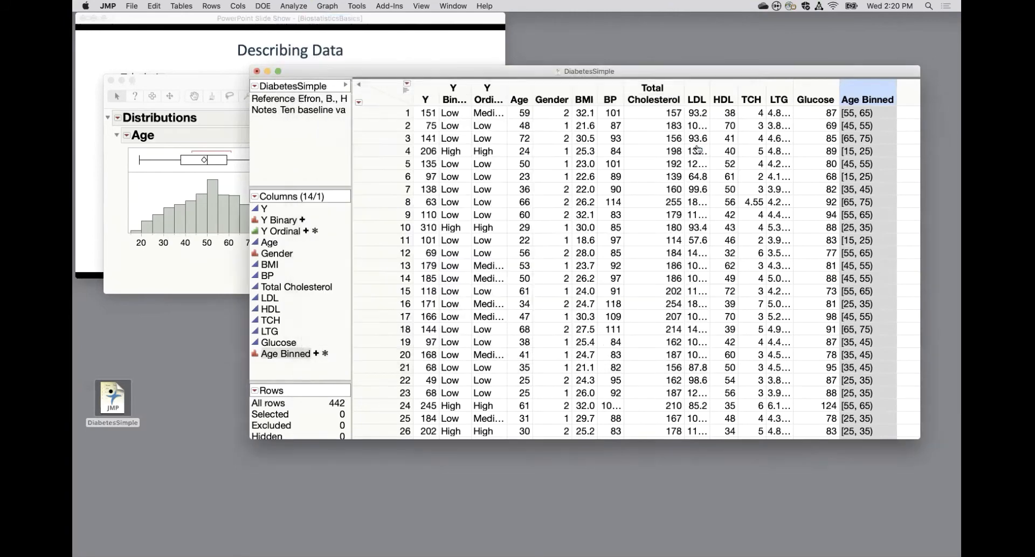
left_click_drag(212, 78, 648, 57)
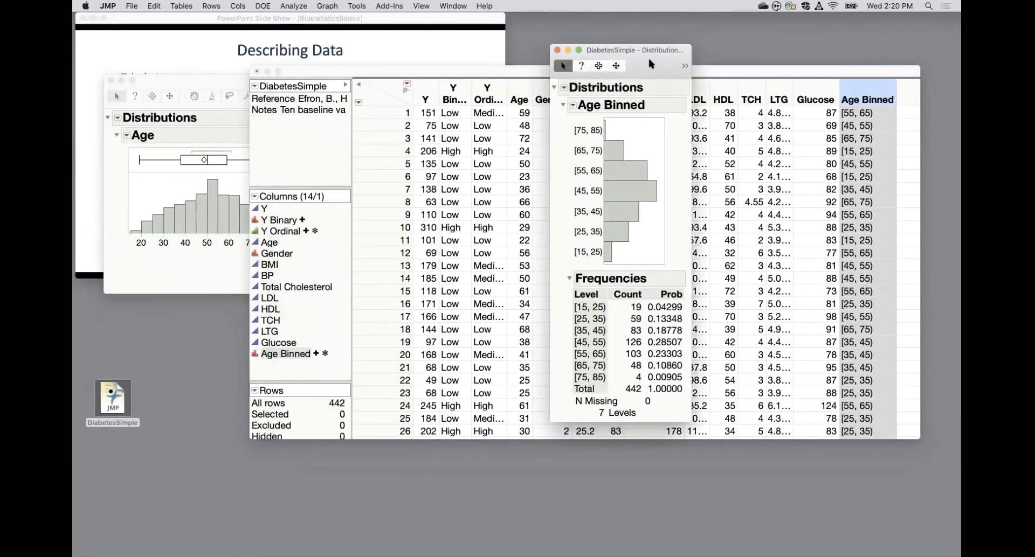
Switch the Age Binned distribution to a horizontal layout and arrange its report below the Age distribution report.
left_click(576, 107)
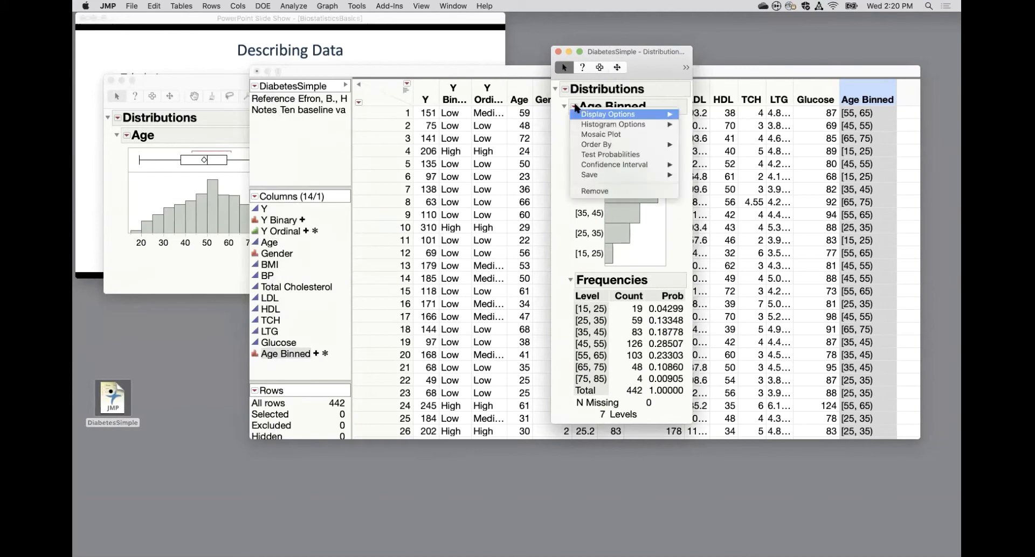
mouse_move(646, 115)
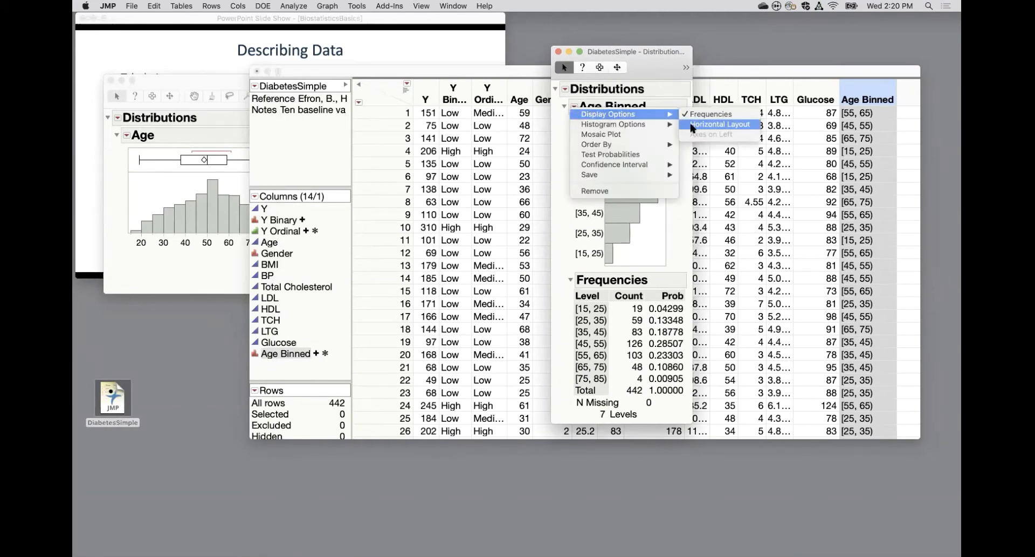
left_click(692, 125)
left_click_drag(222, 83, 267, 61)
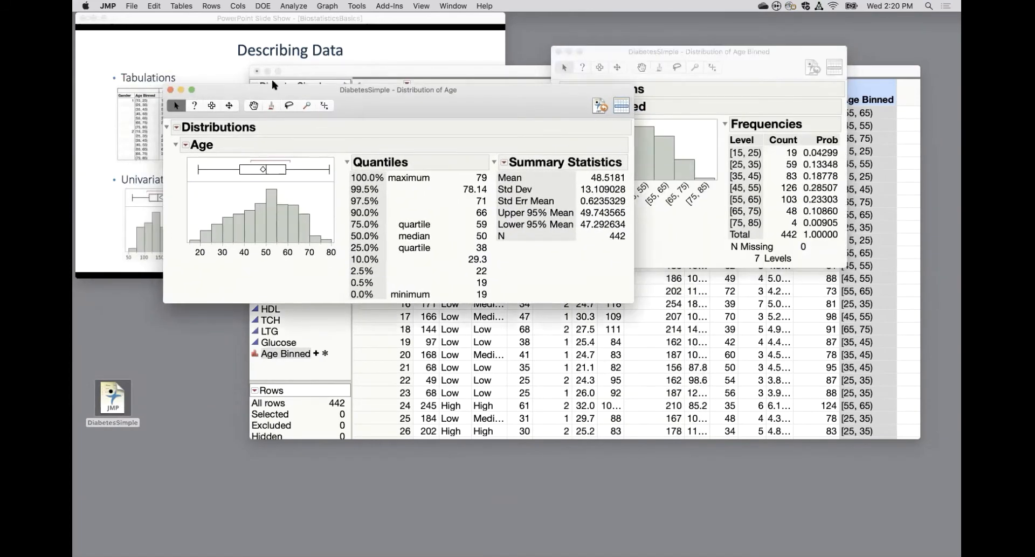
left_click_drag(690, 52, 615, 145)
left_click_drag(451, 231, 290, 249)
Look up the Horizontal Layout option in the Distribution platform preferences and leave the preferences without changing anything.
left_click(133, 6)
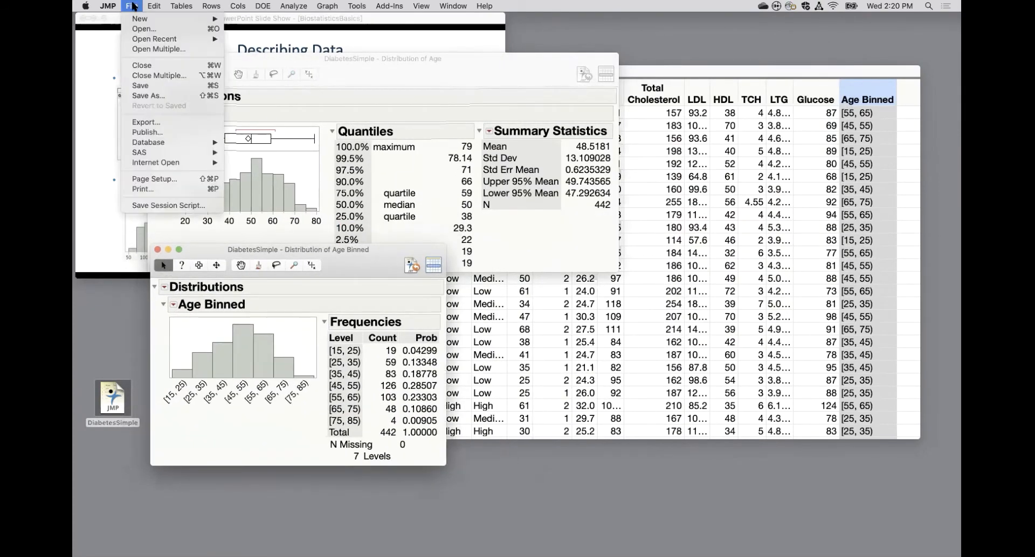
mouse_move(114, 6)
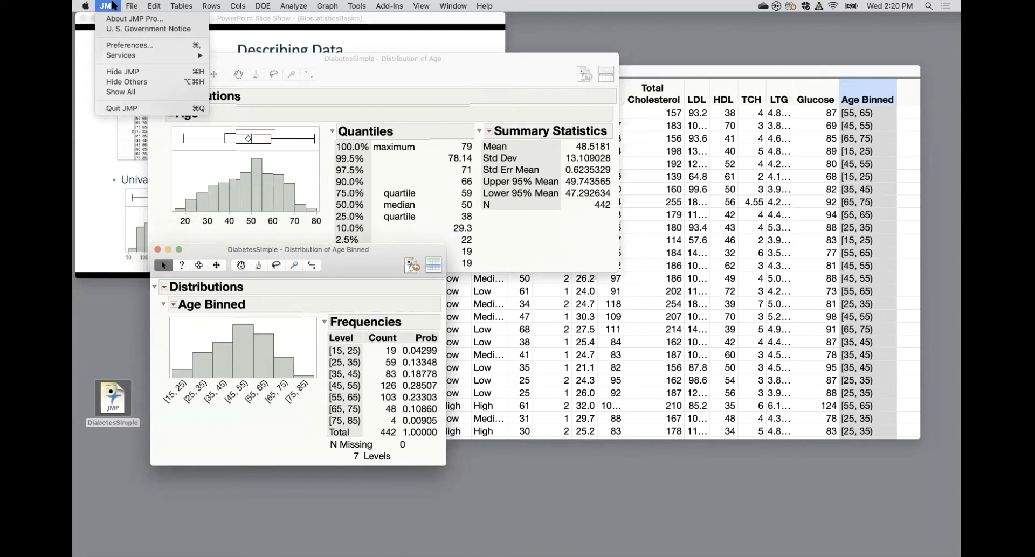
left_click(128, 46)
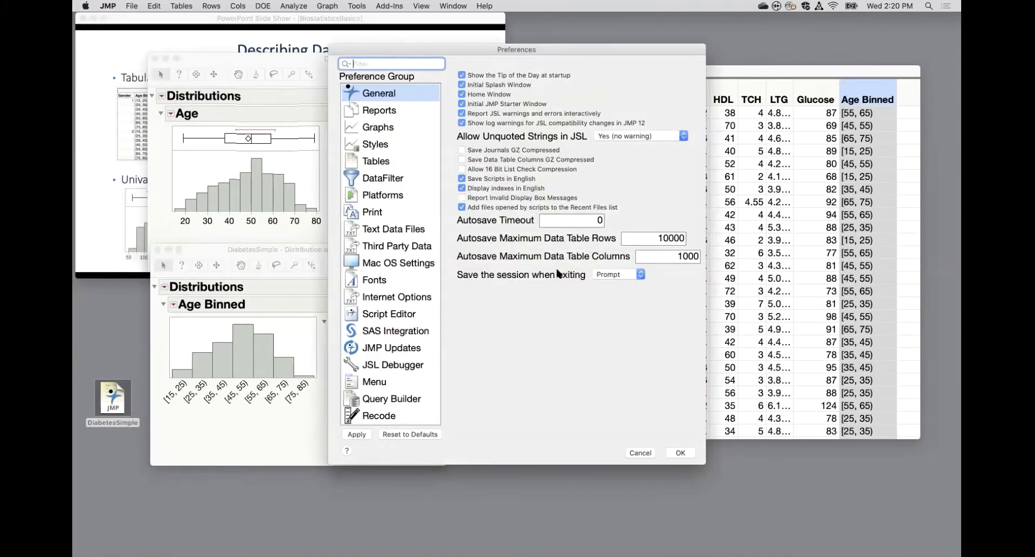
left_click(389, 196)
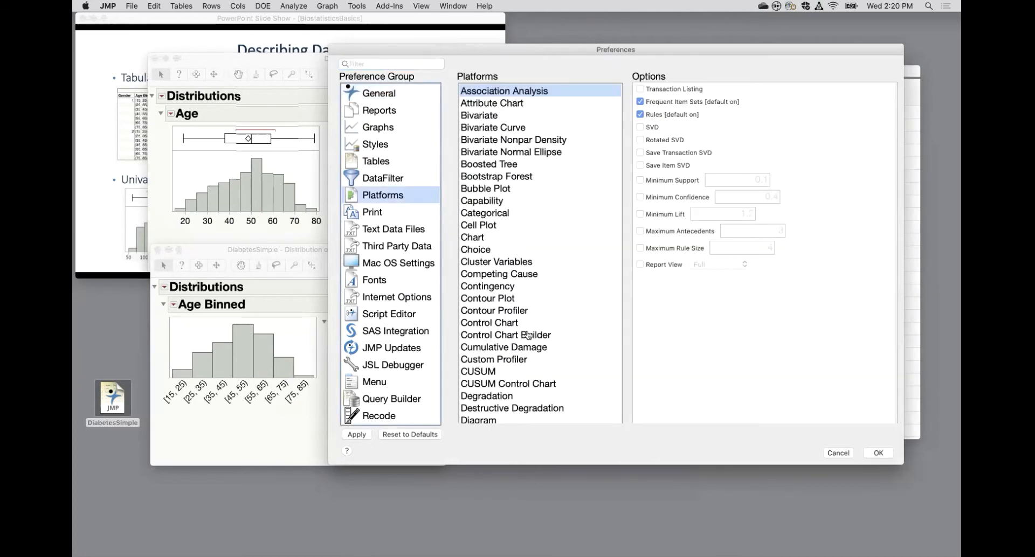
scroll(535, 357, "down", 10)
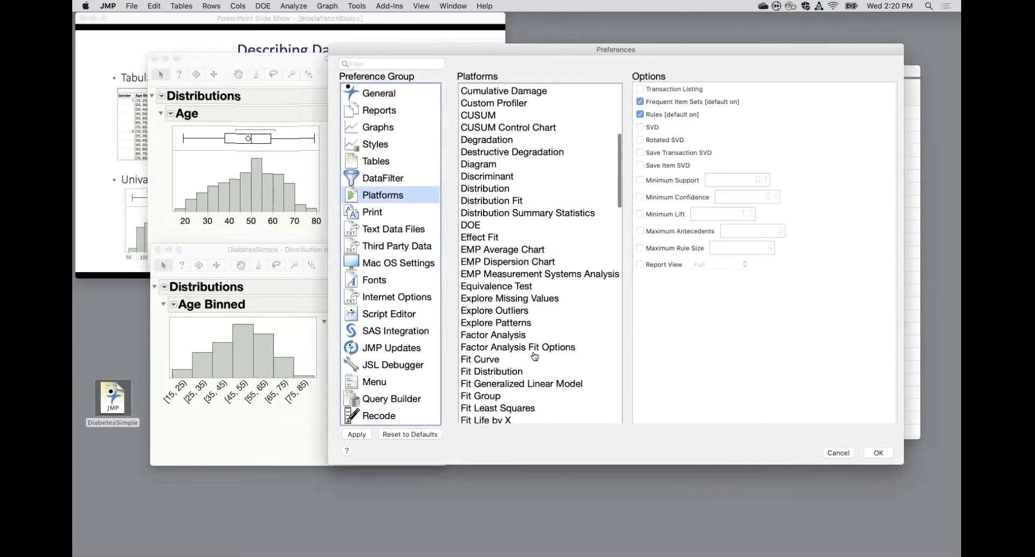
left_click(499, 189)
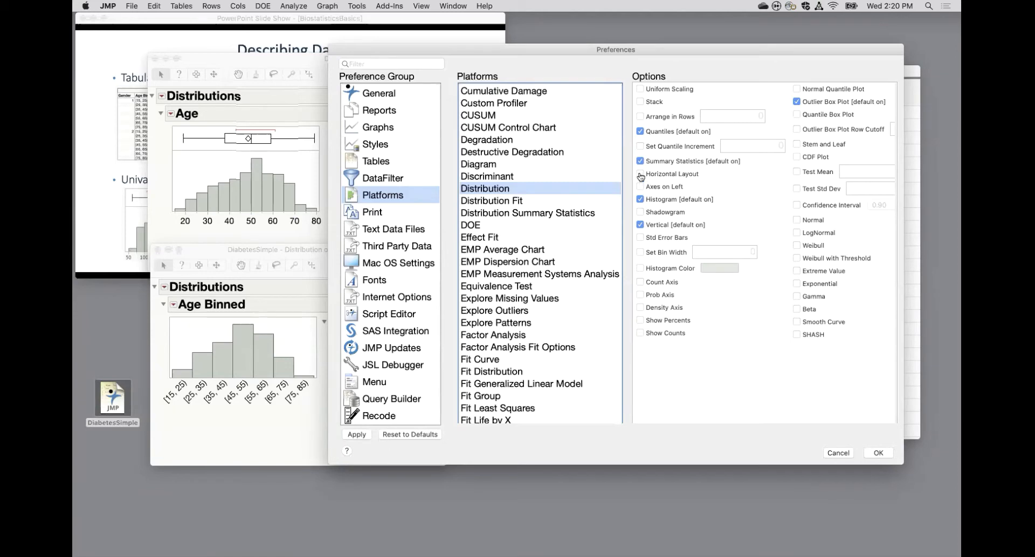
left_click(838, 454)
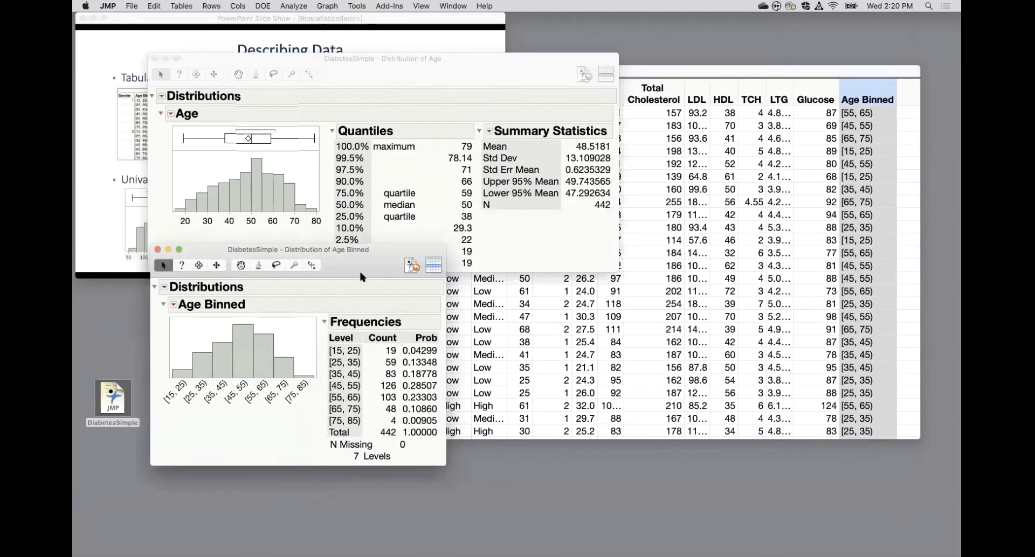
Highlight the Age Binned bars from [15, 25) to [45, 55) one by one to compare them with the Age histogram.
left_click_drag(360, 271, 358, 287)
left_click(235, 367)
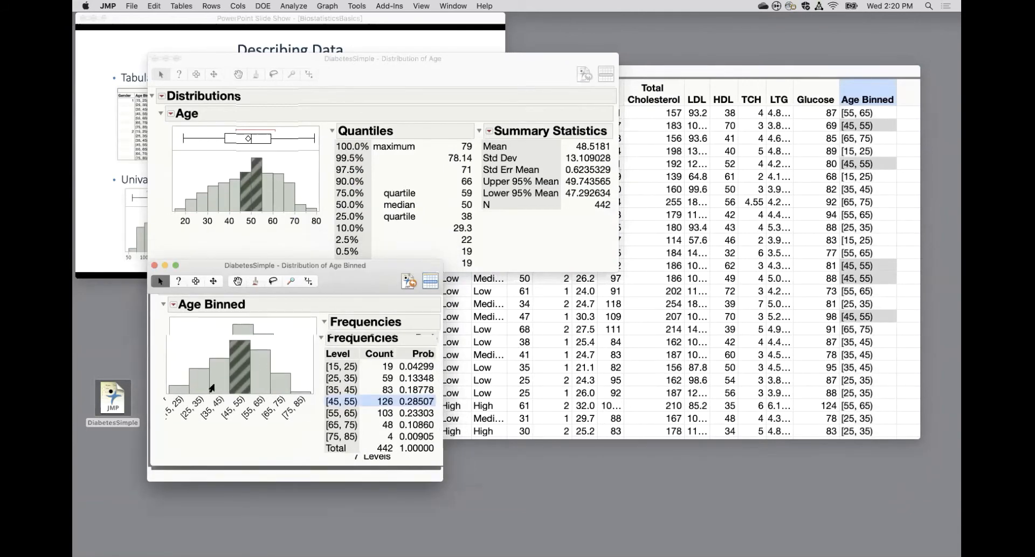
left_click(175, 390)
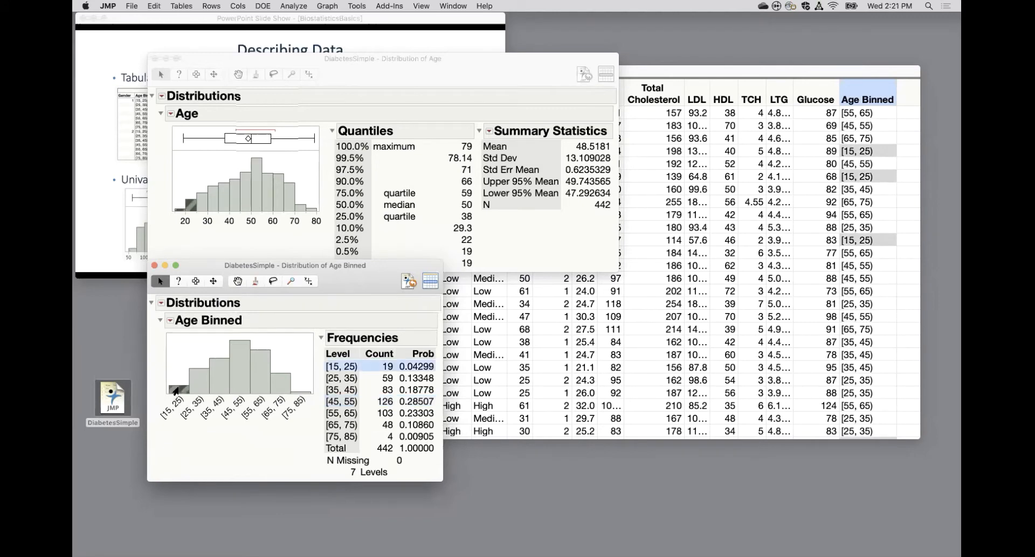
left_click(198, 386)
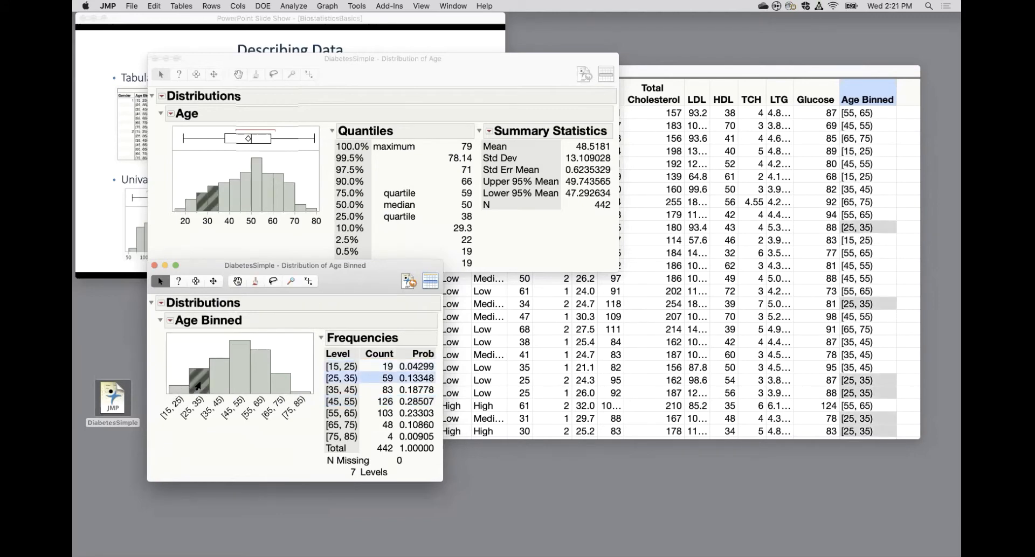
left_click(217, 379)
left_click(239, 377)
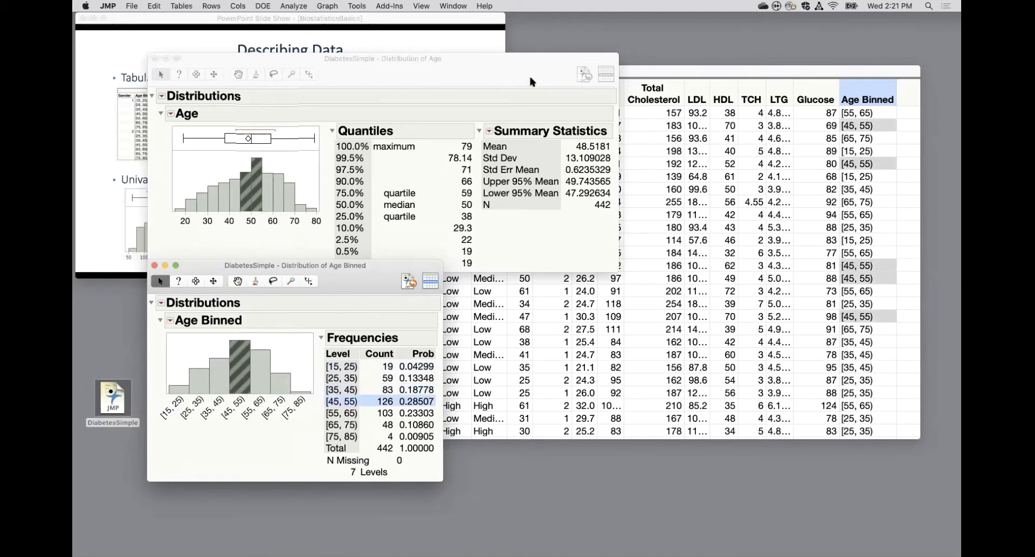
Return to the DiabetesSimple table, clear the row selection, and start an interactive Tabulate report.
left_click(698, 72)
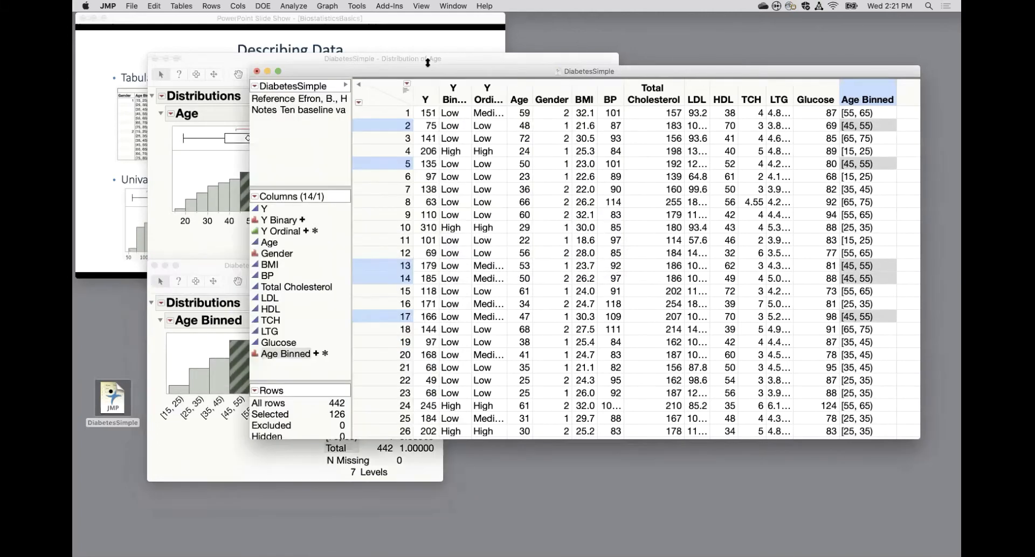
left_click(373, 95)
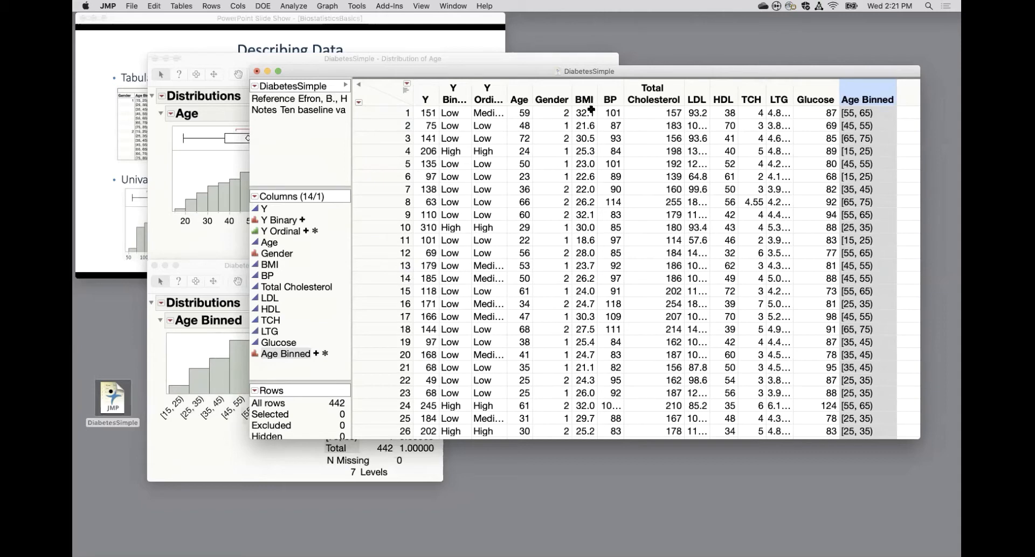
left_click(298, 7)
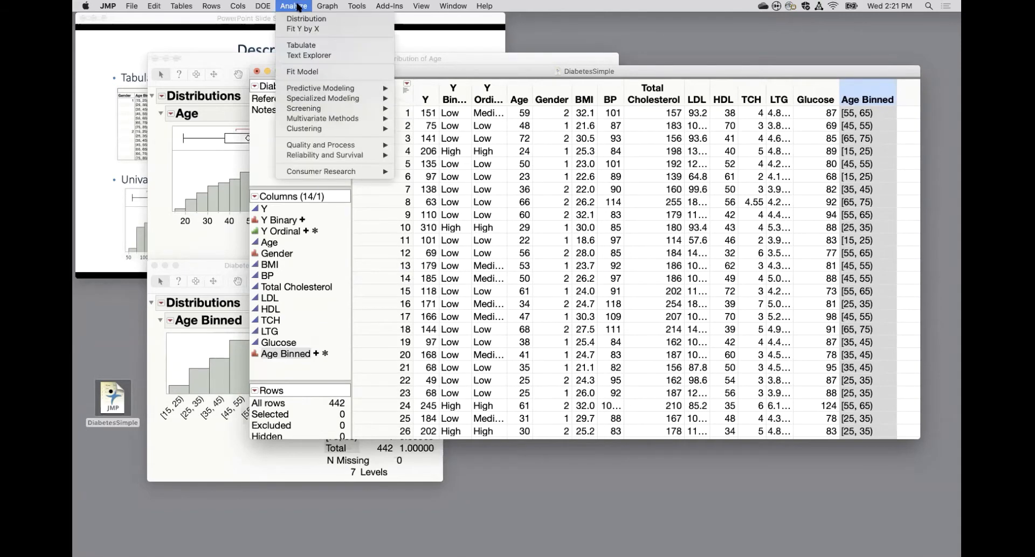
left_click(305, 47)
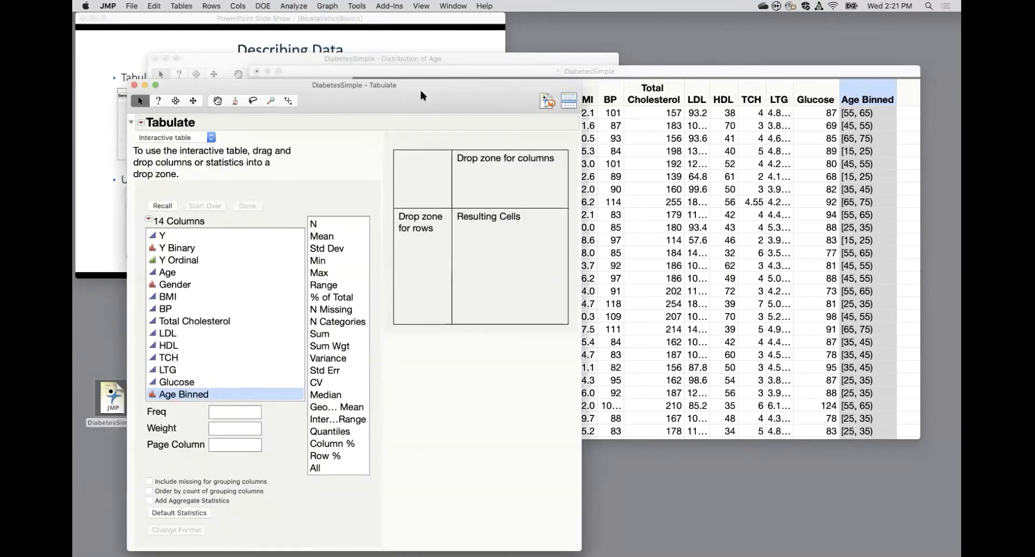
left_click_drag(421, 91, 522, 40)
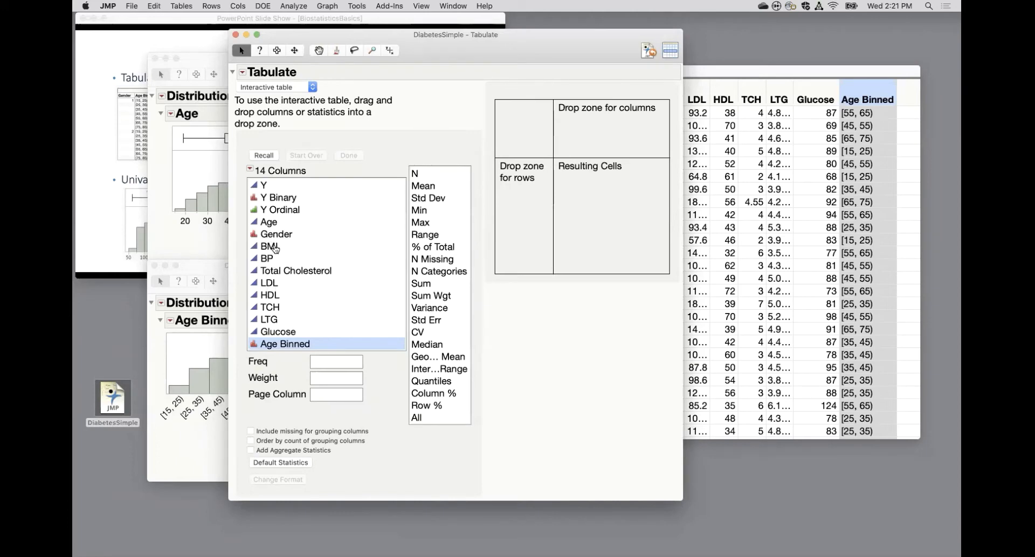
Add Y, BP, Total Cholesterol and Glucose together as the analysis columns of the Tabulate table.
left_click(275, 187)
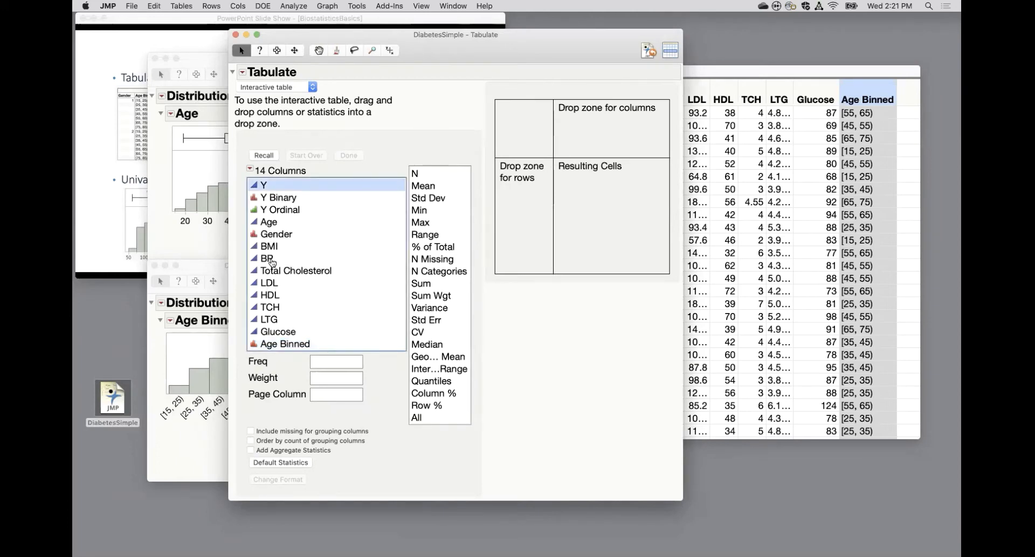
left_click(272, 260)
left_click(280, 271, "super")
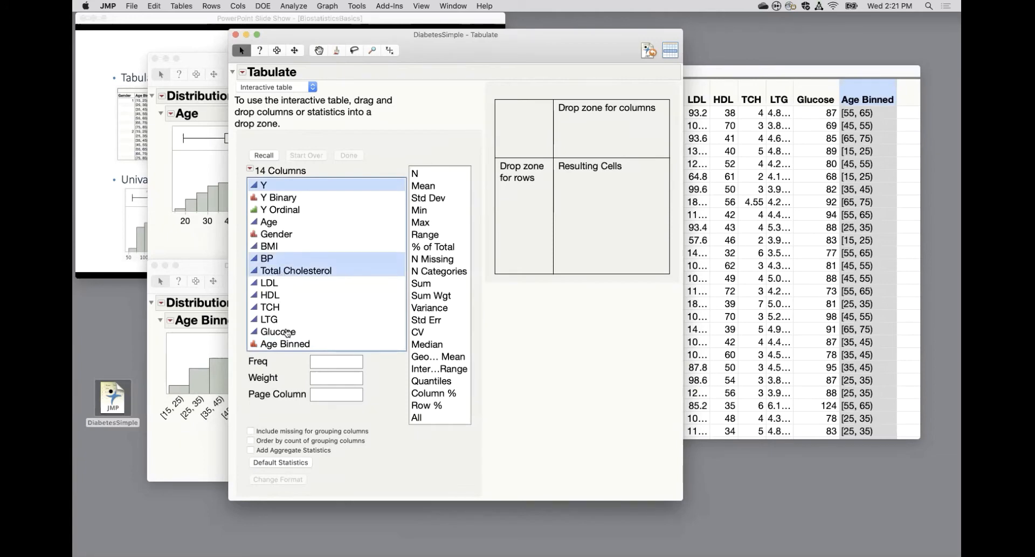
left_click(286, 331, "super")
left_click_drag(301, 263, 605, 129)
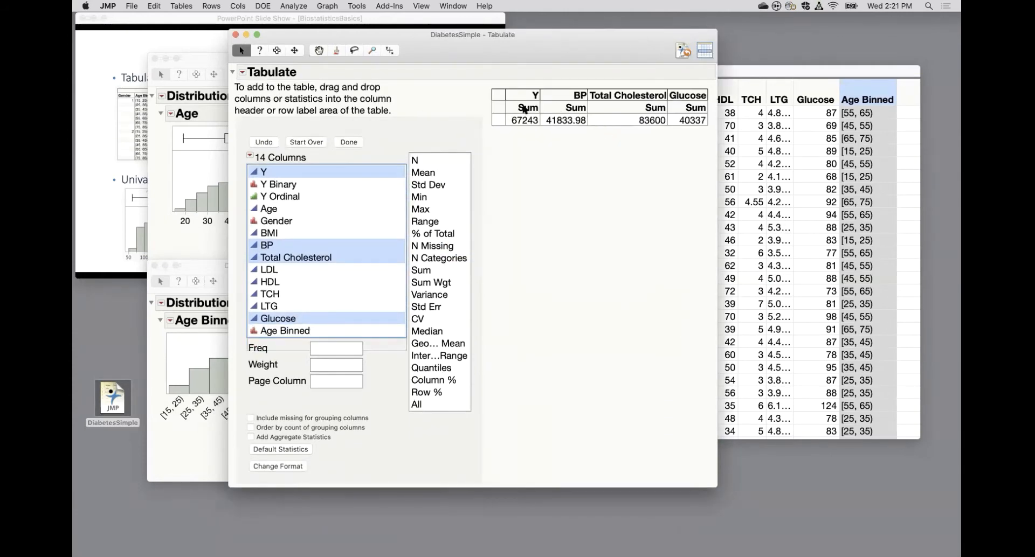
Replace the summed statistic with Mean for all four variables and add an N column before Y.
left_click_drag(427, 173, 520, 112)
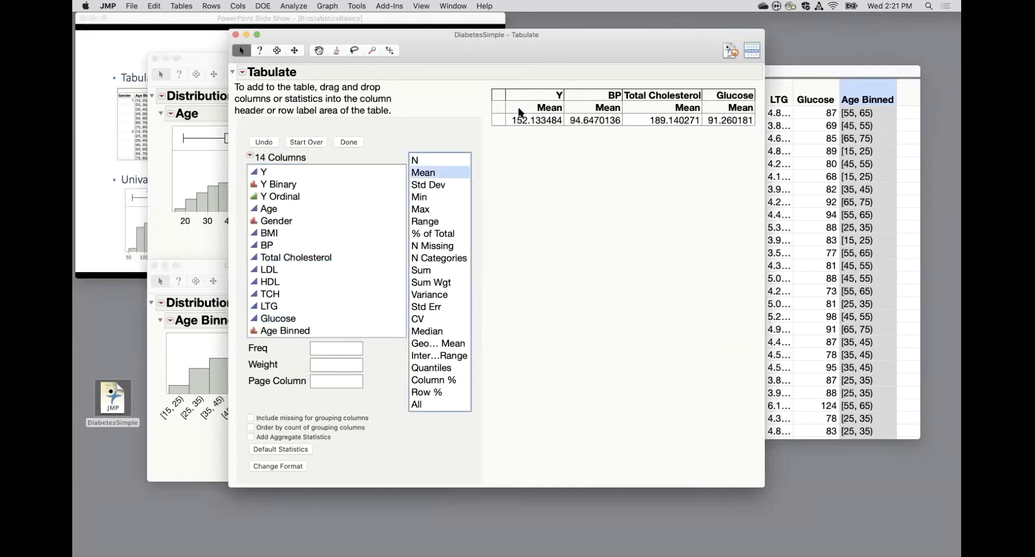
left_click(422, 161)
left_click_drag(421, 161, 507, 94)
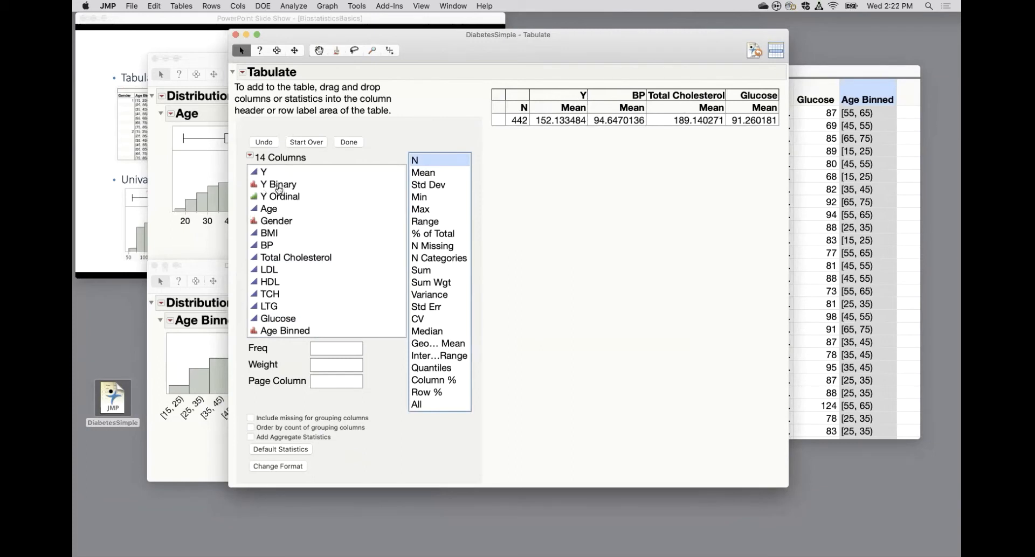
Group the table rows by Gender and Age Binned, with Age Binned nested inside Gender.
left_click(280, 221)
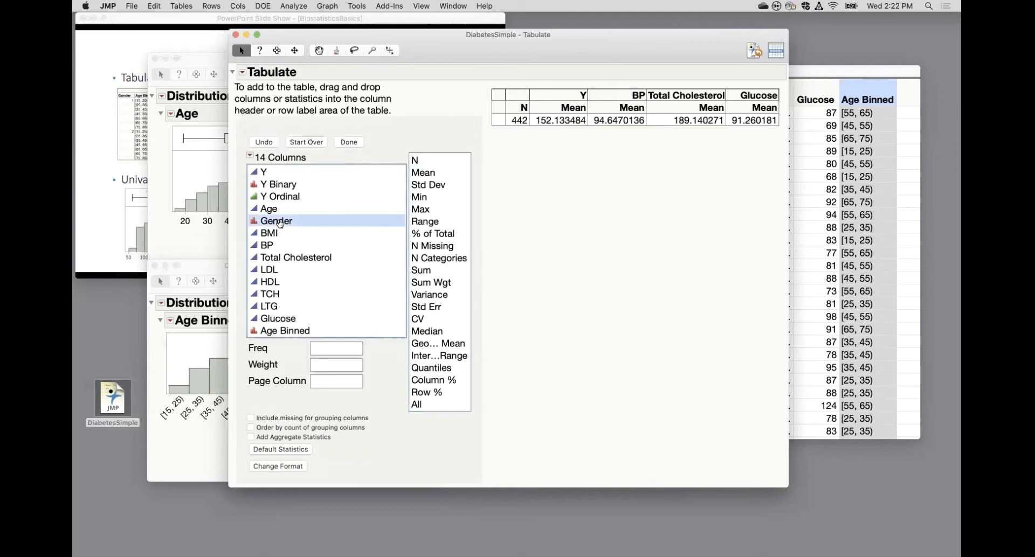
left_click_drag(305, 220, 504, 115)
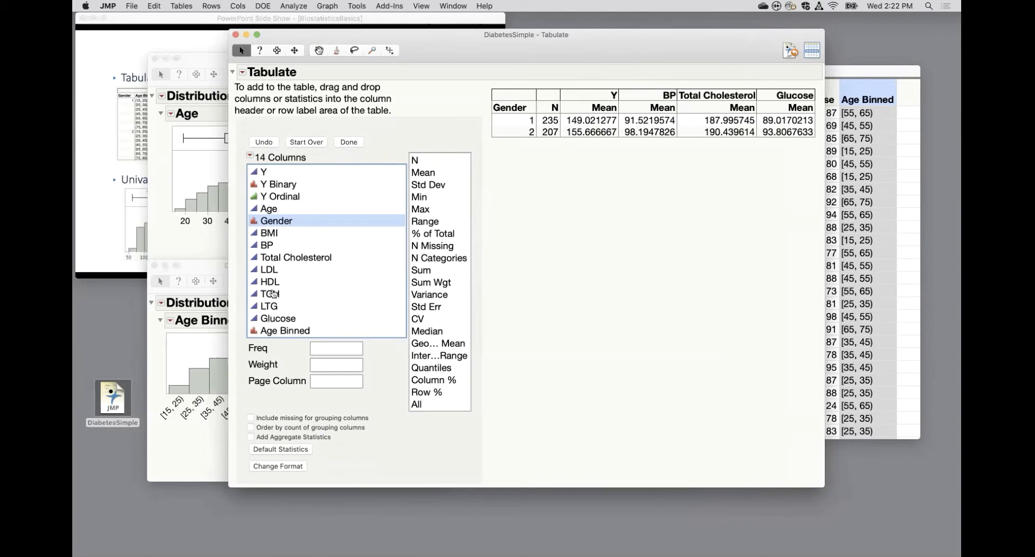
left_click(277, 332)
left_click_drag(277, 332, 495, 110)
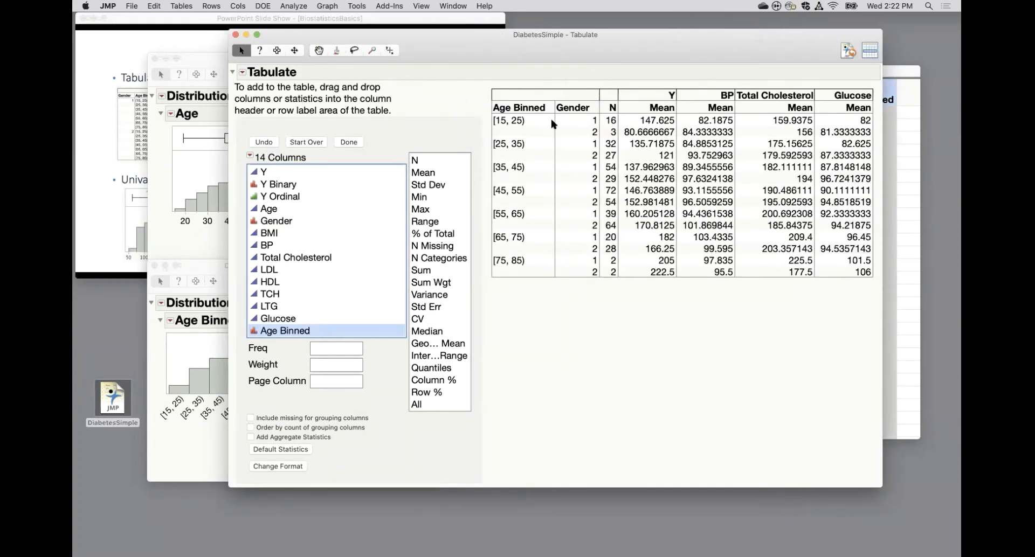
left_click_drag(527, 110, 597, 110)
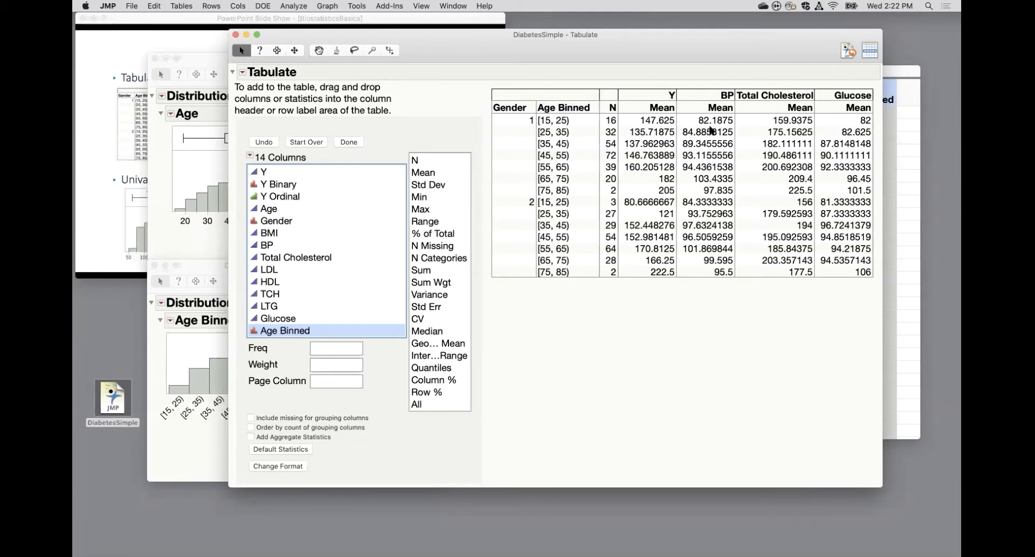
Format the Y, BP, Total Cholesterol and Glucose means with width 10 and 1 decimal place.
left_click(290, 469)
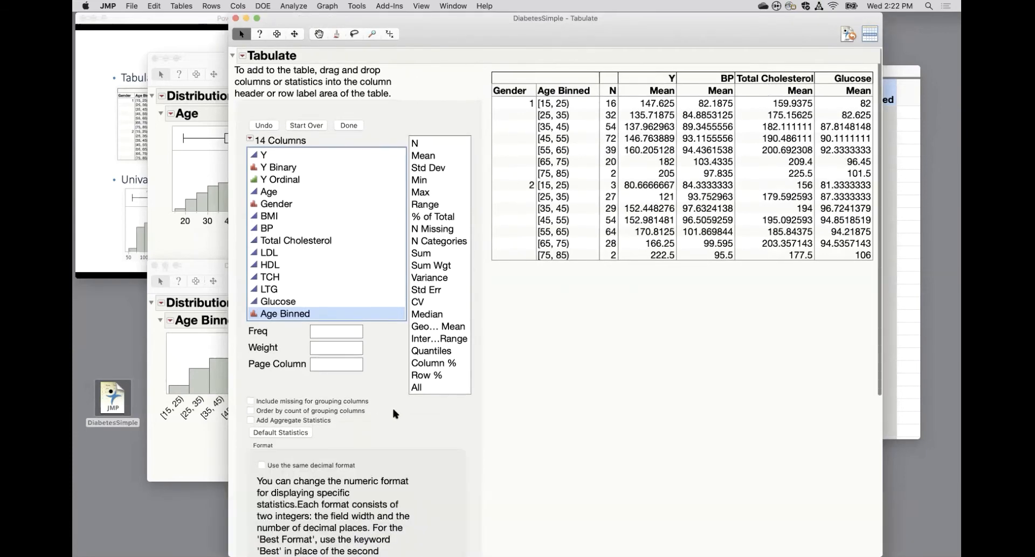
scroll(396, 414, "down", 5)
left_click(356, 469)
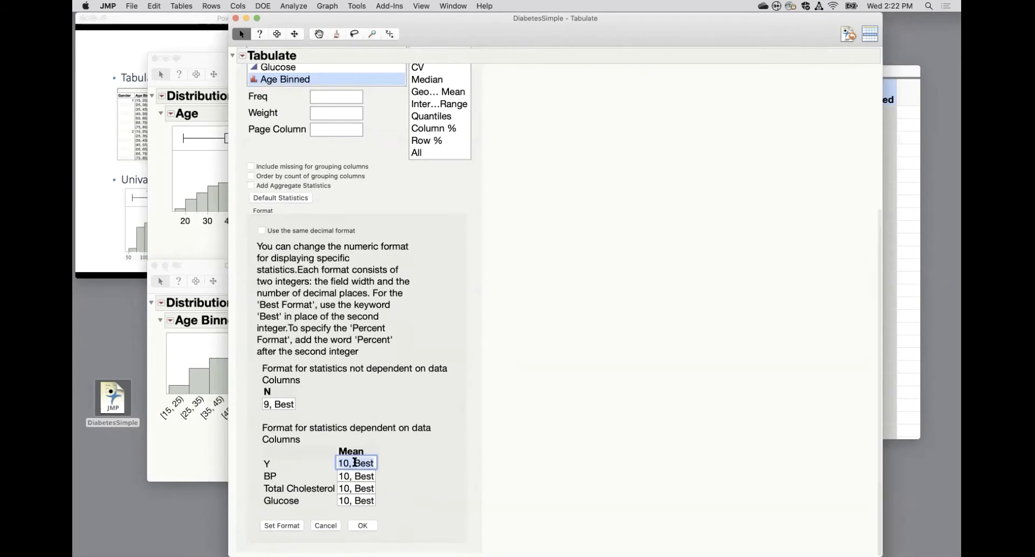
left_click_drag(354, 464, 379, 467)
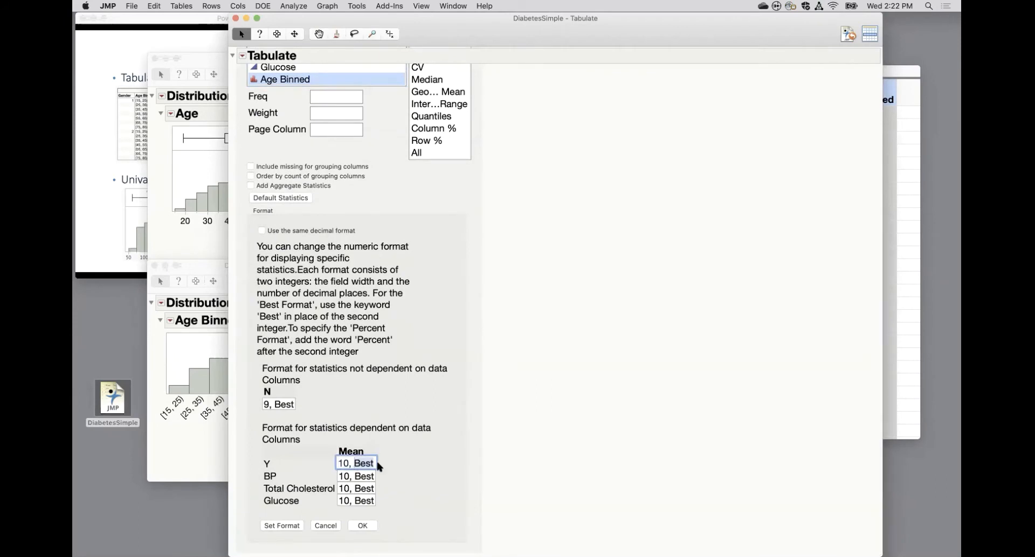
type("1")
key("Tab")
left_click(358, 475)
left_click_drag(354, 475, 382, 475)
left_click(356, 489)
left_click_drag(354, 489, 386, 499)
type("1")
left_click(354, 499)
type("1")
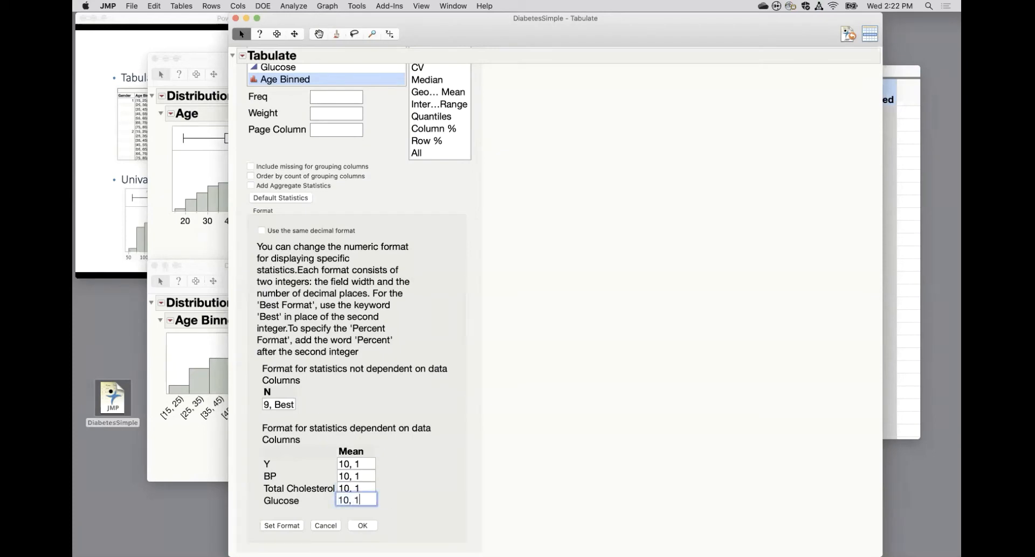
left_click(365, 528)
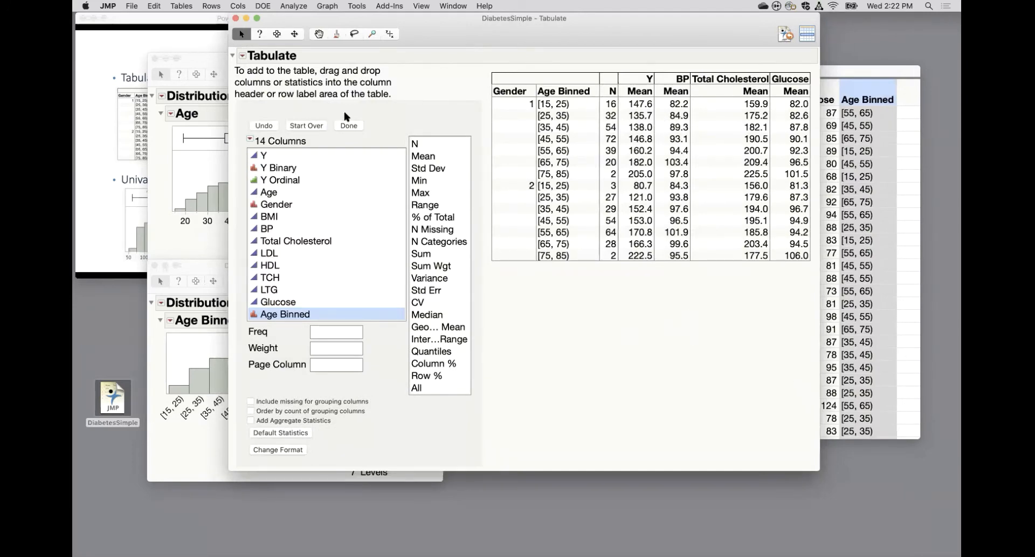
Finish the Tabulate setup by hiding its control panel and select the whole resulting table with the Selection tool.
left_click(349, 126)
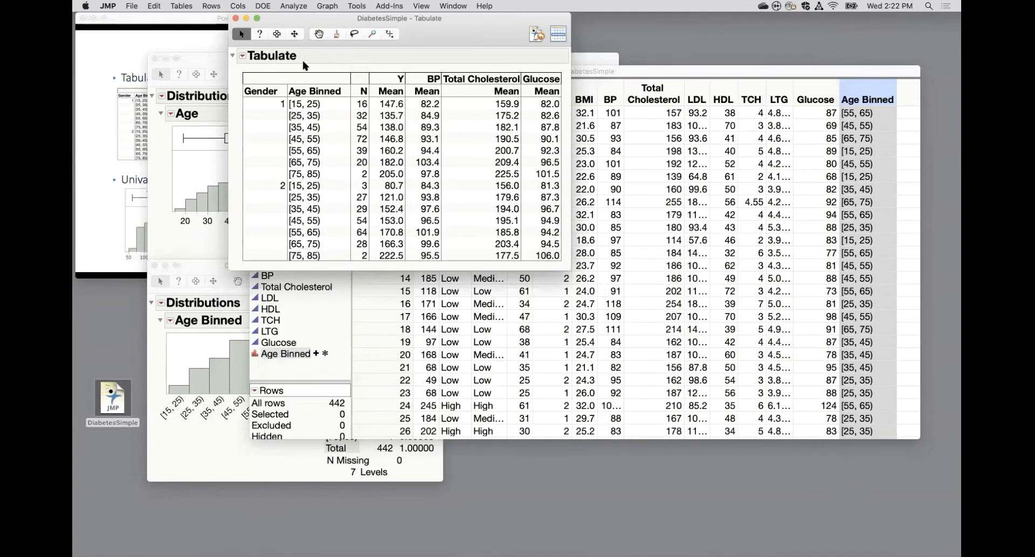
left_click(276, 33)
left_click(240, 70)
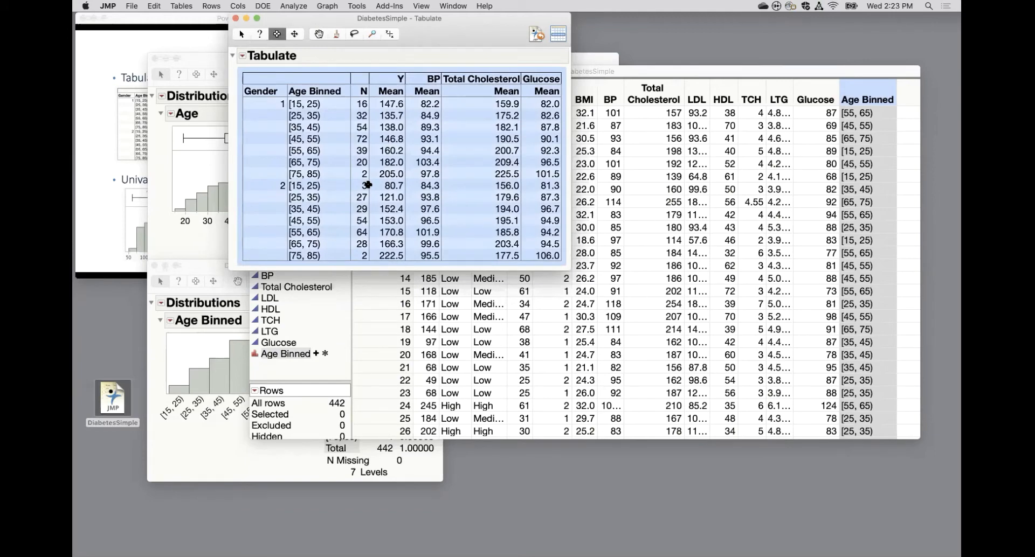
Save the Tabulate report's script to the data table and close the report.
left_click(242, 56)
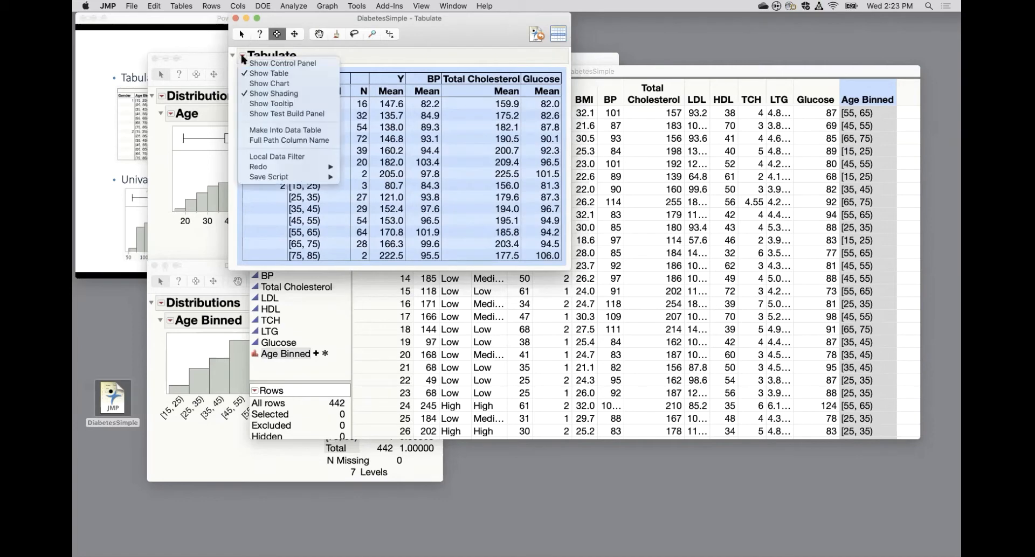
mouse_move(272, 177)
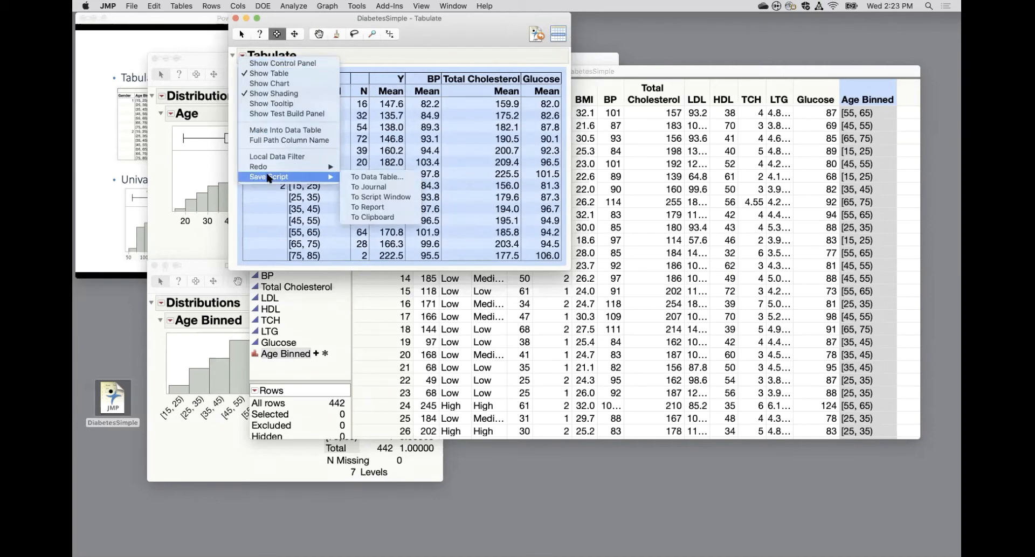
left_click(362, 177)
left_click(476, 170)
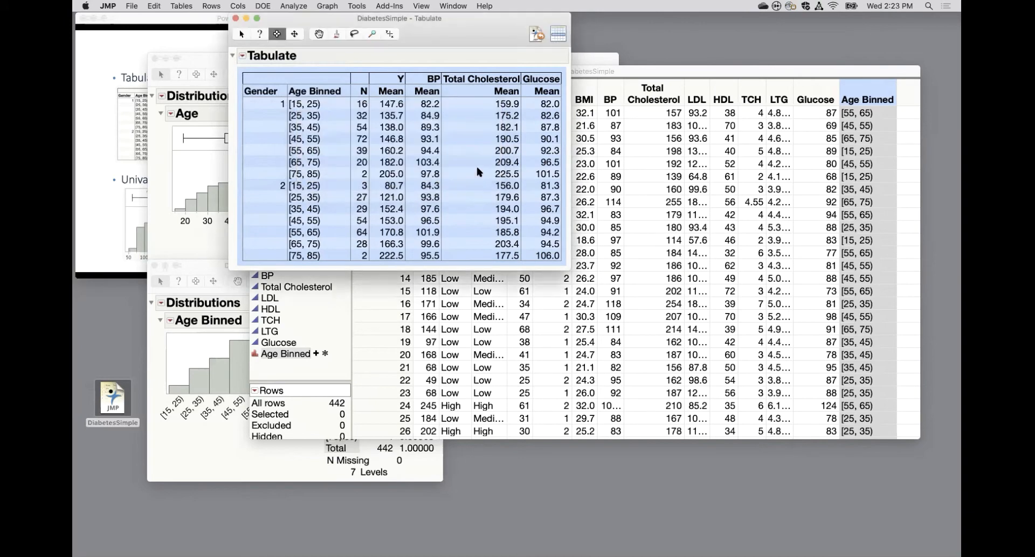
left_click(235, 19)
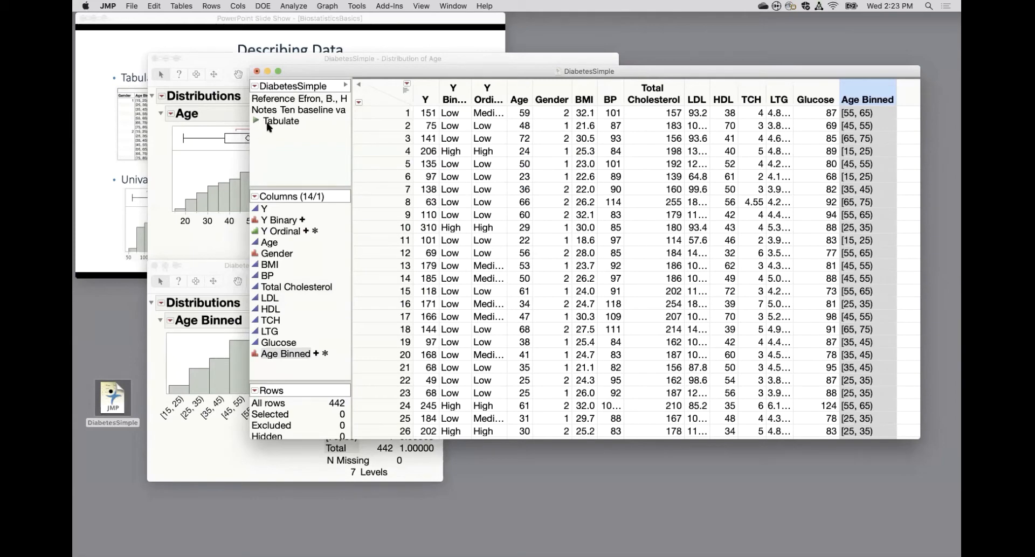
Save the Age distribution's script to the data table as Distribution of Age and close that report.
left_click(268, 71)
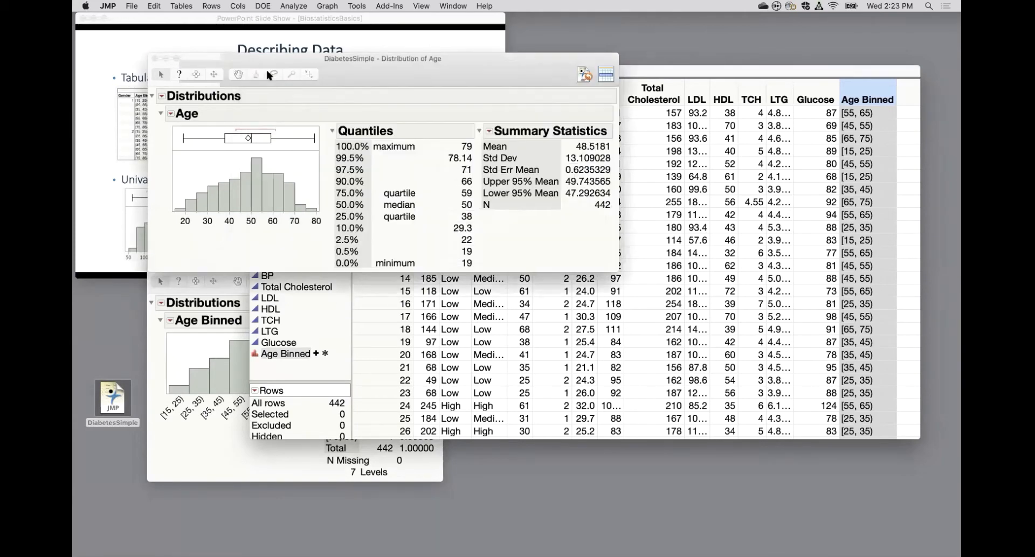
left_click(162, 97)
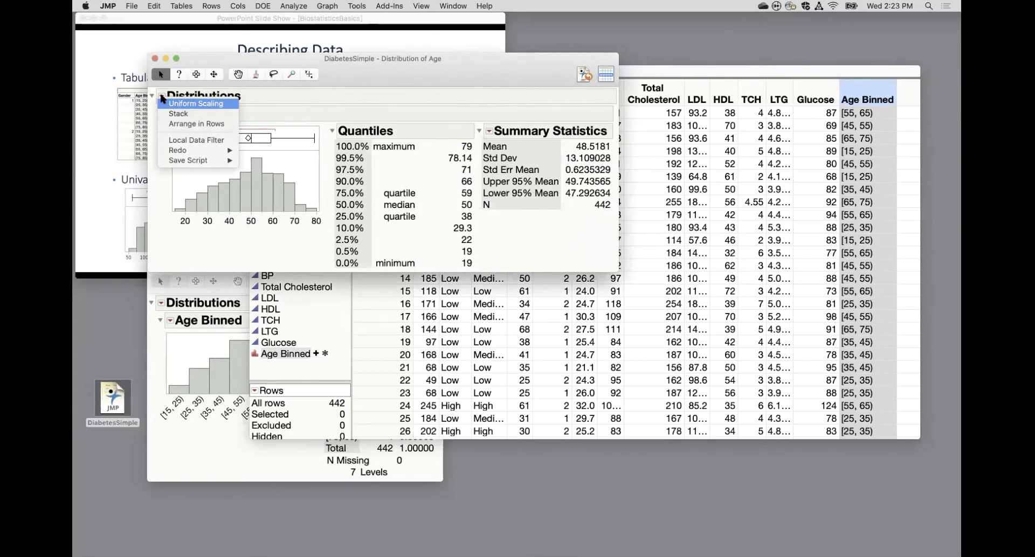
mouse_move(171, 161)
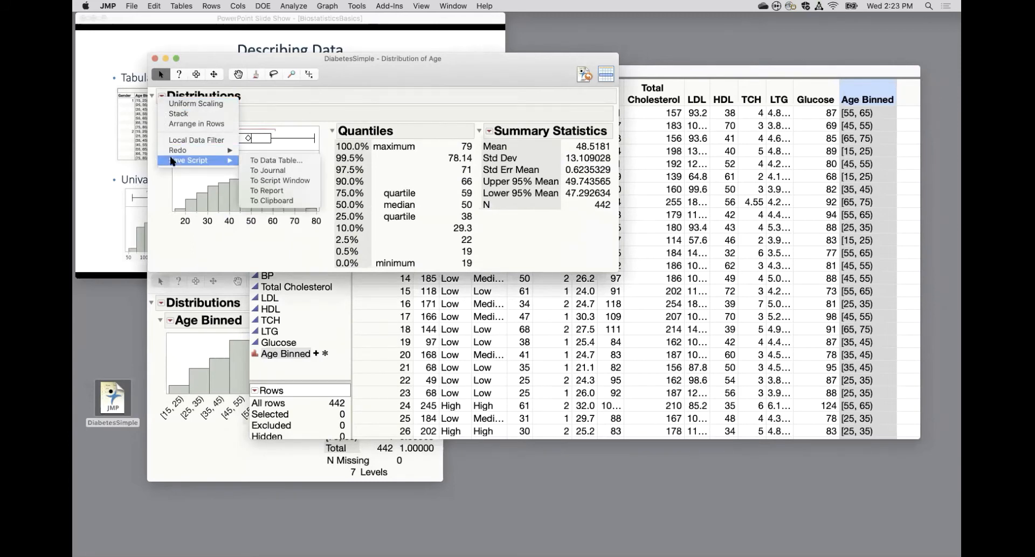
left_click(275, 161)
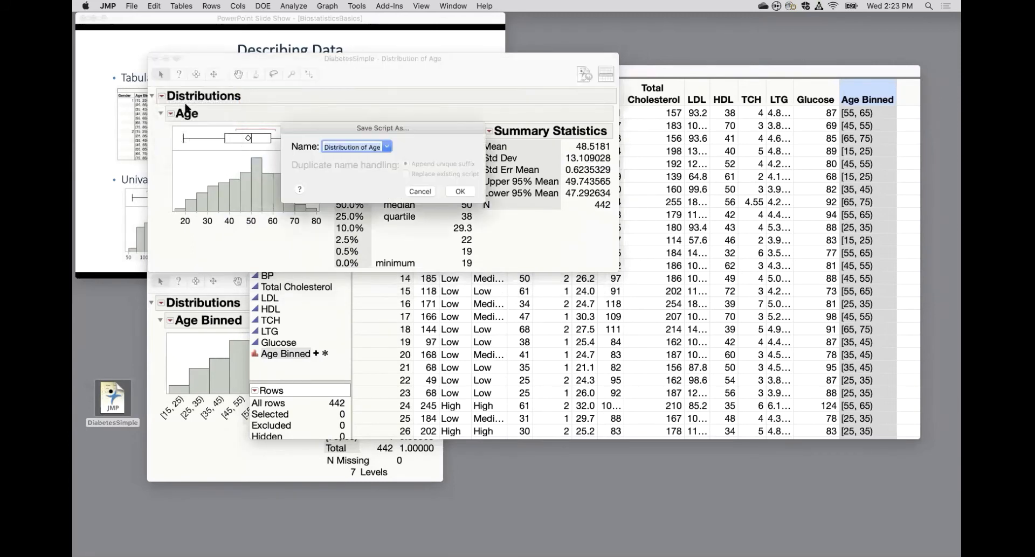
left_click(459, 191)
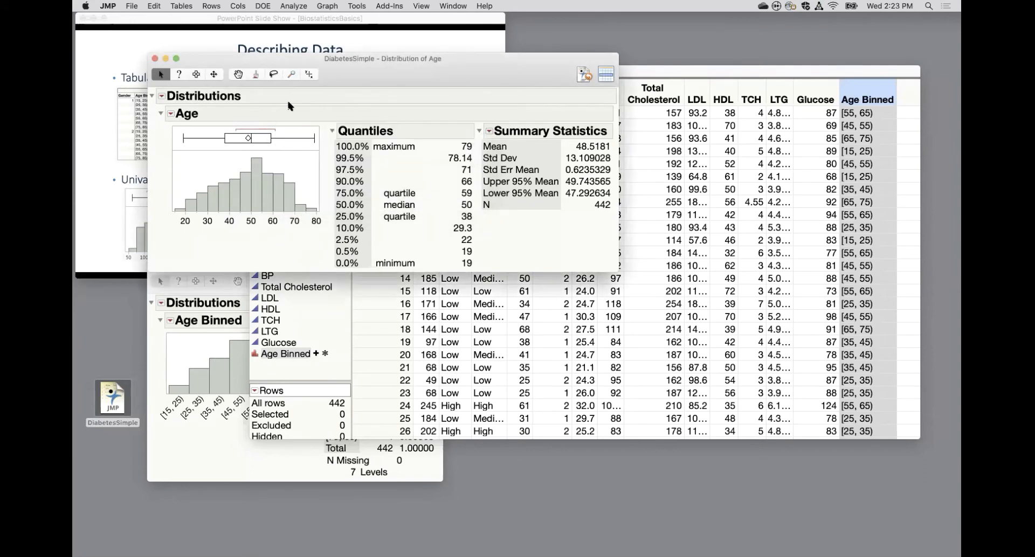
left_click(155, 58)
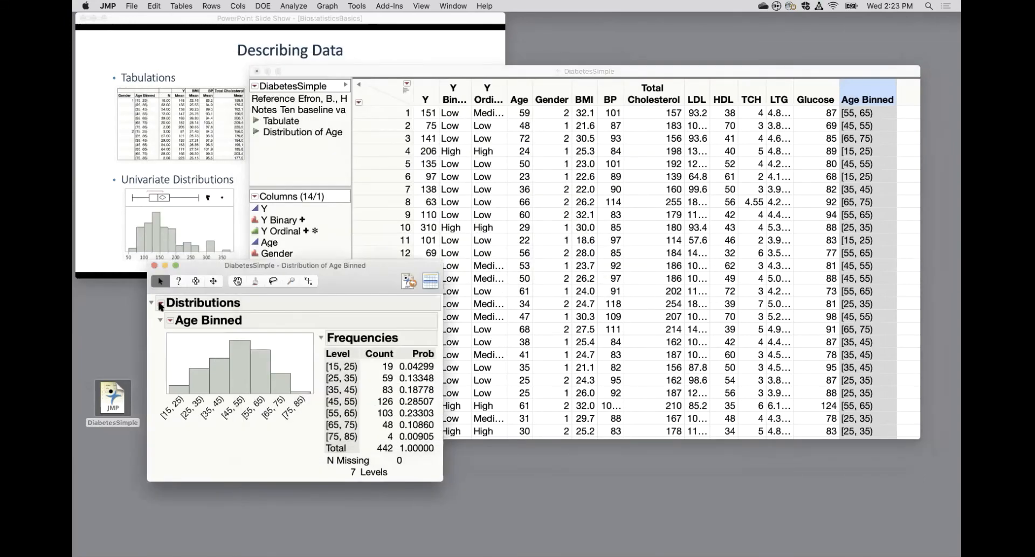
Save the Age Binned distribution's script to the data table as Distribution of Age Binned and close that report.
left_click(160, 306)
mouse_move(224, 368)
left_click(265, 368)
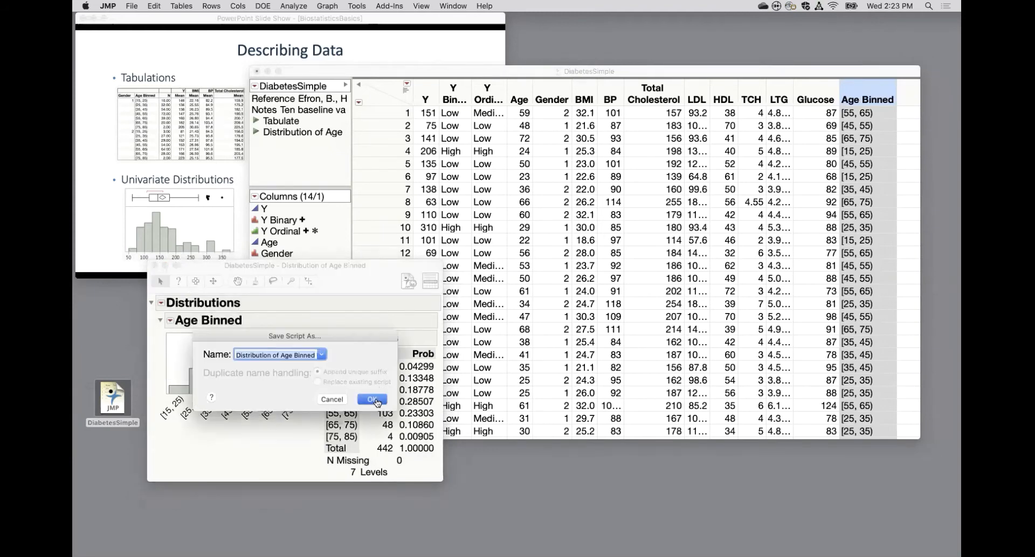
left_click(374, 400)
left_click(154, 265)
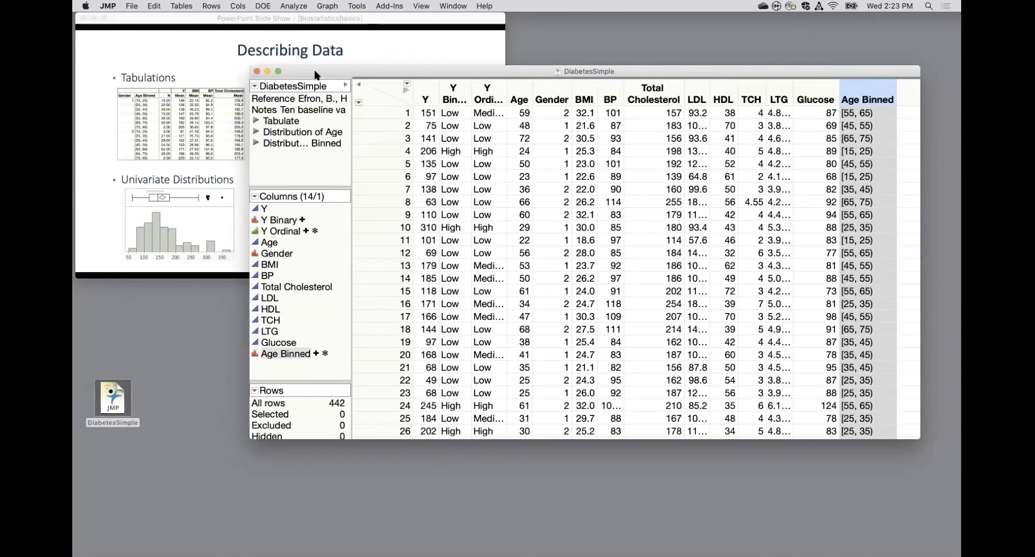
Close and reopen the DiabetesSimple table, rerun its saved Tabulate and two Distribution scripts, and close the reports.
left_click(257, 71)
double_click(108, 404)
left_click(257, 121)
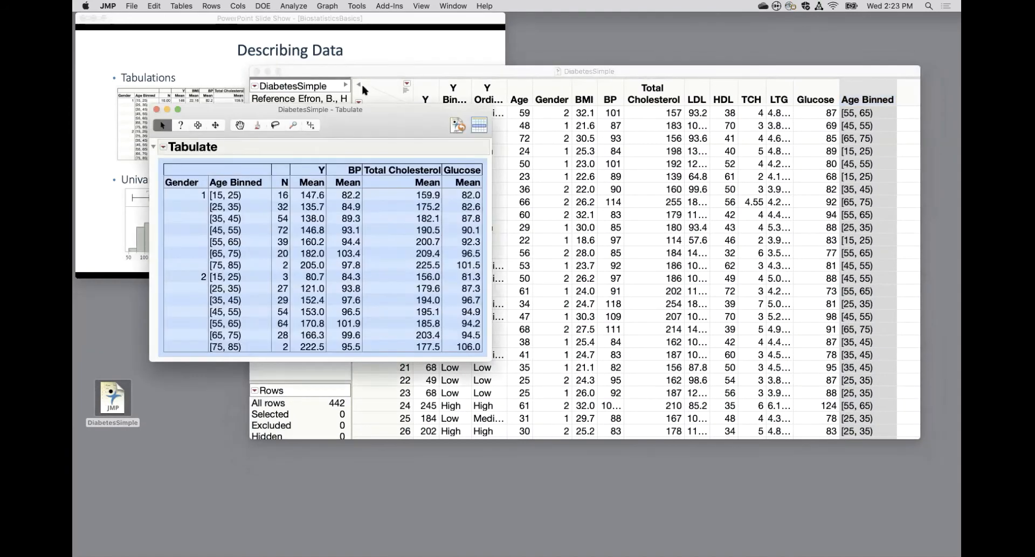
left_click(336, 98)
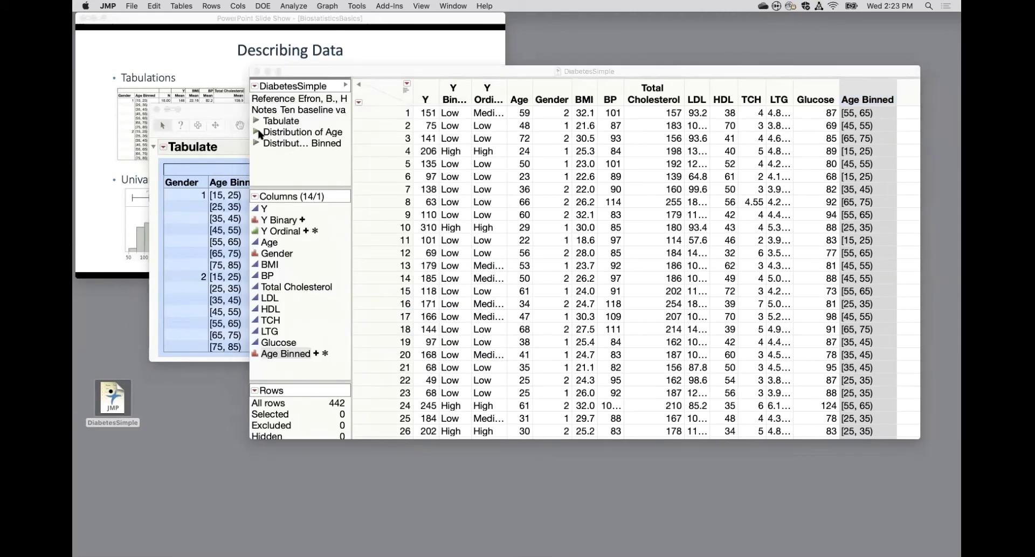
left_click(257, 132)
left_click(260, 142)
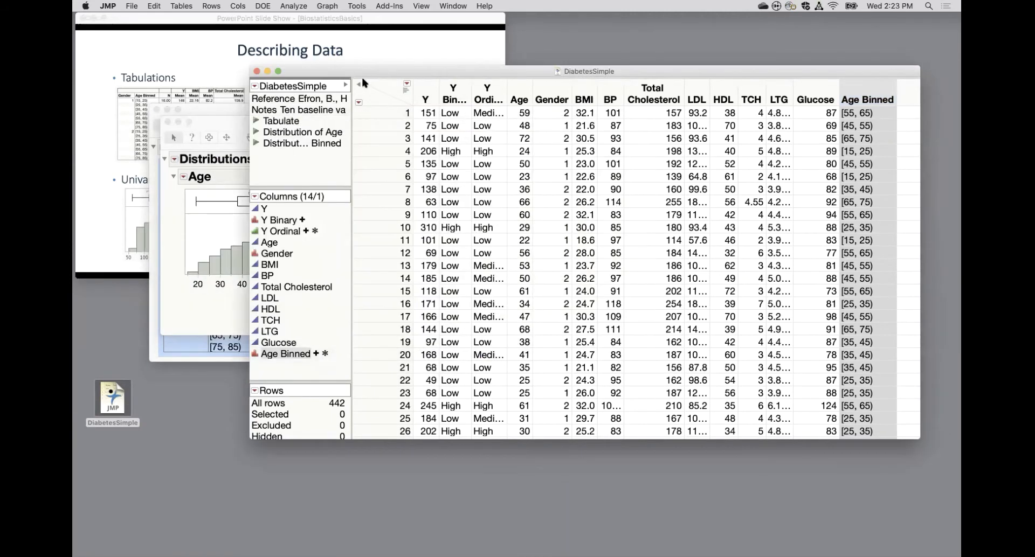
left_click(259, 143)
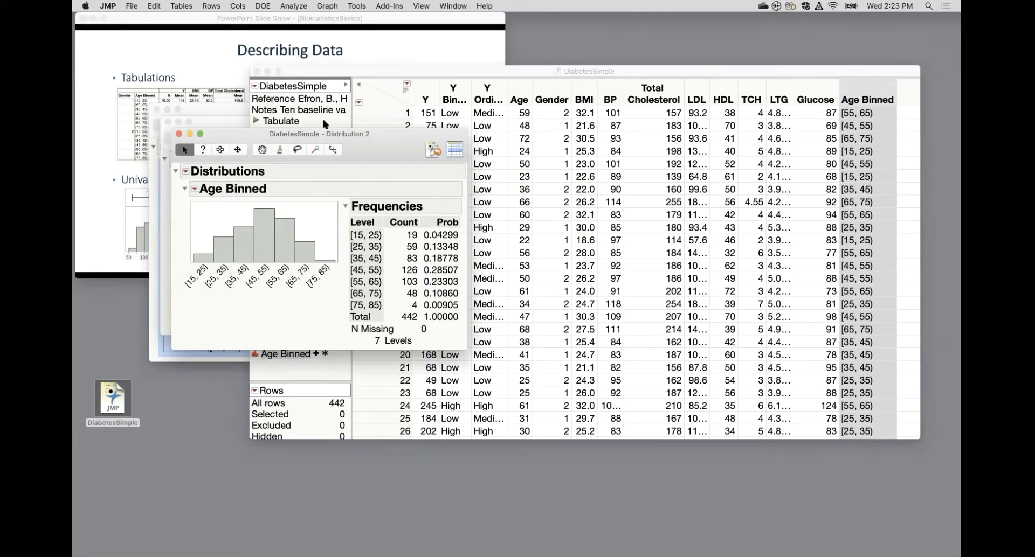
left_click(178, 133)
left_click(167, 121)
left_click(156, 109)
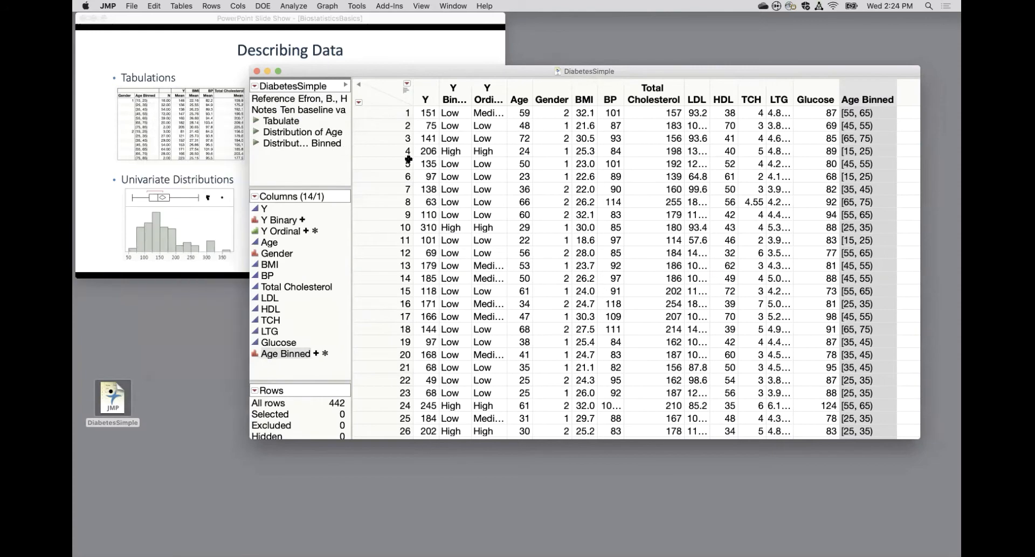
Move the data table window aside to view the bivariate plots on the slide, and bring it back.
left_click_drag(398, 71, 506, 161)
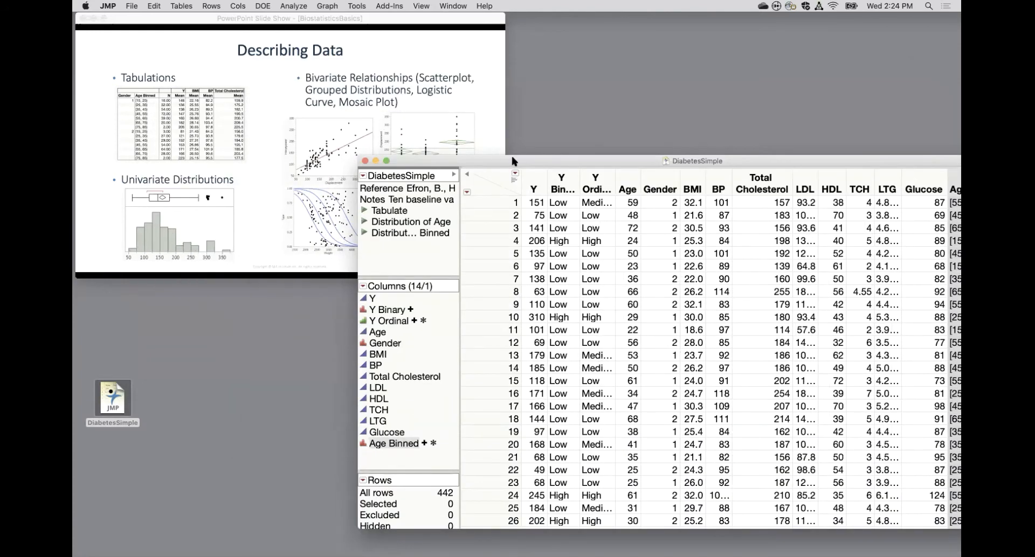
left_click_drag(511, 156, 661, 57)
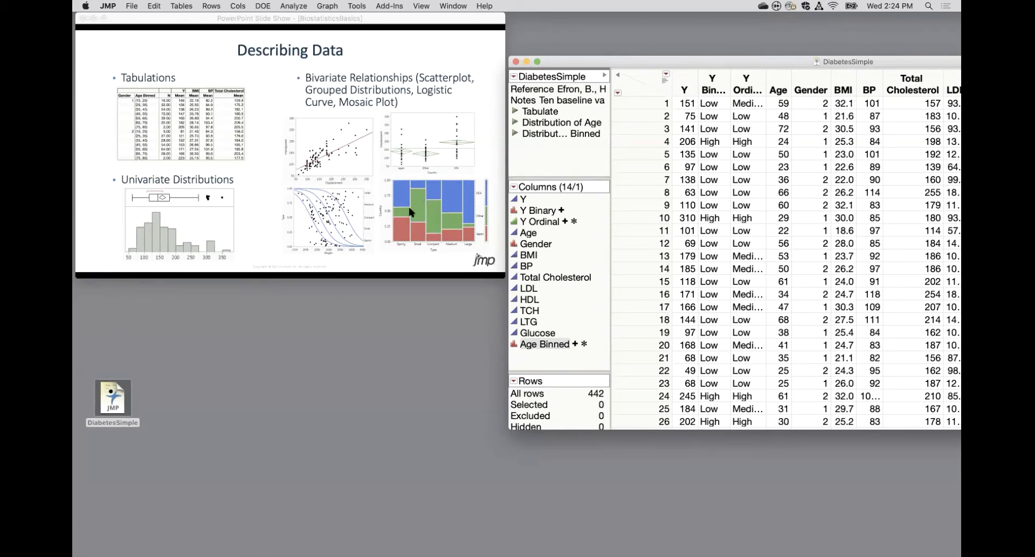
left_click_drag(725, 66, 440, 85)
Create a Scatterplot 3D with Y, BMI and BP as the Y columns.
left_click(327, 7)
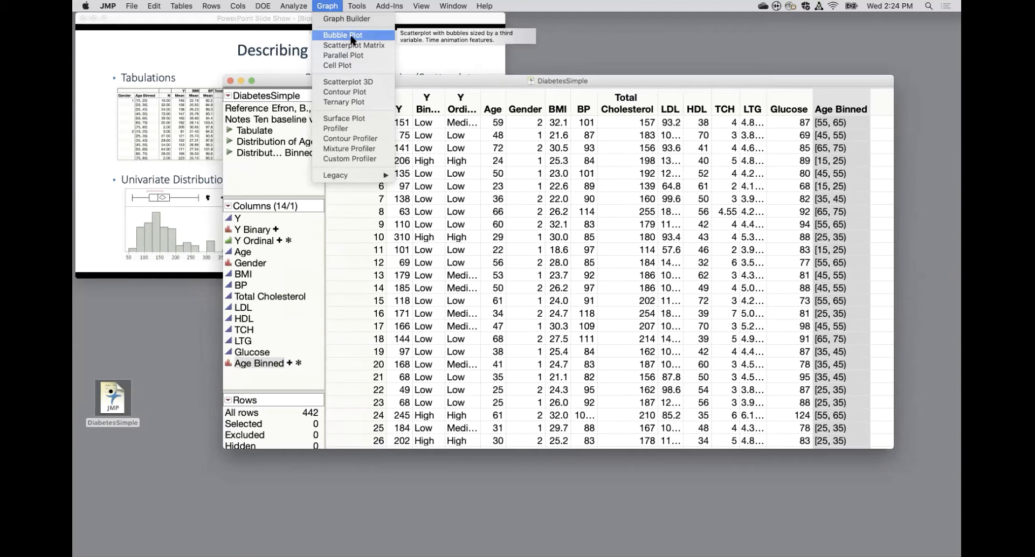
left_click(356, 83)
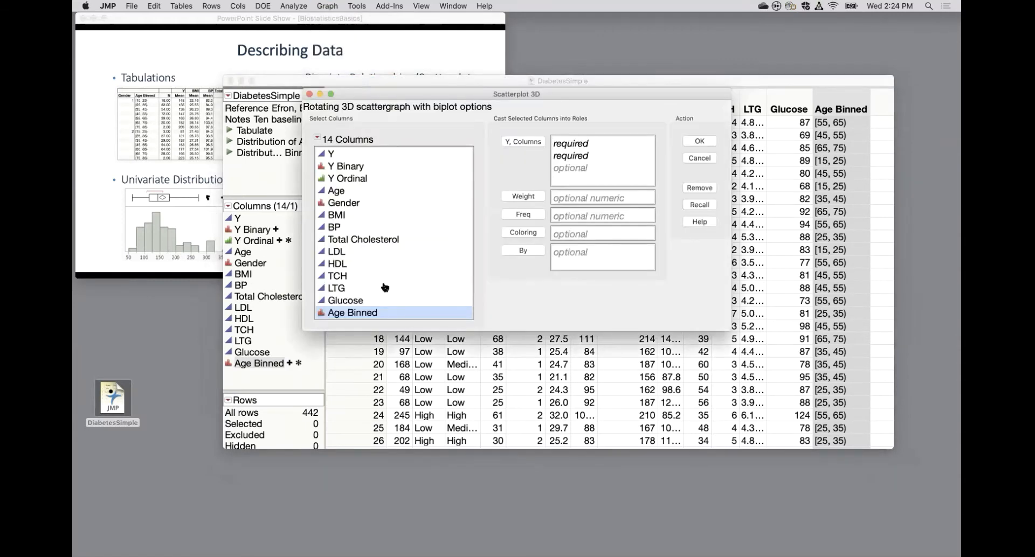
left_click(348, 216)
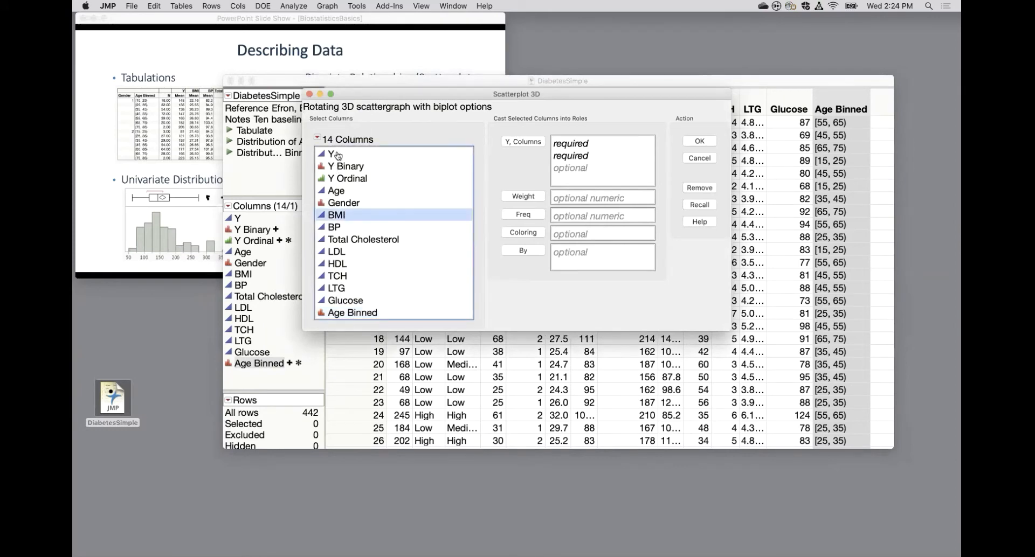
left_click(338, 154, "super")
left_click(339, 228, "super")
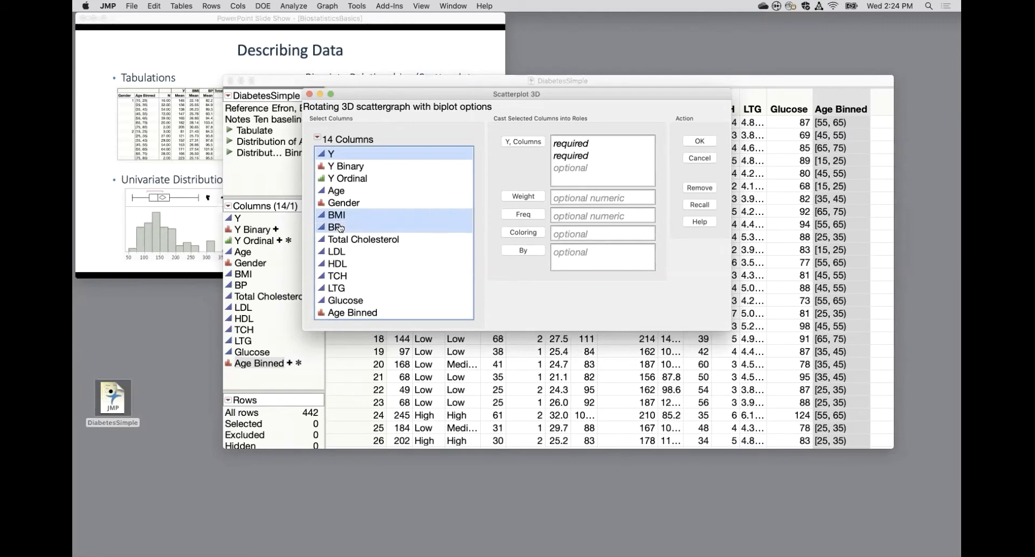
left_click(517, 145)
left_click(699, 141)
Increase the marker size in the 3D scatterplot's view settings.
left_click_drag(367, 316, 406, 318)
right_click(406, 319)
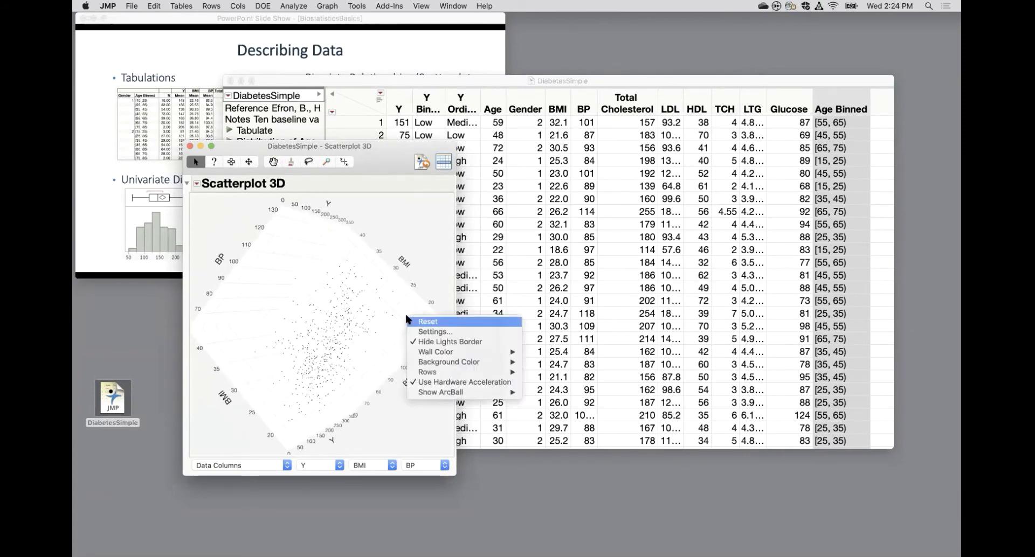
left_click(429, 331)
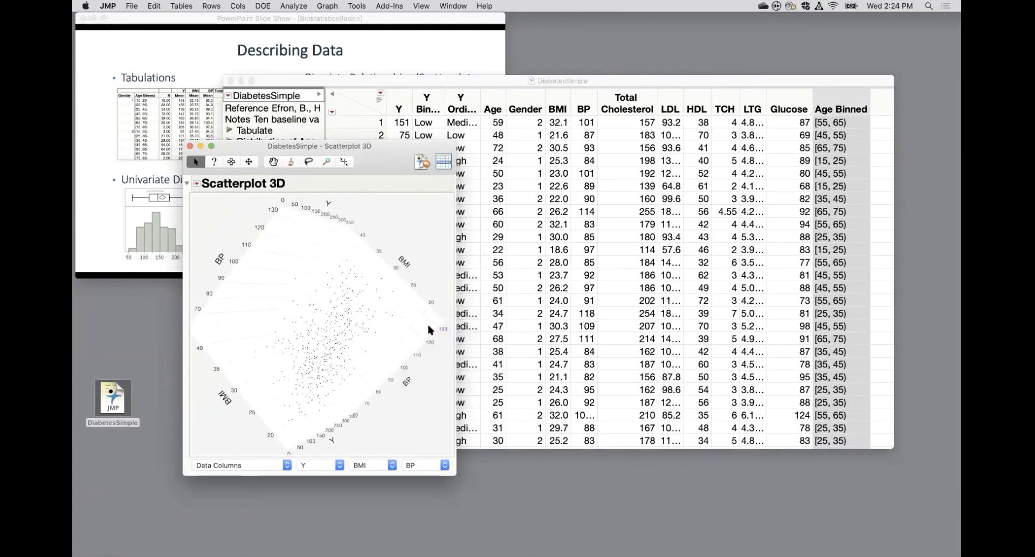
mouse_move(552, 215)
left_mouse_down()
mouse_move(579, 216)
mouse_move(566, 216)
left_mouse_up()
left_click(542, 285)
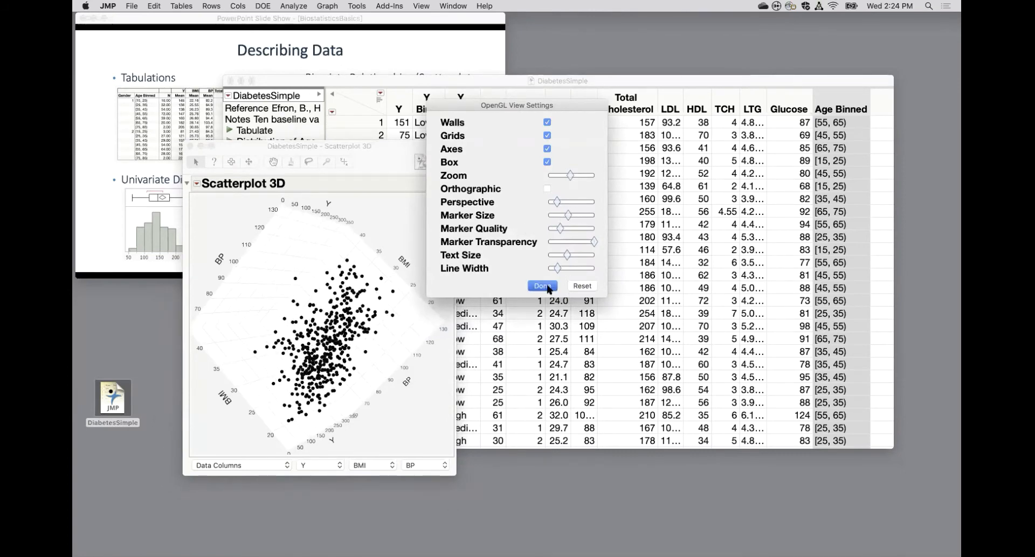
Rotate the 3D scatterplot to examine its points from several angles, clearing the row selection.
left_click_drag(381, 344, 394, 247)
left_click_drag(302, 313, 370, 338)
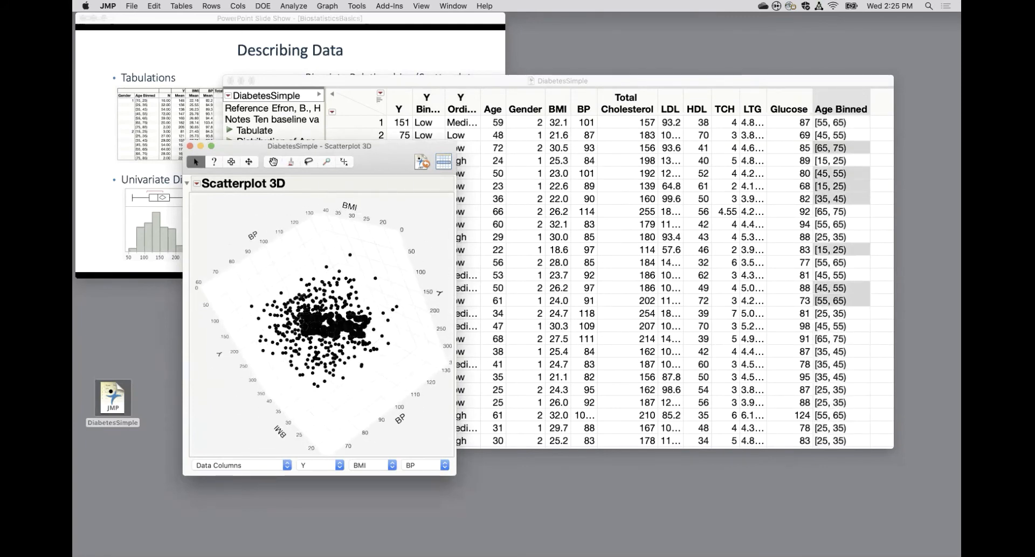
left_click(545, 179)
left_click(344, 107)
left_click(222, 216)
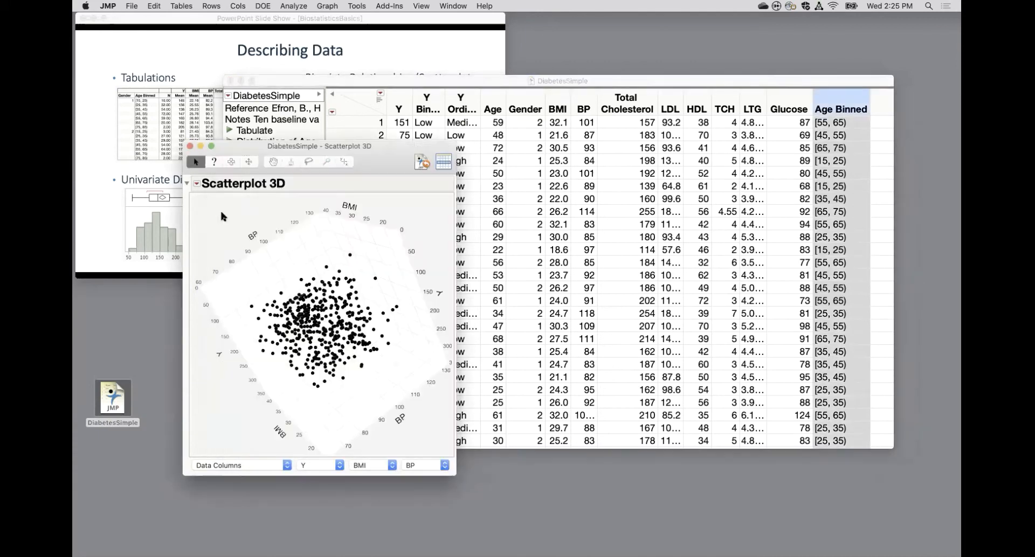
left_click_drag(278, 275, 258, 270)
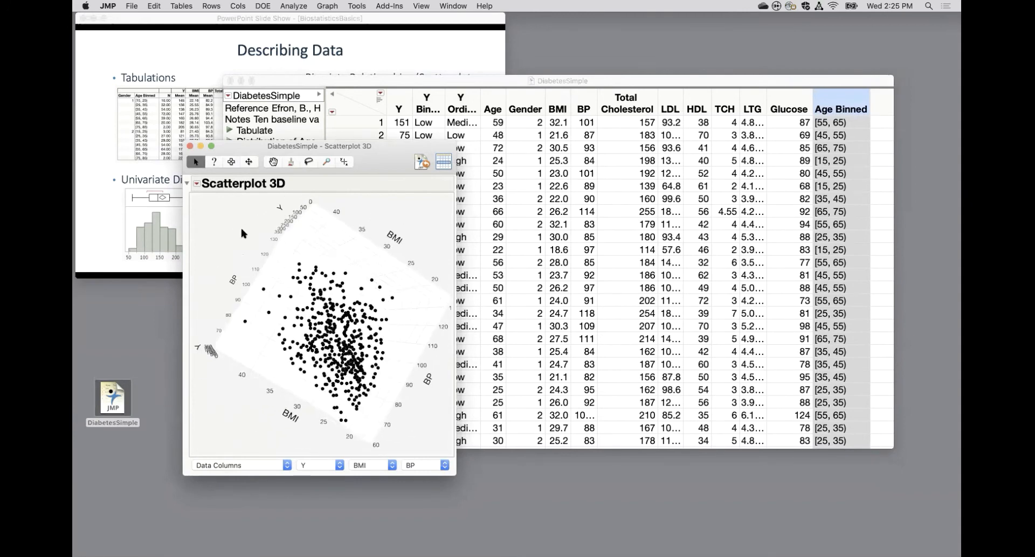
Add normal contour ellipsoids grouped by Gender with coverage 0.5 and transparency 0.5, inspect them from another angle, and close the scatterplot.
left_click(197, 184)
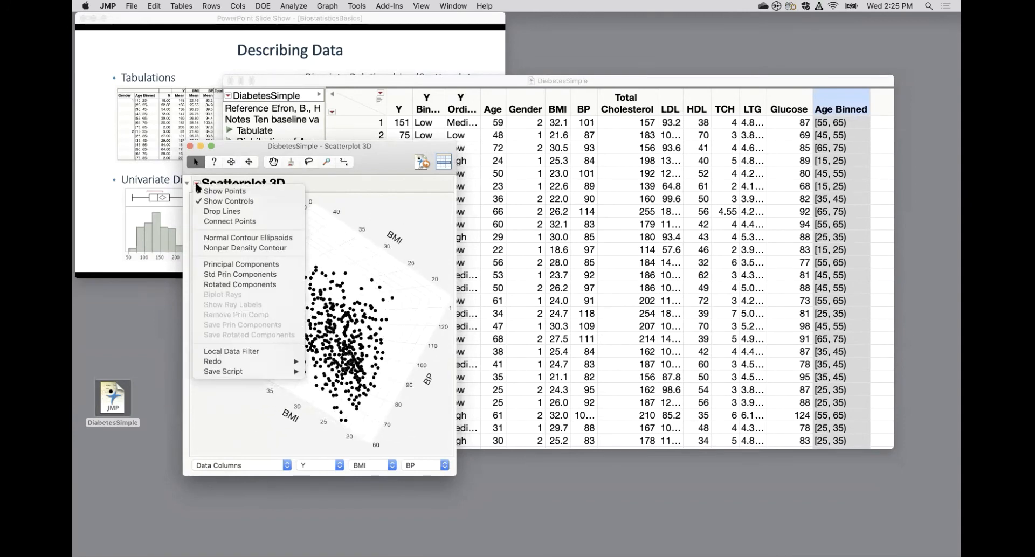
left_click(228, 238)
left_click(230, 233)
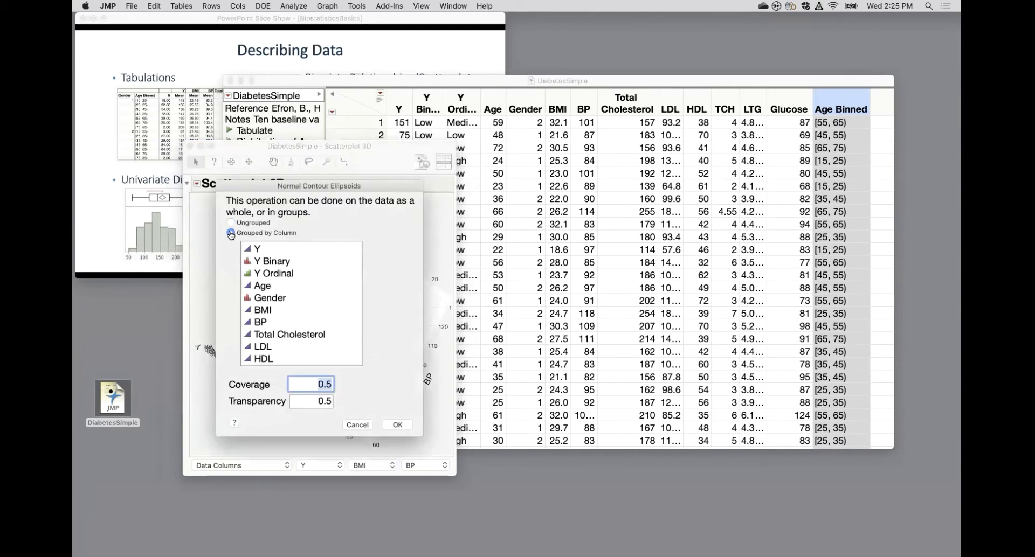
left_click(261, 298)
left_click(397, 425)
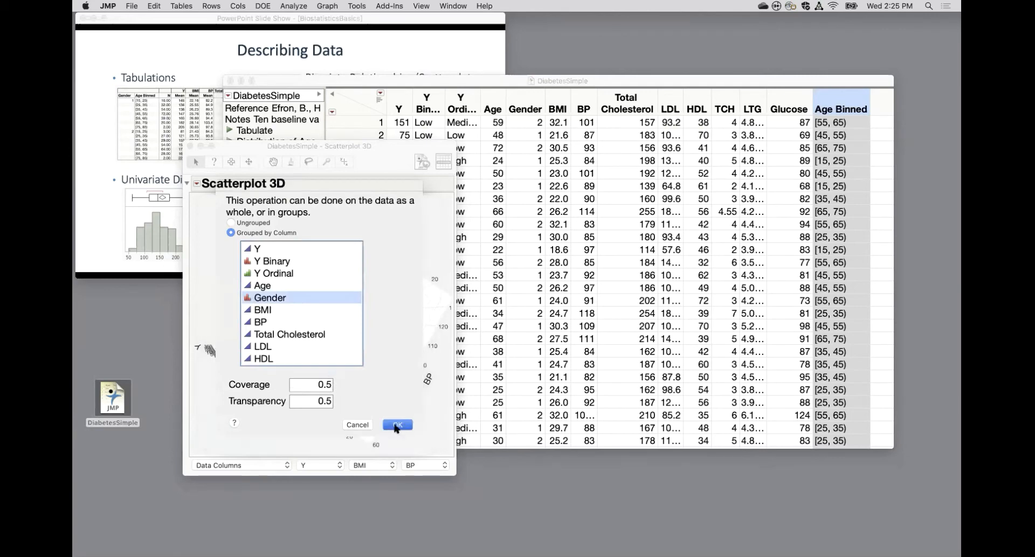
left_click_drag(294, 384, 335, 347)
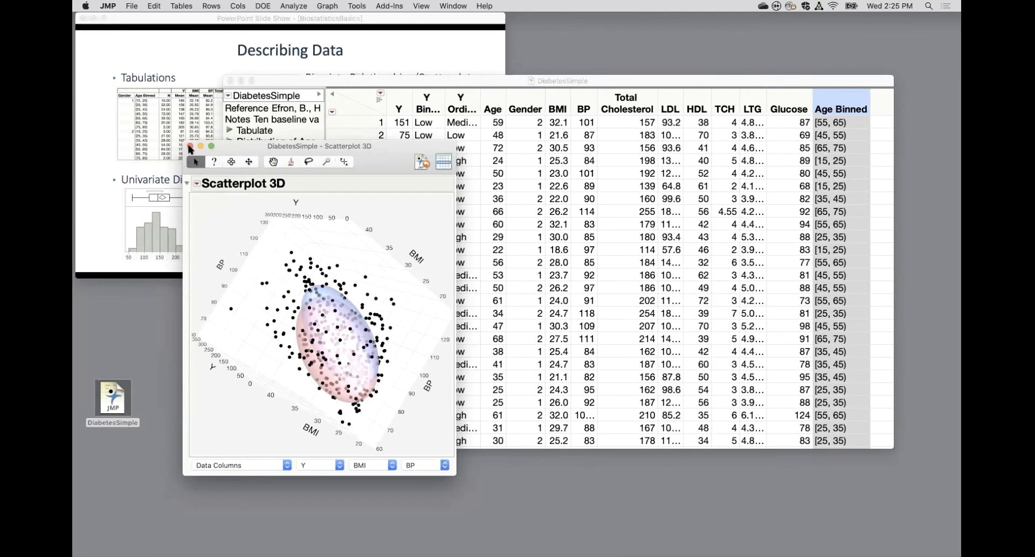
left_click(189, 146)
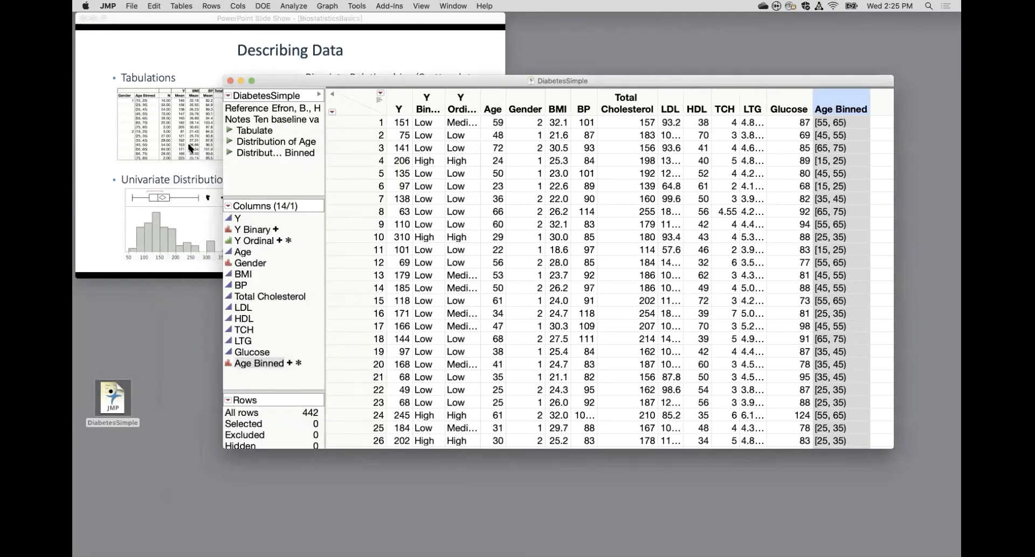
Open Graph Builder and plot Y on the vertical axis against LTG on the horizontal axis.
left_click(332, 6)
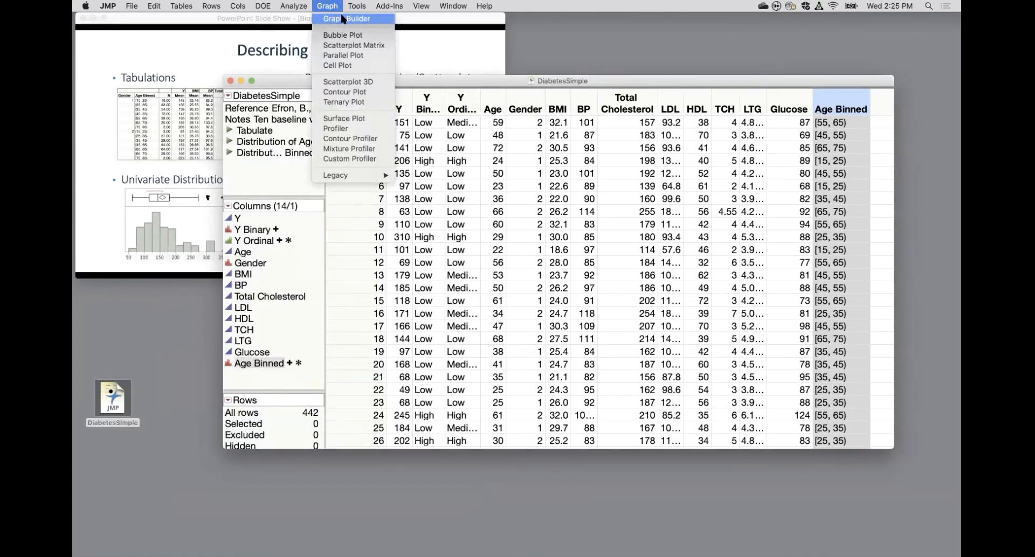
left_click(341, 19)
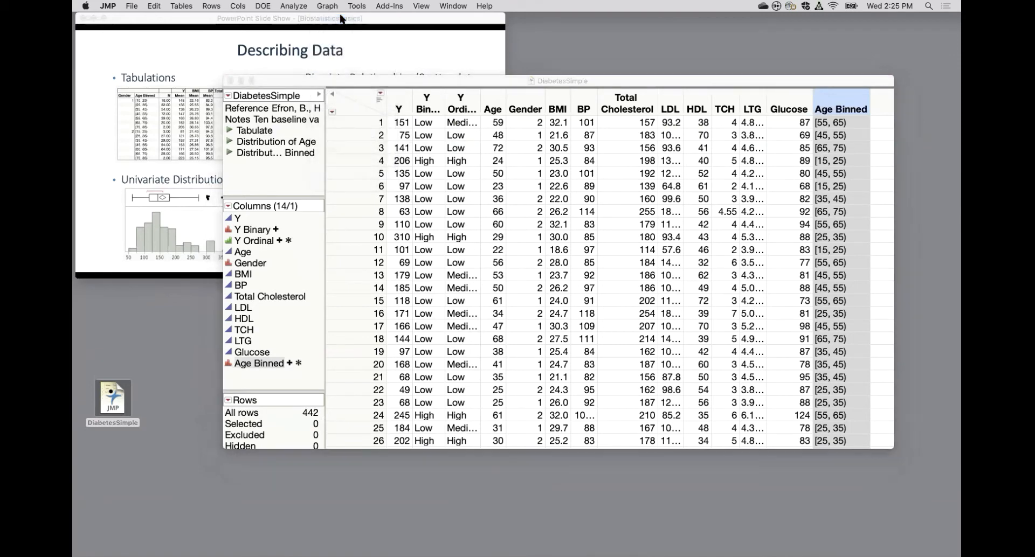
left_click_drag(539, 166, 526, 60)
scroll(254, 213, "down", 1)
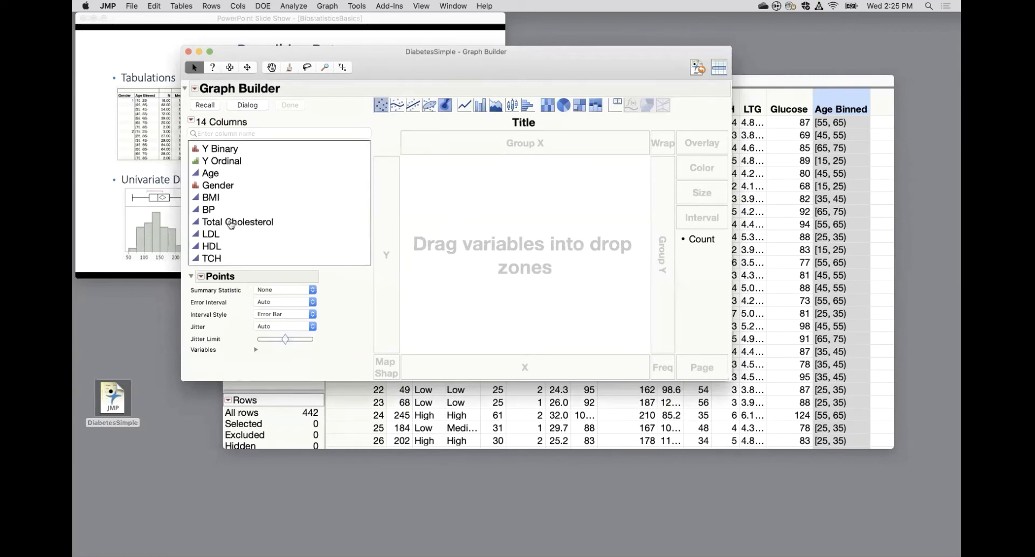
scroll(260, 187, "up", 1)
left_click(211, 149)
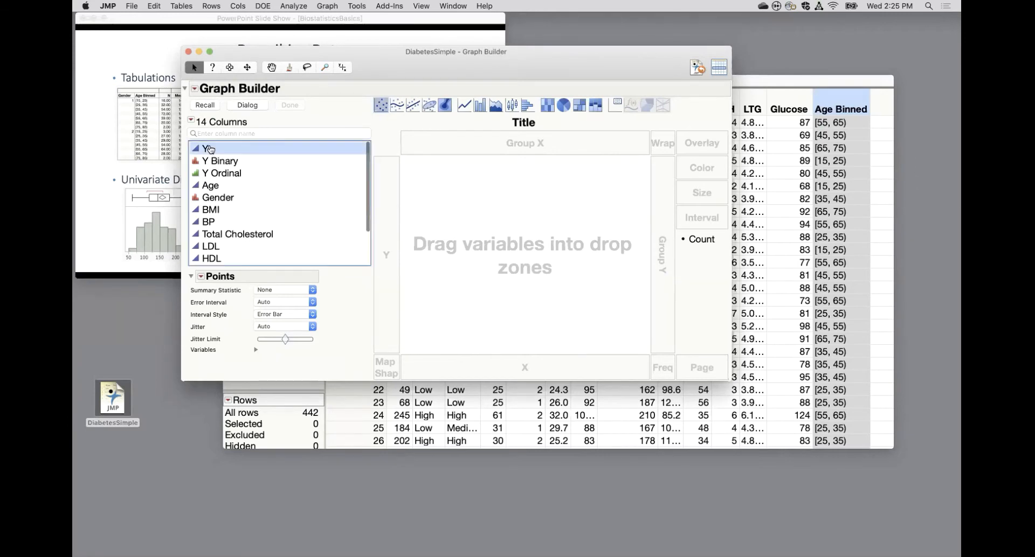
left_click_drag(210, 149, 395, 256)
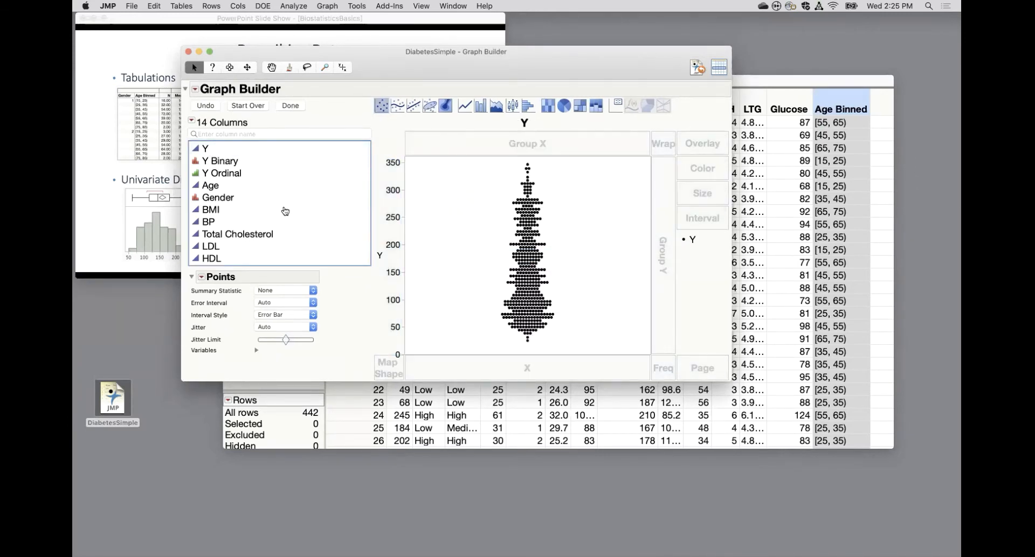
scroll(285, 211, "down", 3)
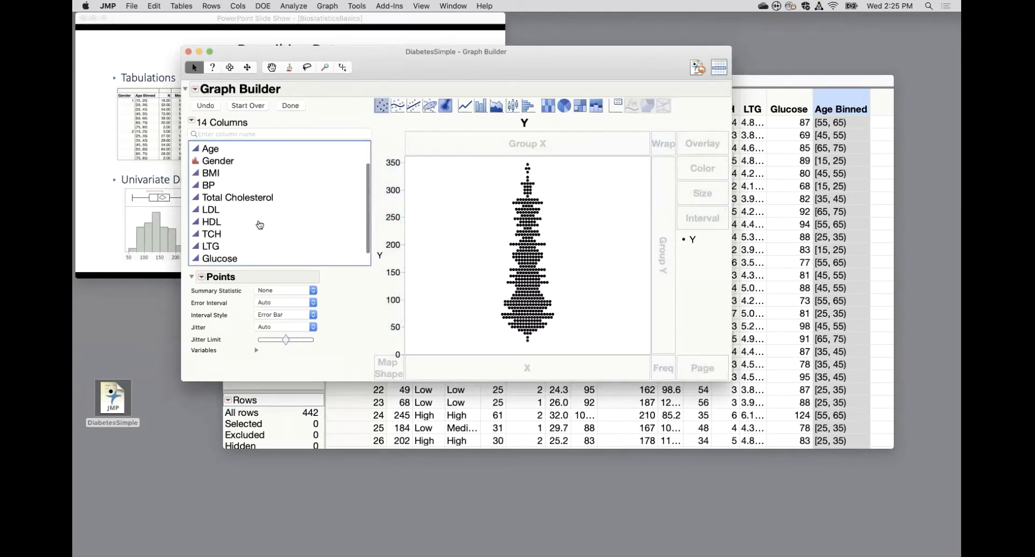
left_click_drag(215, 248, 462, 366)
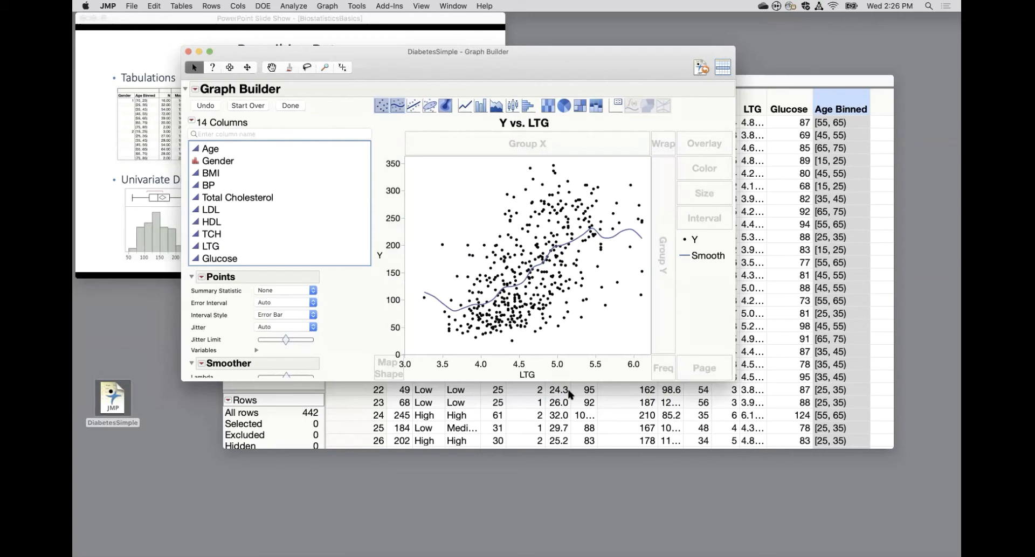
Try a line of fit on the Y vs. LTG graph, then restore the smoother.
left_click_drag(221, 163, 359, 116)
left_click(411, 106)
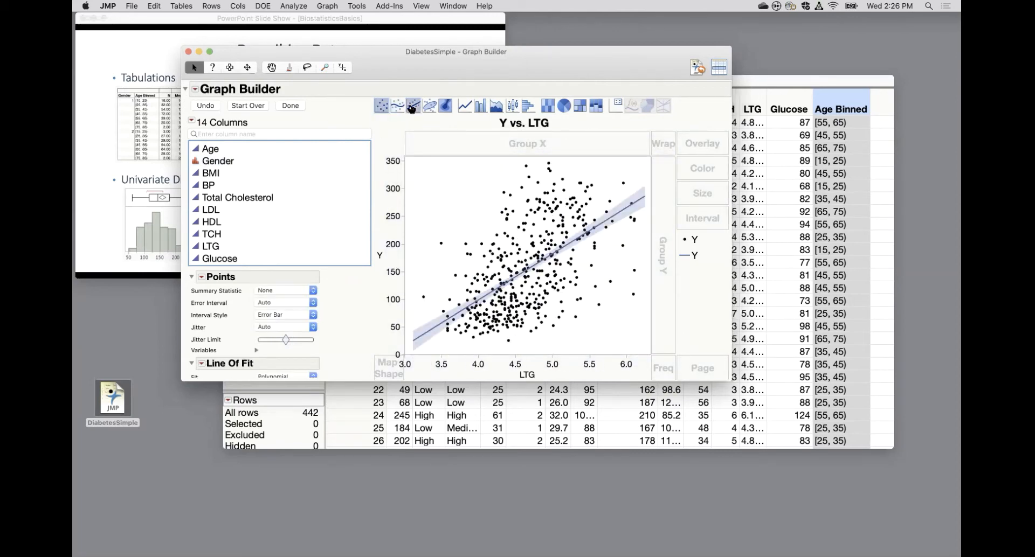
left_click(397, 106)
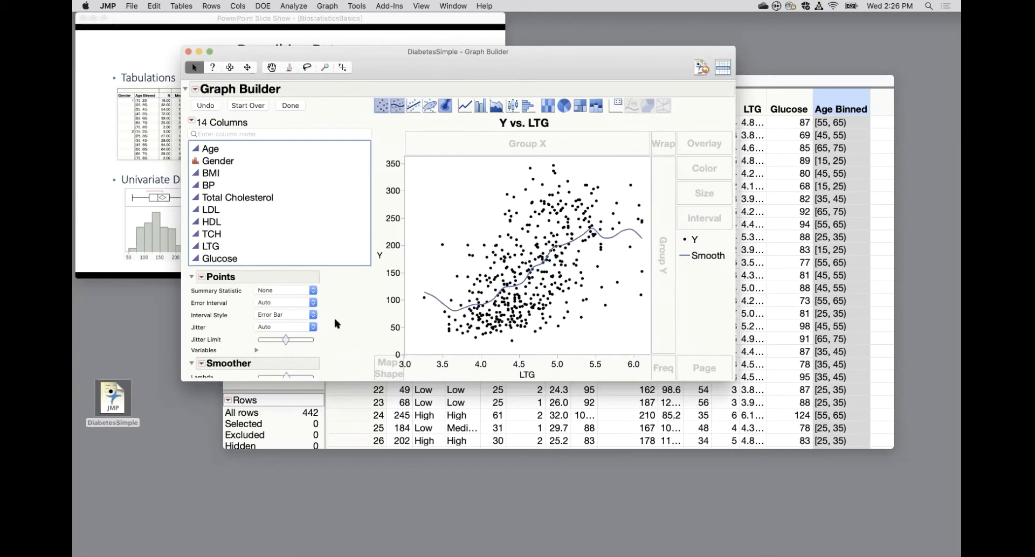
Enlarge the Graph Builder window, adjust the smoother's lambda slightly and turn on its confidence of fit.
left_click_drag(335, 400, 335, 460)
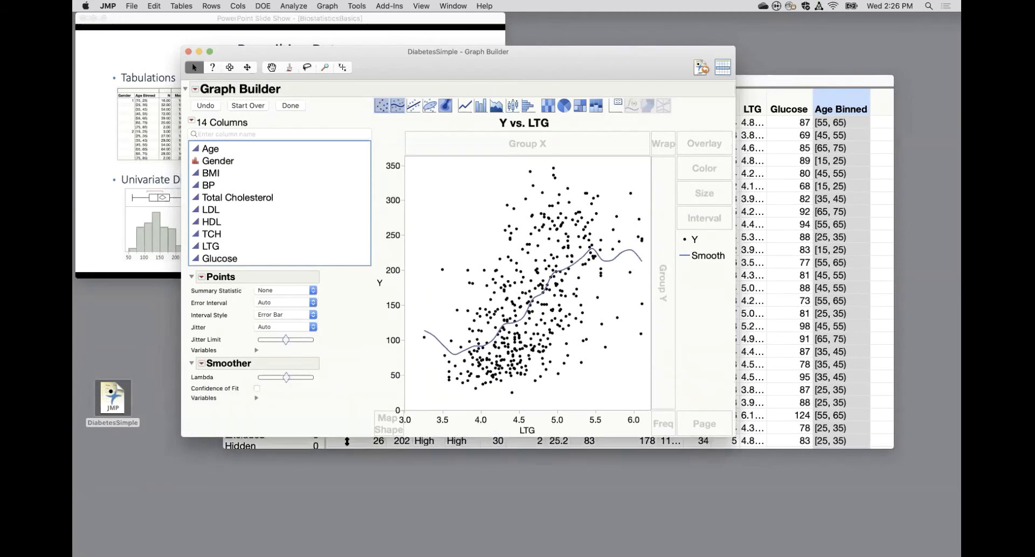
mouse_move(291, 380)
left_mouse_down()
mouse_move(315, 378)
mouse_move(263, 380)
mouse_move(285, 379)
left_mouse_up()
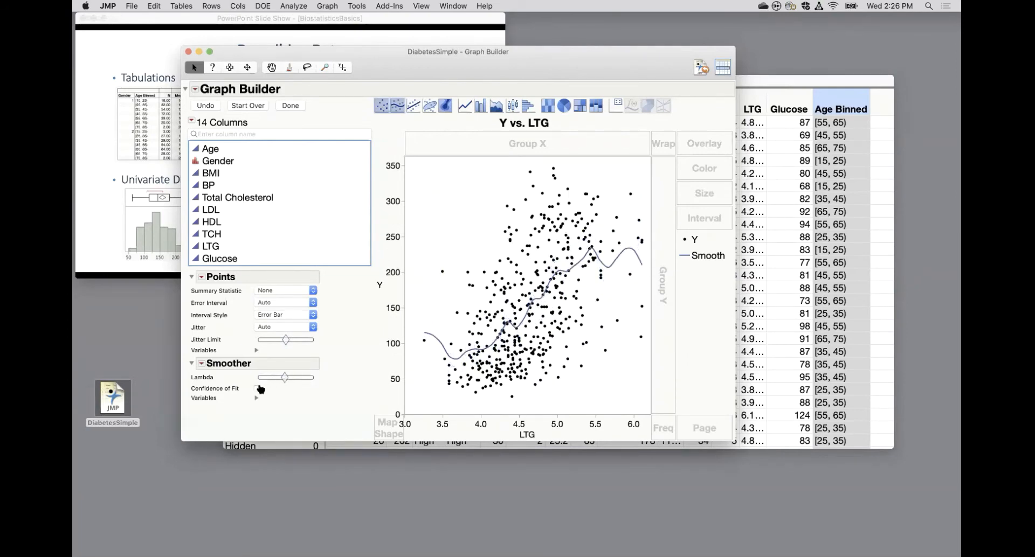
left_click(257, 388)
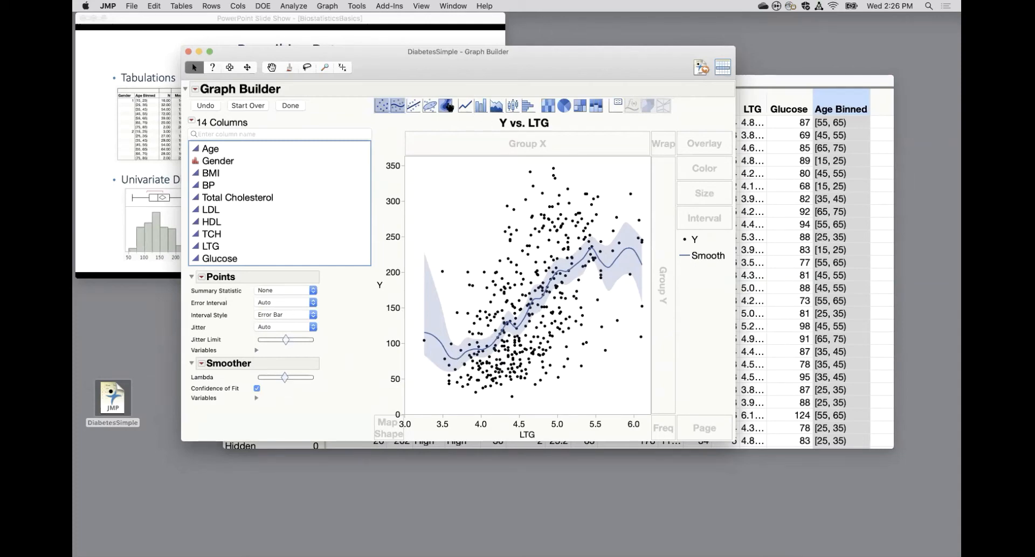
Replace the smoother with a linear line of fit showing the equation, R² and prediction confidence band.
left_click(413, 105)
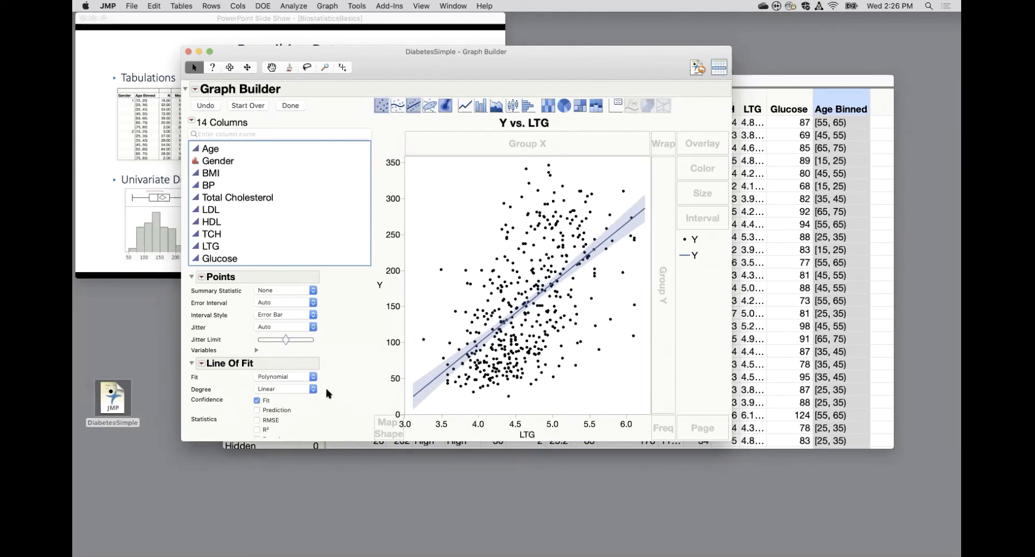
scroll(286, 415, "down", 3)
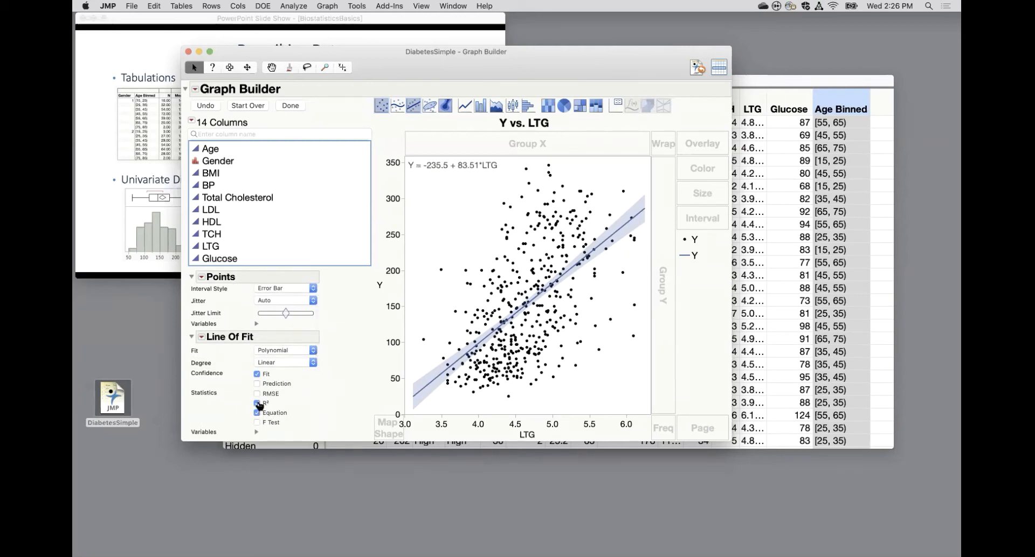
left_click(258, 384)
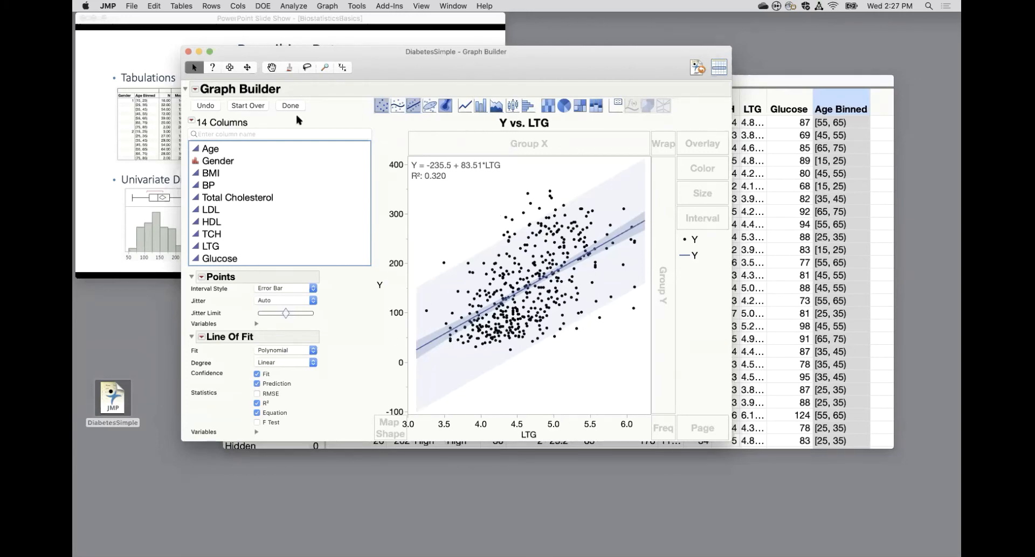
Start the graph over and build a mosaic plot of Y Binary by Gender.
left_click(249, 105)
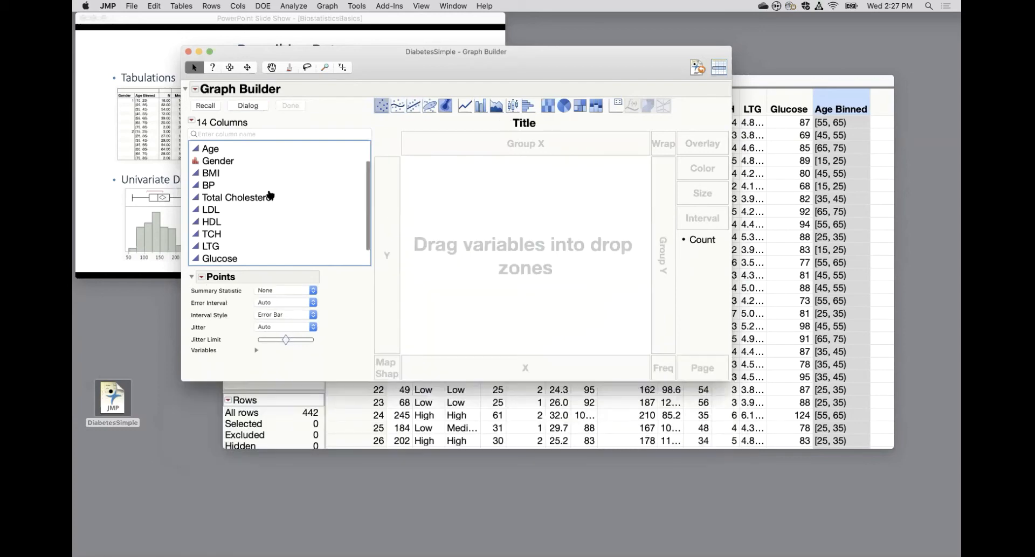
scroll(270, 195, "up", 3)
left_click_drag(223, 162, 372, 225)
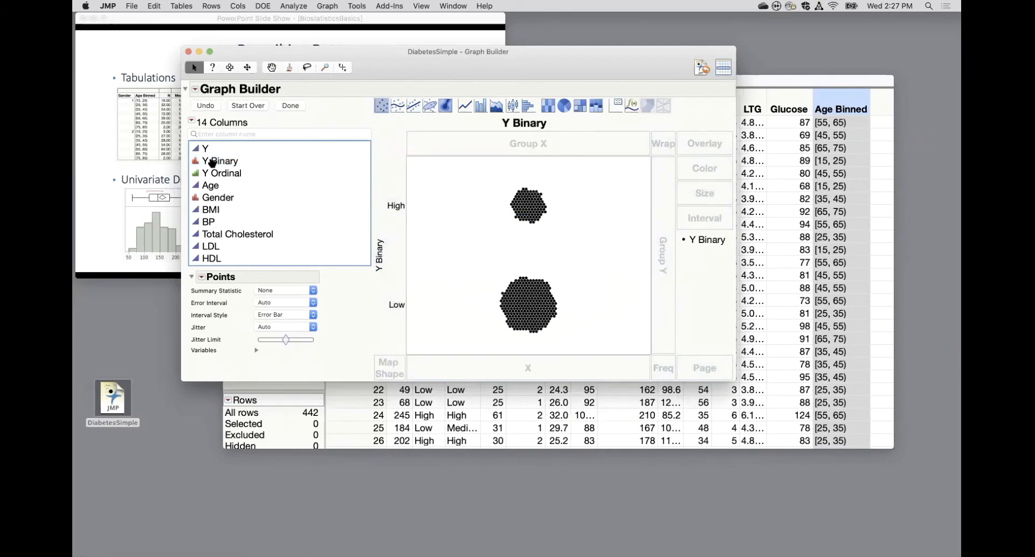
left_click_drag(214, 198, 503, 369)
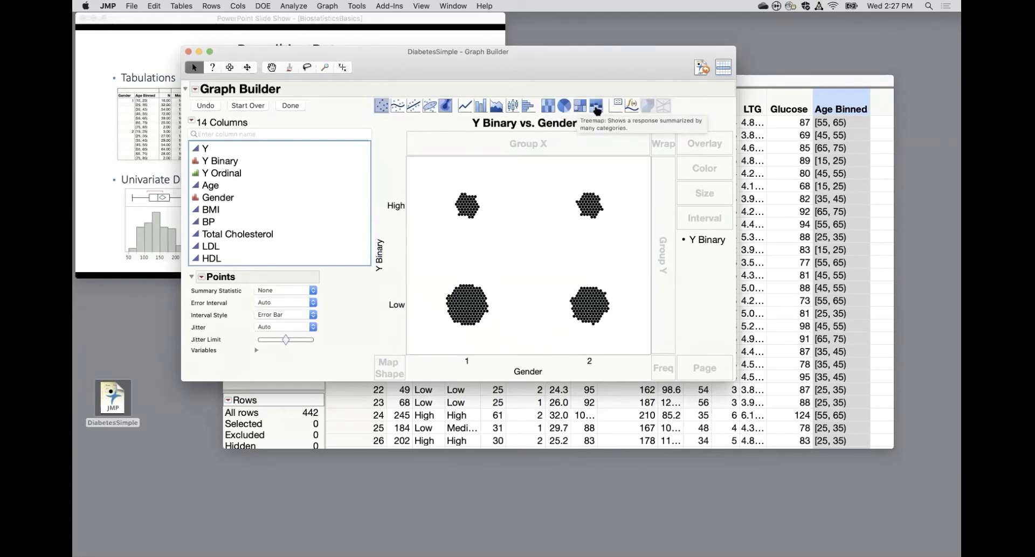
left_click(596, 108)
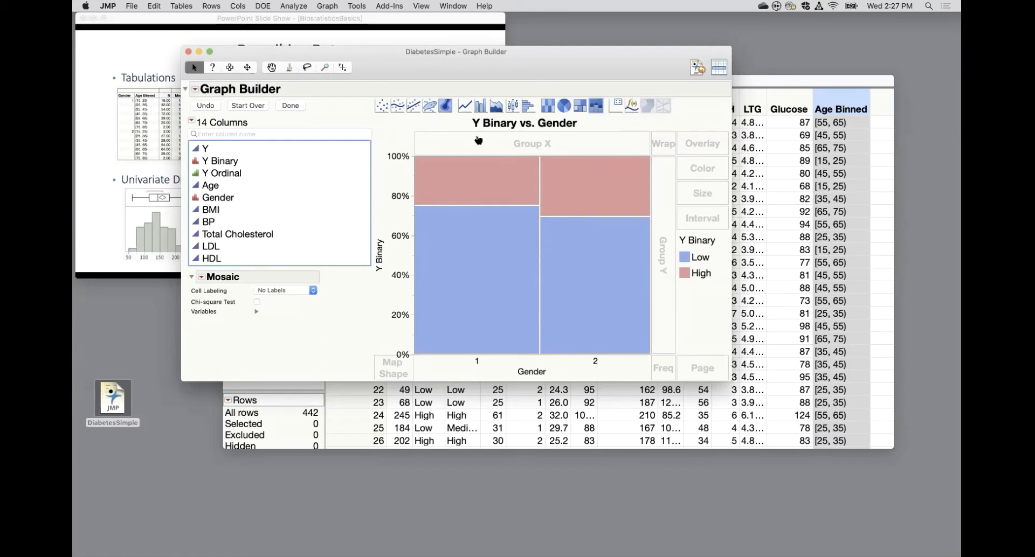
Replace Gender with Age Binned in the mosaic plot, compare the Y Binary proportions across age bins, and close Graph Builder.
scroll(267, 209, "down", 3)
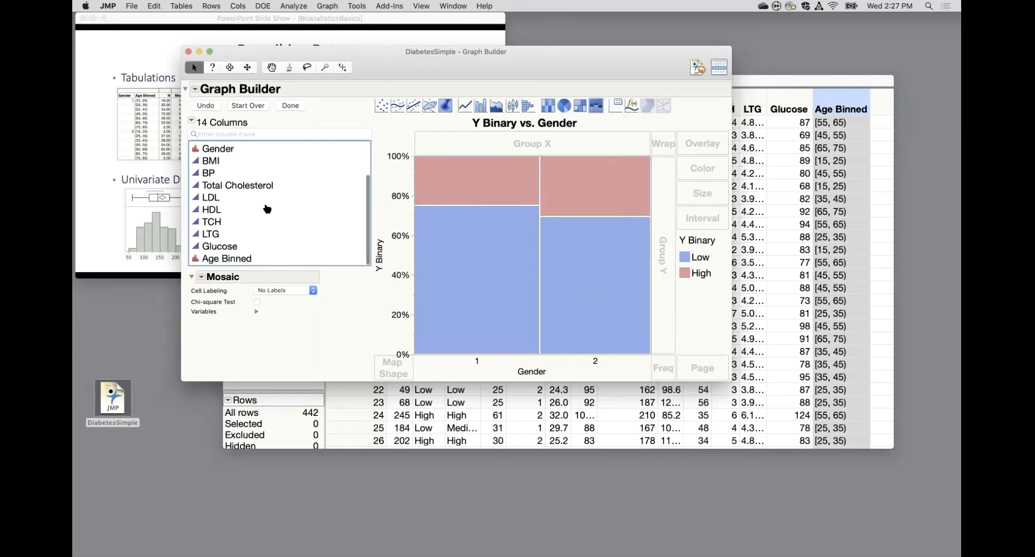
left_click_drag(237, 260, 551, 354)
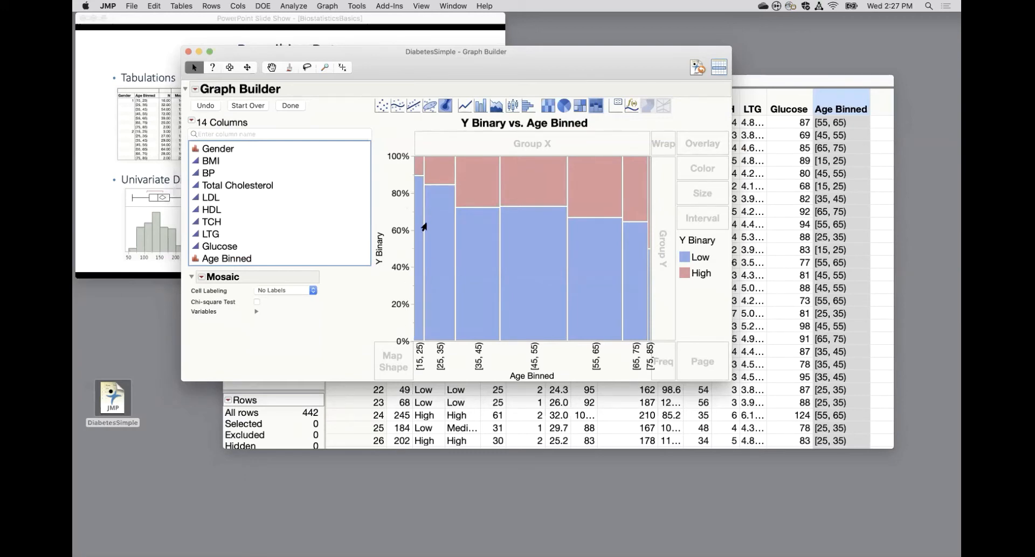
mouse_move(418, 230)
mouse_move(642, 206)
left_click(187, 52)
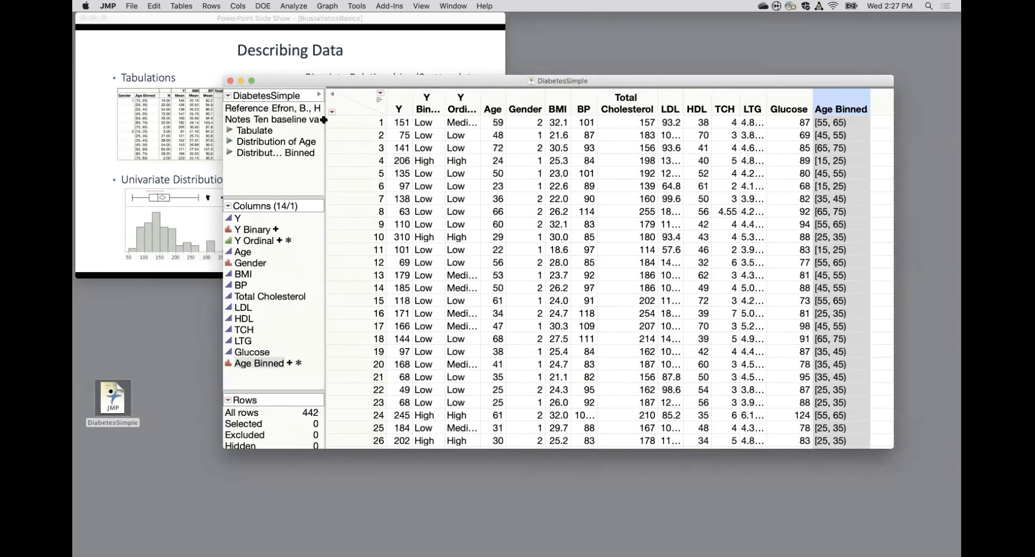
Move the data table aside and switch to the PowerPoint slide show to reveal the note on making a binned variable.
left_click_drag(380, 81, 457, 184)
left_click(187, 51)
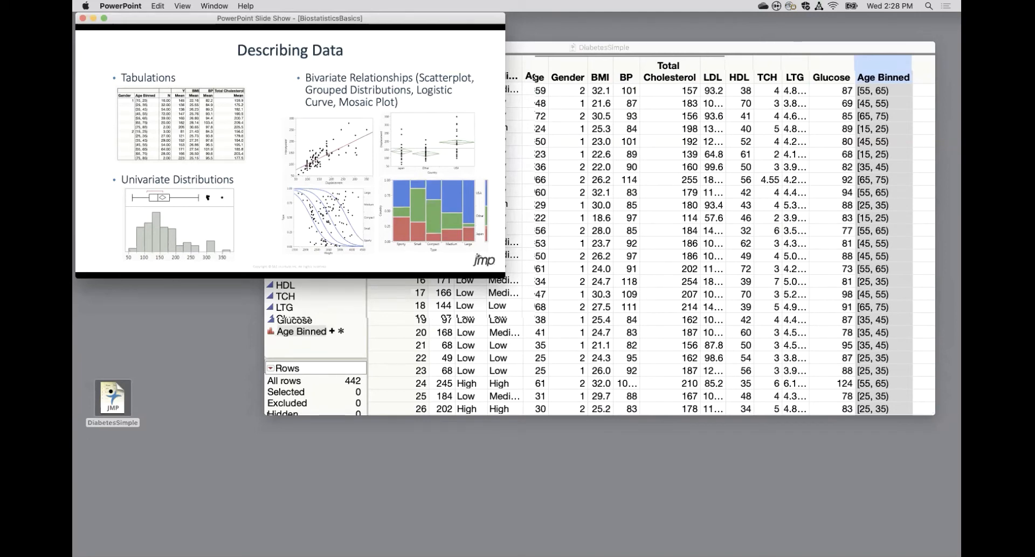
left_click(325, 199)
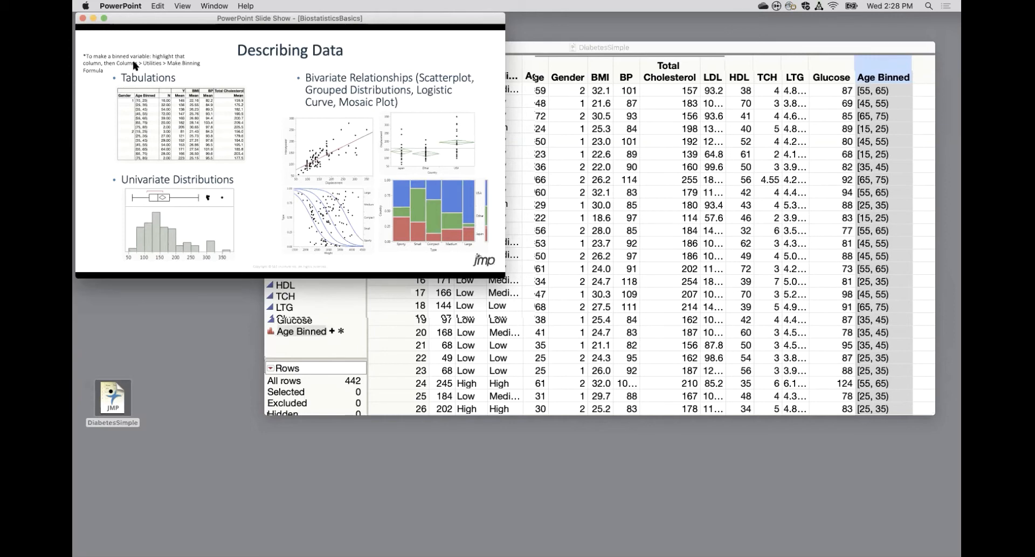
Locate the Make Binning Formula command for the Age column in JMP, then advance the PowerPoint show to the Testing a Mean slide.
left_click(591, 86)
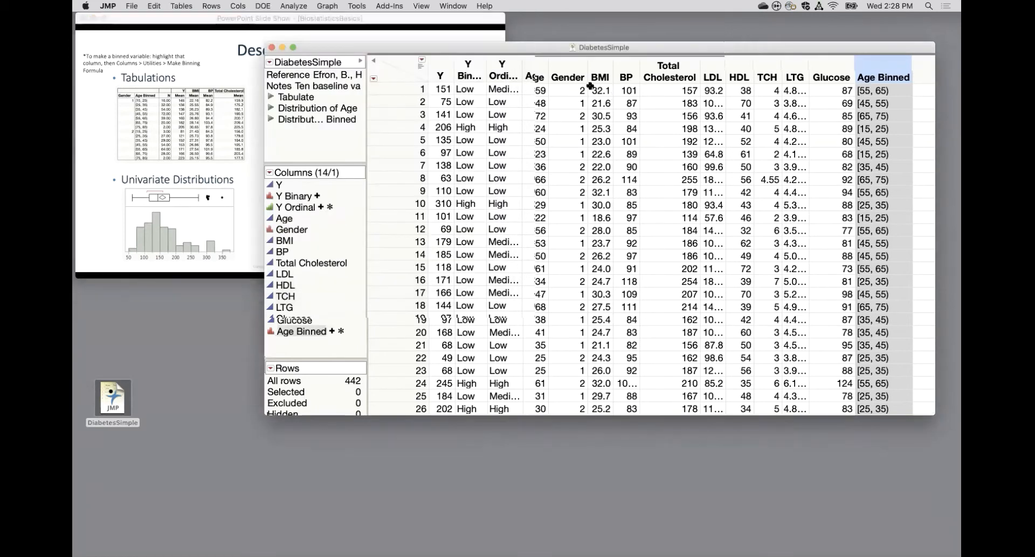
left_click(541, 74)
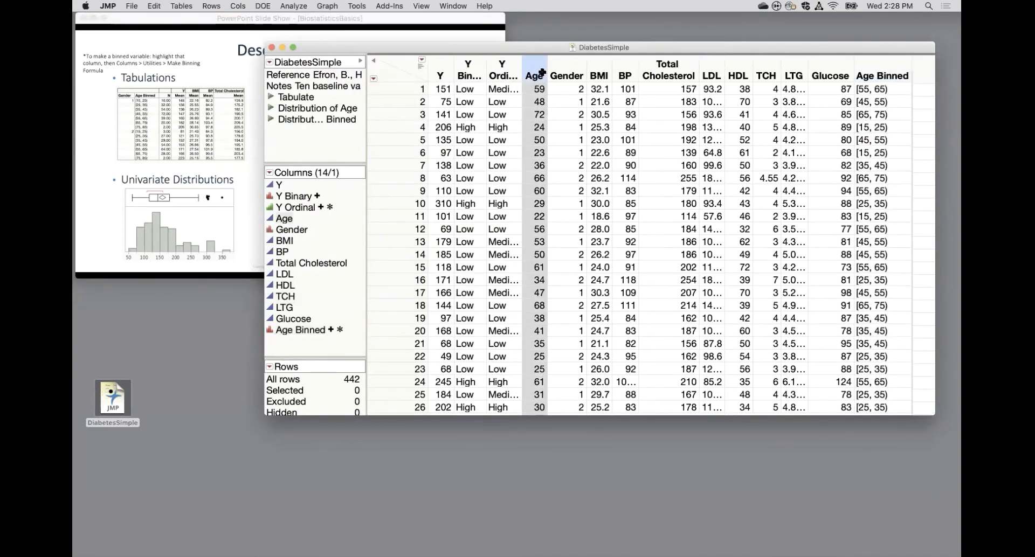
left_click(238, 6)
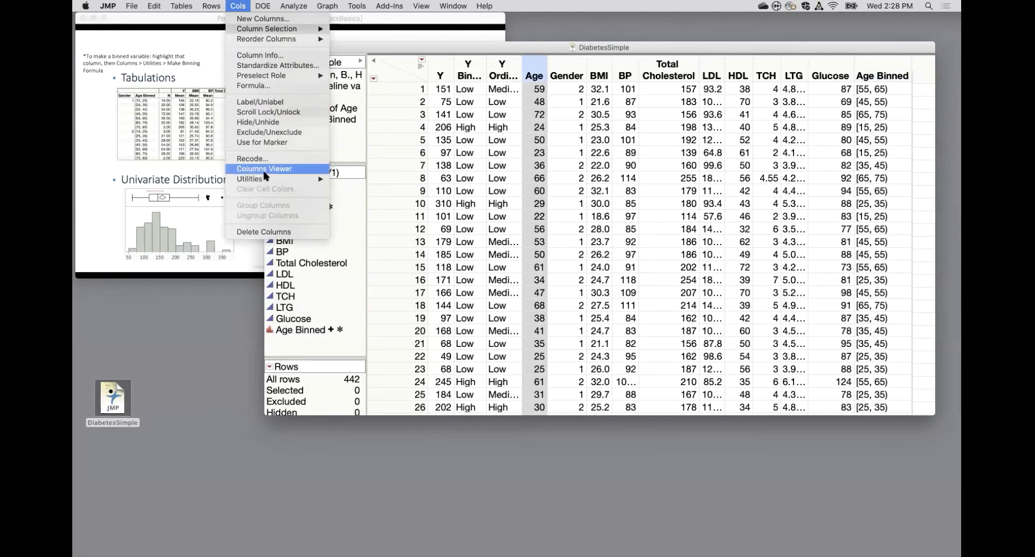
mouse_move(278, 179)
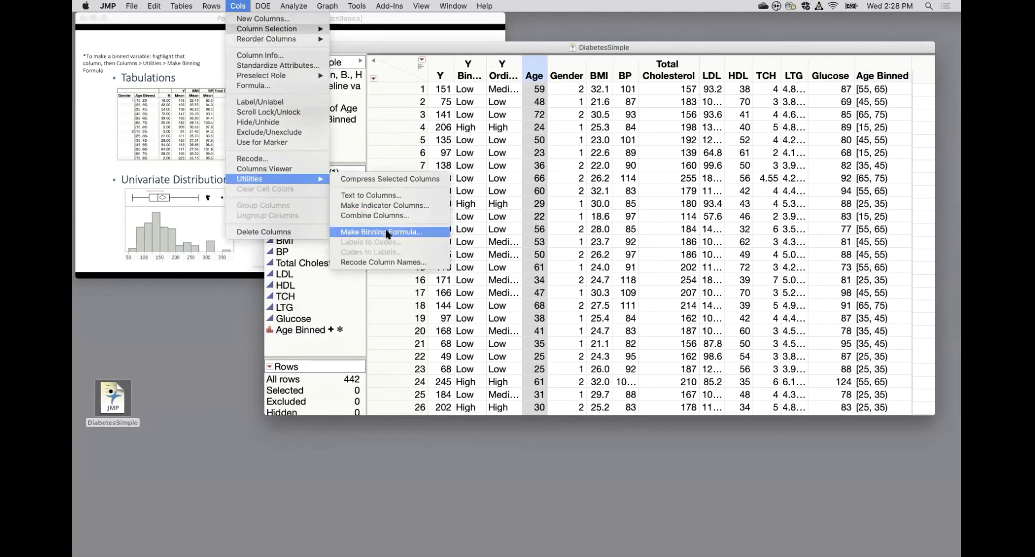
left_click(245, 141)
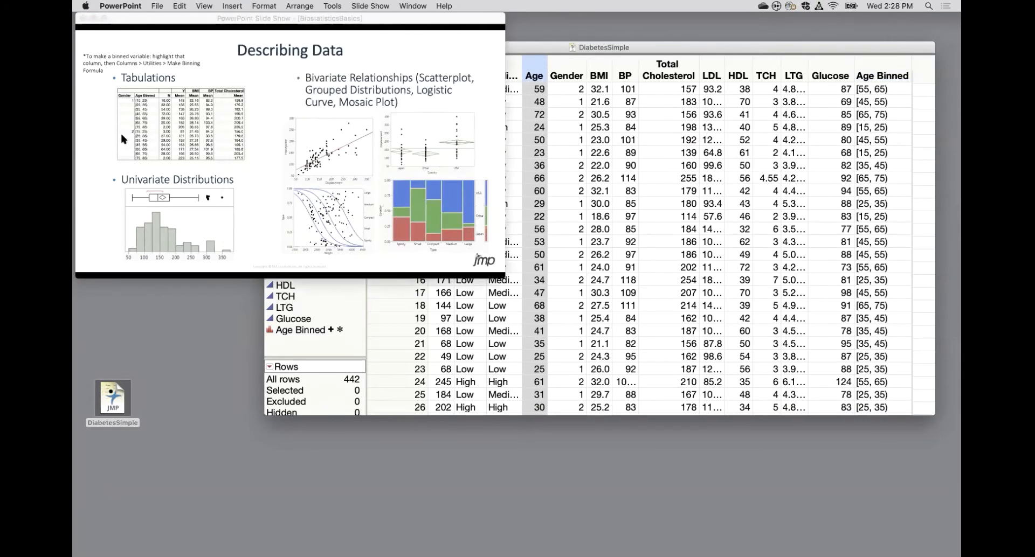
left_click(361, 186)
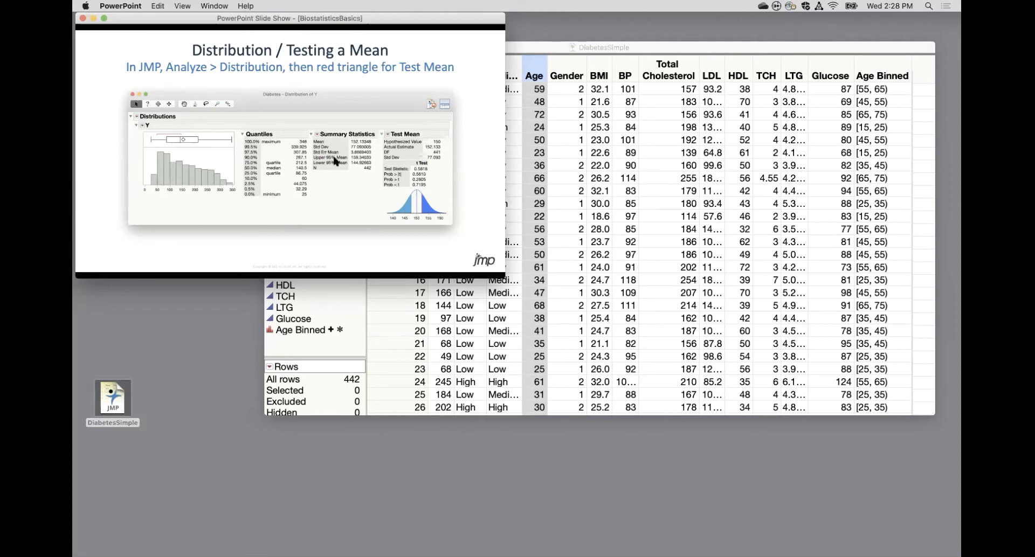
Switch back to JMP and create a distribution report for Total Cholesterol.
left_click(555, 49)
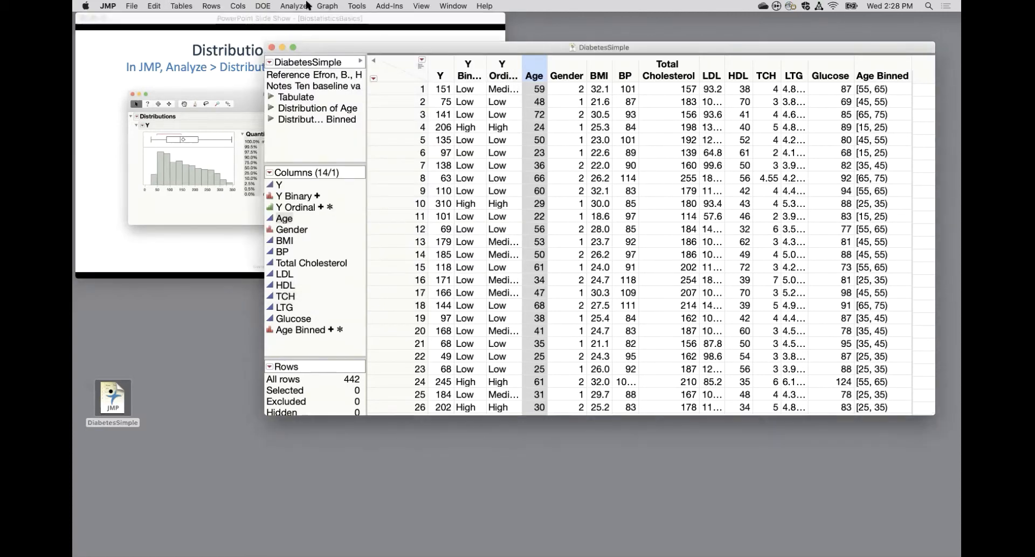
left_click(668, 64)
left_click(292, 6)
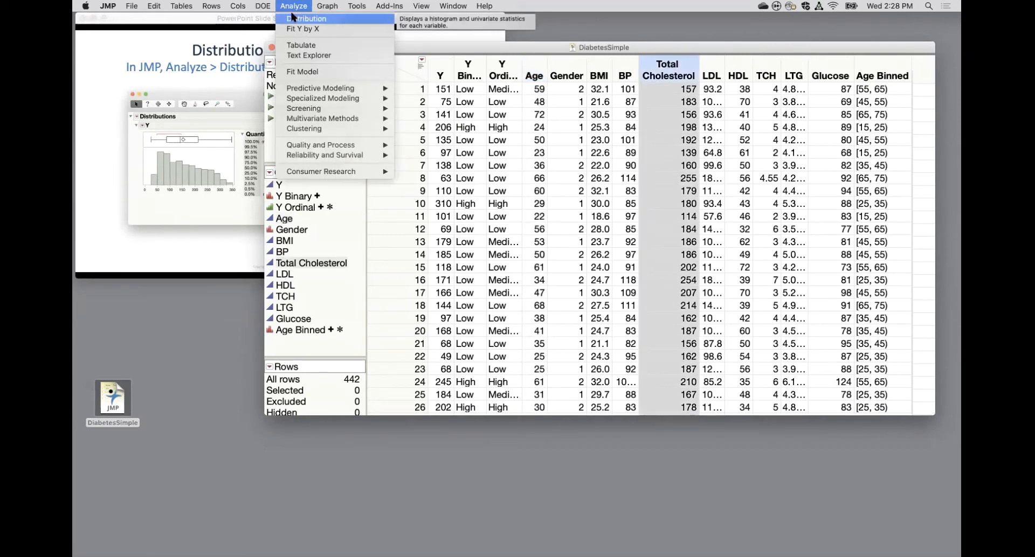
left_click(292, 18)
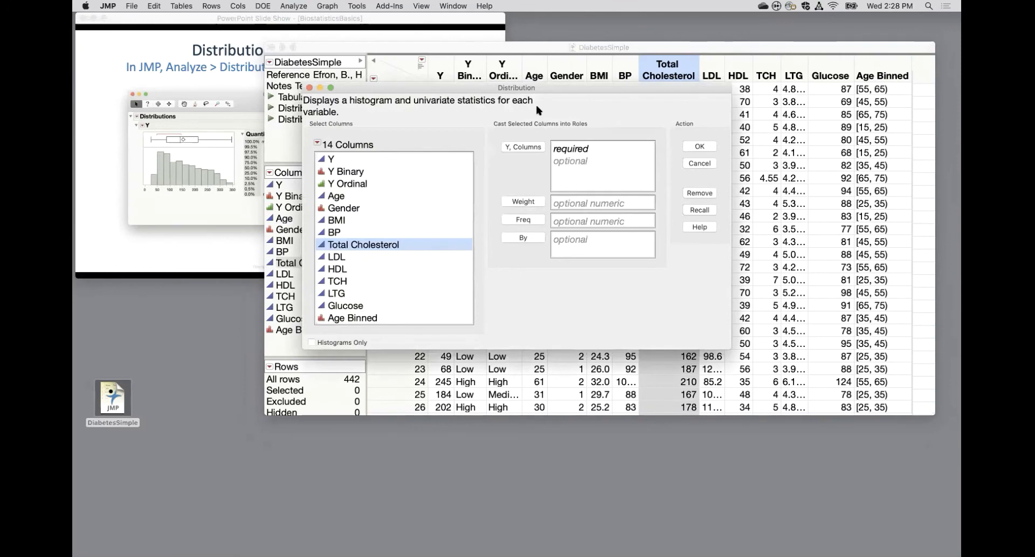
left_click(524, 149)
left_click(707, 148)
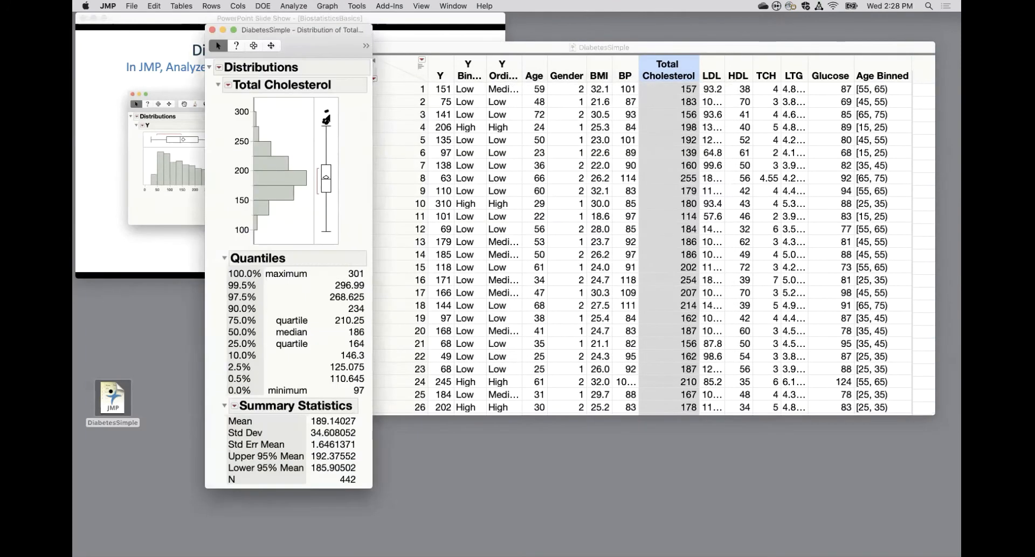
Test the mean of Total Cholesterol against a hypothesized mean of 191 and examine the t test results.
left_click(228, 84)
left_click(253, 163)
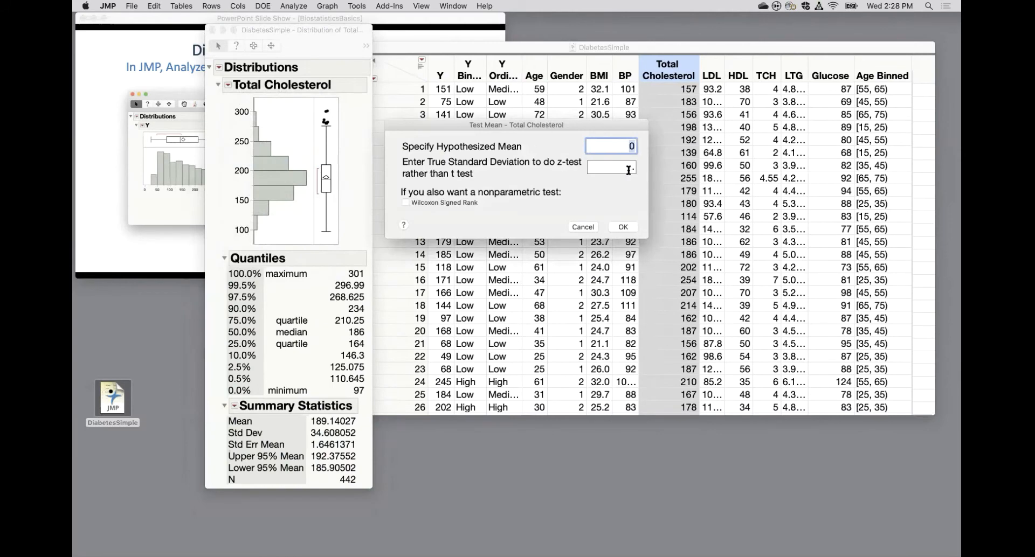
type("195")
key("BackSpace")
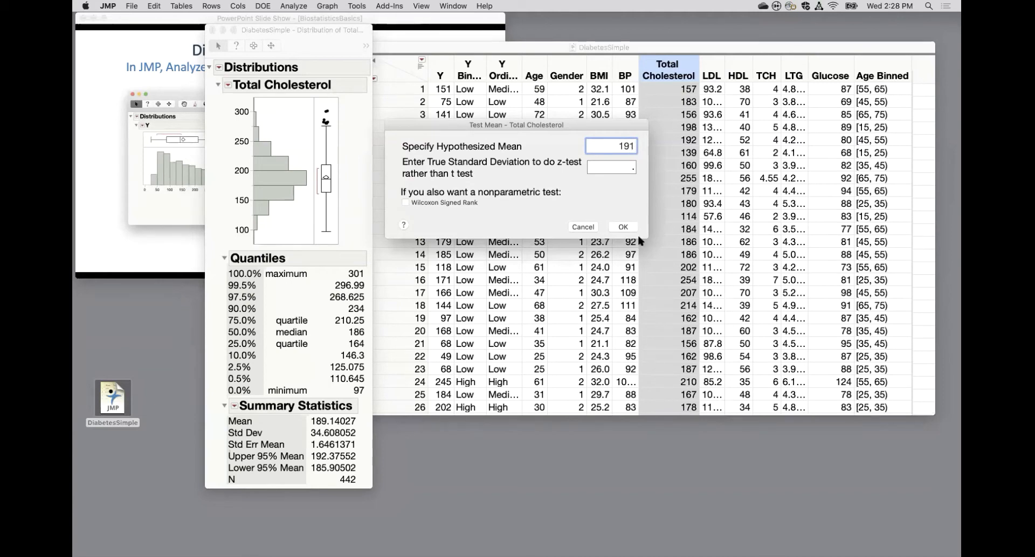
left_click(624, 228)
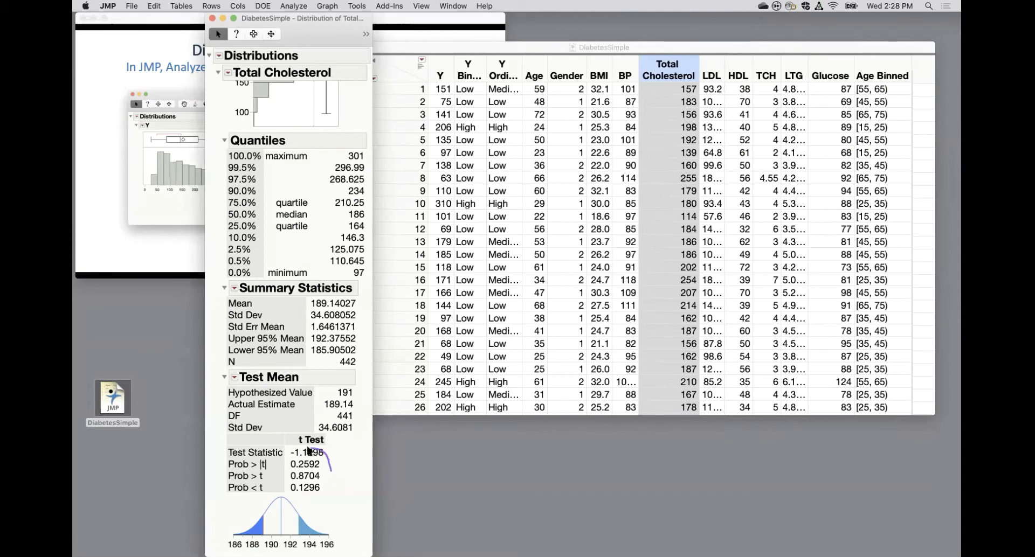
mouse_move(333, 479)
left_mouse_down()
mouse_move(299, 478)
mouse_move(319, 477)
left_mouse_up()
mouse_move(353, 394)
left_mouse_down()
mouse_move(324, 411)
mouse_move(360, 405)
mouse_move(341, 377)
mouse_move(372, 390)
mouse_move(363, 380)
left_mouse_up()
Close the Total Cholesterol distribution report and advance the PowerPoint slide show to the Bivariate: Fit Y by X slide.
left_click(211, 18)
left_click(200, 99)
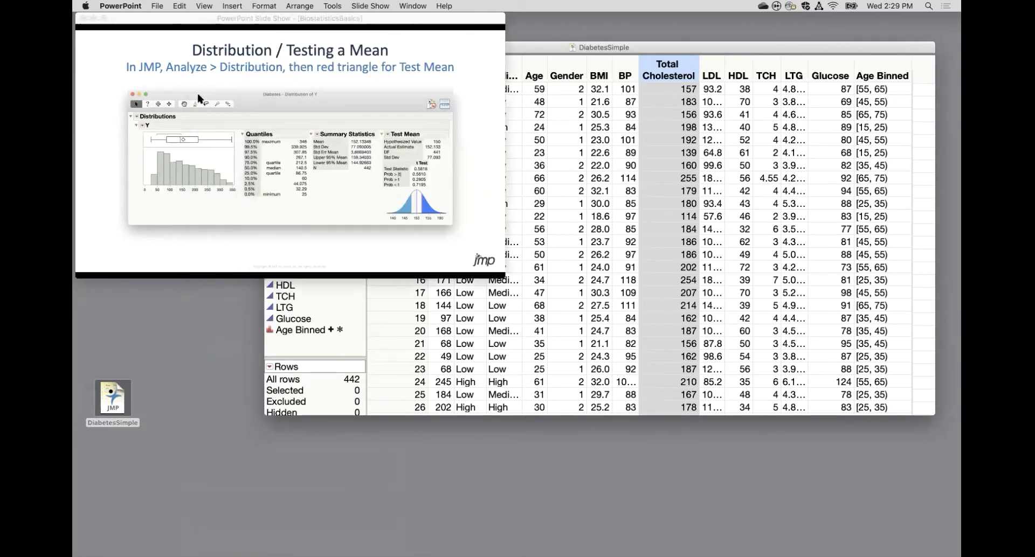
left_click(199, 98)
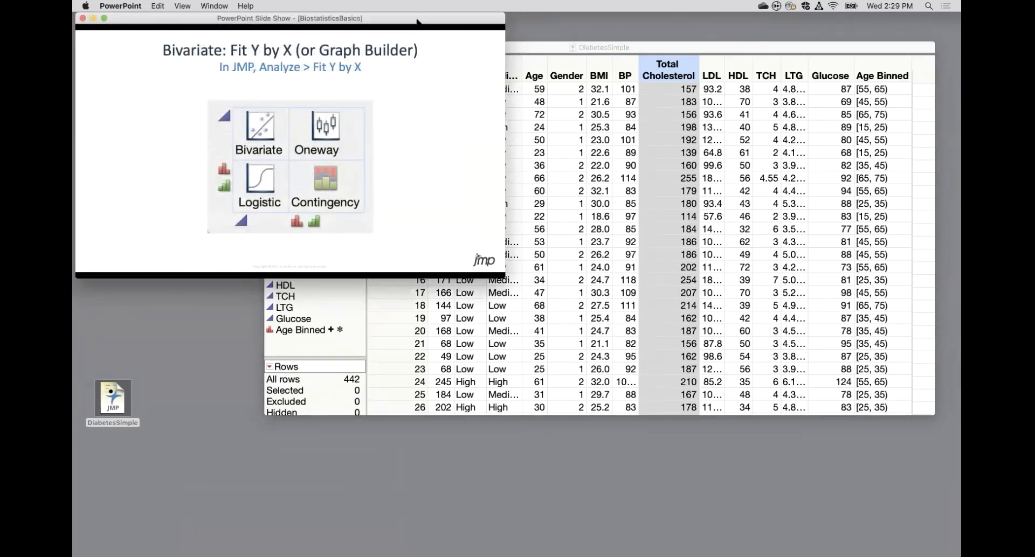
Switch back to JMP and set up a Fit Y by X analysis with Y as the response and LTG as the factor.
left_click(528, 47)
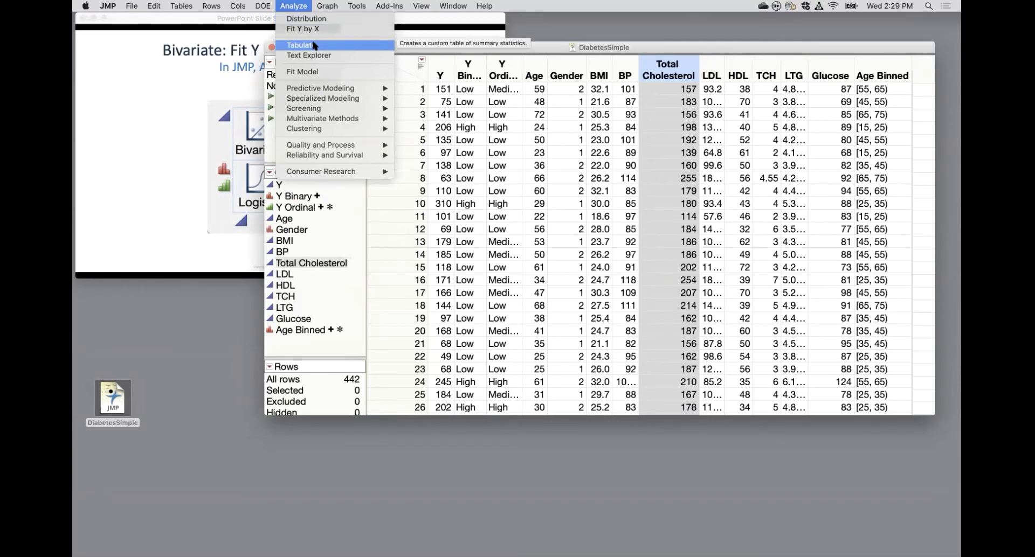
mouse_move(328, 6)
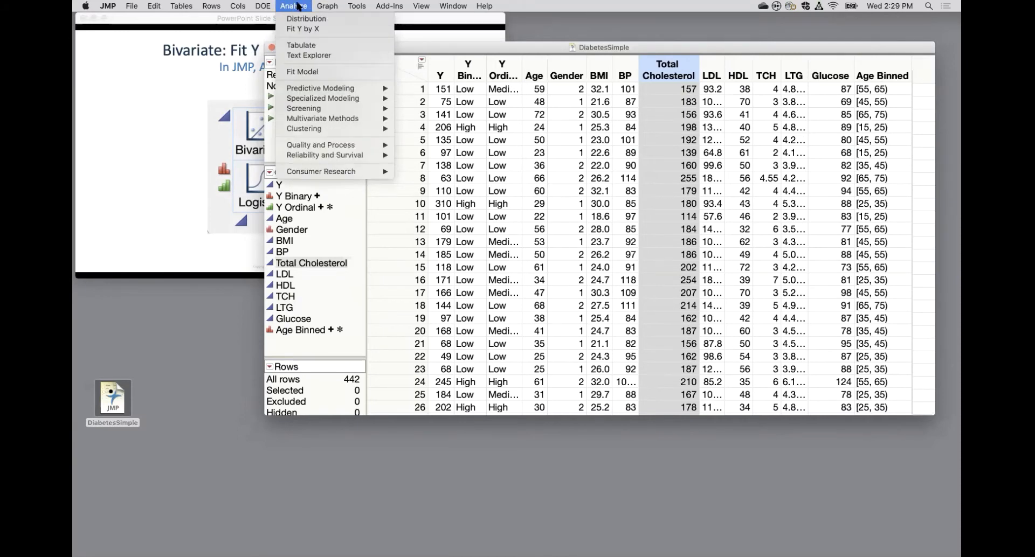
left_click(308, 30)
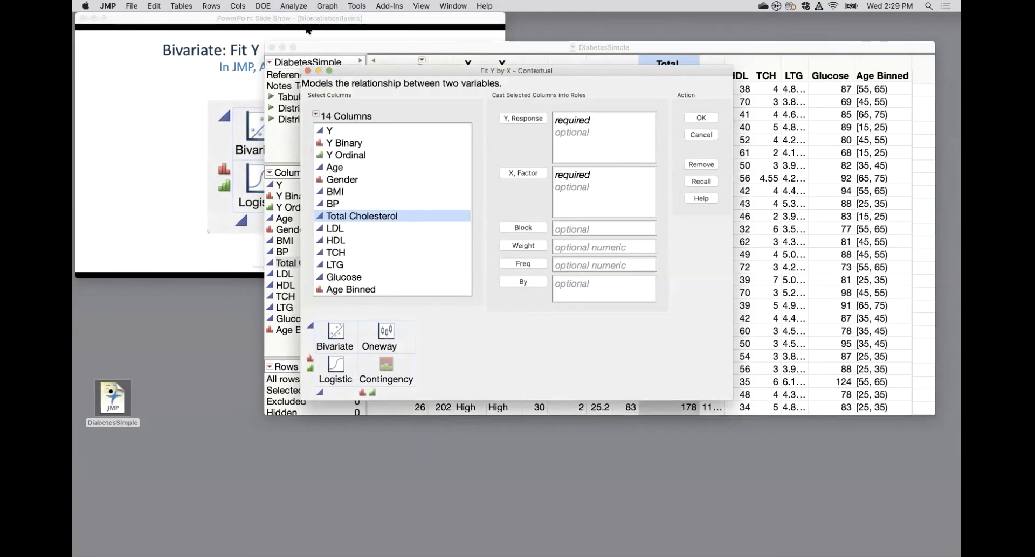
left_click(324, 132)
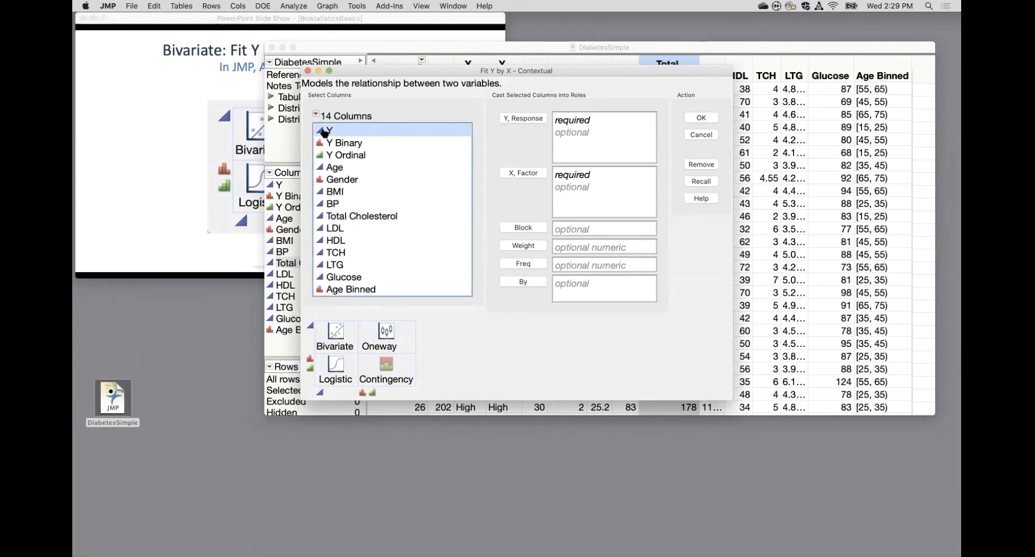
left_click_drag(324, 131, 522, 121)
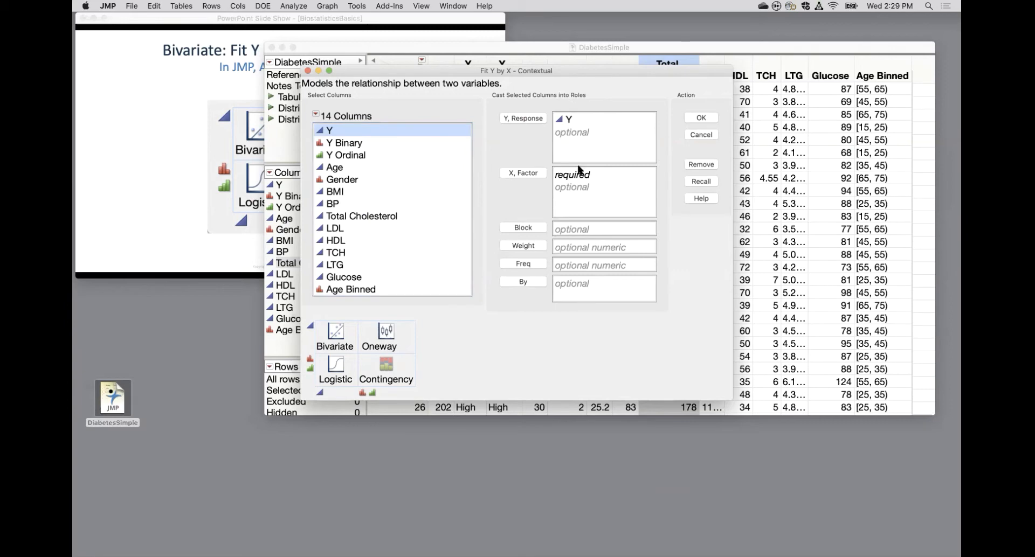
left_click(348, 264)
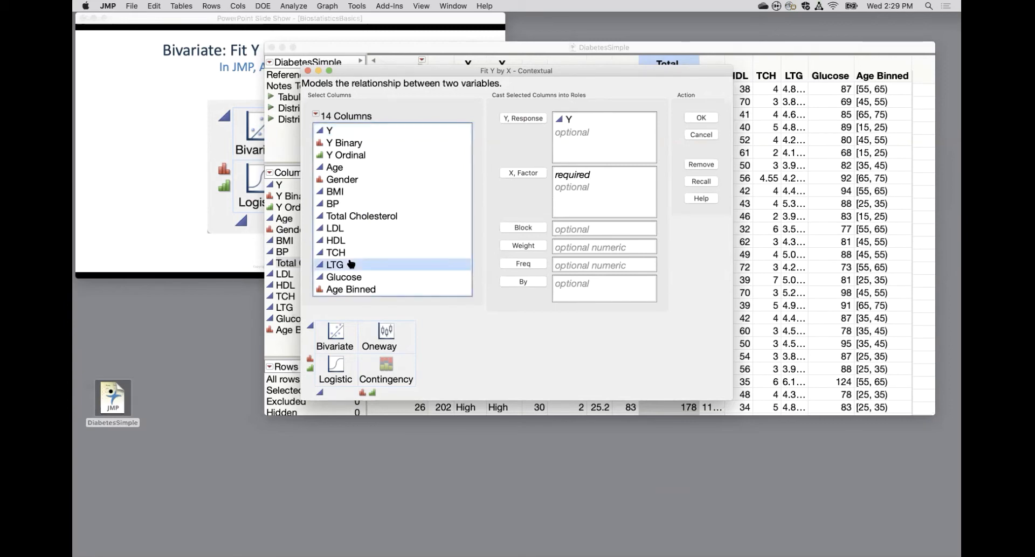
left_click(510, 177)
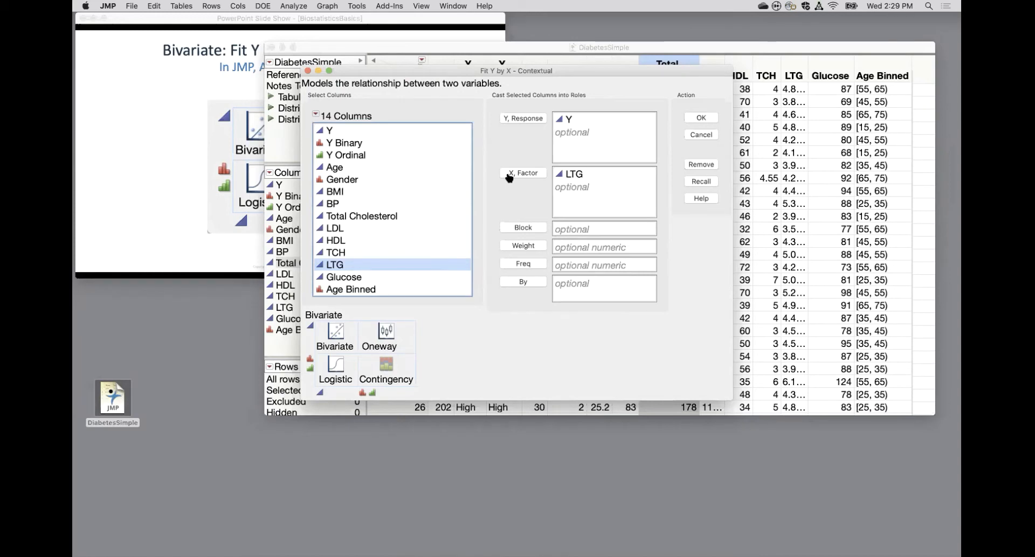
mouse_move(410, 309)
left_mouse_down()
mouse_move(356, 302)
mouse_move(307, 323)
mouse_move(440, 359)
mouse_move(413, 317)
left_mouse_up()
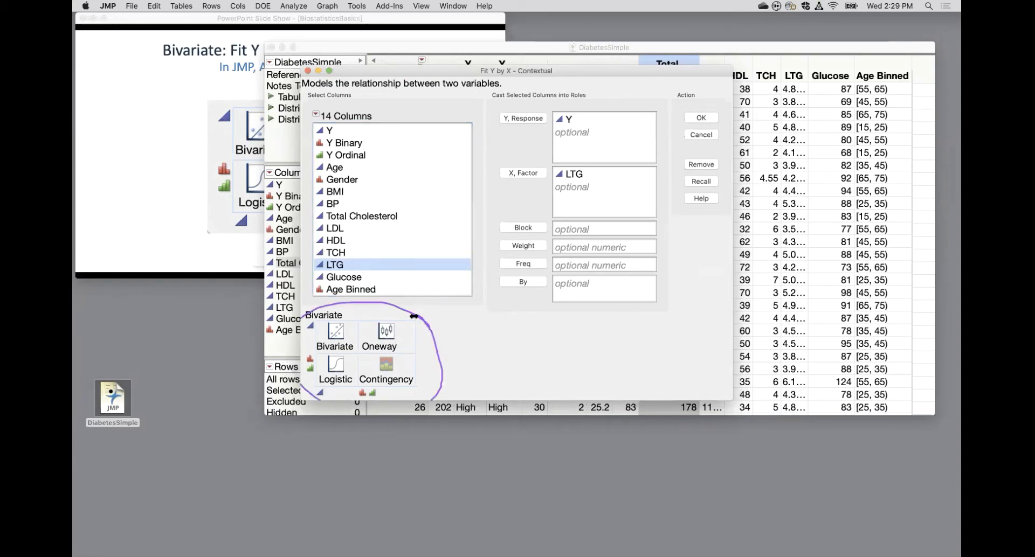
Switch to the PowerPoint slide show, preview the Scatterplot / Regression slide, and return to the Fit Y by X slide.
left_click(169, 168)
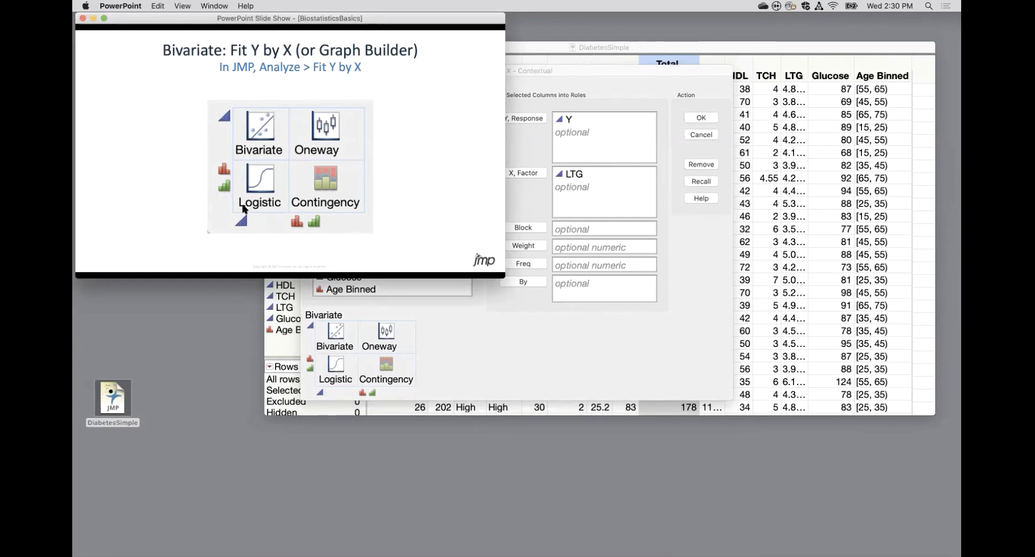
key("Right")
key("Right")
key("Left")
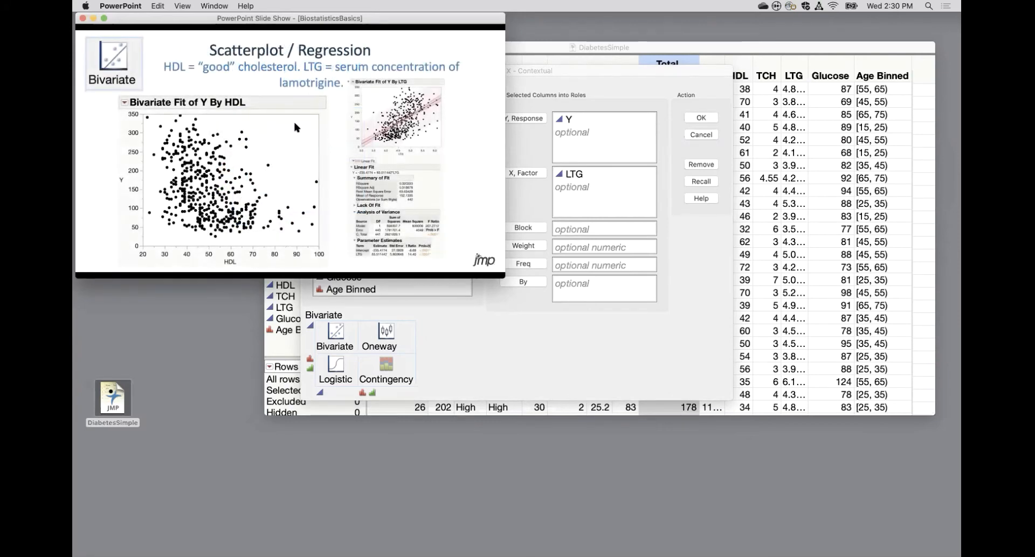
key("Left")
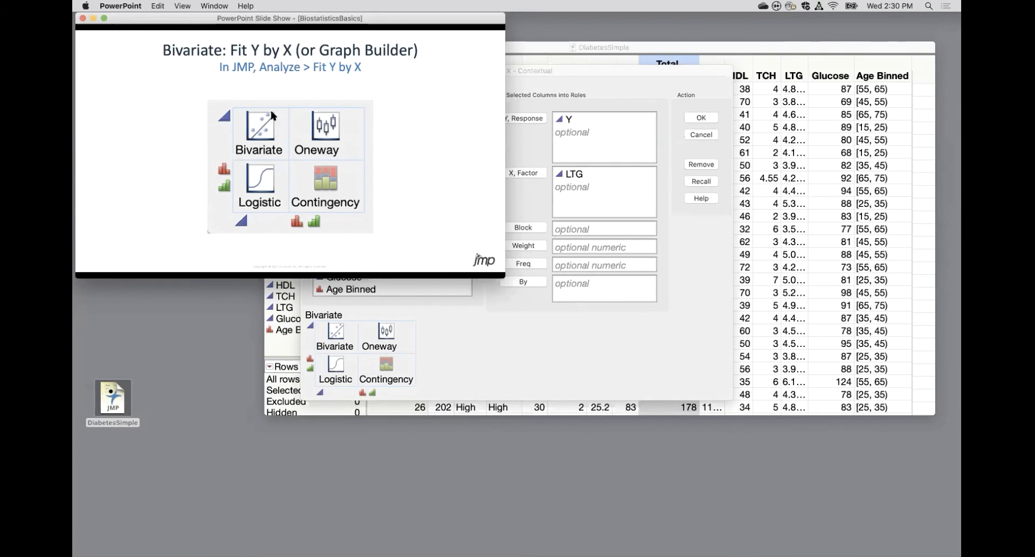
Compare the Bivariate, Oneway, Logistic and Contingency chart on the PowerPoint slide with the variable types in JMP's Fit Y by X dialog.
left_click(585, 175)
left_click(586, 175)
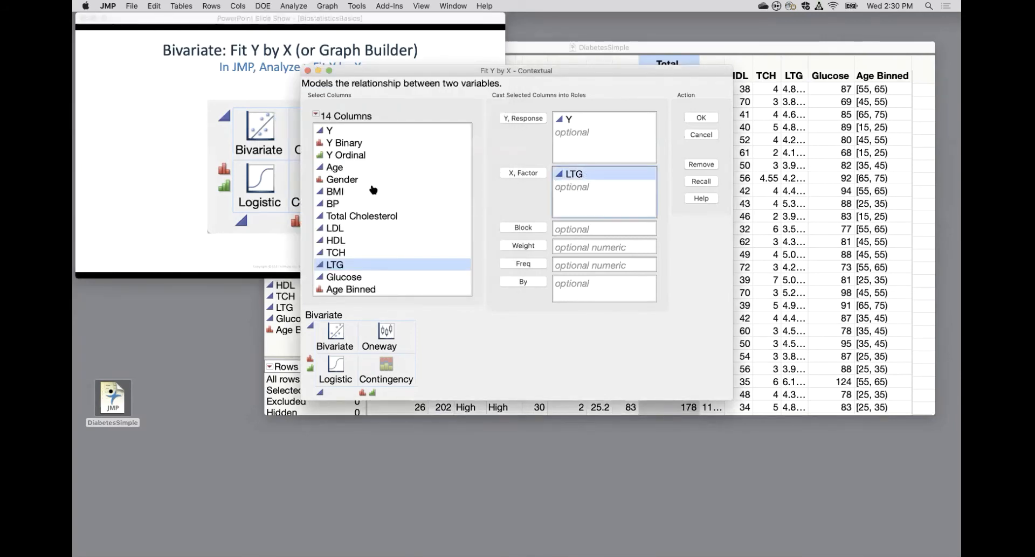
left_click(259, 229)
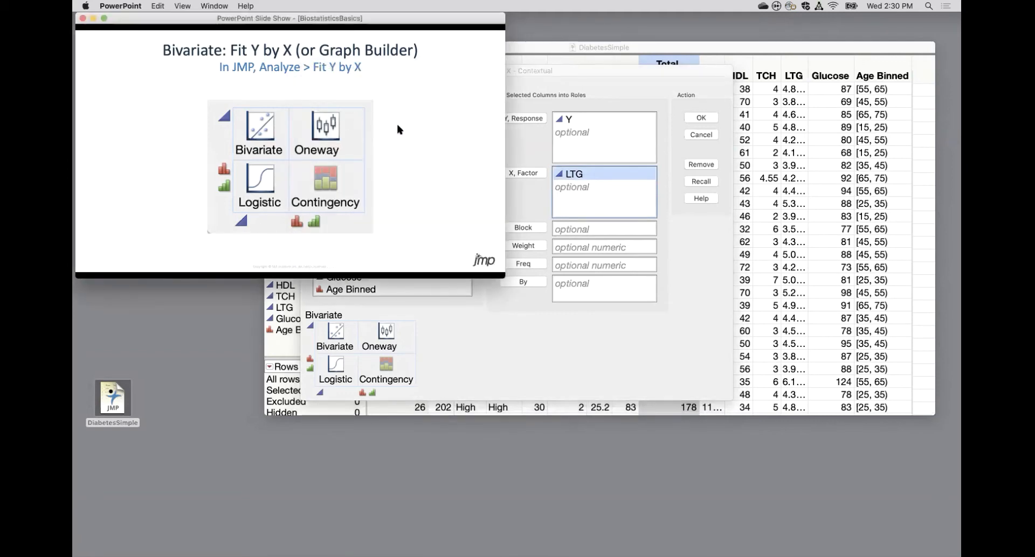
left_click(362, 154)
key("Left")
left_click(509, 147)
left_click(356, 143)
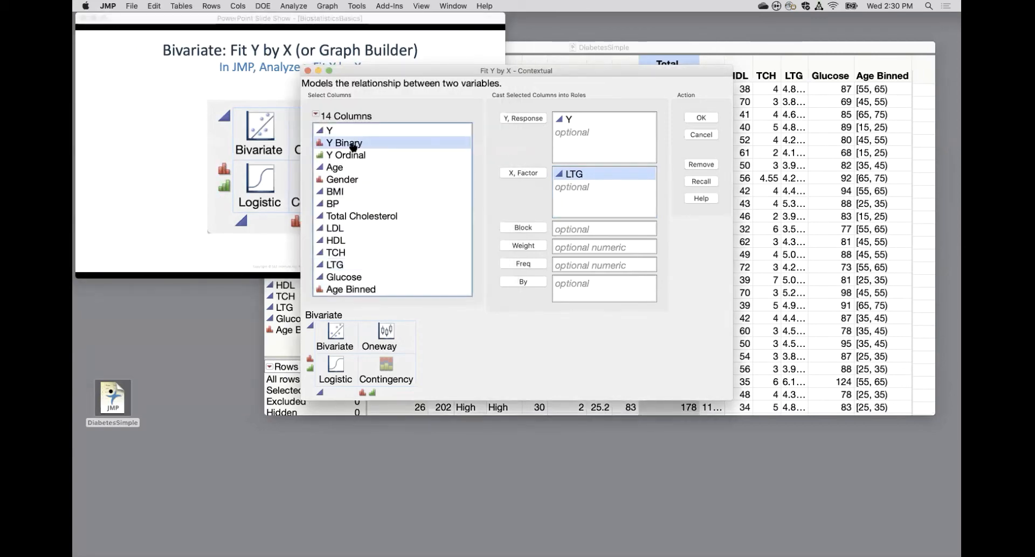
left_click(156, 186)
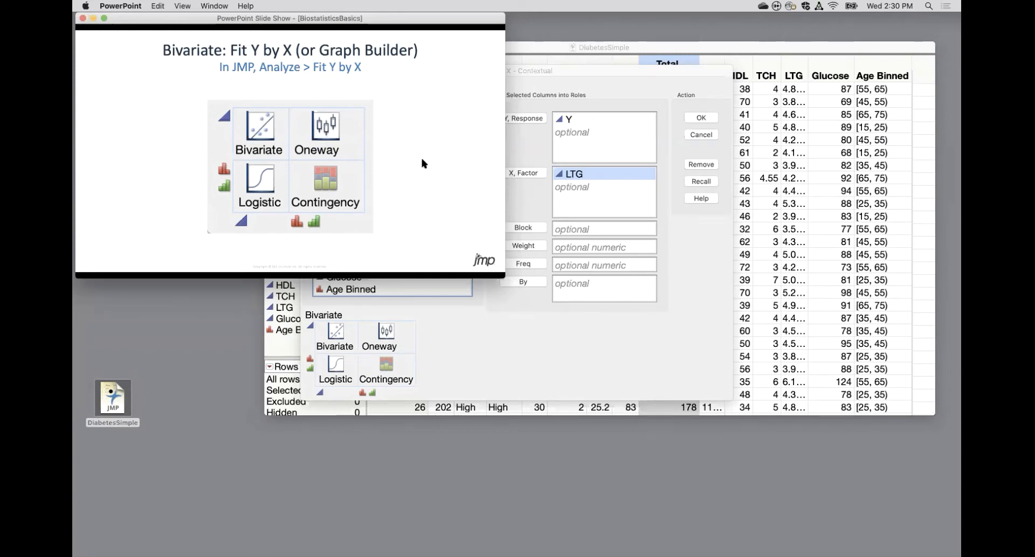
left_click(650, 134)
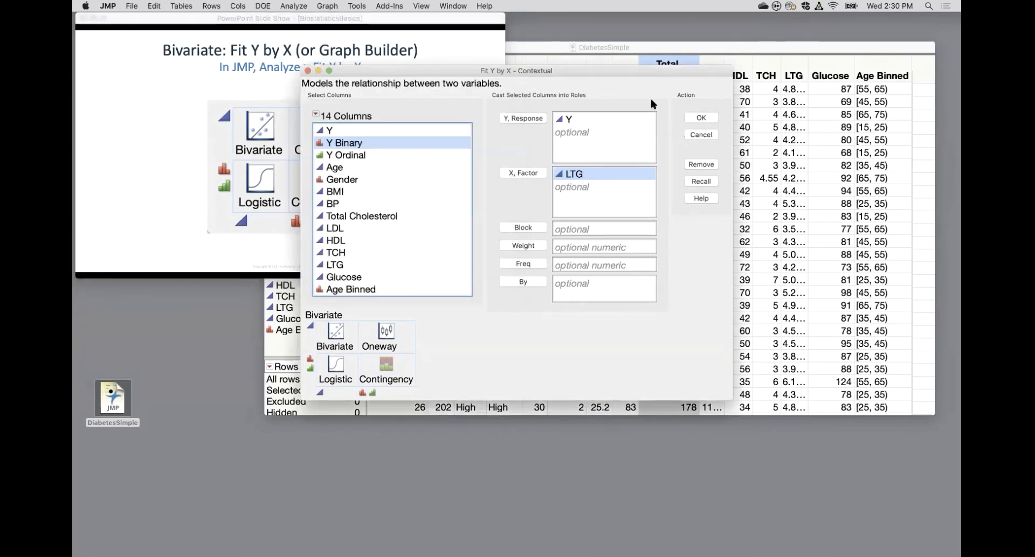
Run the Fit Y by X analysis in JMP to produce the scatterplot of Y by LTG.
left_click(304, 6)
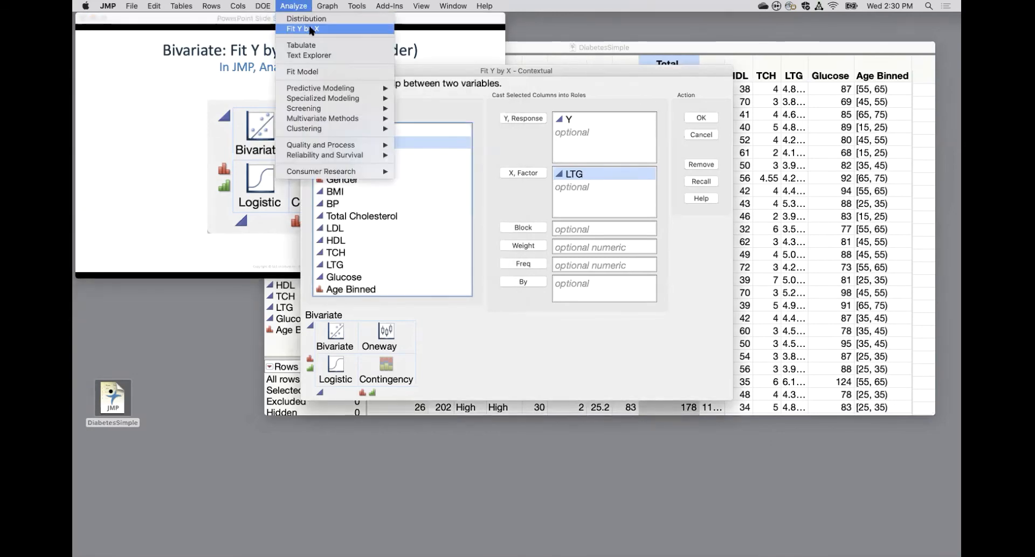
left_click(311, 30)
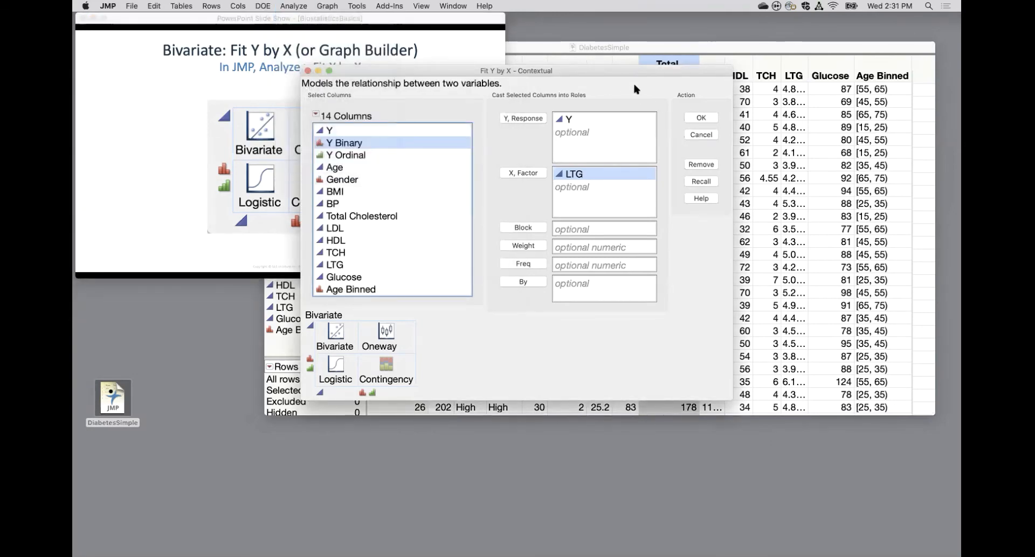
left_click(701, 118)
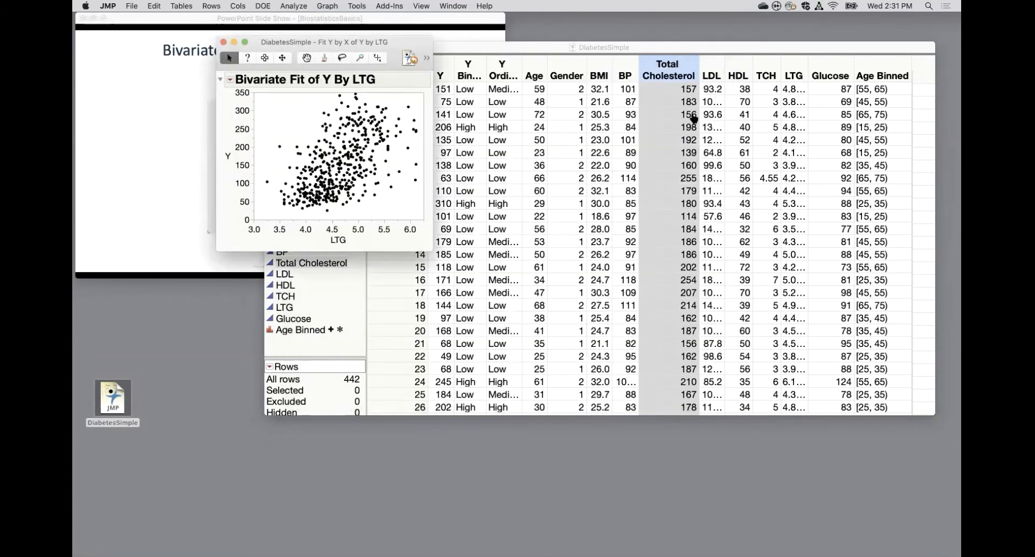
Move the Y by LTG report clear of the slides and advance the PowerPoint show to the Scatterplot / Regression slide.
left_click_drag(290, 45, 580, 43)
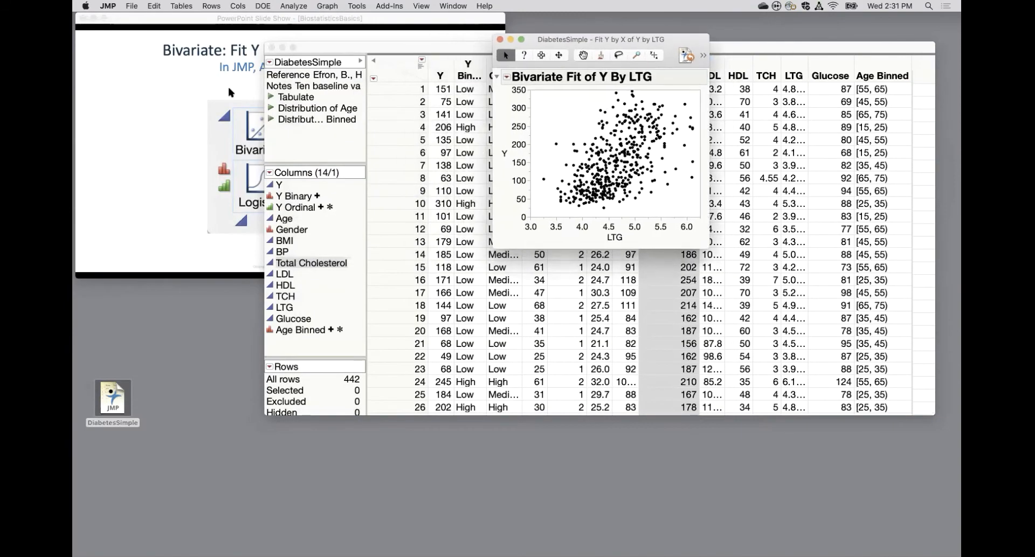
left_click(171, 102)
left_click(170, 102)
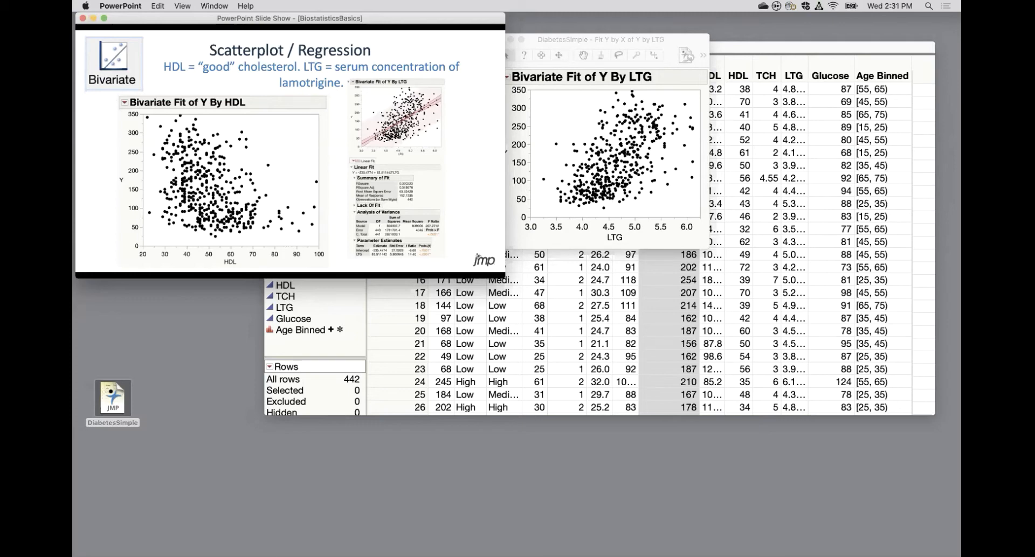
Switch back to JMP, fit a regression line to the Y by LTG scatterplot, and examine the fit summary and parameter estimates.
left_click(606, 40)
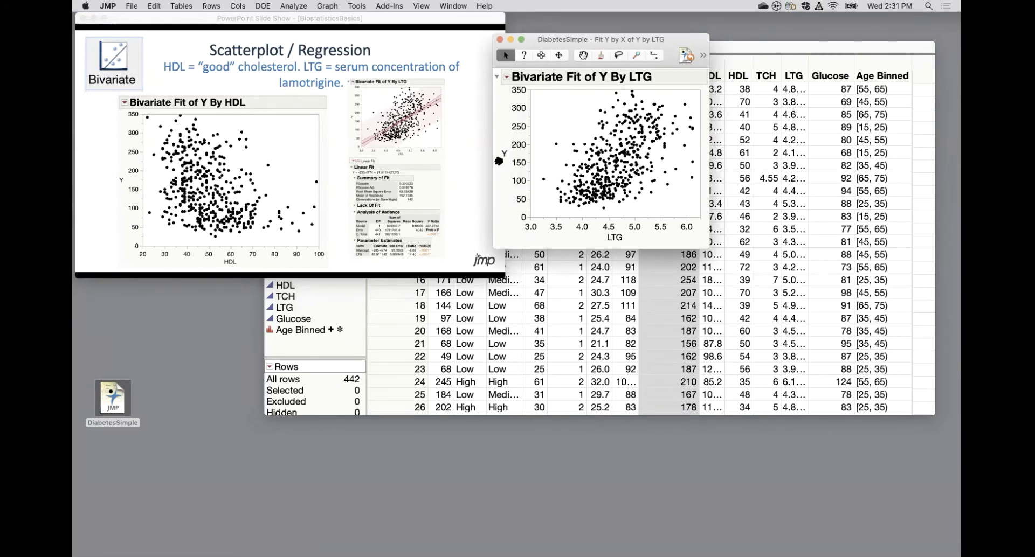
left_click(507, 77)
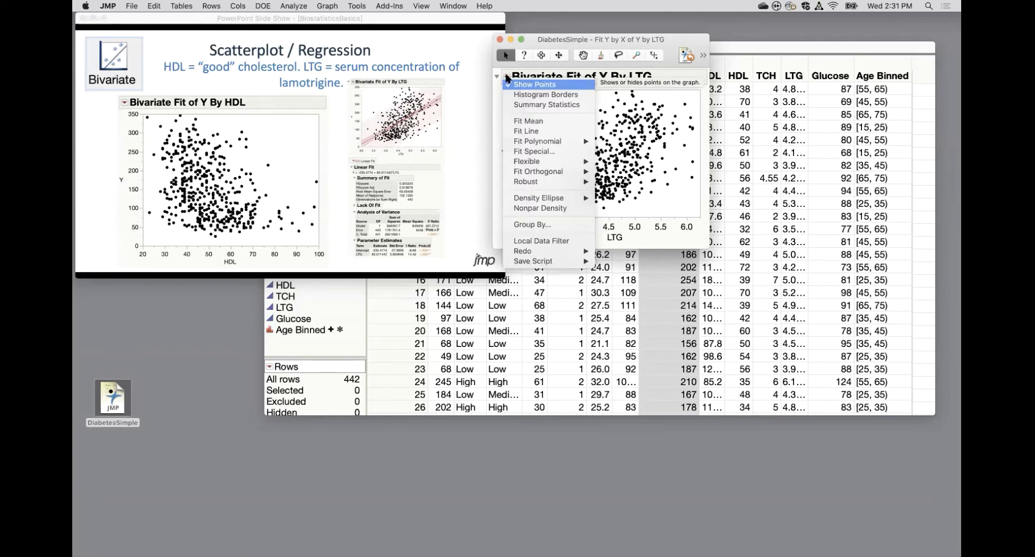
left_click(540, 131)
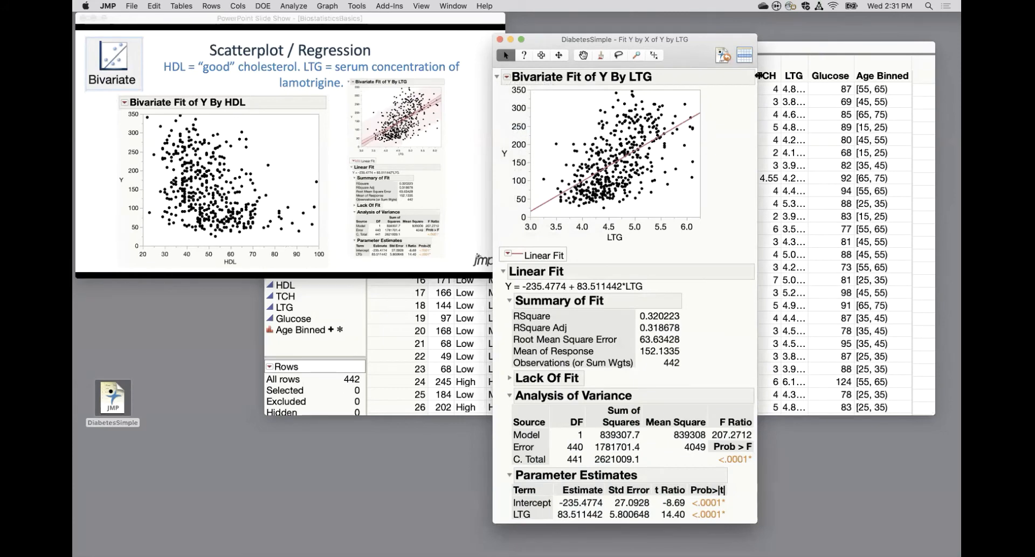
left_click_drag(699, 40, 699, 24)
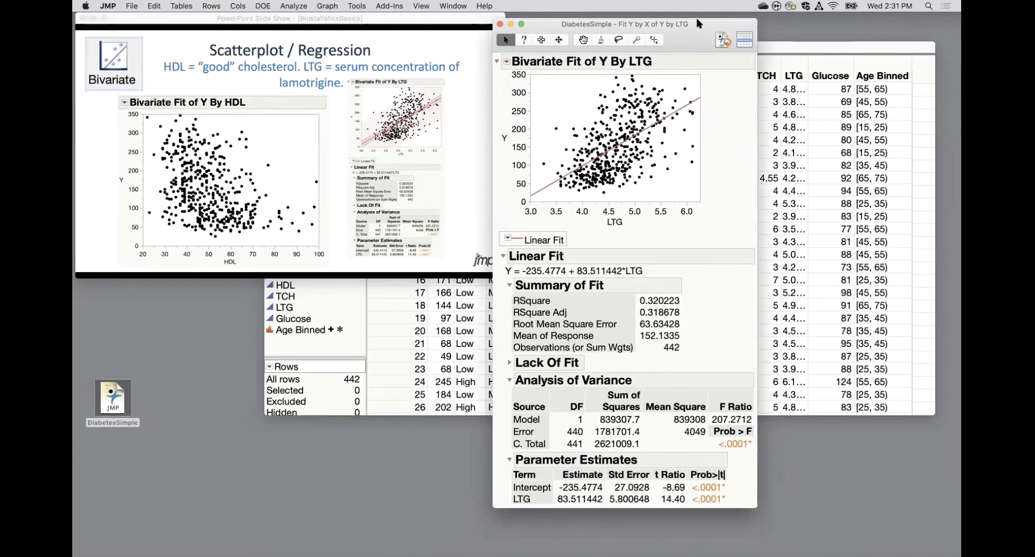
mouse_move(649, 258)
left_mouse_down()
mouse_move(497, 281)
mouse_move(655, 274)
mouse_move(644, 262)
left_mouse_up()
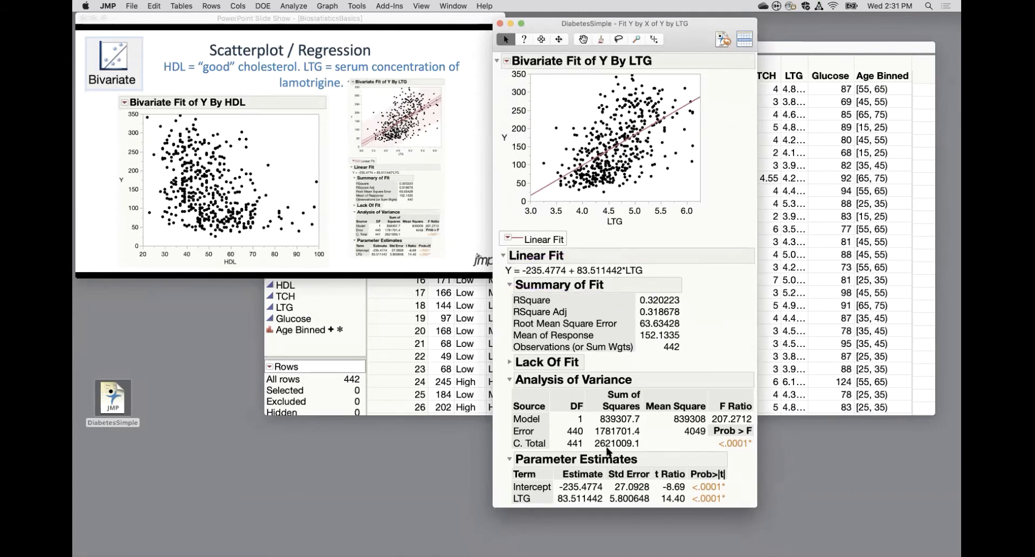
mouse_move(502, 474)
left_mouse_down()
mouse_move(579, 521)
mouse_move(551, 467)
mouse_move(499, 474)
left_mouse_up()
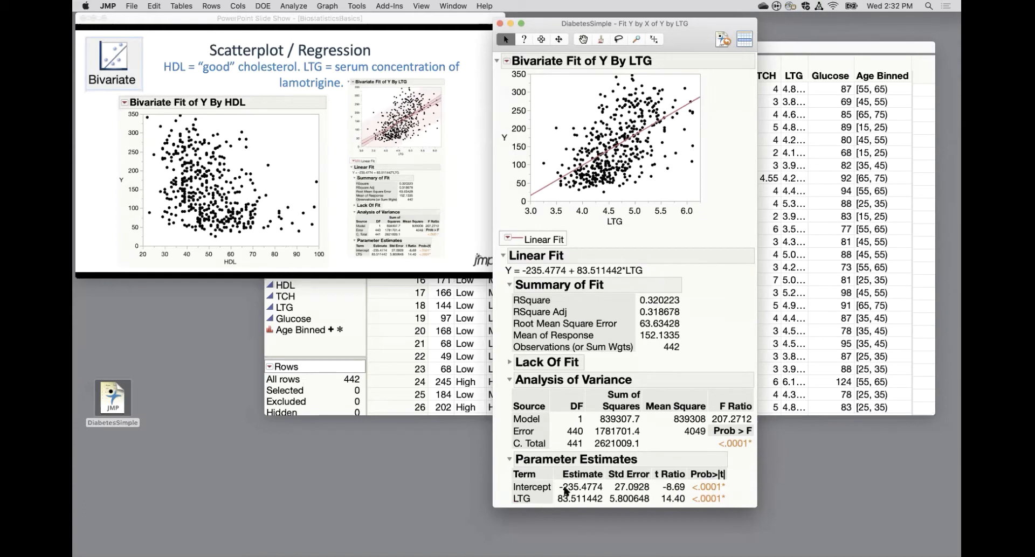
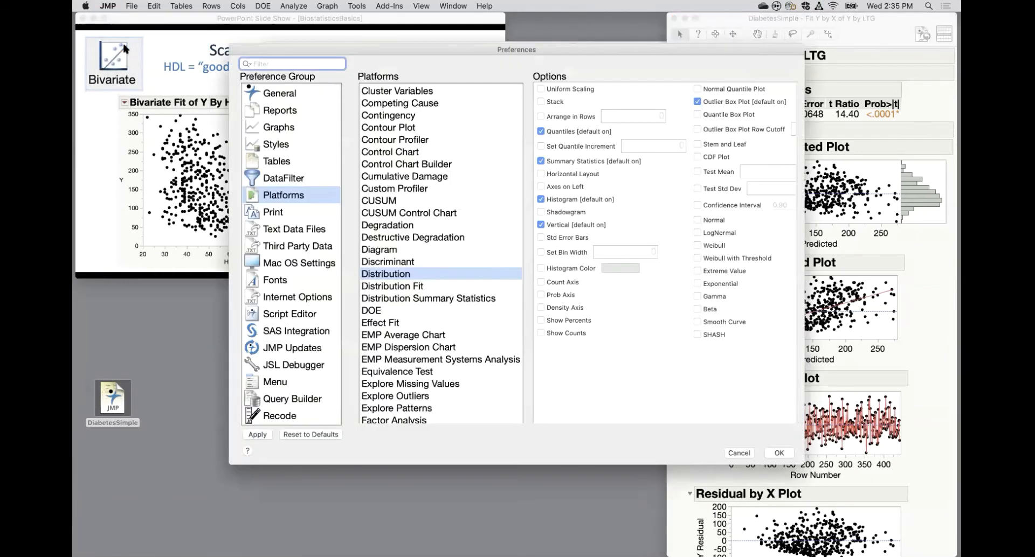
Review the General and Reports preferences, including the laser pointer color choices, and leave Preferences without saving changes.
left_click(287, 95)
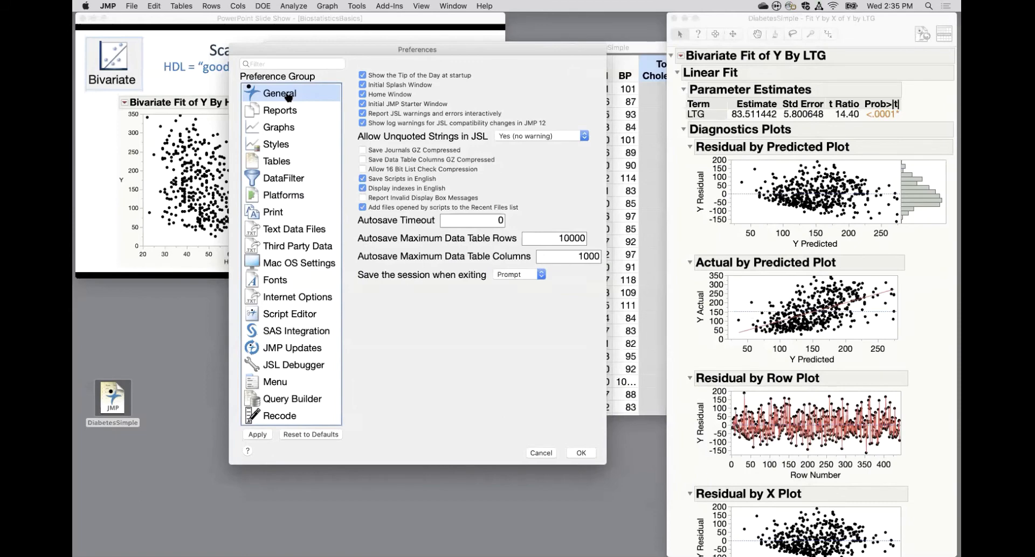
left_click(289, 111)
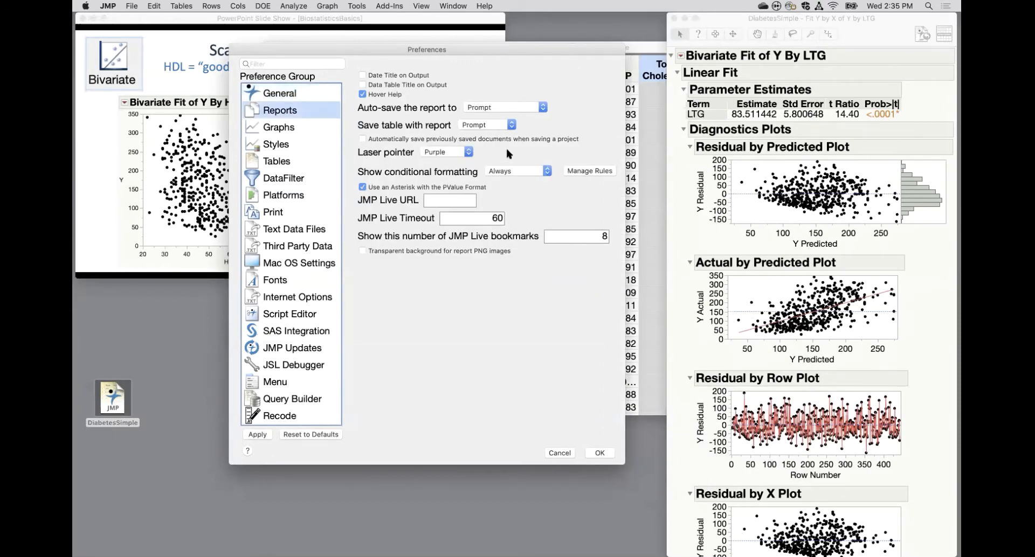
mouse_move(505, 147)
left_mouse_down()
mouse_move(426, 134)
mouse_move(356, 156)
mouse_move(439, 174)
mouse_move(496, 148)
mouse_move(492, 137)
left_mouse_up()
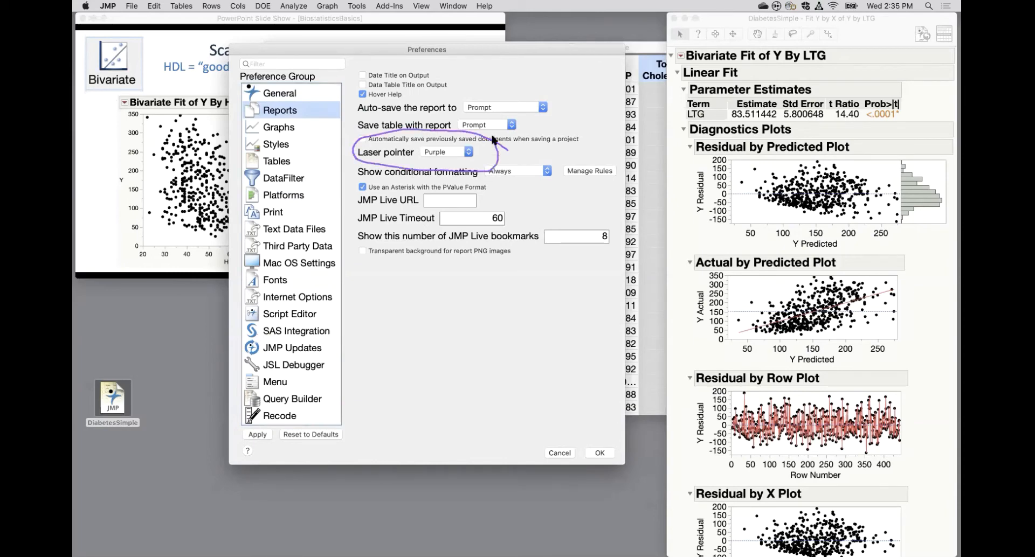
left_click(457, 152)
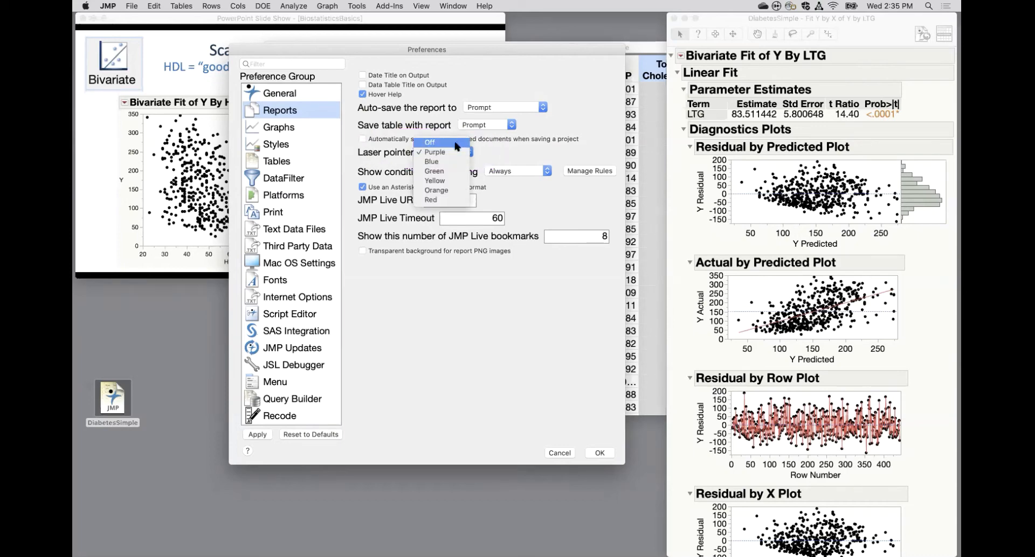
left_click(514, 153)
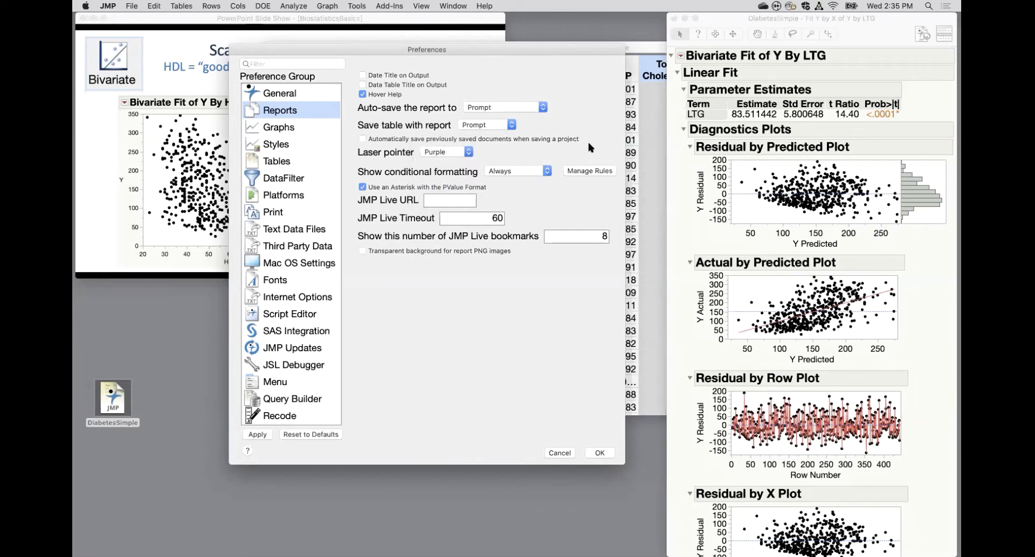
mouse_move(588, 145)
left_mouse_down()
mouse_move(531, 45)
mouse_move(446, 218)
mouse_move(582, 84)
left_mouse_up()
left_click(560, 454)
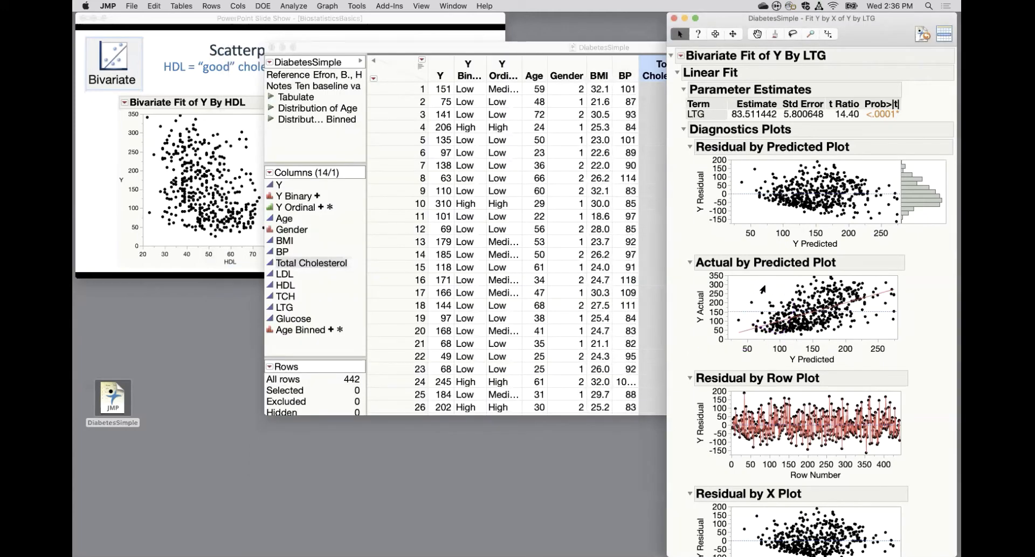
Highlight the two outlying points near the upper edge of the Actual by Predicted Plot and clear the selection.
left_click(768, 303)
left_click(752, 302, "shift")
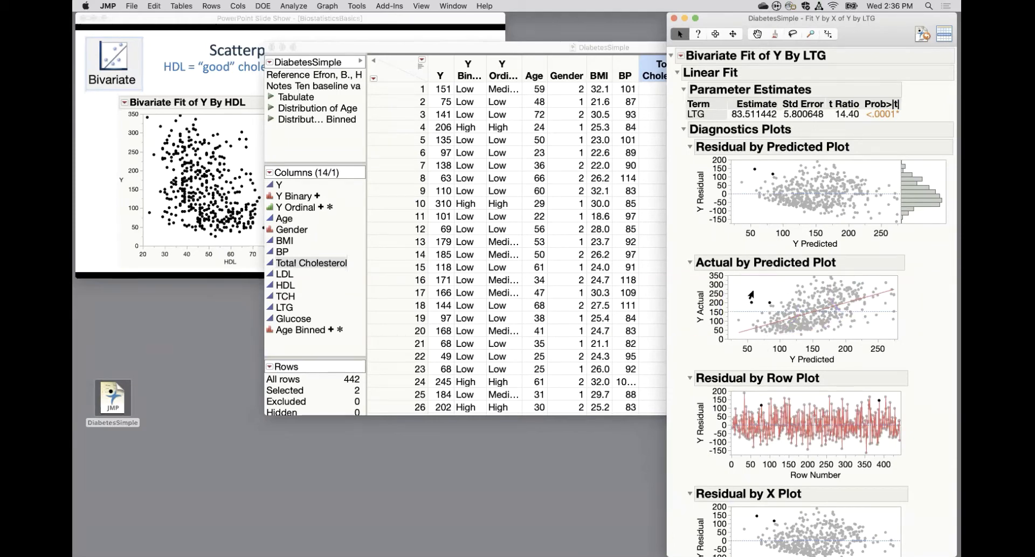
left_click(751, 294)
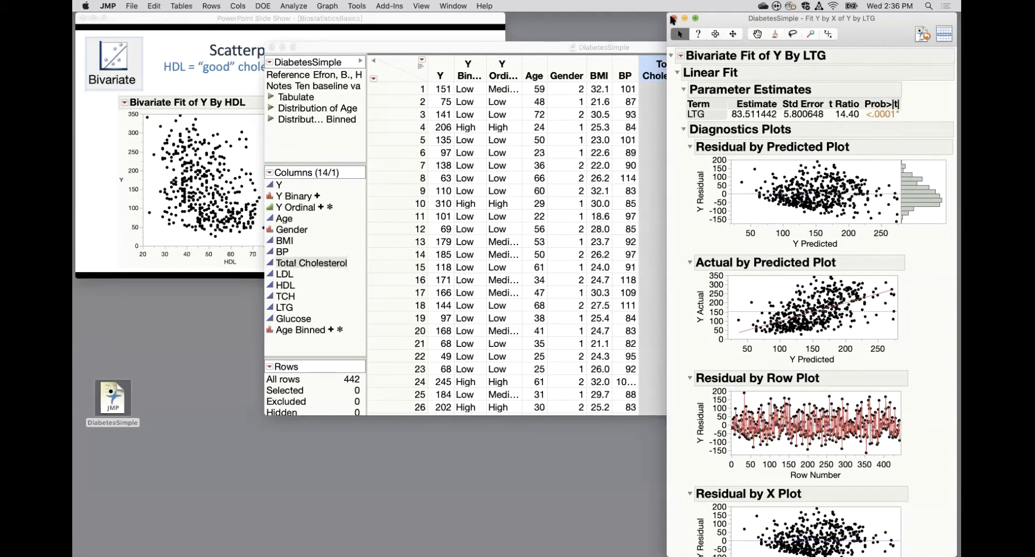
Close the Y by LTG report, switch to PowerPoint and advance the show to the Grouped Distributions / Oneway ANOVA slide.
left_click(674, 18)
left_click(333, 34)
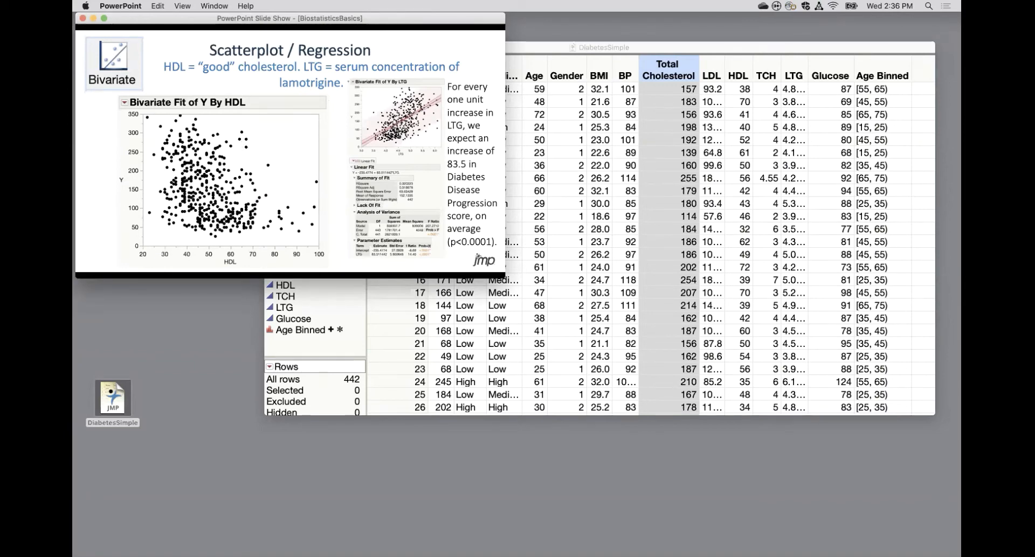
key("Right")
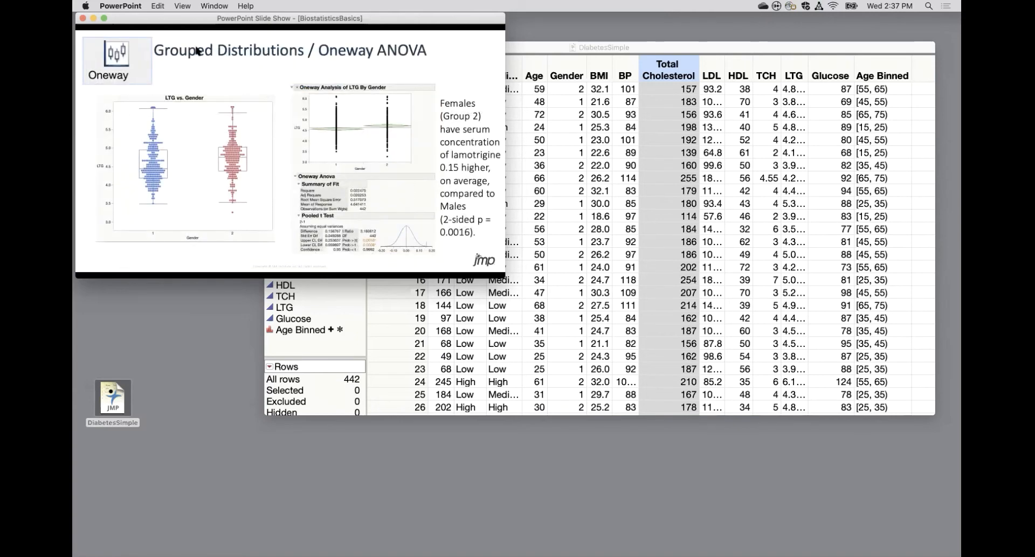
Switch to JMP and run Fit Y by X with Y as the response and Gender as the factor.
left_click(561, 46)
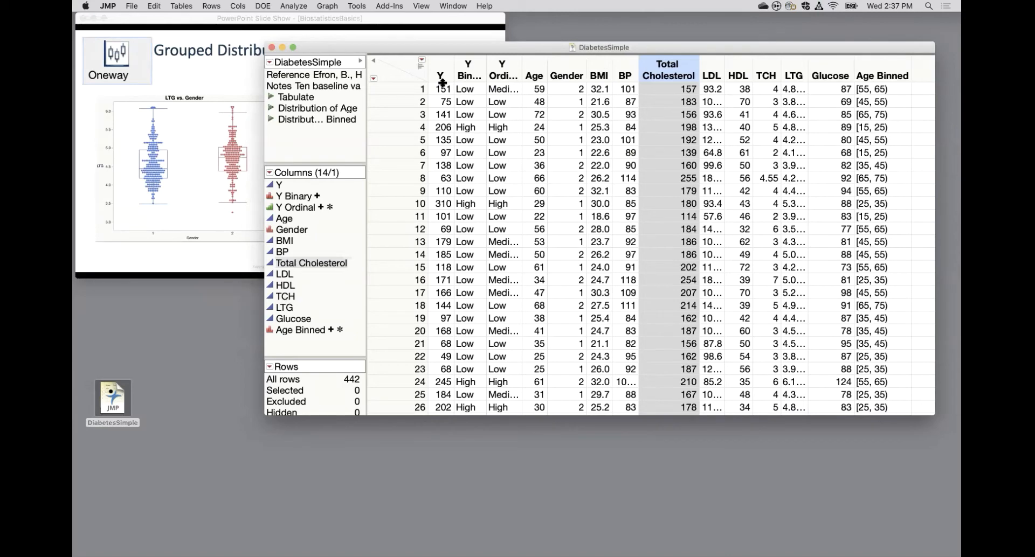
left_click(292, 7)
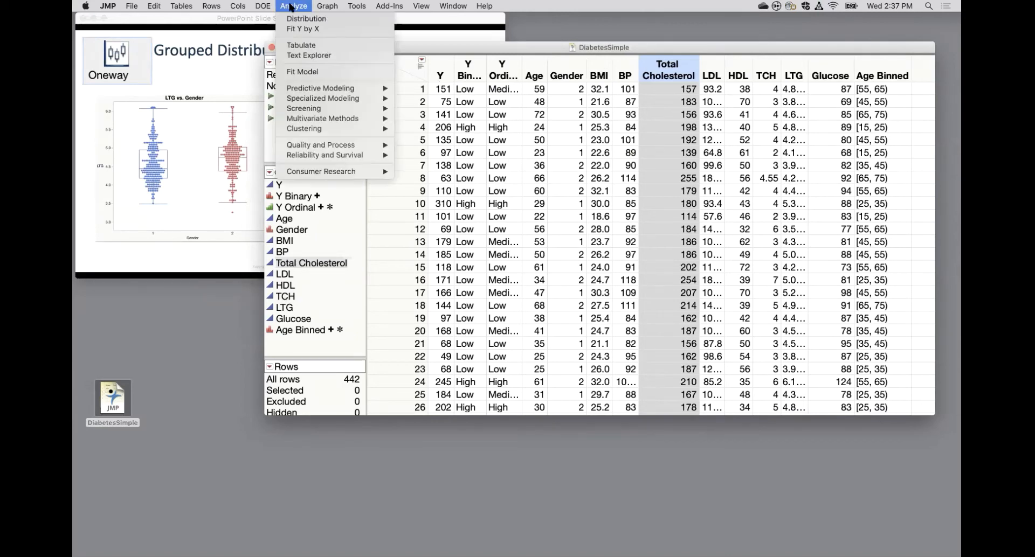
left_click(300, 28)
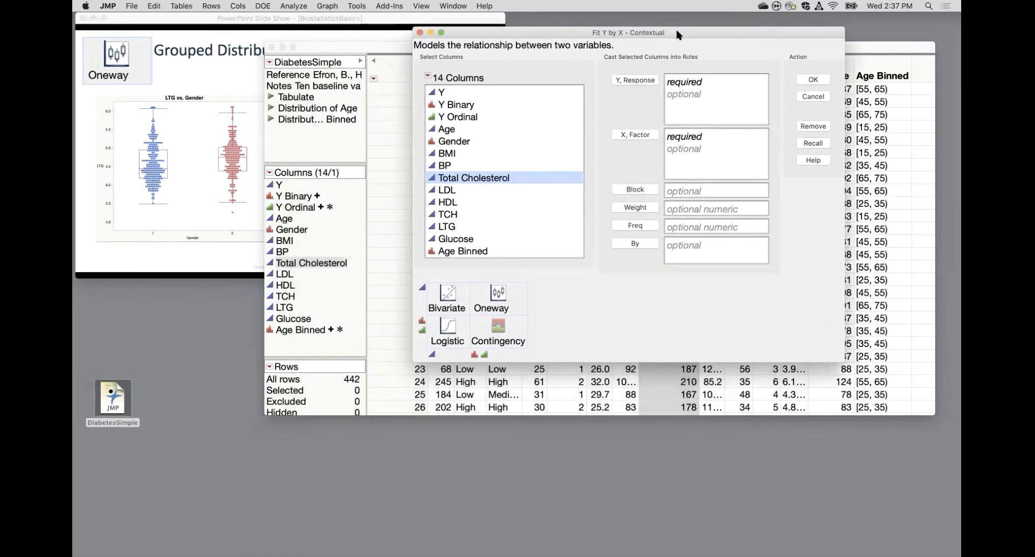
left_click(454, 94)
left_click(636, 81)
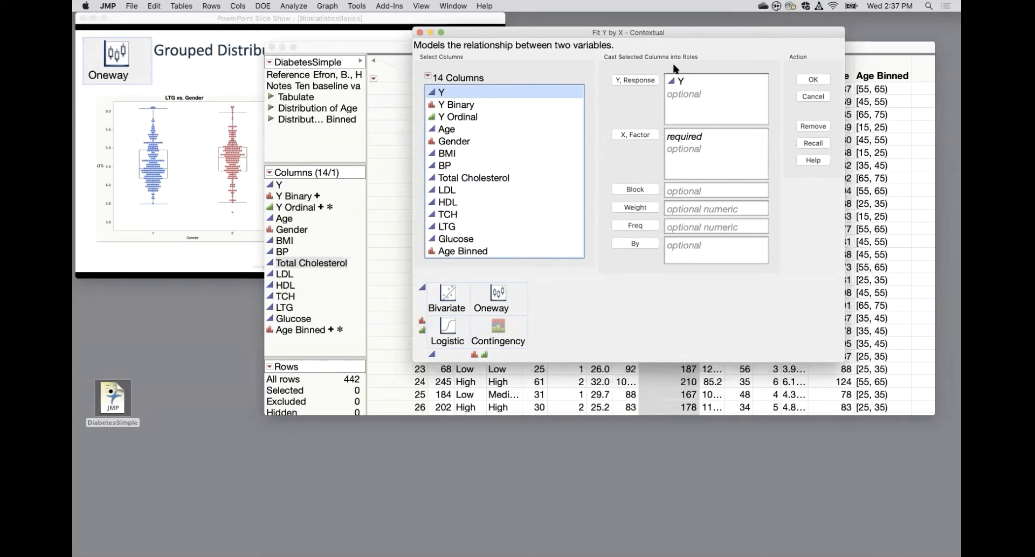
left_click(479, 142)
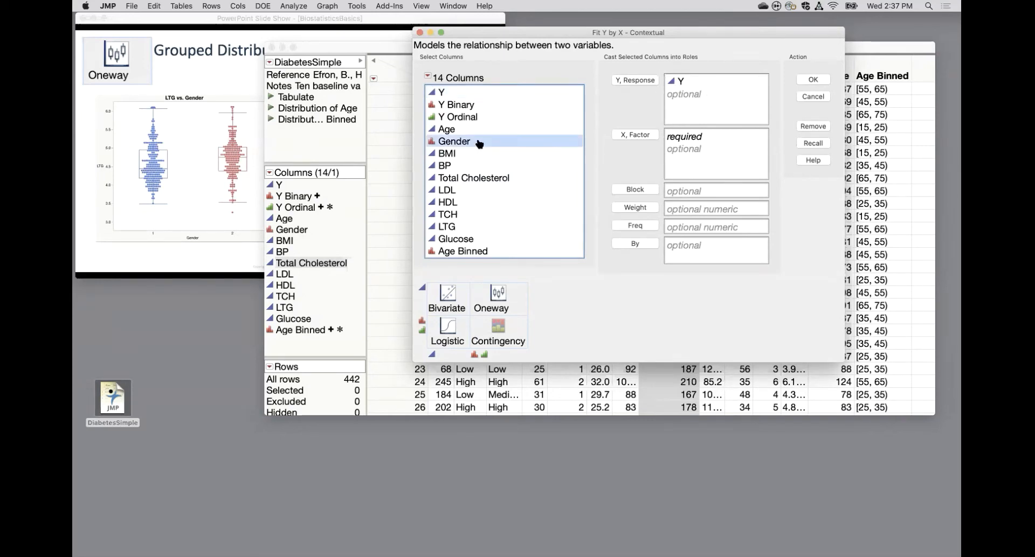
left_click(636, 136)
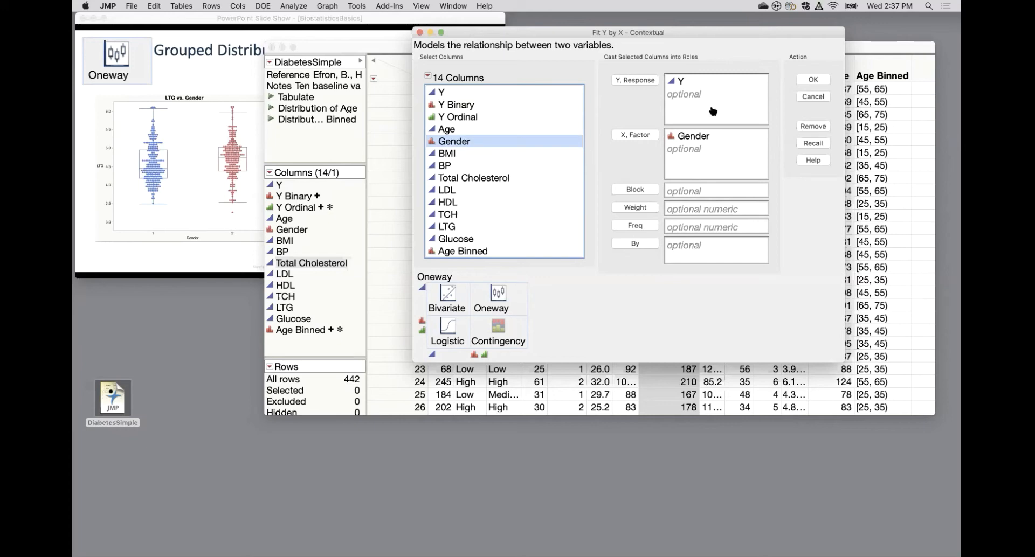
left_click(815, 81)
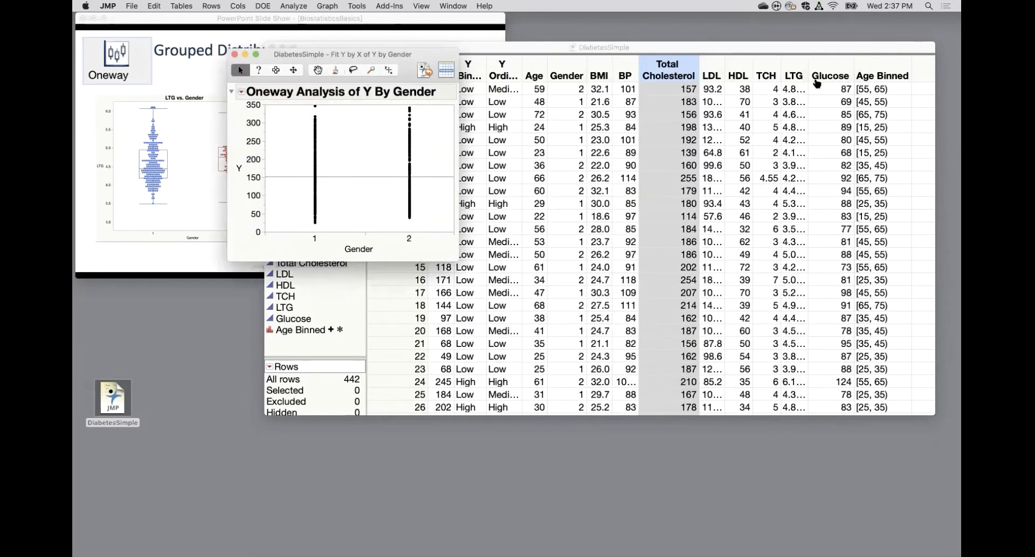
Move the Y by Gender report clear of the slides and bring the PowerPoint Oneway ANOVA slide forward for comparison.
left_click_drag(427, 56, 803, 32)
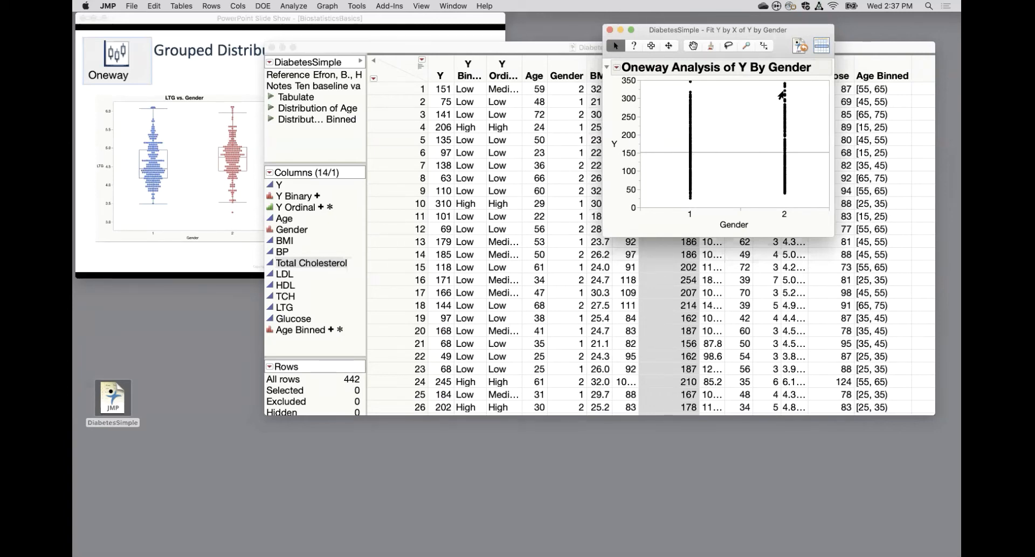
mouse_move(782, 155)
left_click(236, 157)
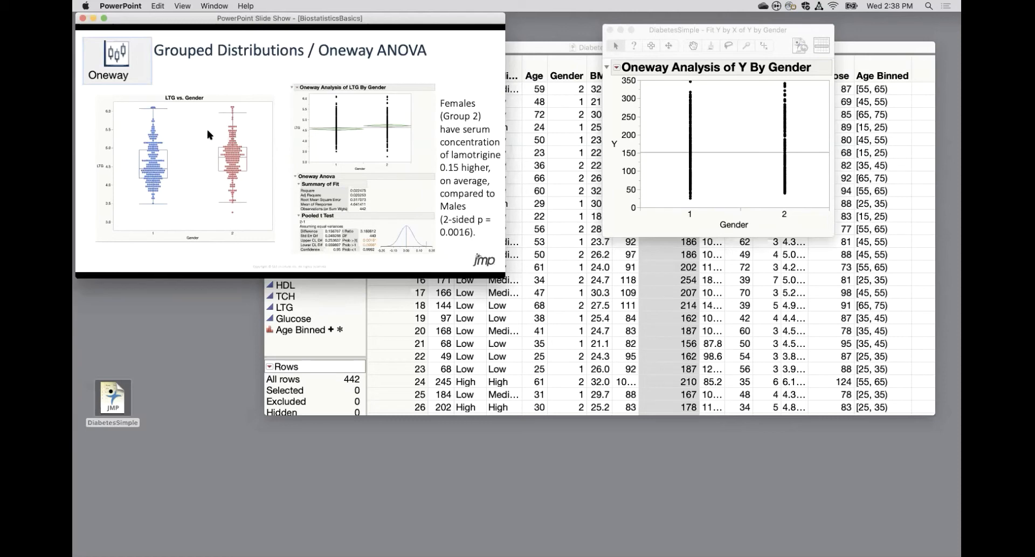
Switch to JMP and build a Graph Builder plot of Y versus Gender with points and box plots, colored by Gender, and finish it.
left_click(637, 34)
left_click(323, 6)
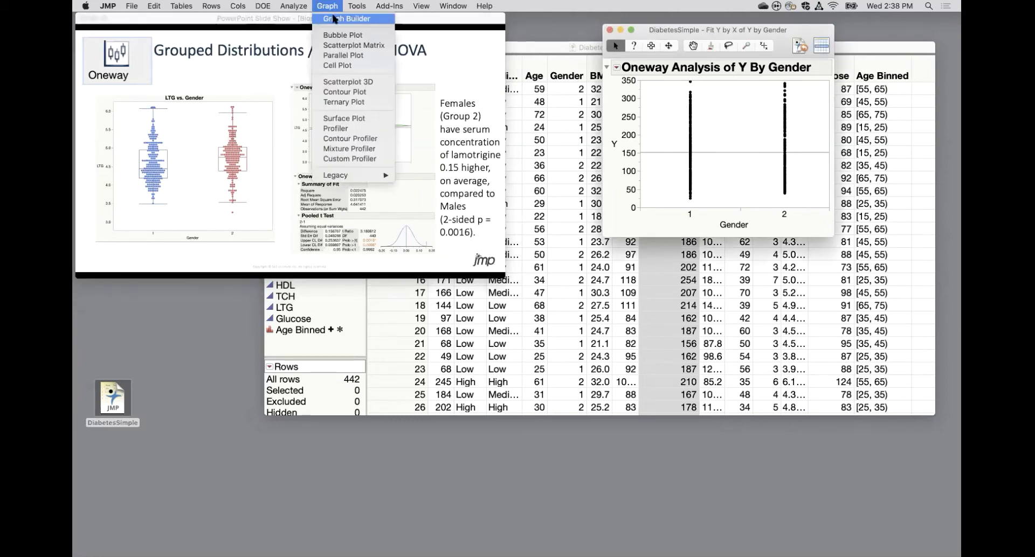
left_click(335, 19)
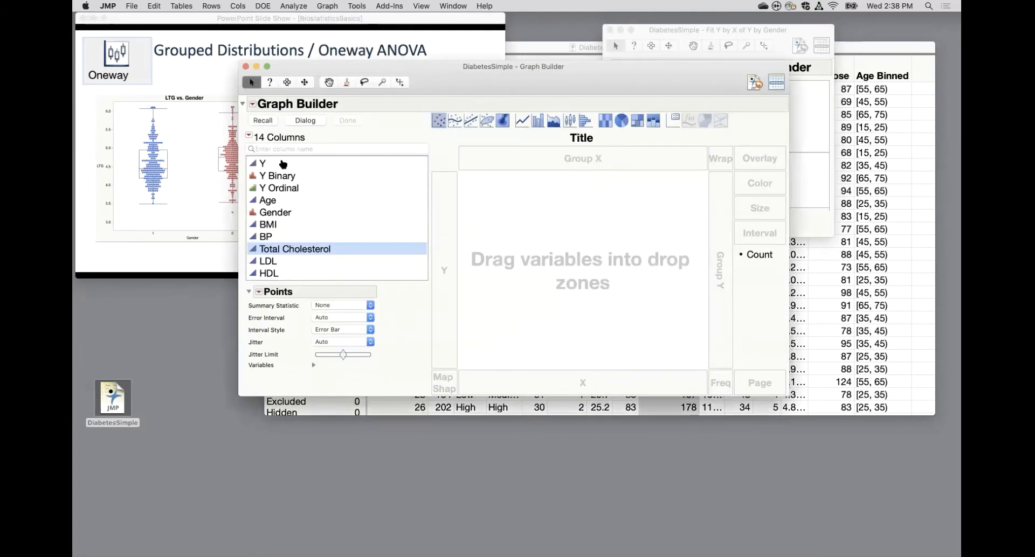
left_click_drag(264, 163, 454, 240)
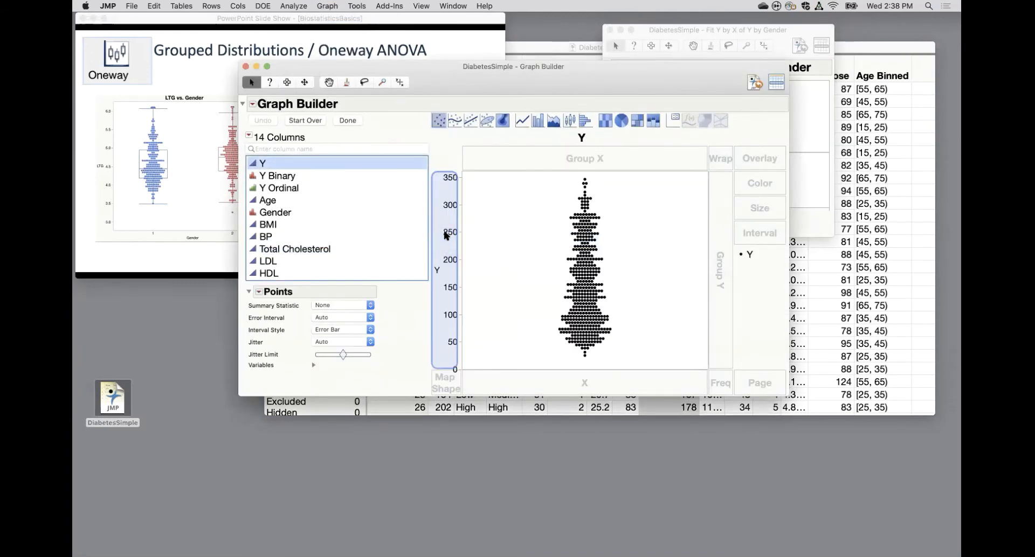
left_click_drag(270, 215, 585, 387)
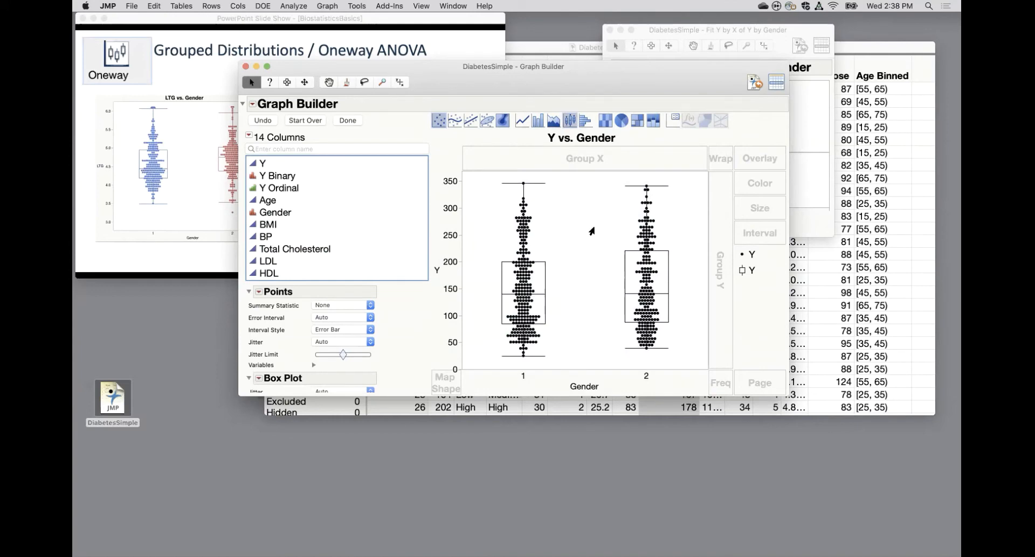
left_click_drag(276, 214, 764, 189)
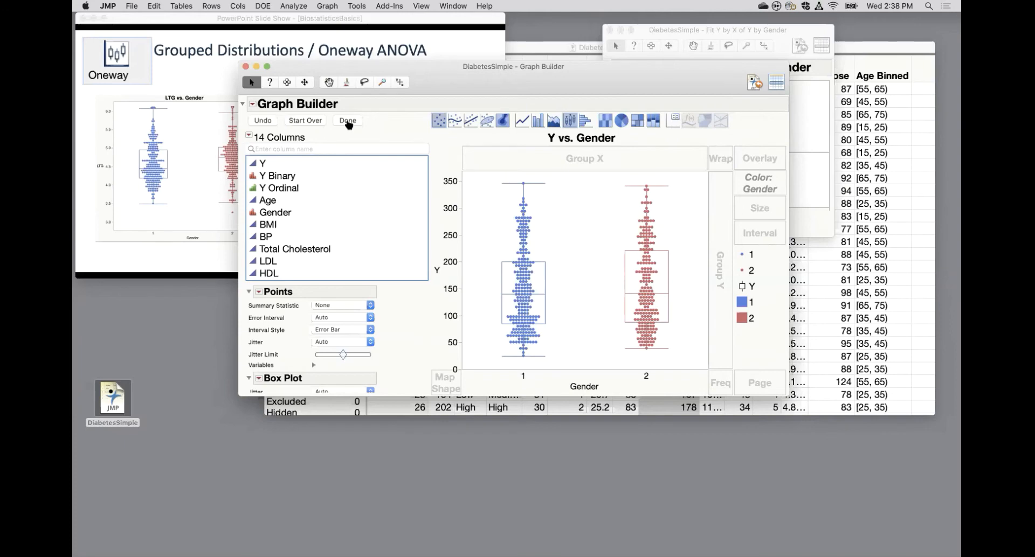
left_click(348, 120)
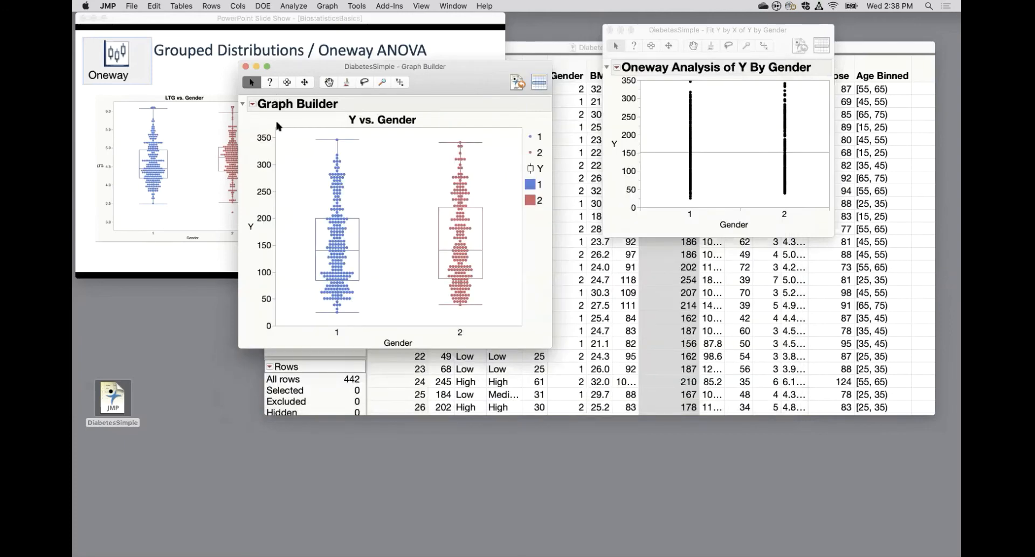
Select the whole Y vs. Gender graph with the Selection tool and clear the selection.
left_click(287, 82)
left_click_drag(257, 116, 447, 269)
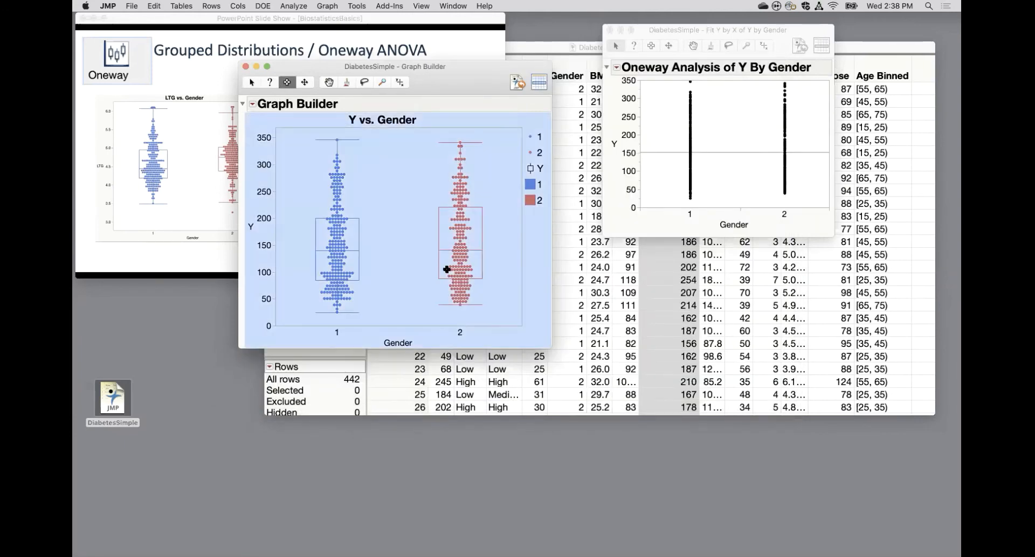
left_click(381, 169)
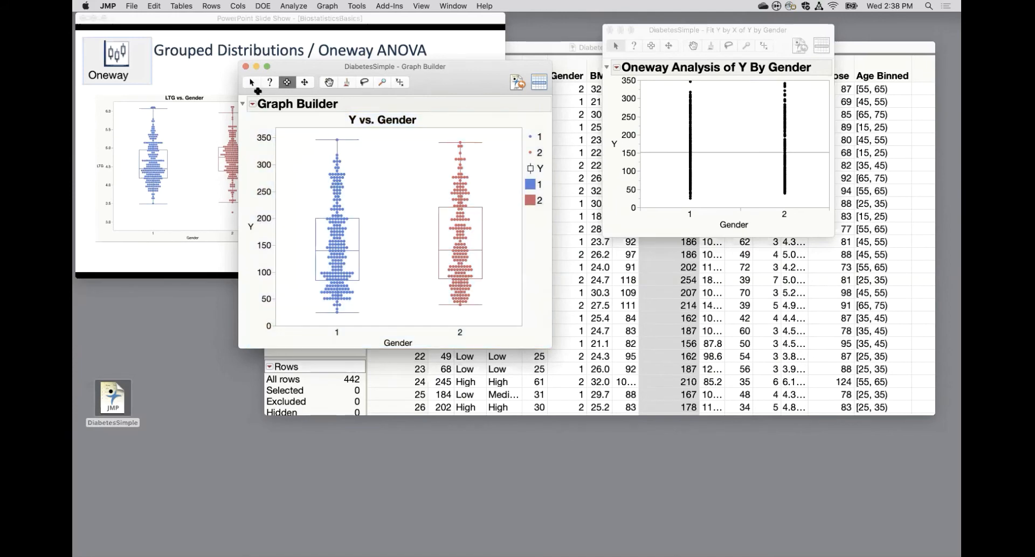
Examine the Save Script destinations and the Export option available for the Y vs. Gender graph without using either.
left_click(252, 104)
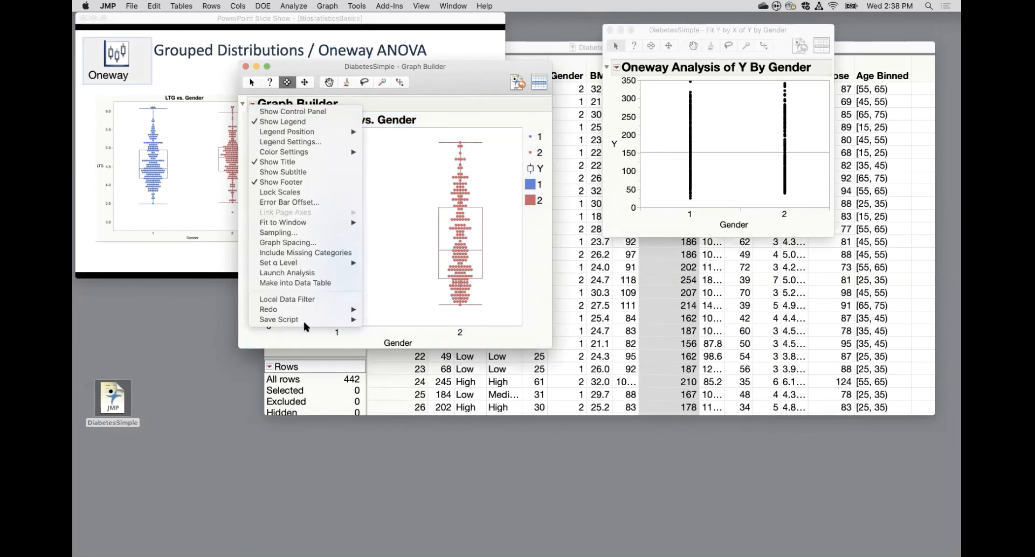
mouse_move(304, 323)
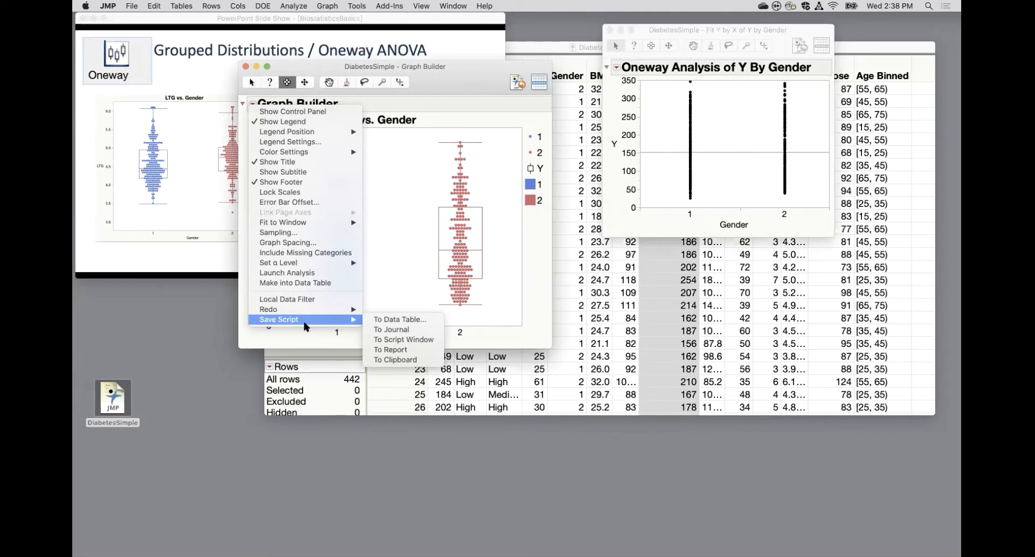
left_click(453, 70)
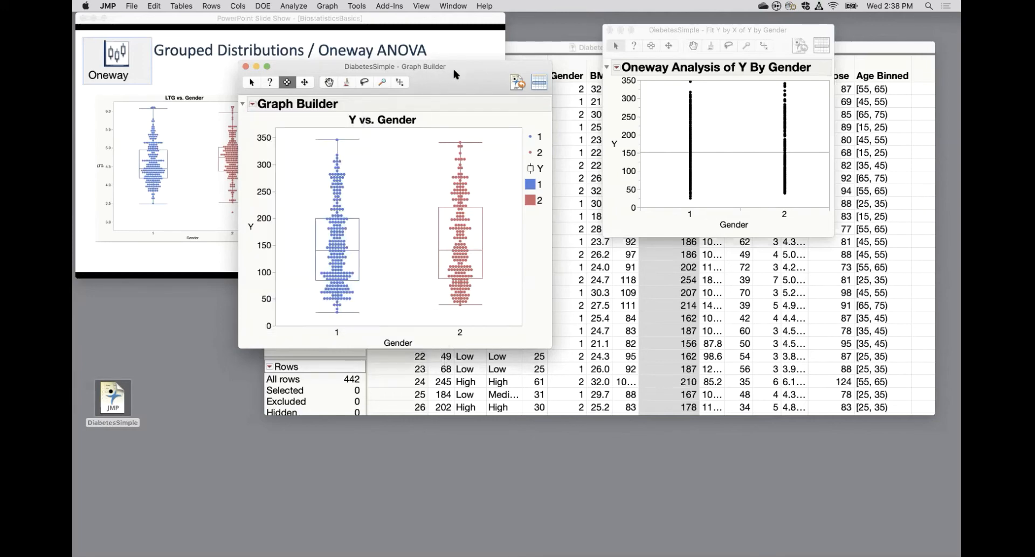
left_click(132, 6)
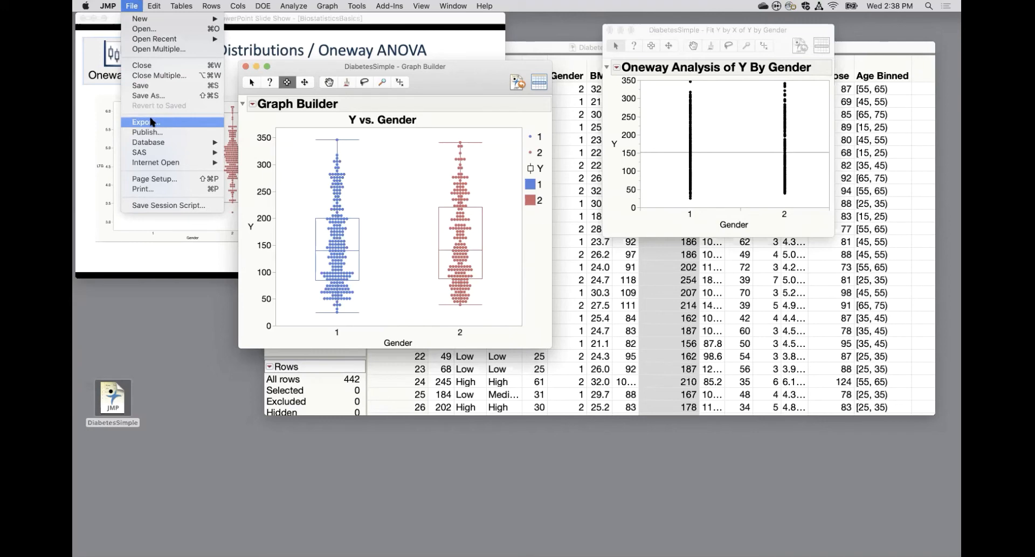
left_click(462, 70)
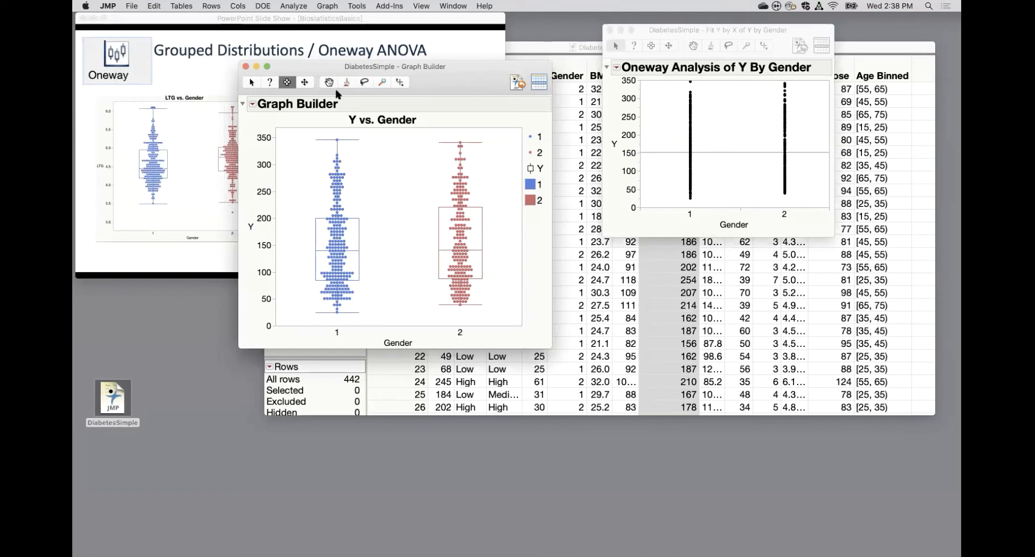
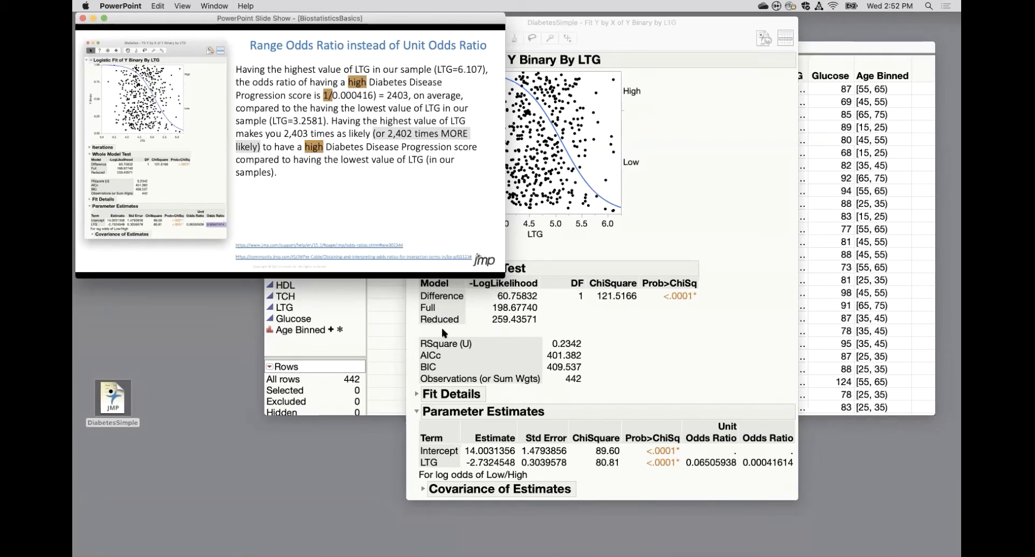
Switch to JMP, create a Distribution report for LTG, and move it clear of the data table's first columns.
left_click(369, 365)
left_click(295, 6)
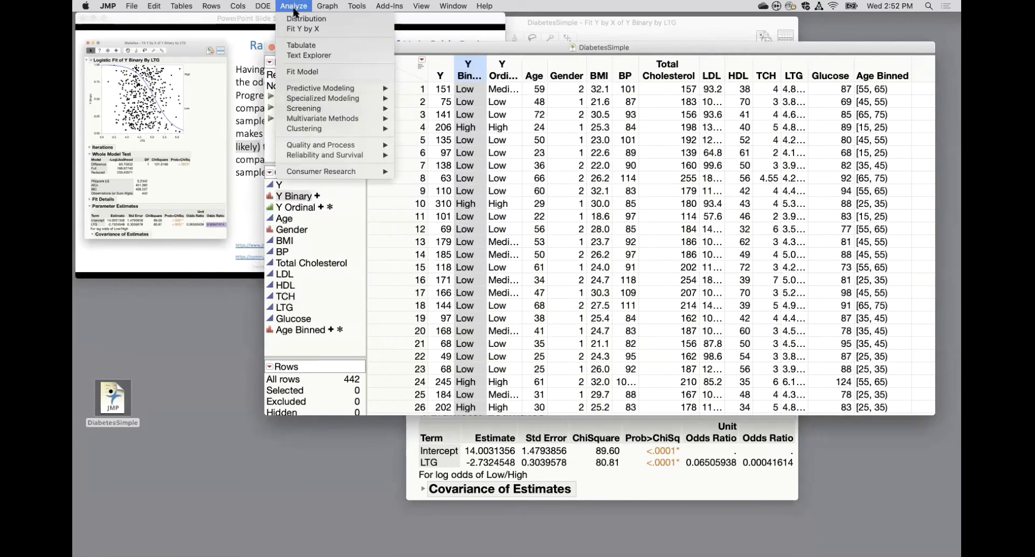
left_click(296, 19)
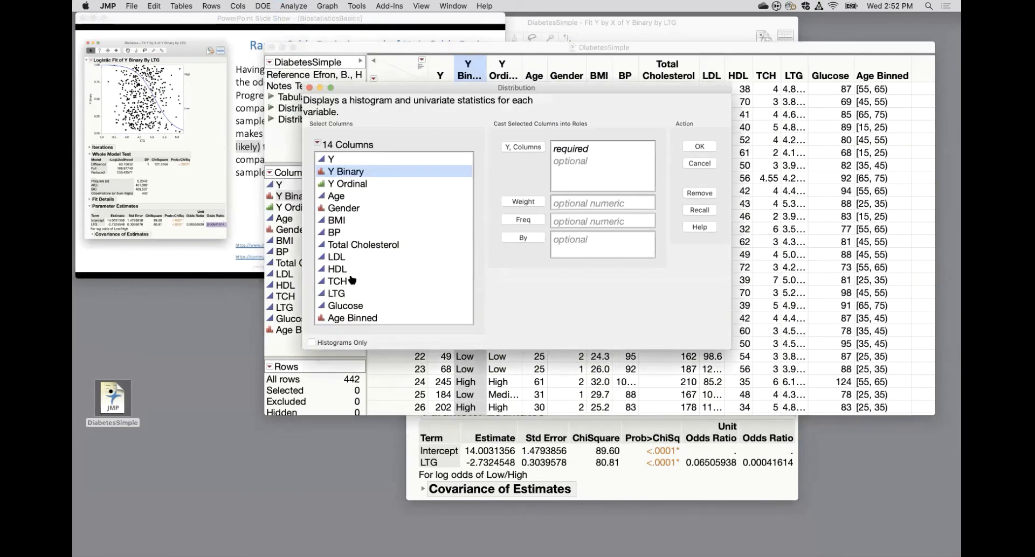
left_click(341, 294)
left_click(516, 151)
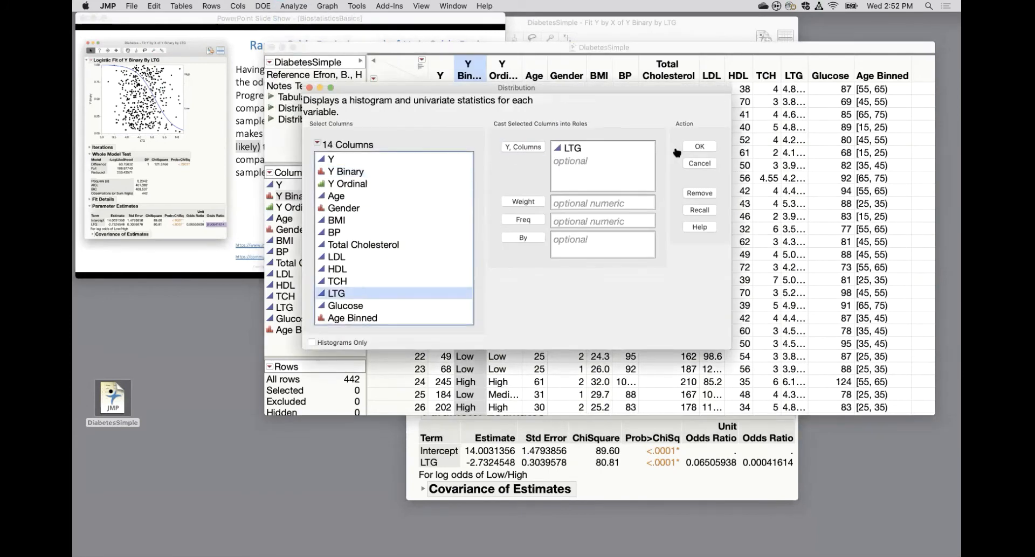
left_click(698, 147)
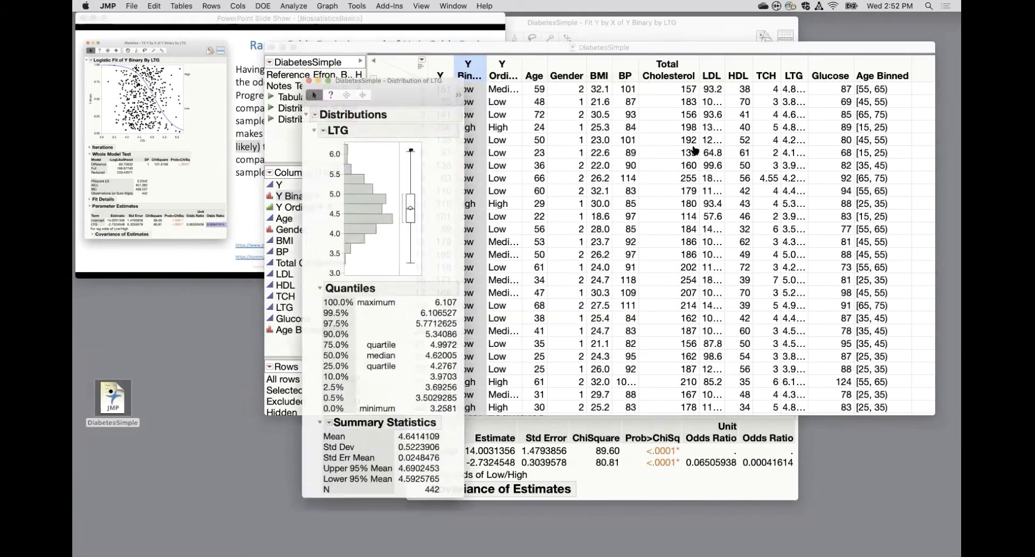
left_click_drag(426, 82, 776, 61)
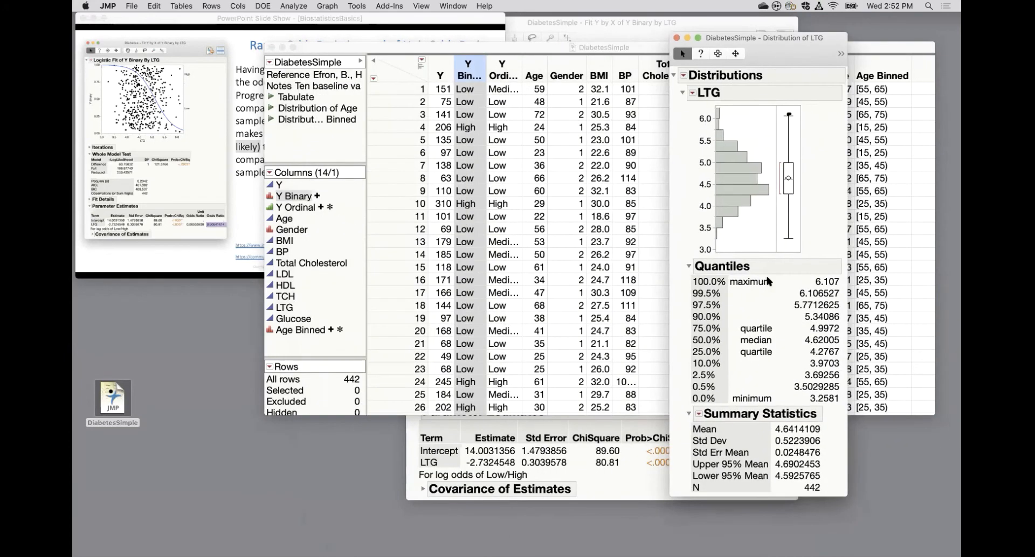
Examine the maximum and minimum LTG quantiles, then bring the PowerPoint Range Odds Ratio slide forward for comparison.
mouse_move(839, 261)
left_mouse_down()
mouse_move(823, 297)
mouse_move(843, 262)
mouse_move(833, 255)
left_mouse_up()
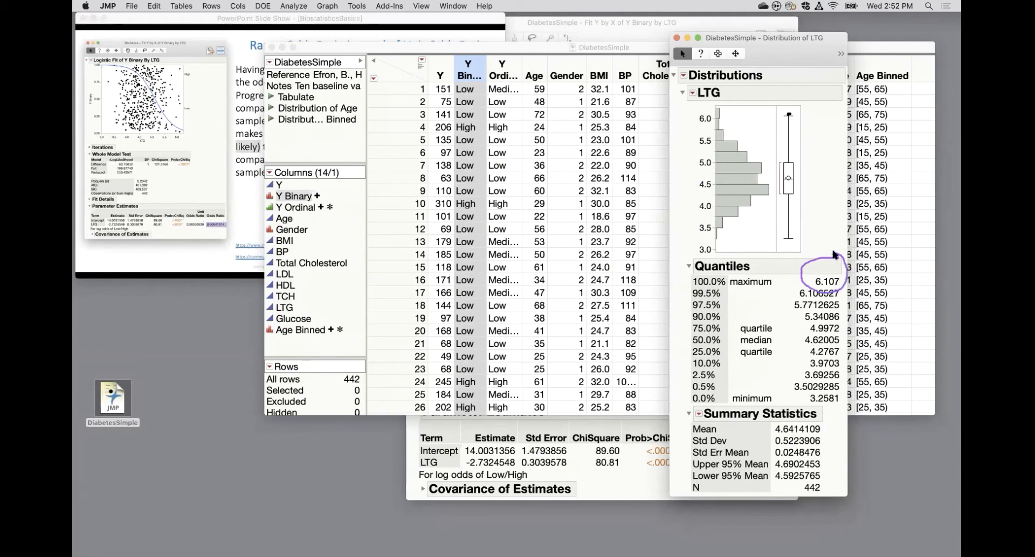
mouse_move(841, 414)
left_mouse_down()
mouse_move(805, 394)
mouse_move(842, 405)
left_mouse_up()
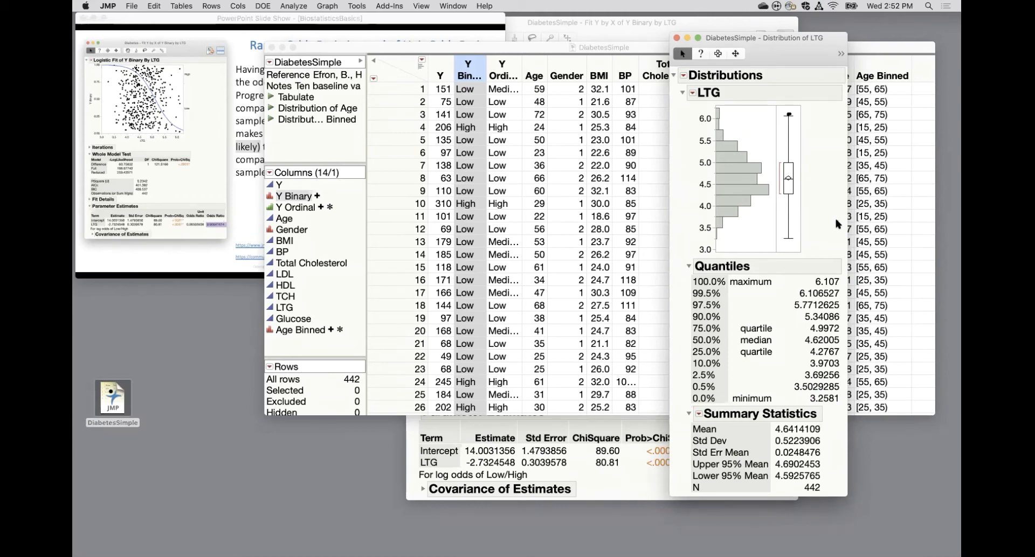
mouse_move(836, 222)
left_mouse_down()
mouse_move(833, 274)
mouse_move(826, 263)
mouse_move(841, 258)
left_mouse_up()
left_click_drag(836, 224, 828, 267)
left_click(241, 195)
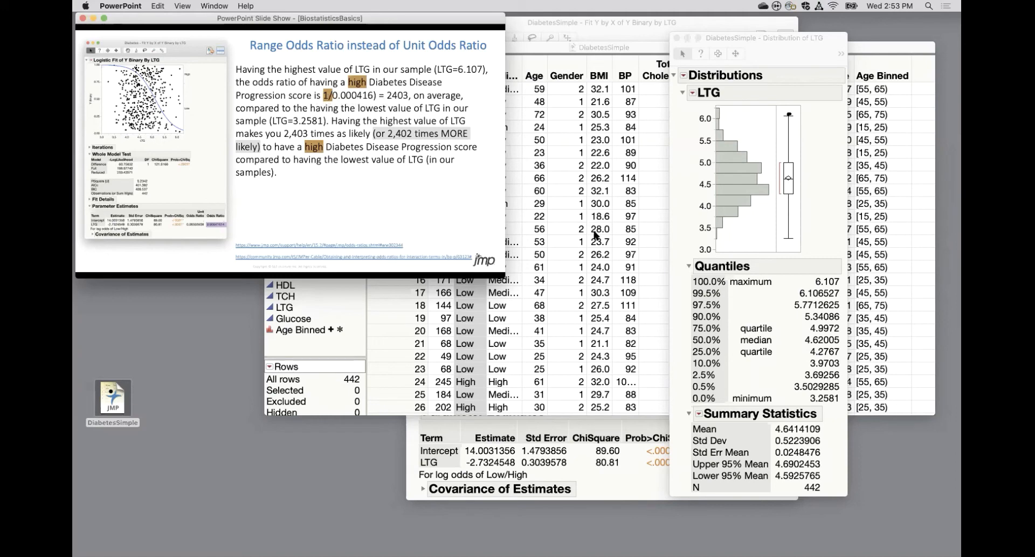
Examine the LTG odds ratios in the JMP logistic fit, then advance PowerPoint to the Contingency Table / Mosaic Plot / Relative Risk slide.
left_click(664, 437)
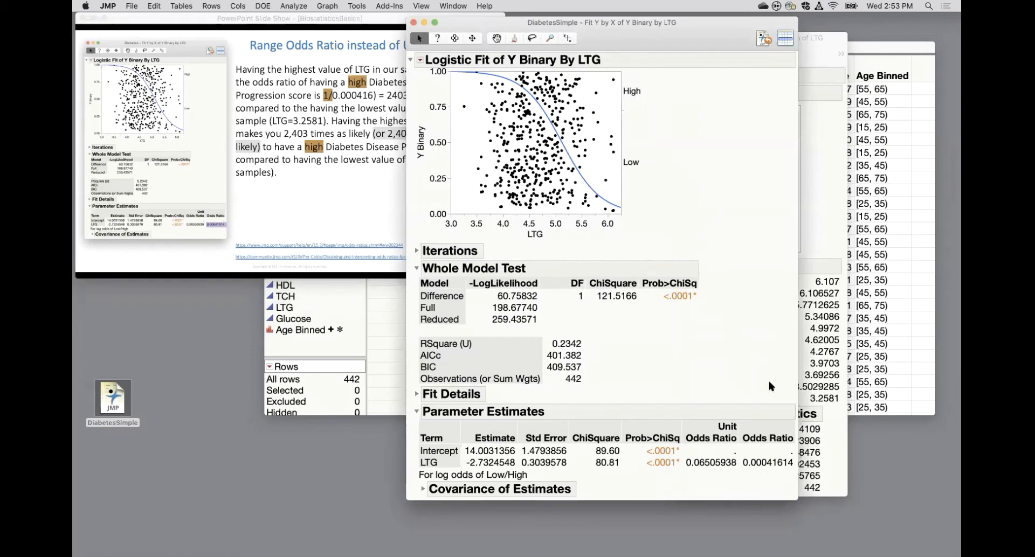
left_click_drag(763, 378, 768, 453)
mouse_move(521, 472)
left_mouse_down()
mouse_move(506, 484)
mouse_move(527, 467)
left_mouse_up()
left_click(356, 193)
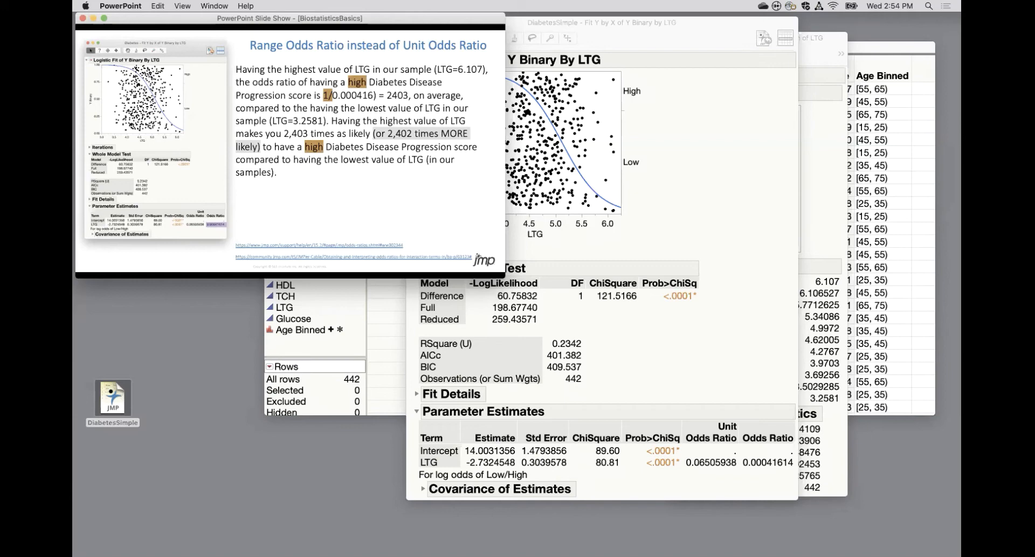
key("Right")
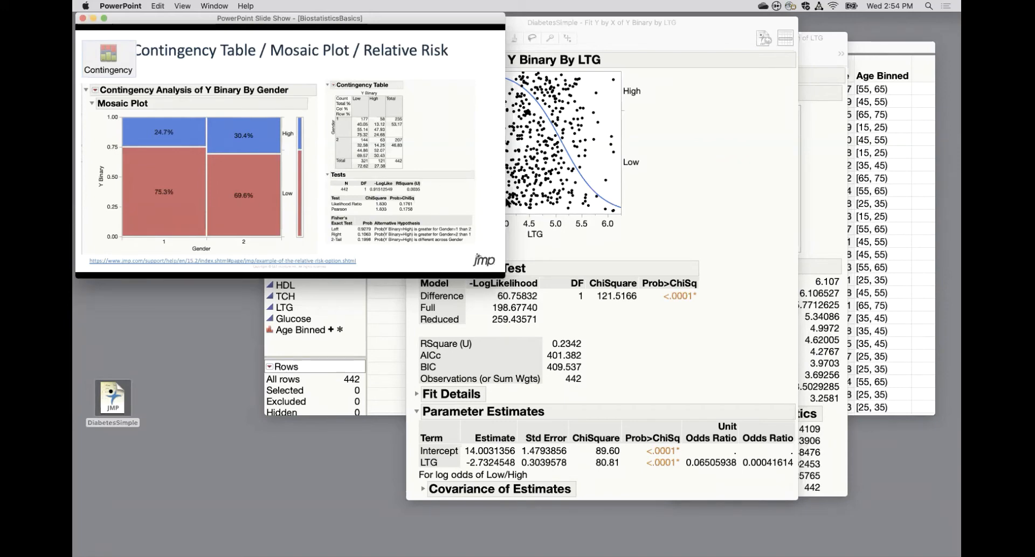
Switch to JMP and close the Y Binary by LTG logistic fit and the LTG distribution report.
left_click(769, 128)
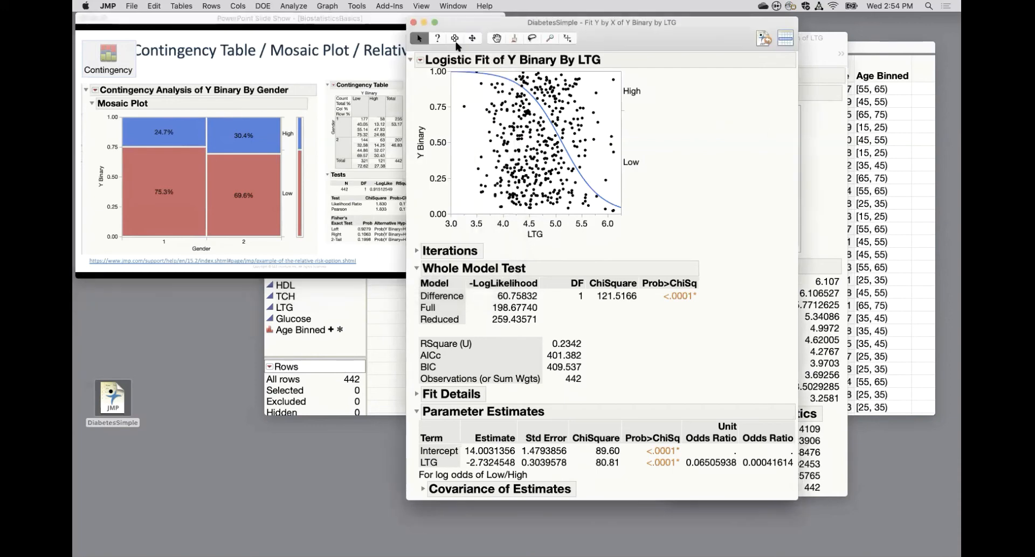
left_click(413, 23)
left_click(677, 38)
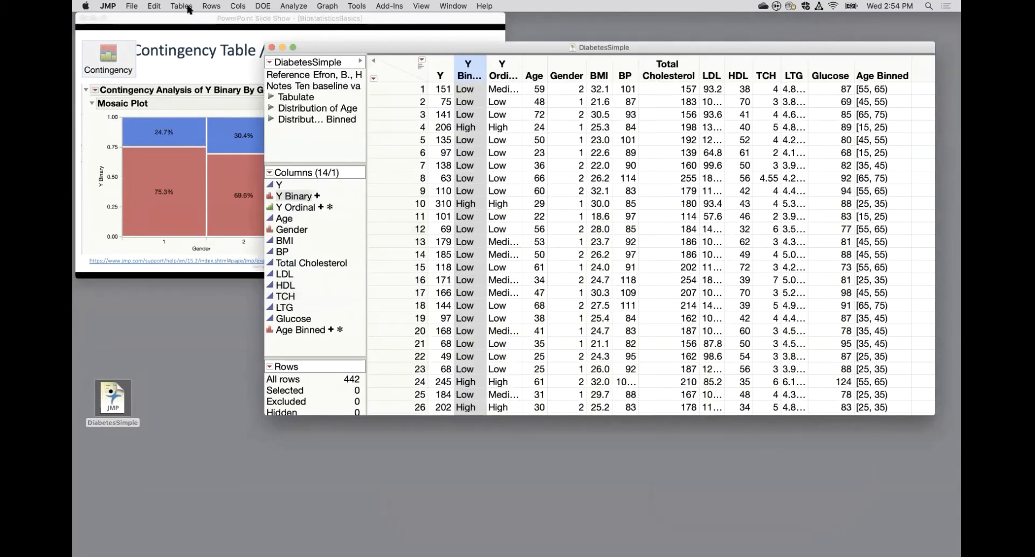
Run Fit Y by X with Y Binary as the response and Gender as the factor to produce a contingency analysis.
left_click(294, 6)
left_click(310, 29)
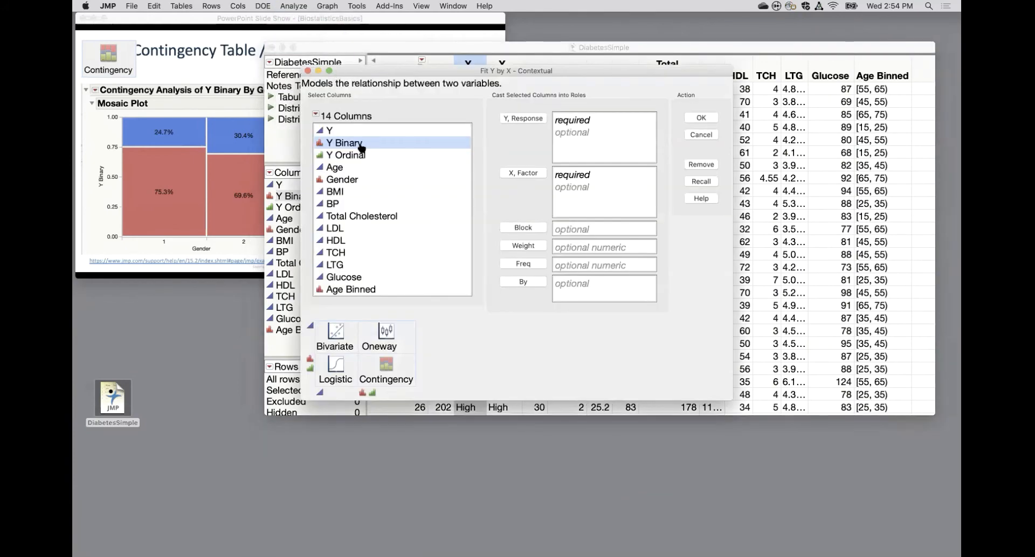
left_click(520, 118)
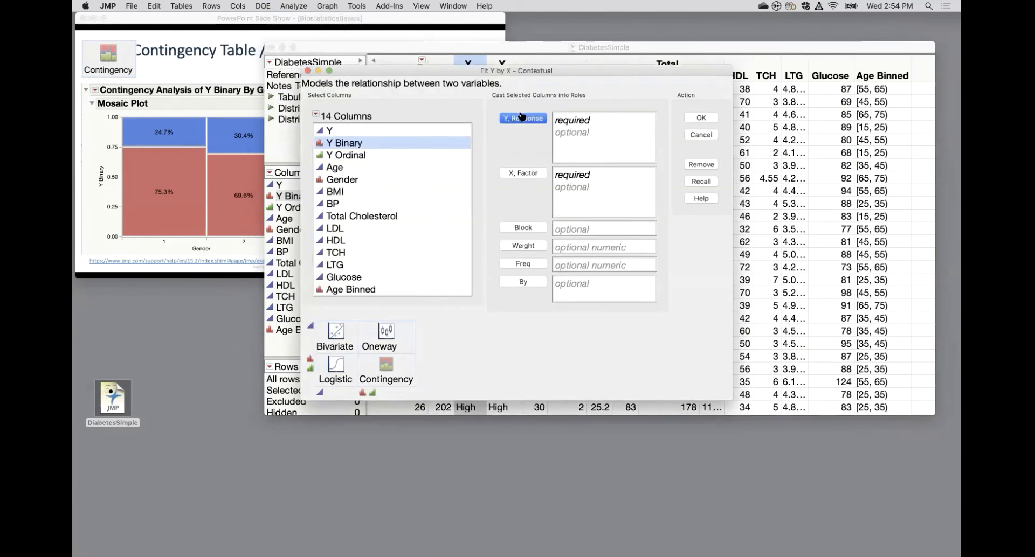
left_click(343, 181)
left_click(523, 173)
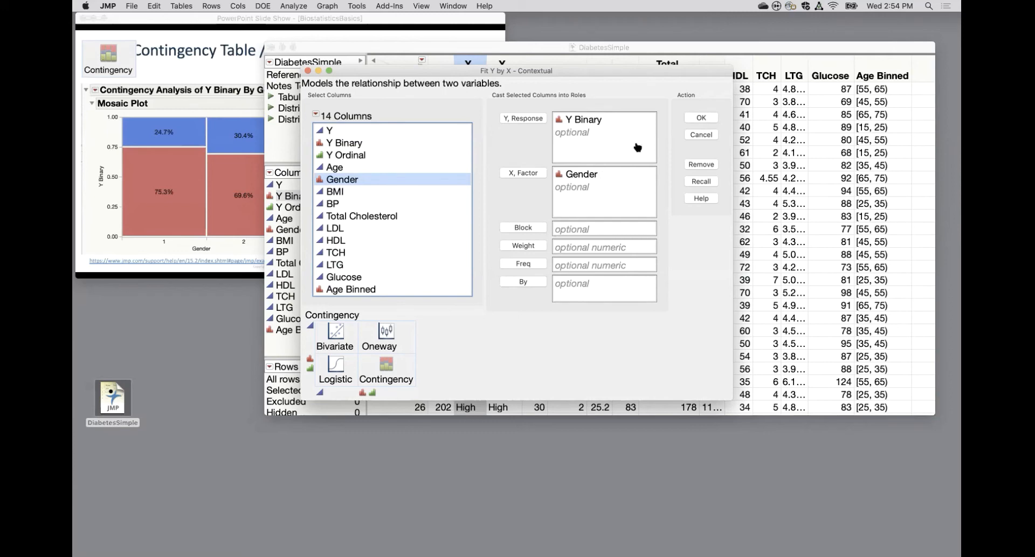
left_click(700, 118)
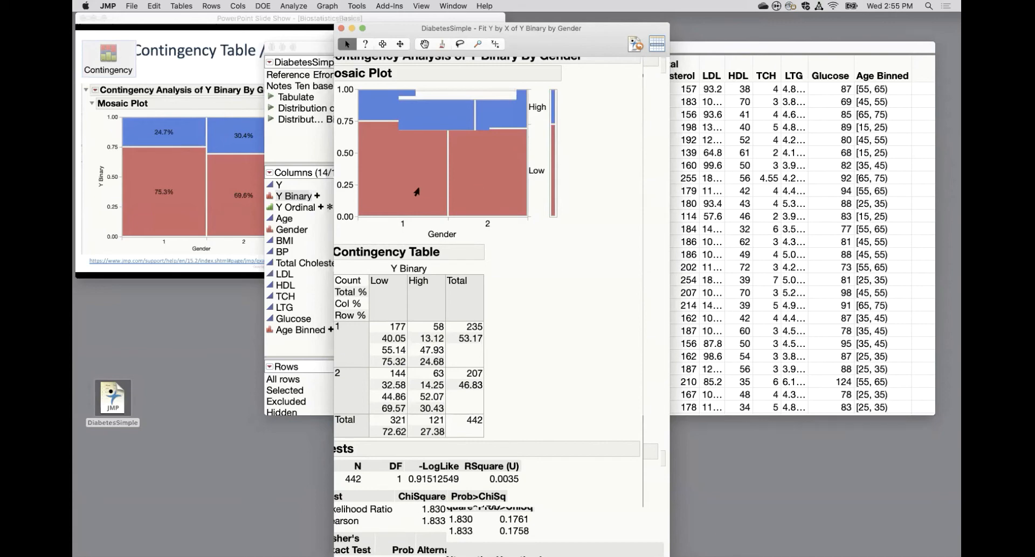
Label the cells of the Y Binary by Gender mosaic plot by count.
mouse_move(416, 191)
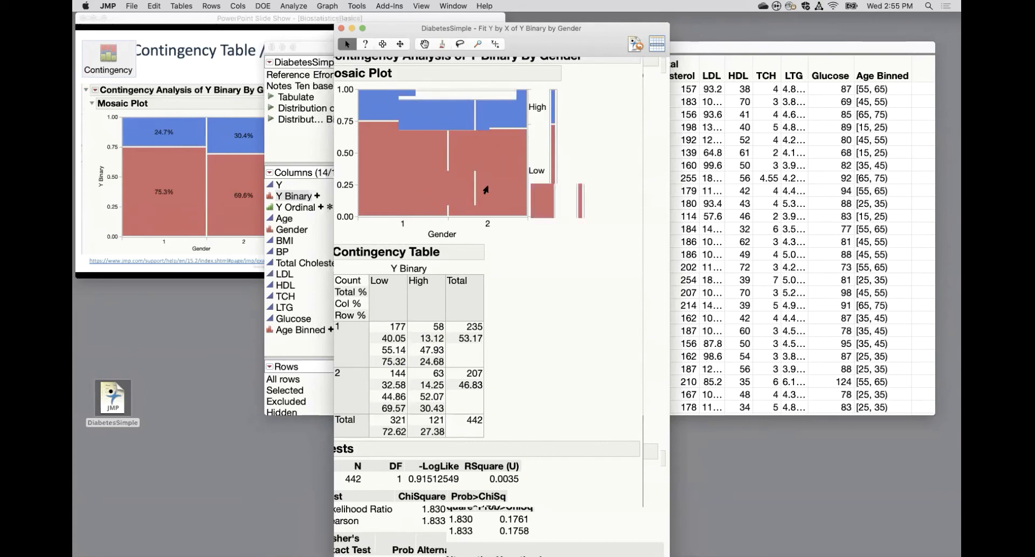
right_click(440, 168)
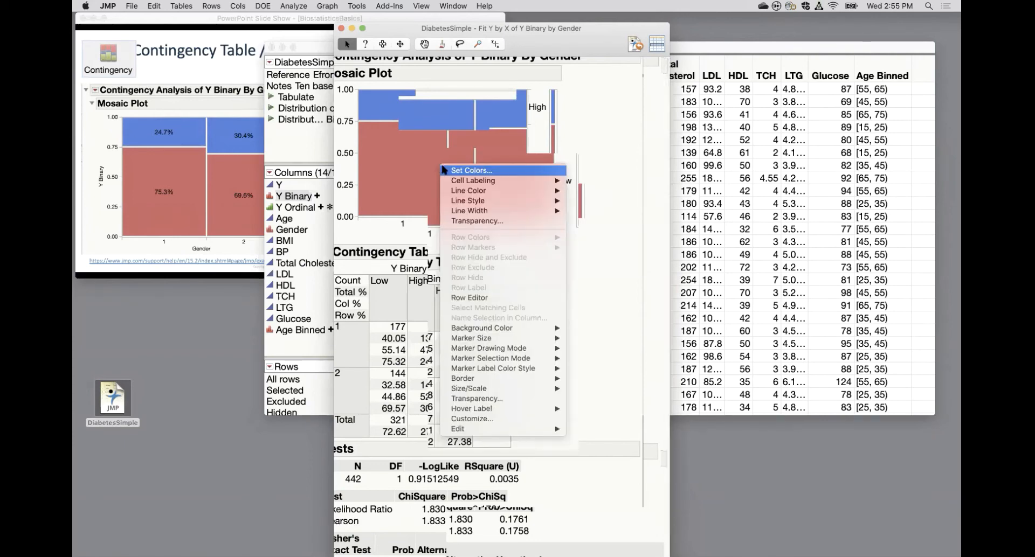
mouse_move(461, 182)
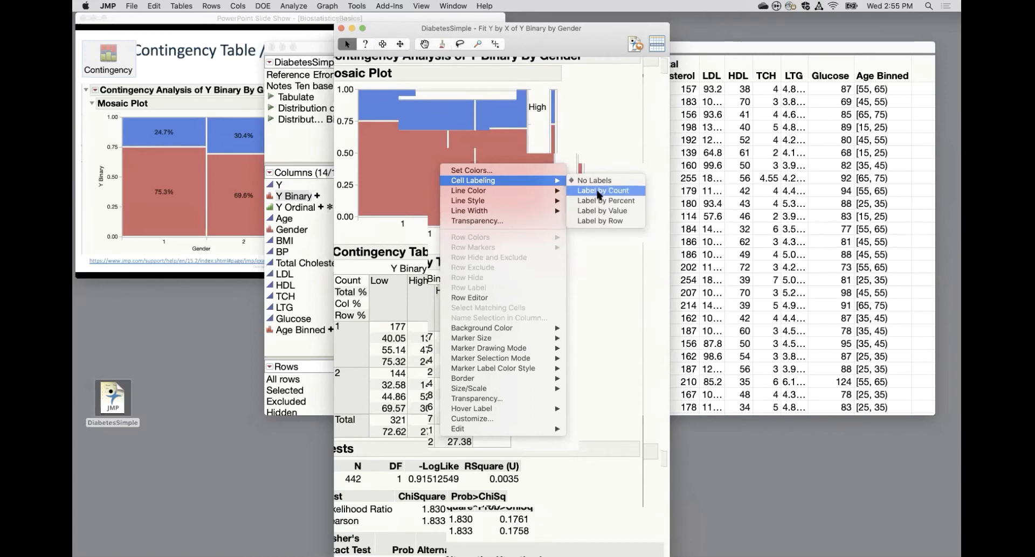
left_click(598, 191)
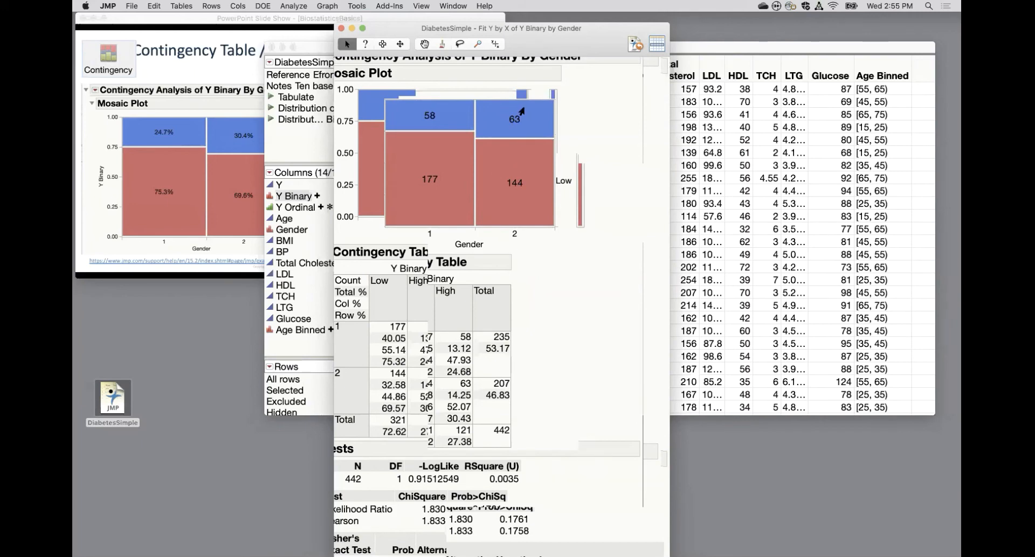
Examine the contingency table's display options without changing them, then review the tests and the mosaic plot.
scroll(617, 380, "down", 3)
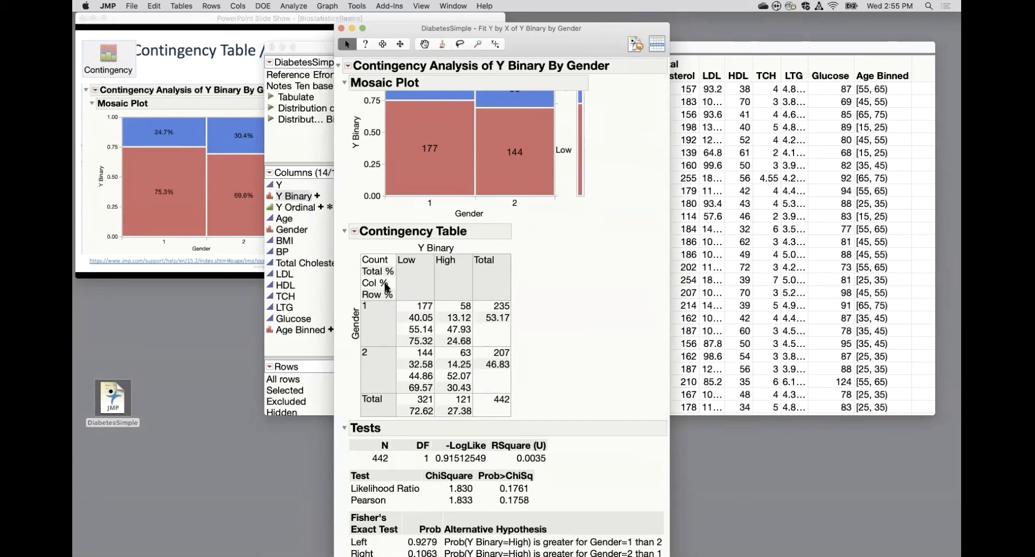
left_click(354, 231)
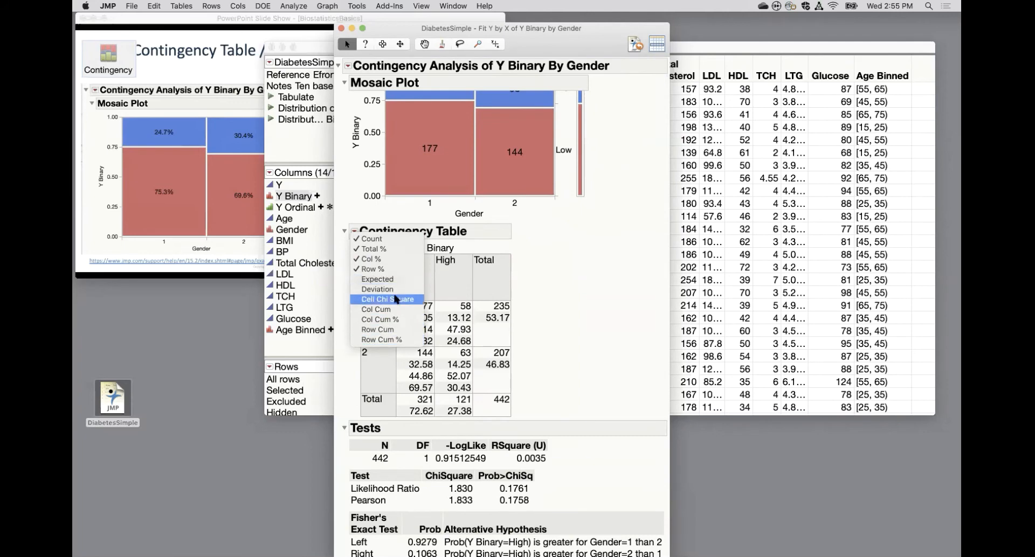
left_click(621, 297)
scroll(607, 374, "down", 1)
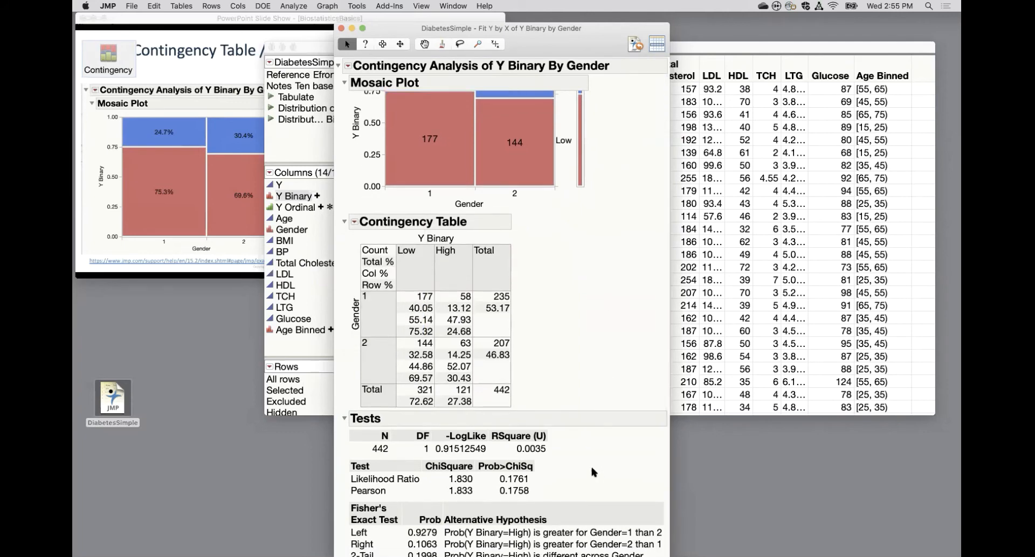
mouse_move(593, 472)
left_mouse_down()
mouse_move(555, 434)
mouse_move(507, 500)
mouse_move(542, 452)
left_mouse_up()
scroll(562, 346, "up", 4)
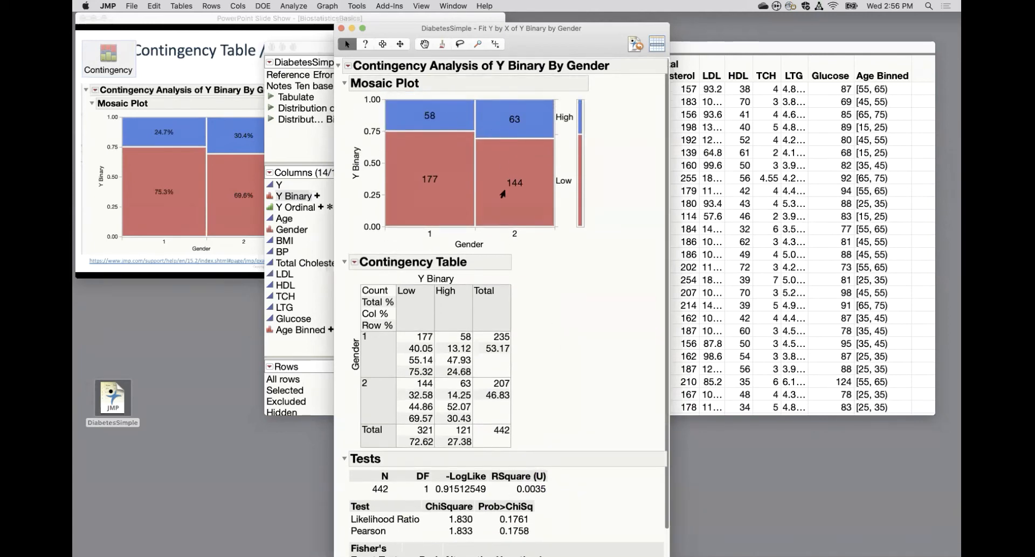
mouse_move(502, 194)
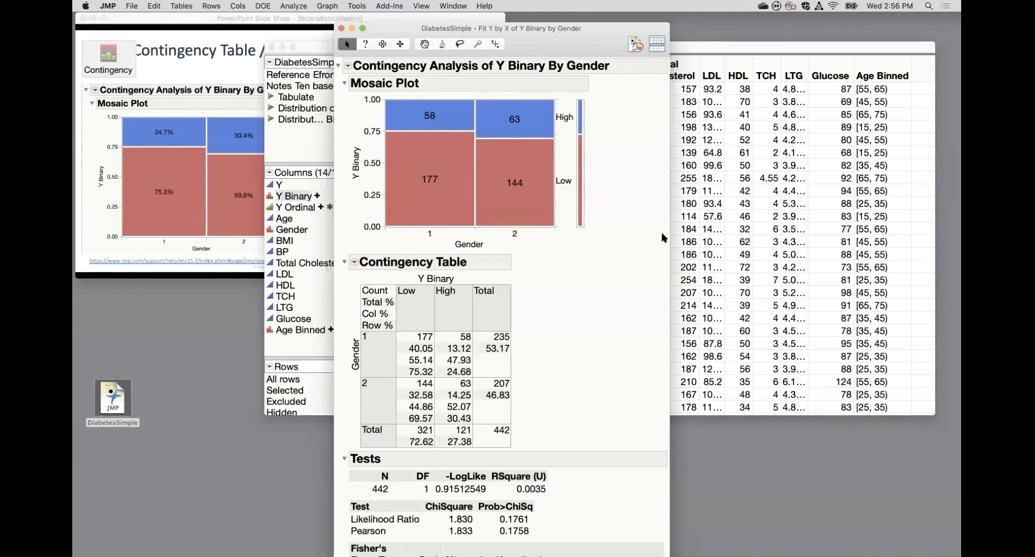
Add Relative Risk to the Y Binary by Gender contingency analysis, calculating all combinations.
scroll(664, 238, "down", 3)
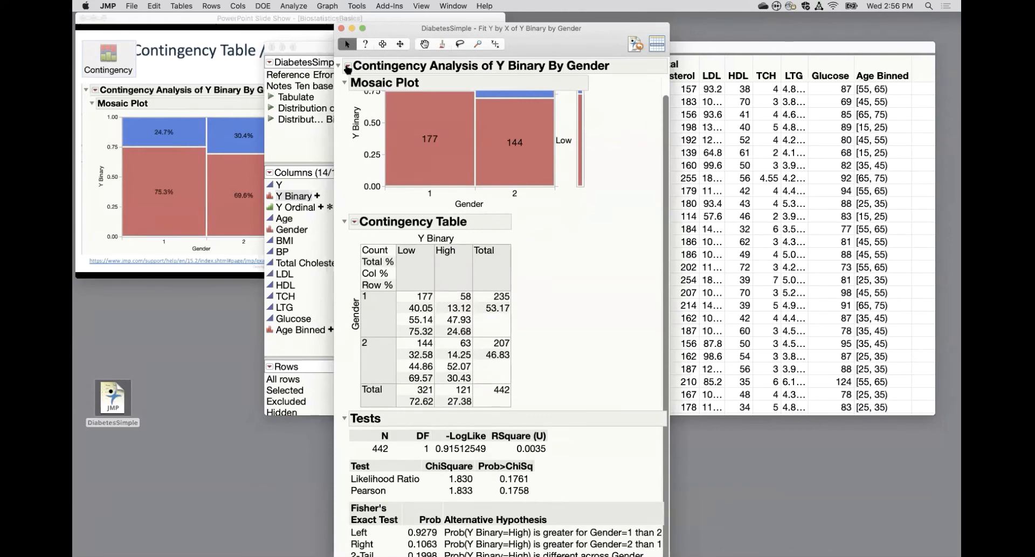
left_click(348, 66)
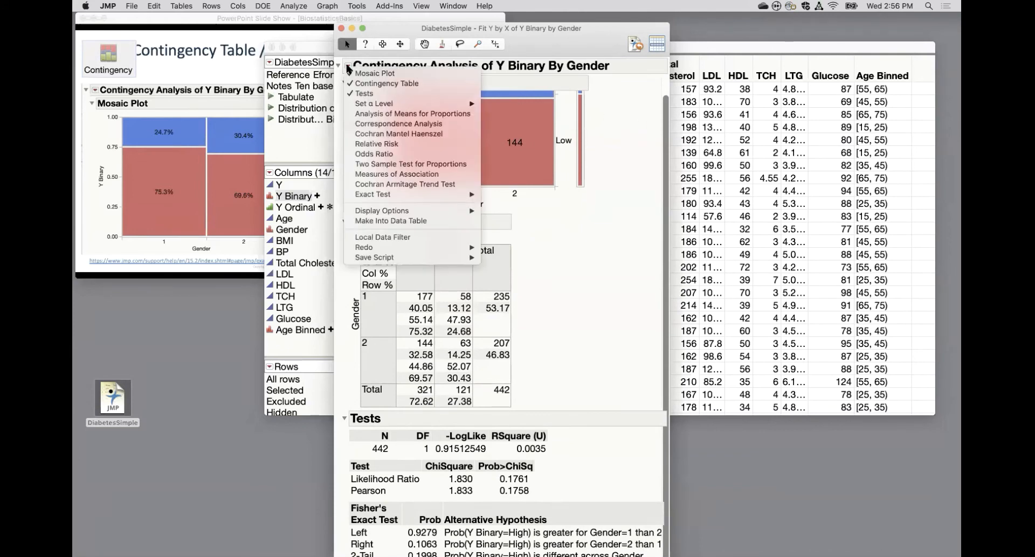
left_click(364, 145)
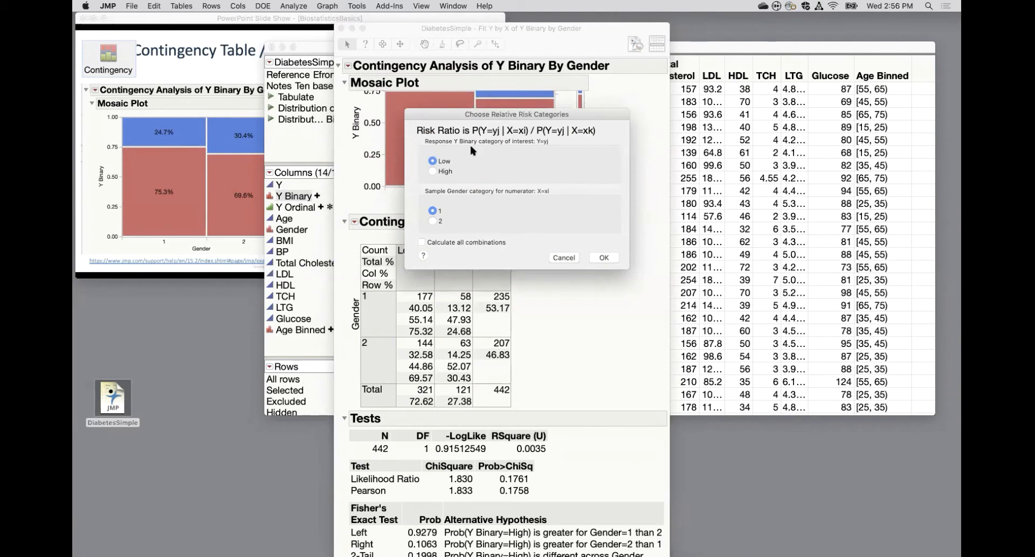
left_click(422, 243)
left_click(602, 258)
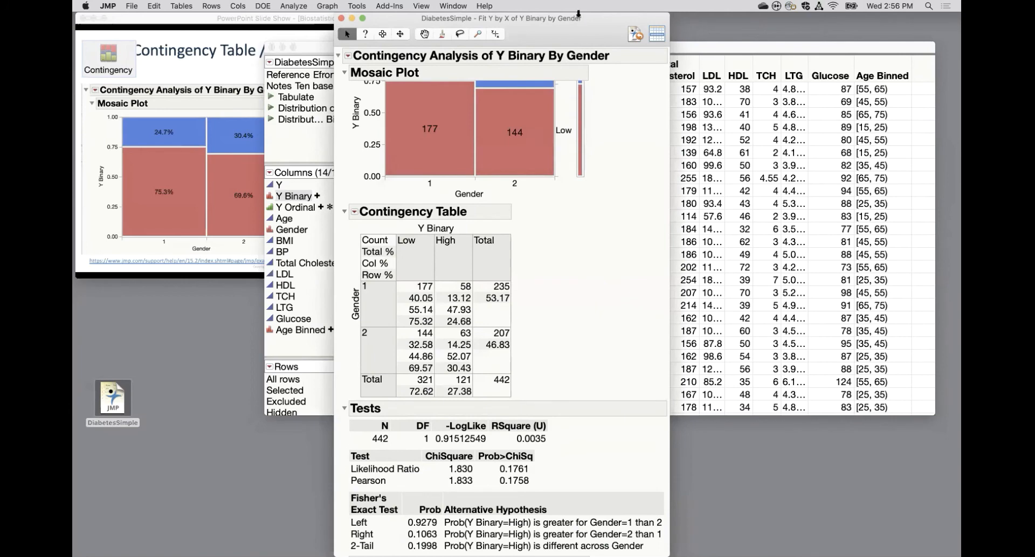
Reposition the Y Binary by Gender report and bring it in front of the data table with its Relative Risk table in view.
left_click_drag(578, 16, 578, 28)
left_click_drag(591, 96, 610, 8)
scroll(591, 232, "down", 6)
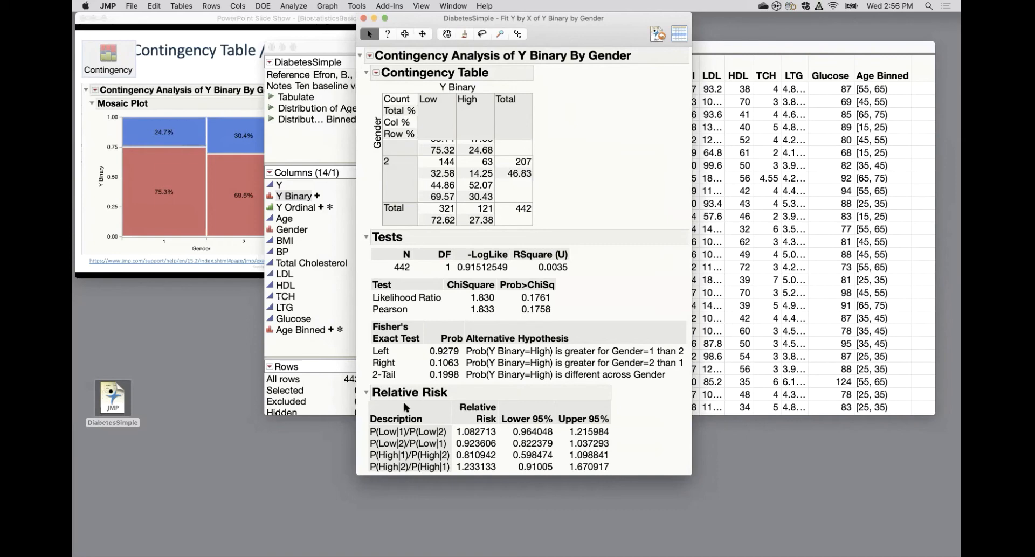
left_click(351, 411)
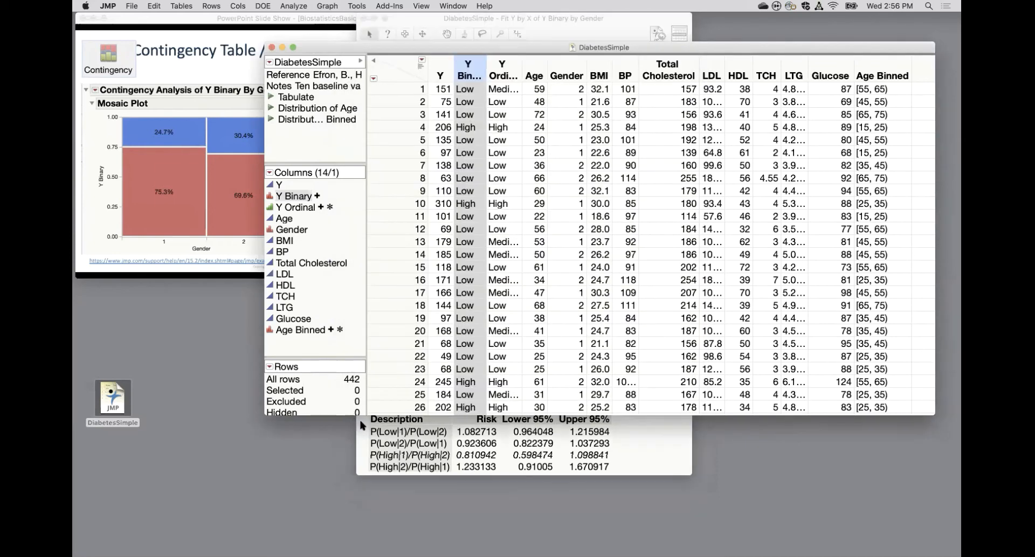
left_click(360, 423)
Examine the Relative Risk descriptions, then switch to PowerPoint and advance to the slide interpreting the relative risk.
mouse_move(362, 408)
left_mouse_down()
mouse_move(398, 423)
mouse_move(404, 414)
left_mouse_up()
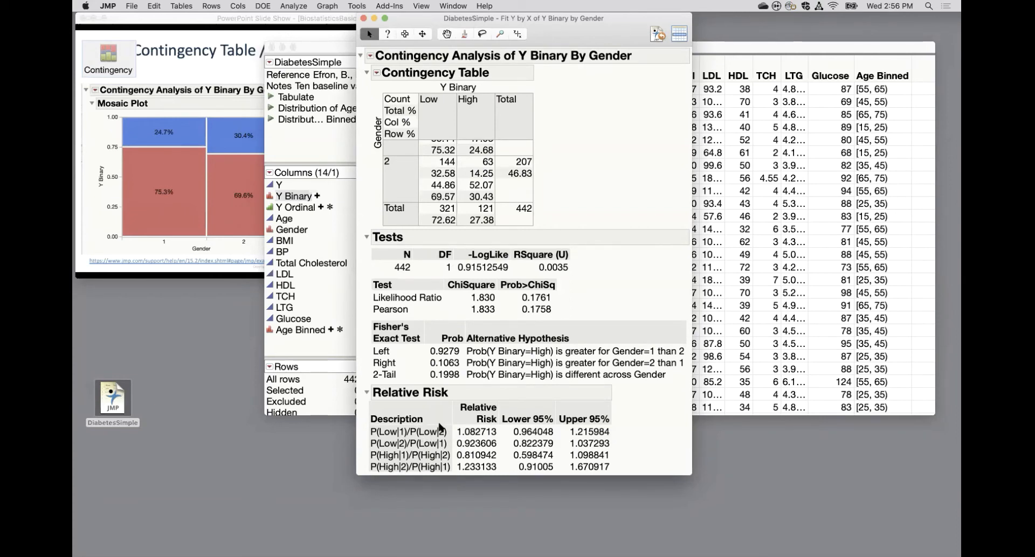
left_click(249, 251)
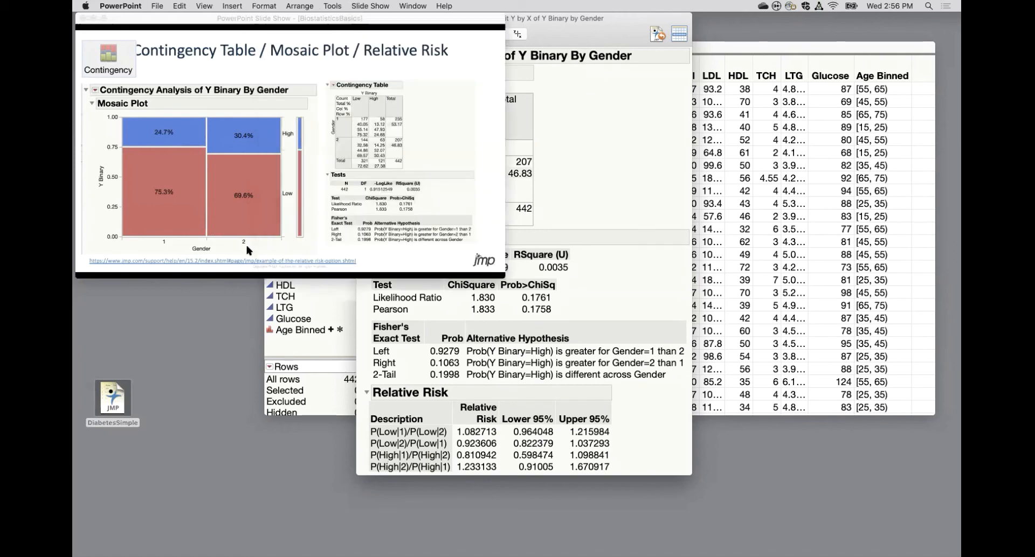
left_click(462, 151)
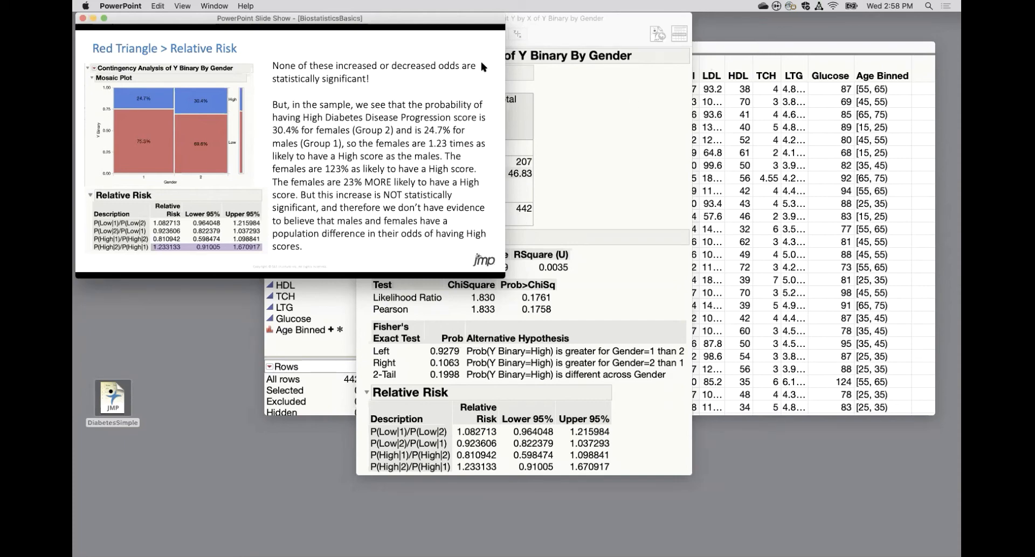
Close the Y Binary by Gender report and advance the PowerPoint slide show to the Survival Analysis slide.
left_click(557, 22)
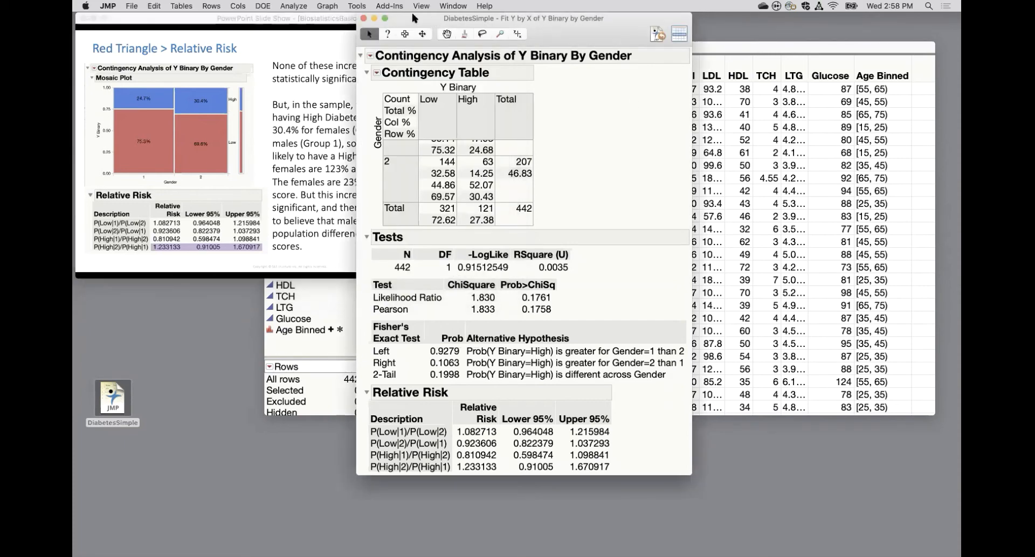
left_click(364, 20)
left_click(311, 31)
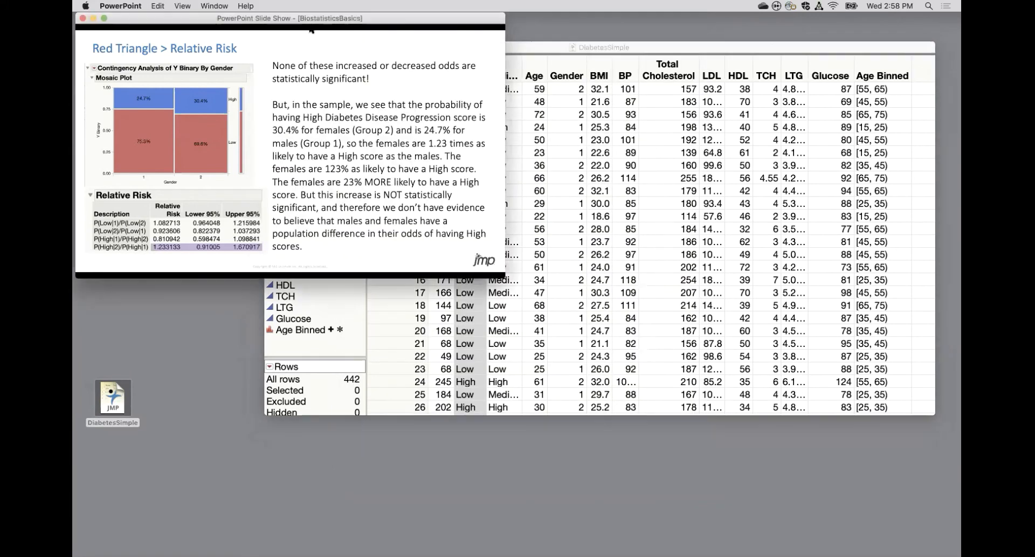
left_click(387, 182)
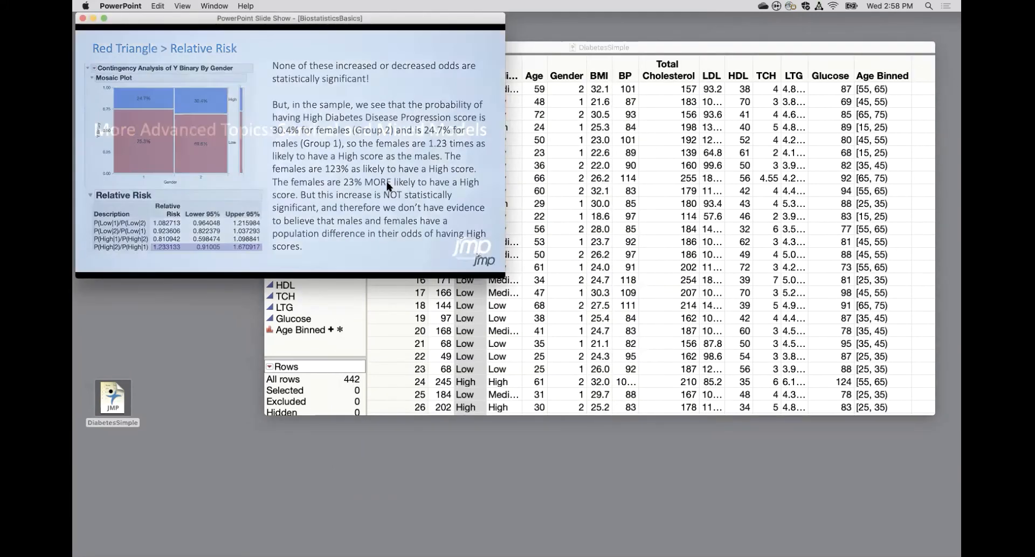
left_click(387, 182)
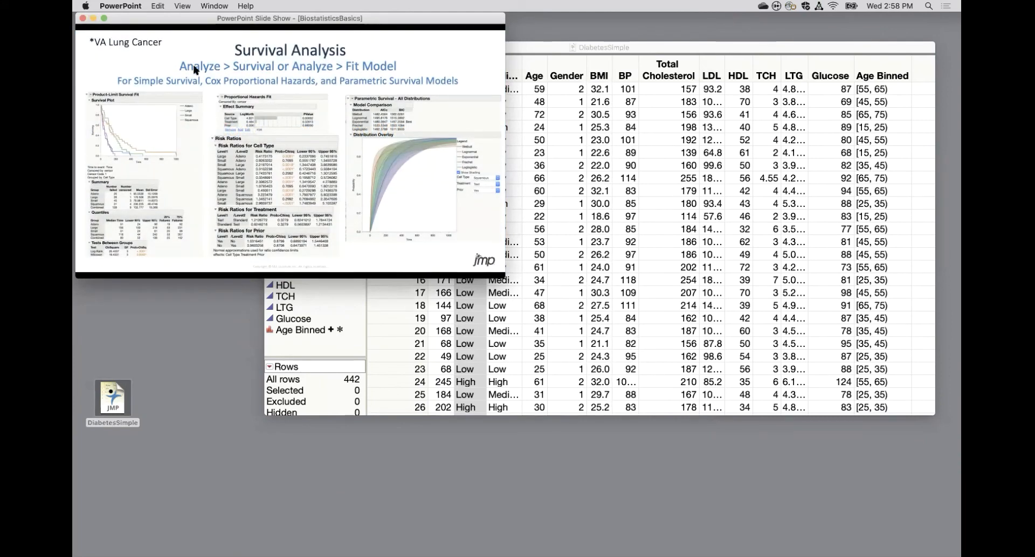
Look through JMP's Reliability and Survival analyses down to Fit Proportional Hazards, then return to the PowerPoint slide show.
left_click(535, 359)
left_click(293, 10)
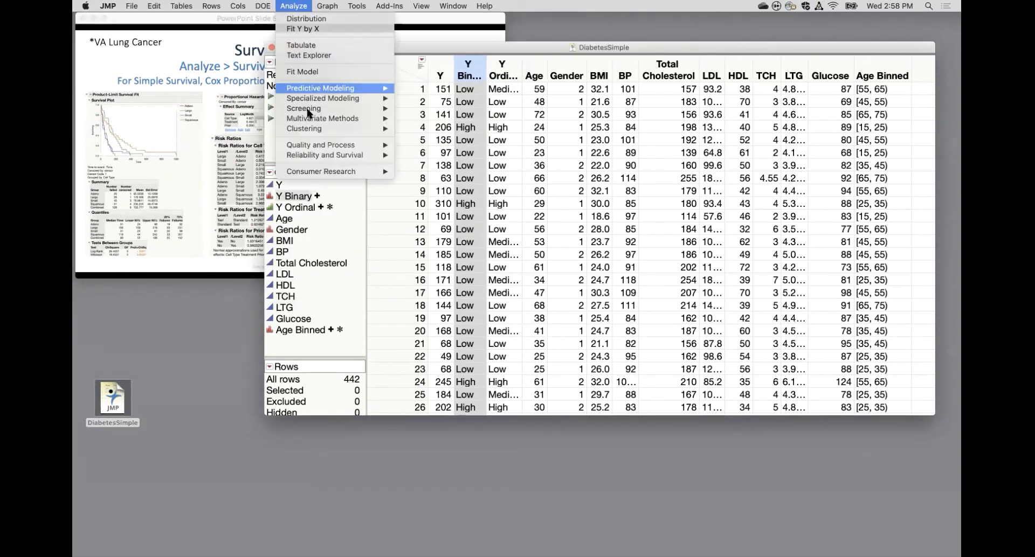
mouse_move(317, 159)
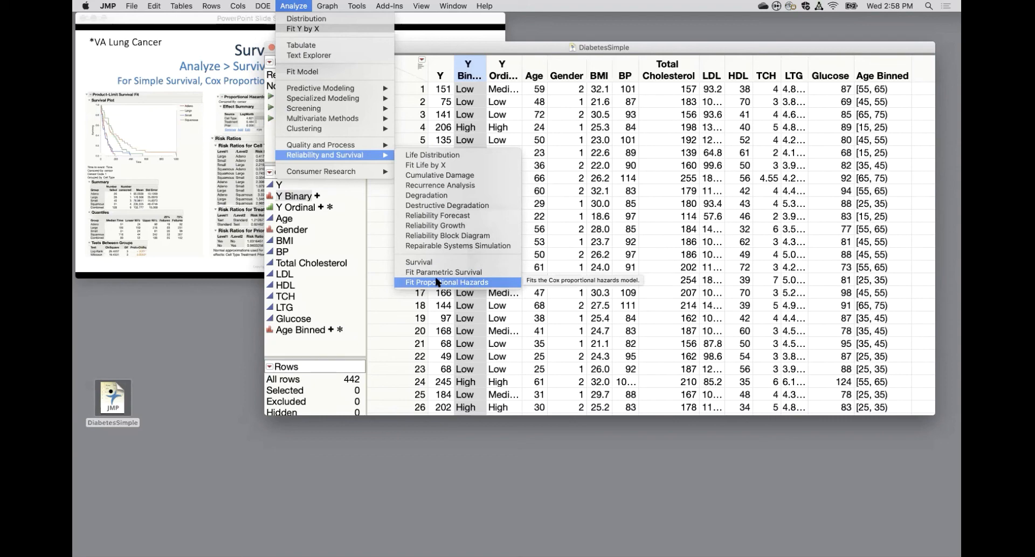
left_click(249, 173)
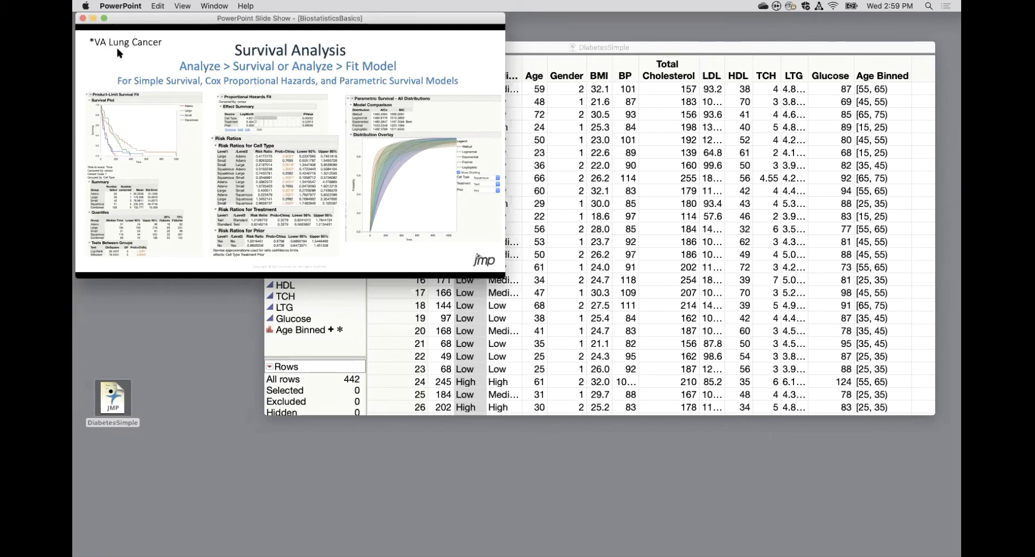
Open JMP's Sample Data Library folder, then return to the Survival Analysis slide in PowerPoint.
left_click(544, 47)
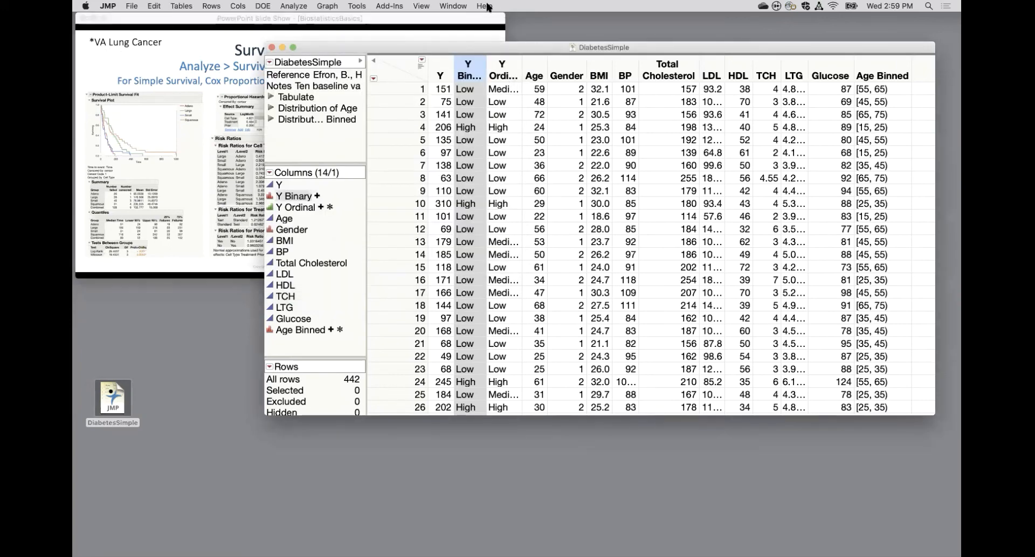
left_click(485, 5)
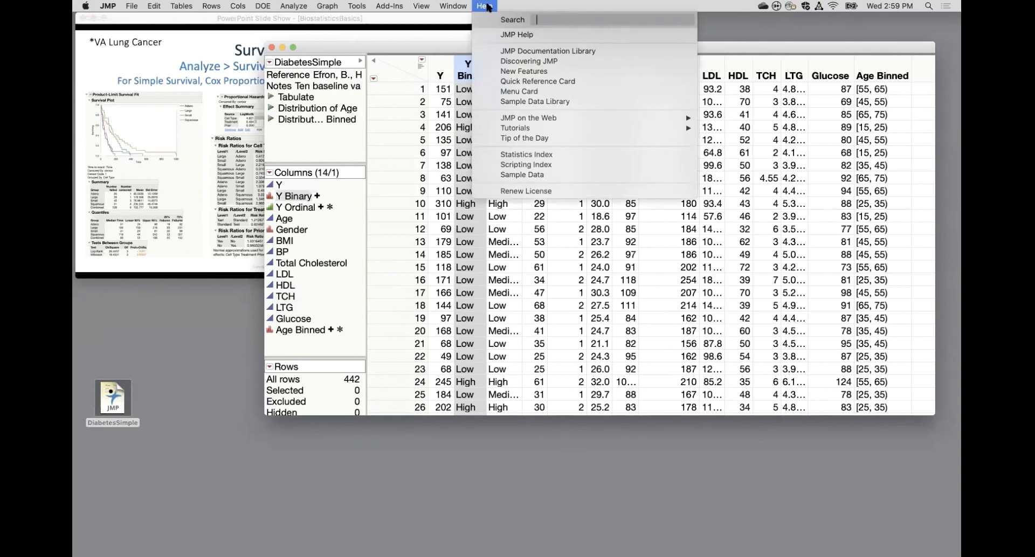
left_click(513, 101)
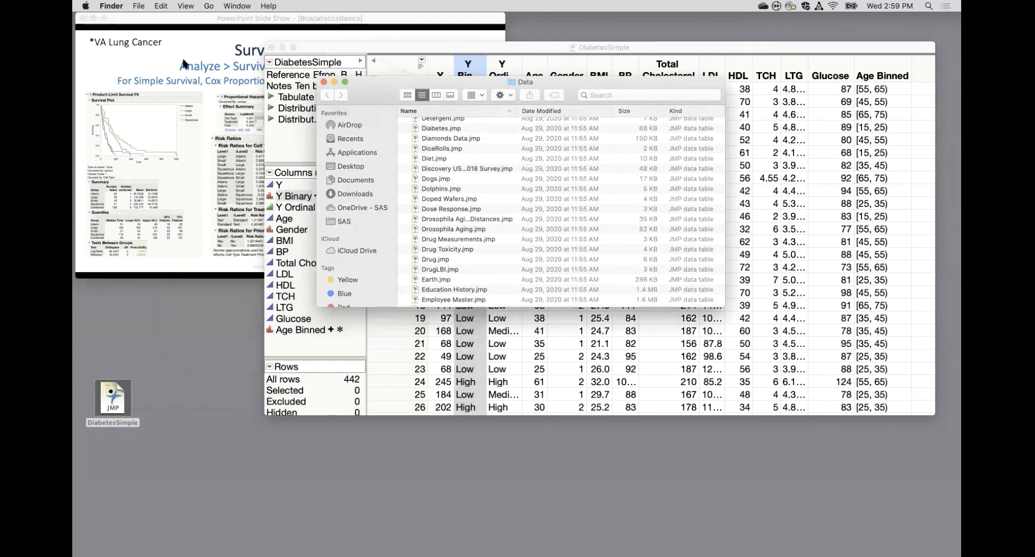
left_click(156, 51)
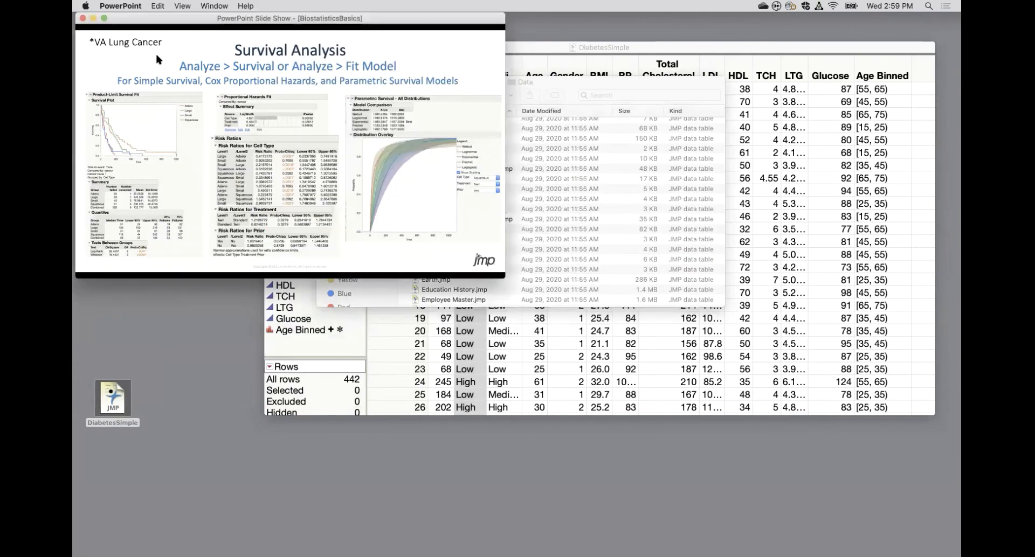
Advance through the Mixed Models slides for the Machine and Cholesterol Stacked examples to the closing contact slide.
left_click(263, 95)
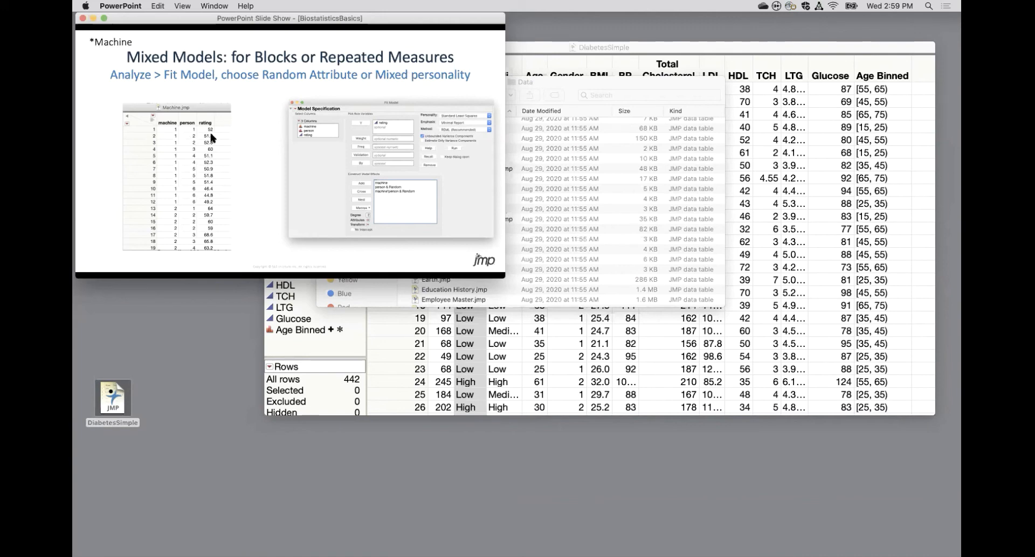
left_click(275, 169)
left_click(275, 170)
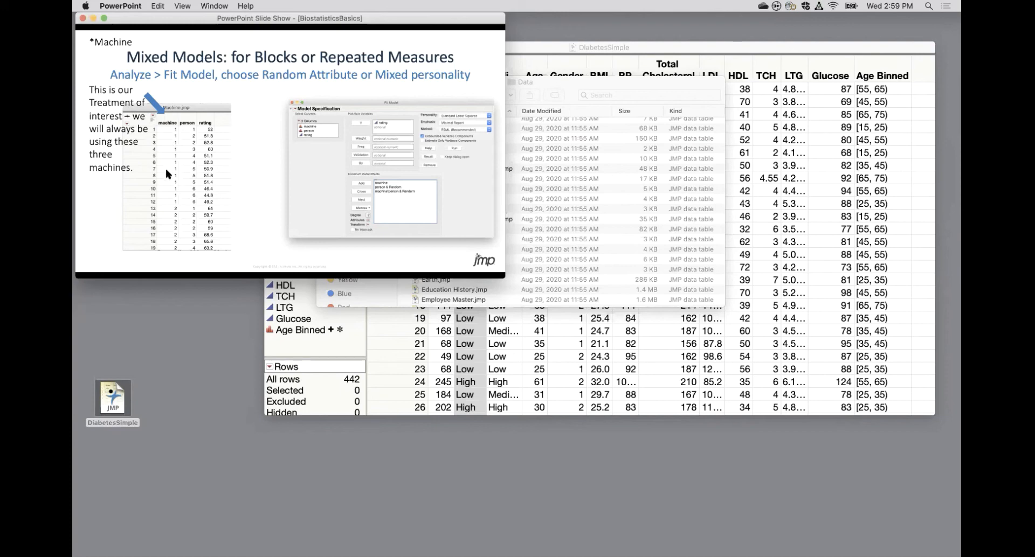
key("Right")
key("Right")
key("Right")
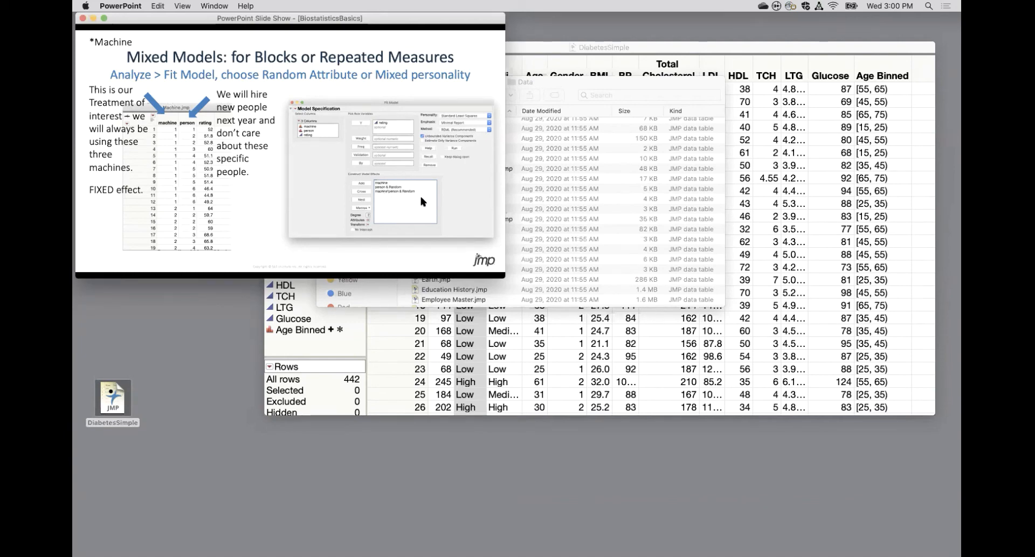
key("Right")
key("Right")
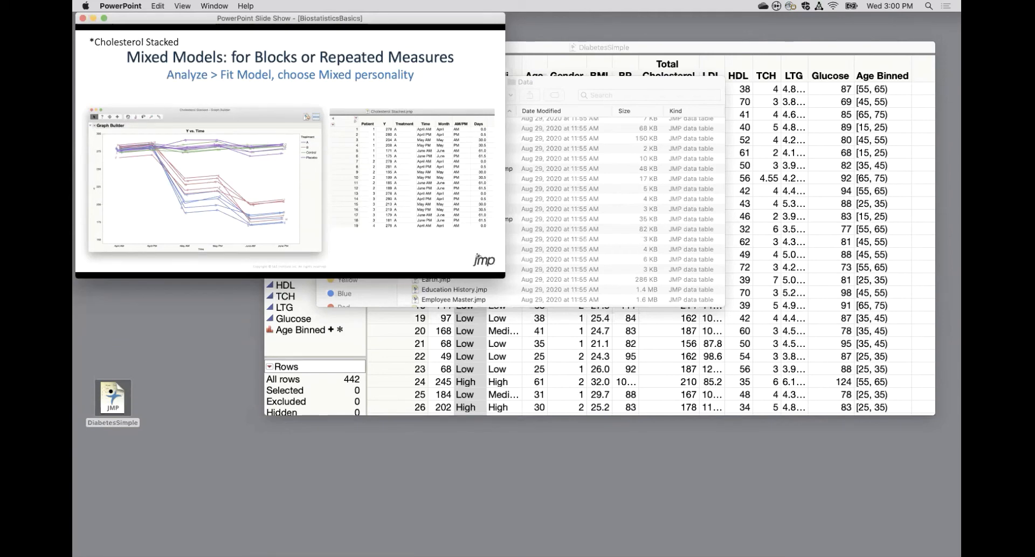
key("Right")
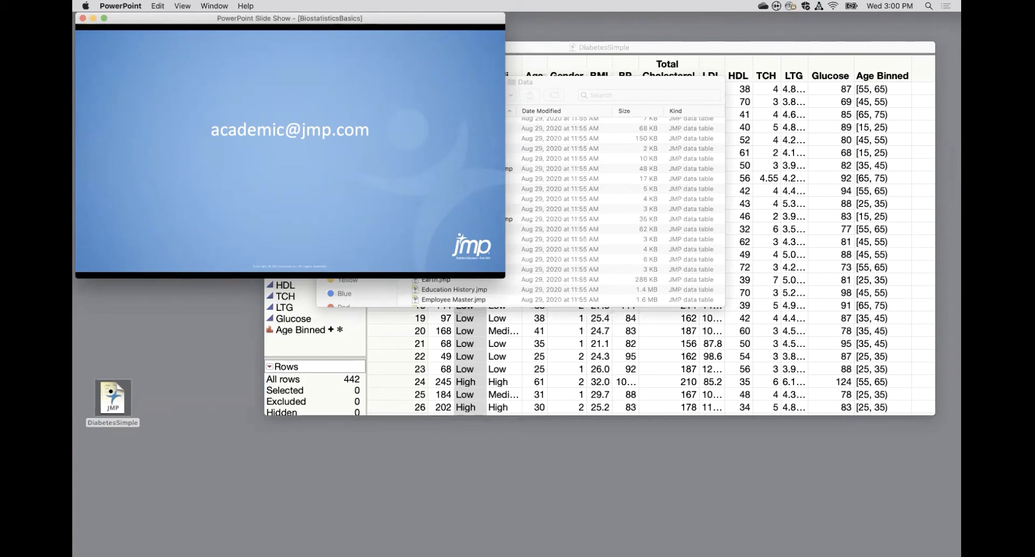
Close the sample data folder window and switch to the DiabetesSimple data table in JMP.
left_click_drag(690, 84, 802, 61)
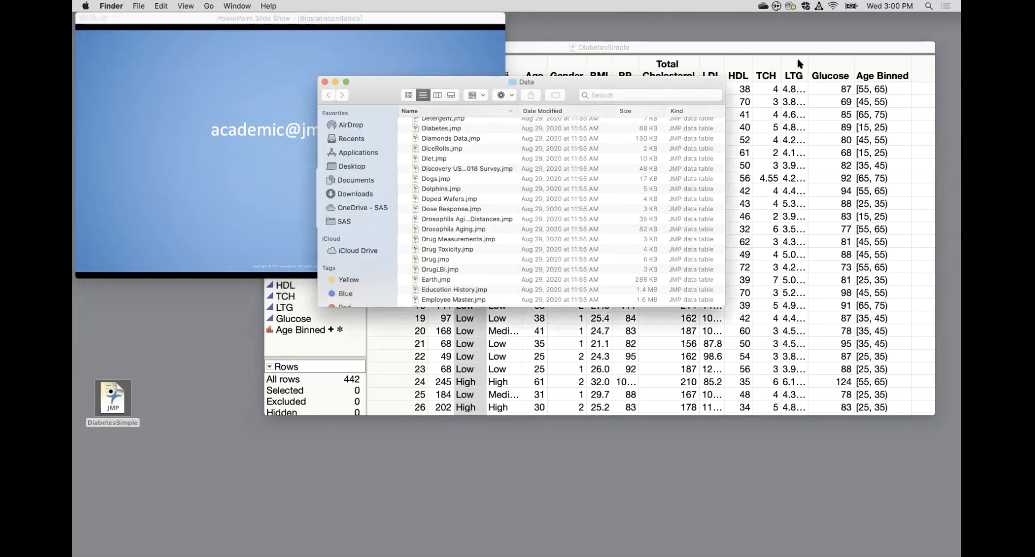
left_click(435, 58)
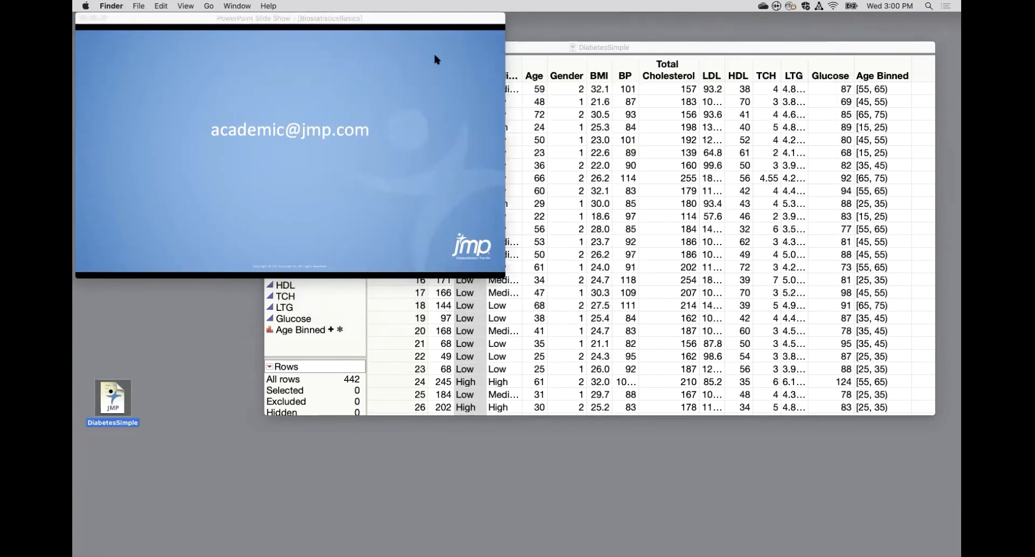
left_click(825, 49)
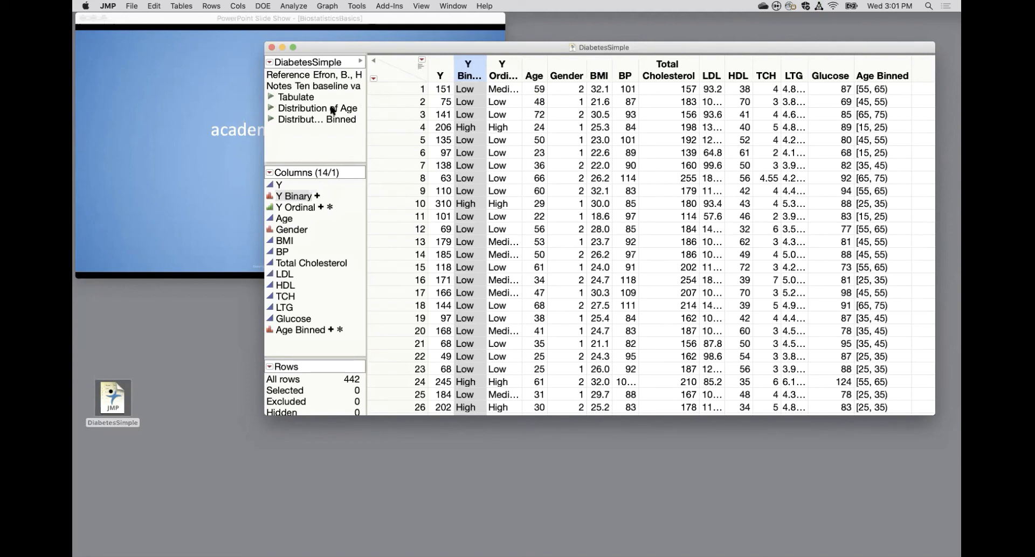
Run Fit Y by X again with the recalled roles, Y Binary as response and Gender as factor.
left_click(291, 6)
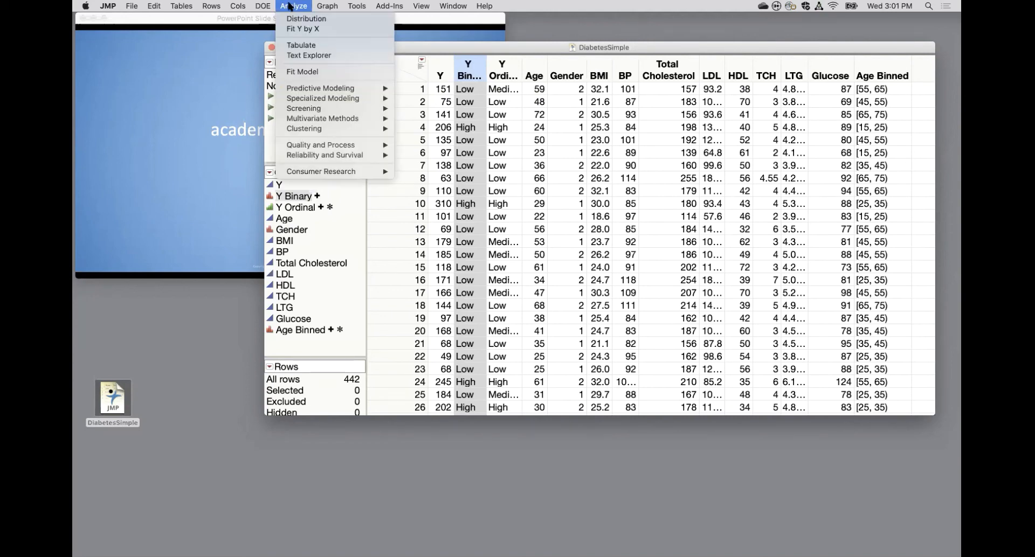
left_click(312, 29)
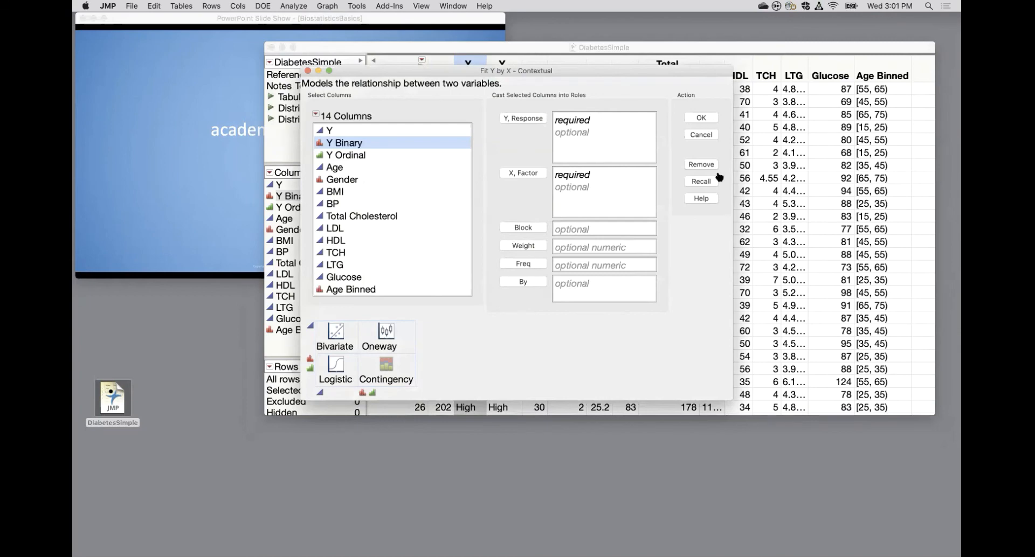
left_click(710, 181)
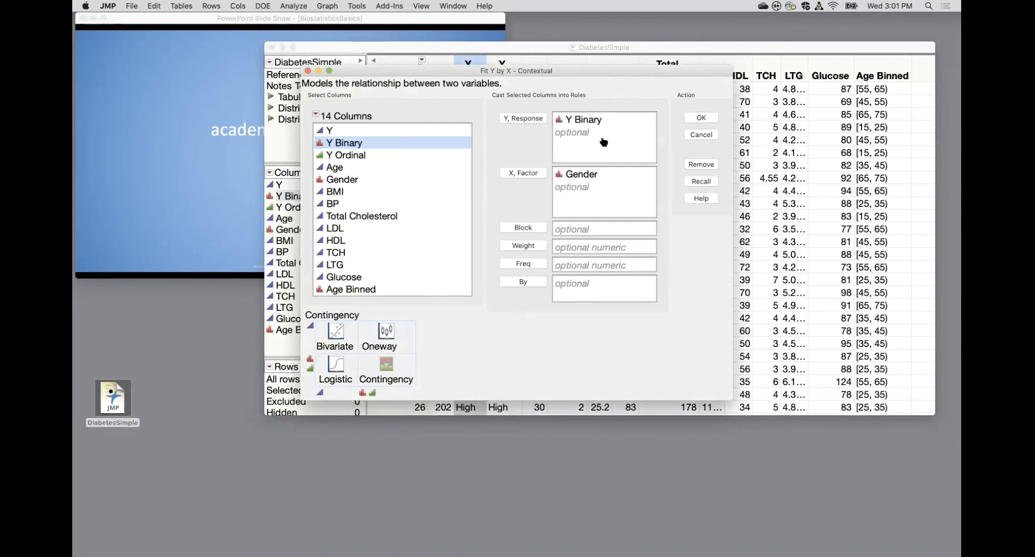
left_click(712, 120)
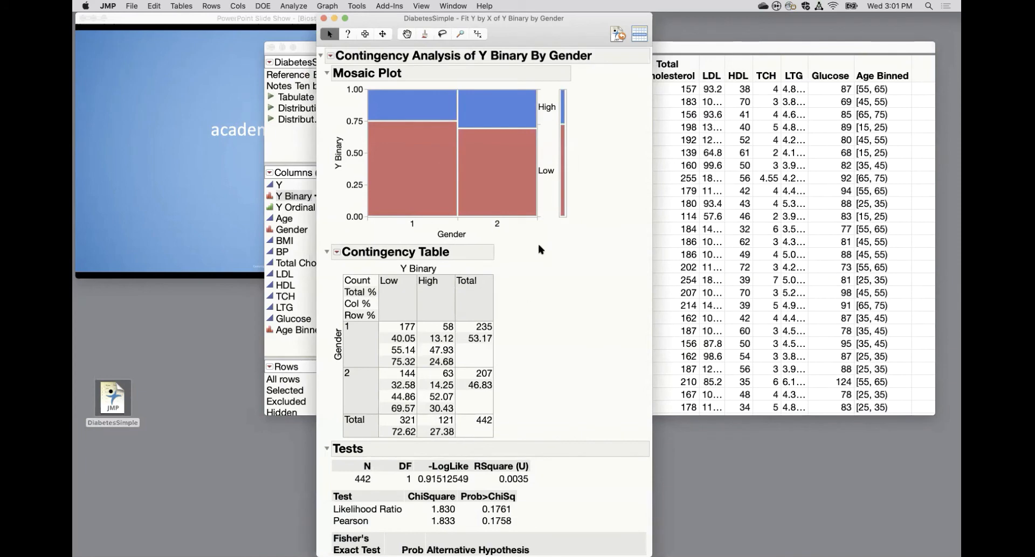
Export the contingency report to the Desktop as a Microsoft PowerPoint file named Fit Y by X, with PDF images and opening after saving.
left_click(131, 6)
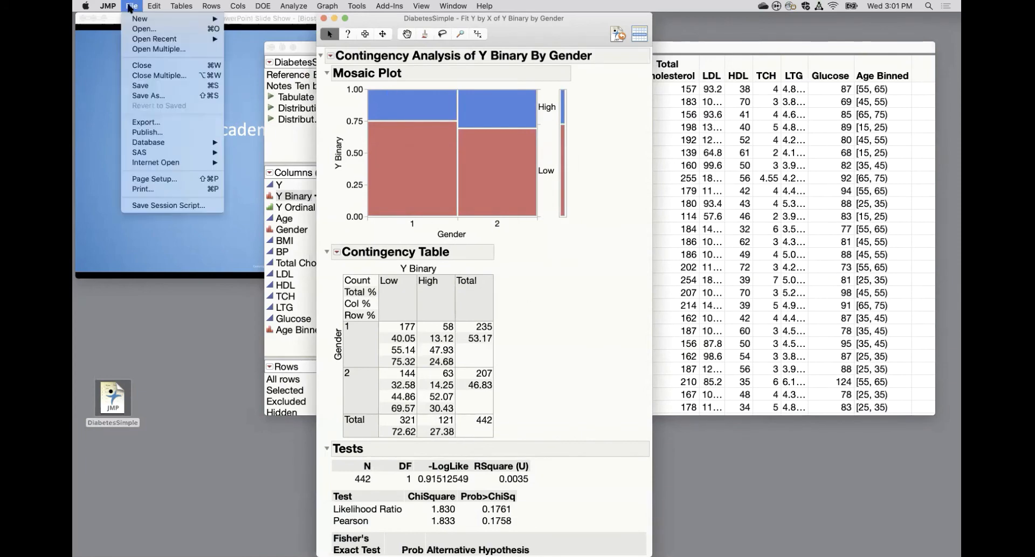
left_click(161, 125)
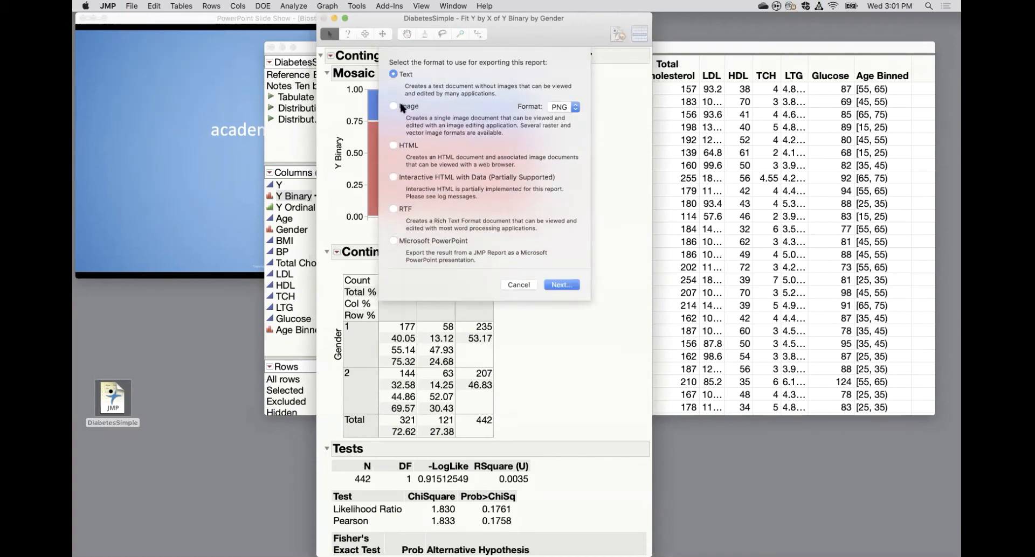
left_click(402, 107)
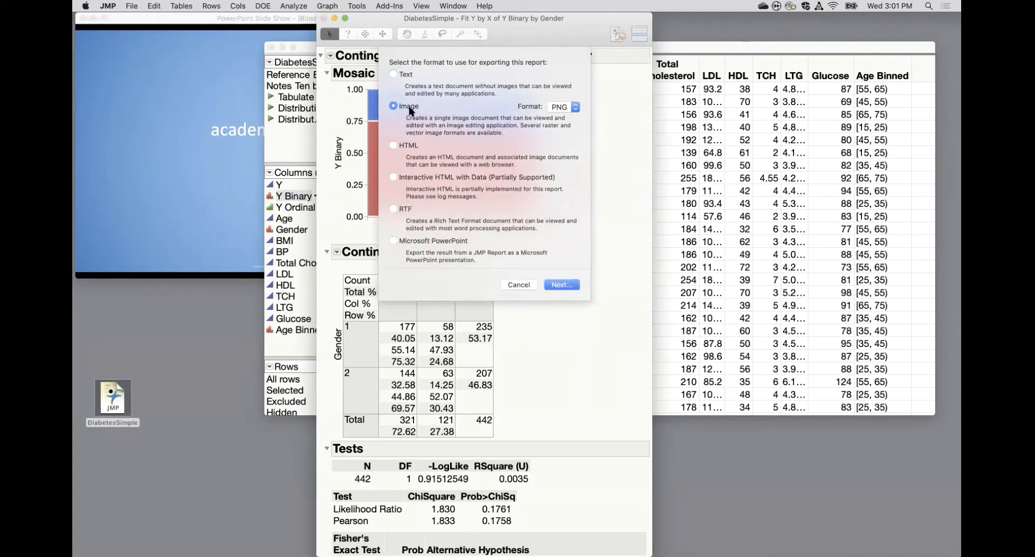
left_click(401, 78)
left_click(421, 242)
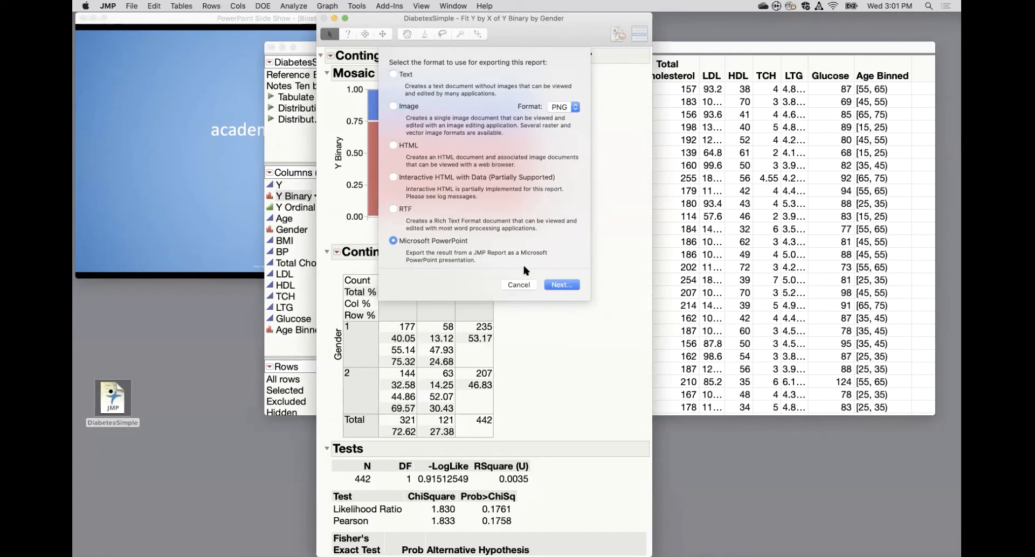
left_click(561, 285)
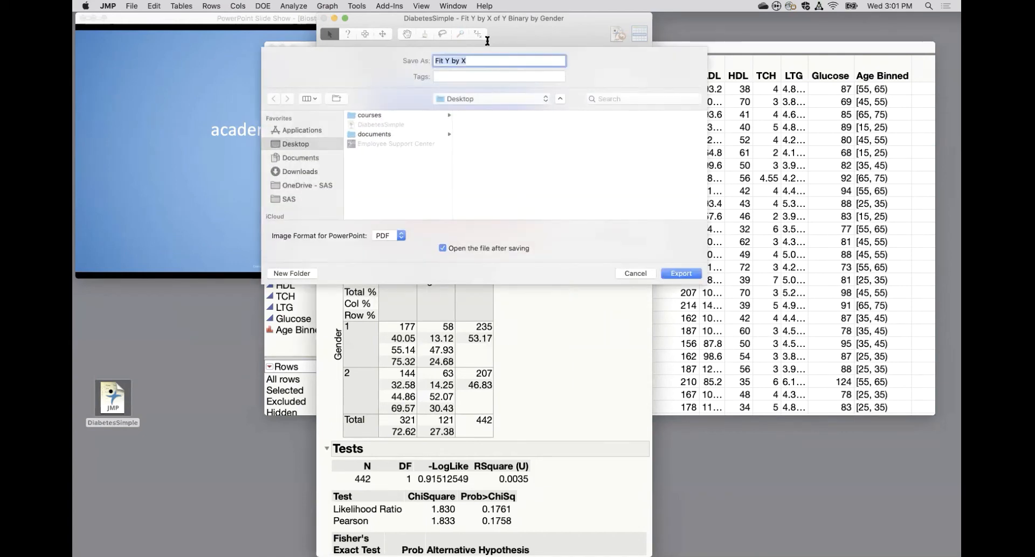
left_click(695, 277)
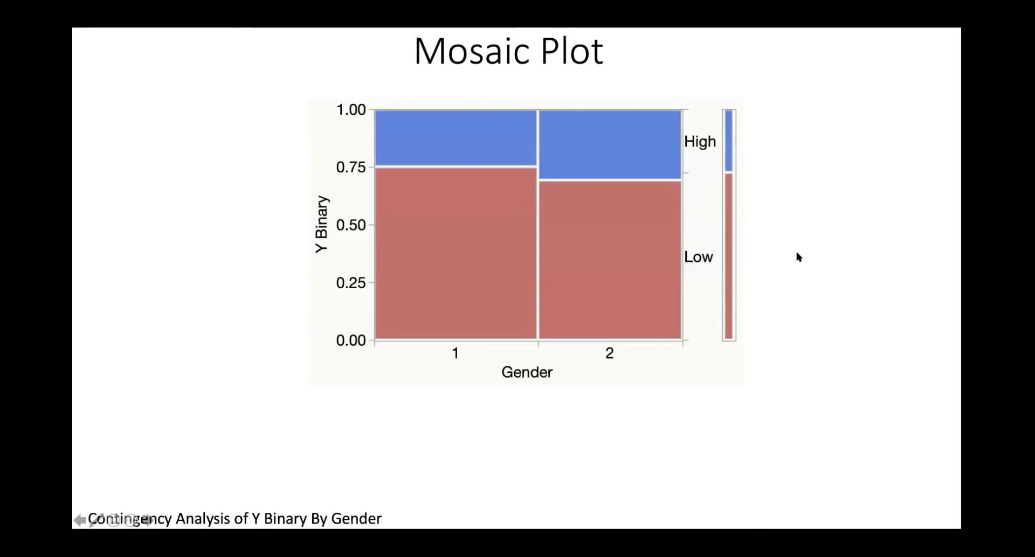
Review the exported slides through to the end of the show, then return to the contingency report in JMP.
left_click(831, 277)
left_click(831, 277)
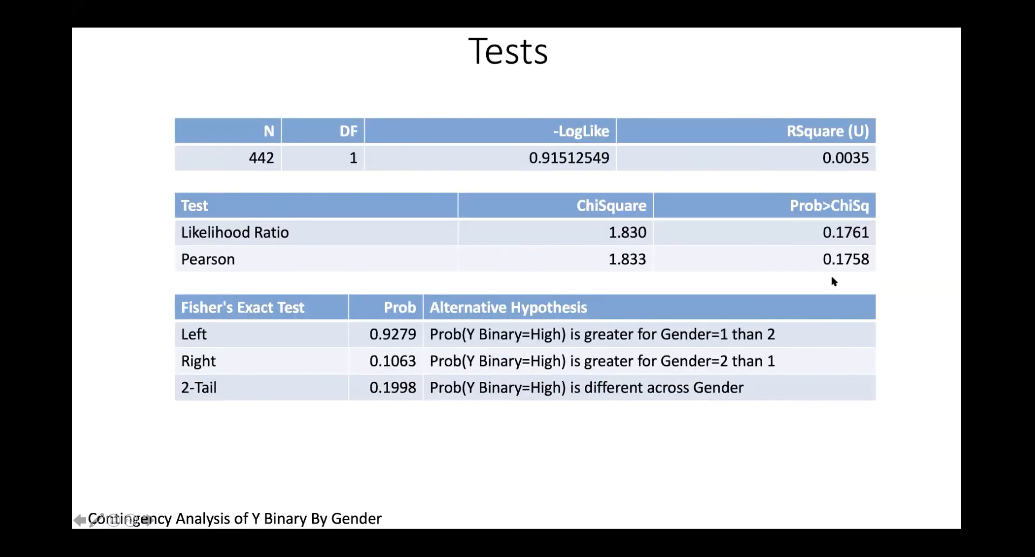
left_click(831, 277)
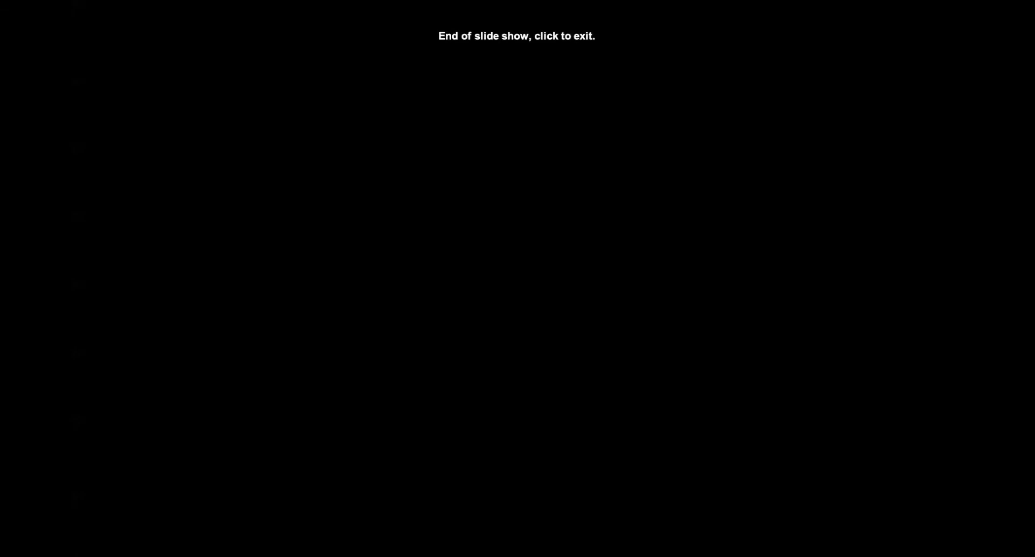
left_click(831, 277)
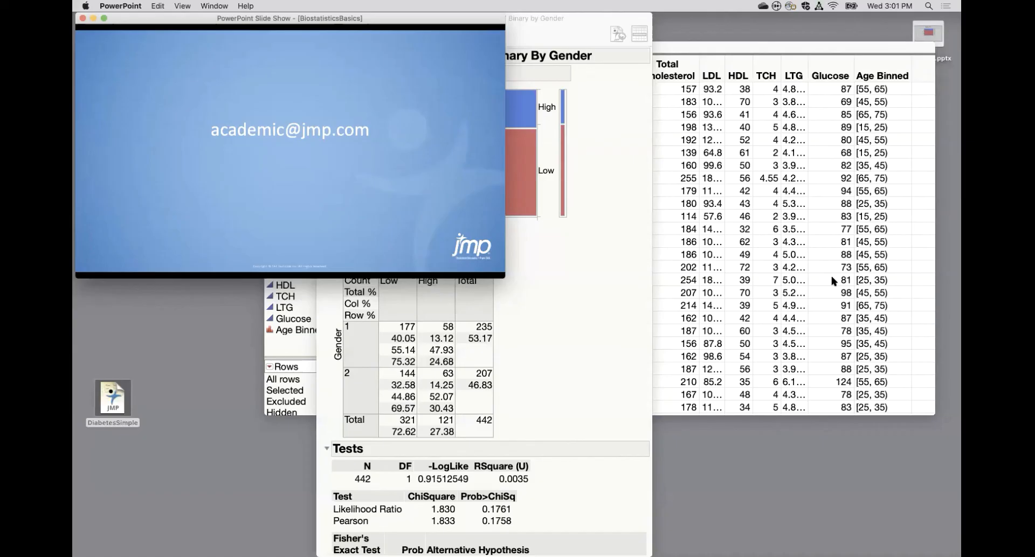
left_click(612, 311)
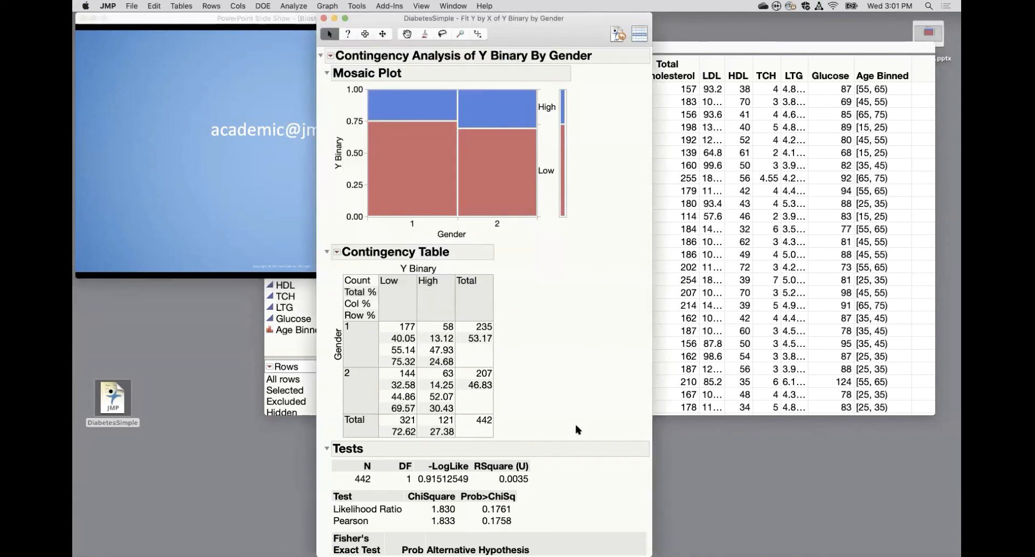
Save the Y Binary by Gender analysis script to the DiabetesSimple data table and bring that table to the front.
mouse_move(447, 175)
left_click(330, 55)
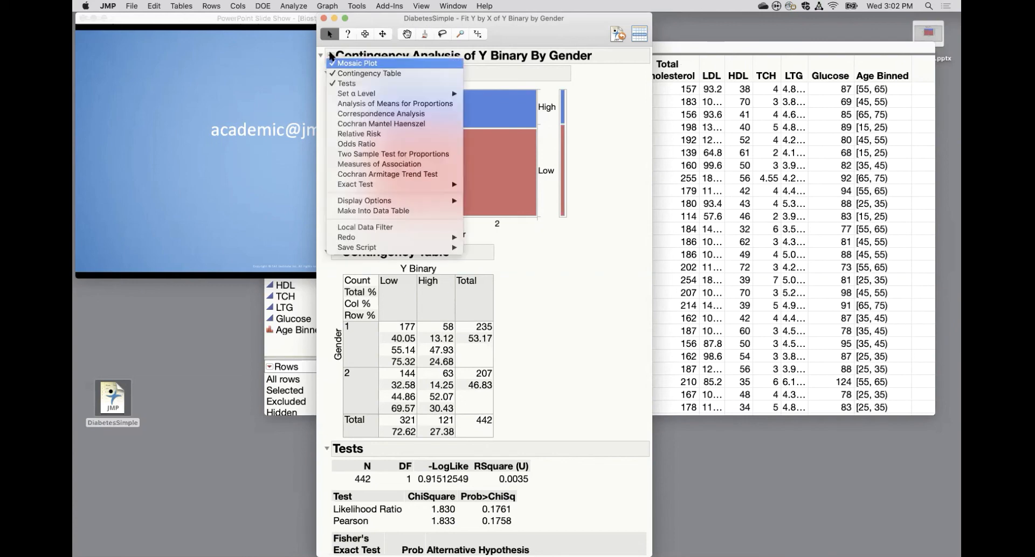
mouse_move(365, 248)
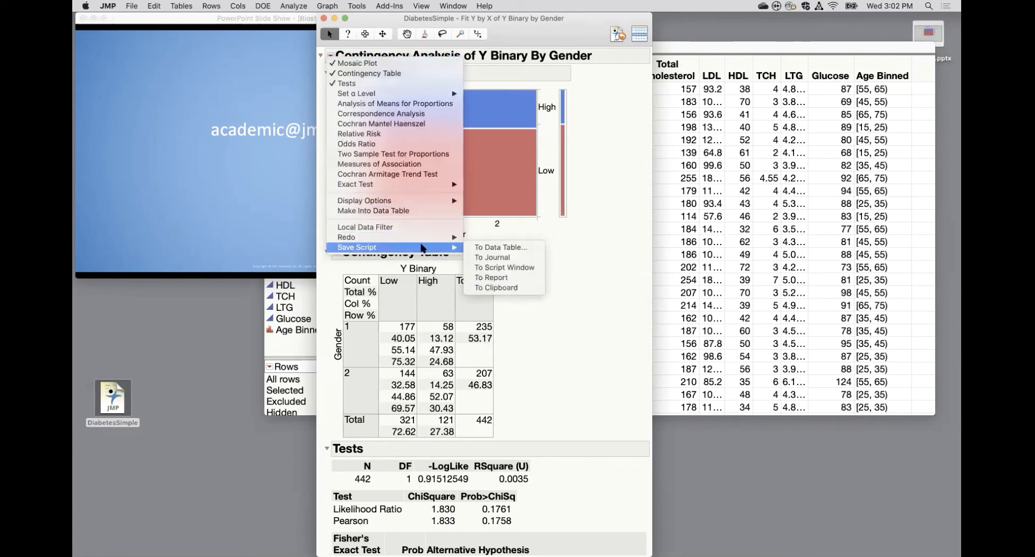
left_click(486, 245)
left_click(561, 313)
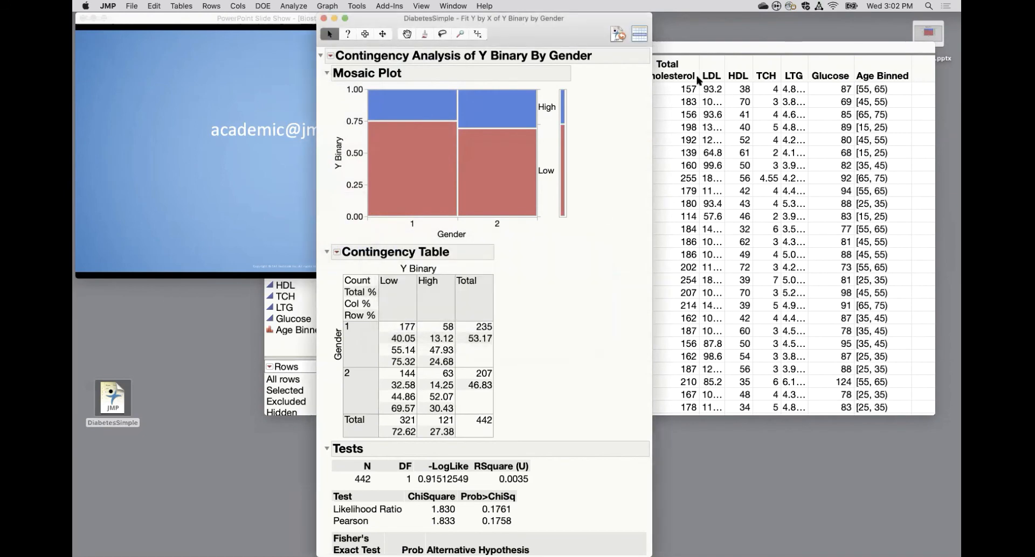
left_click(710, 59)
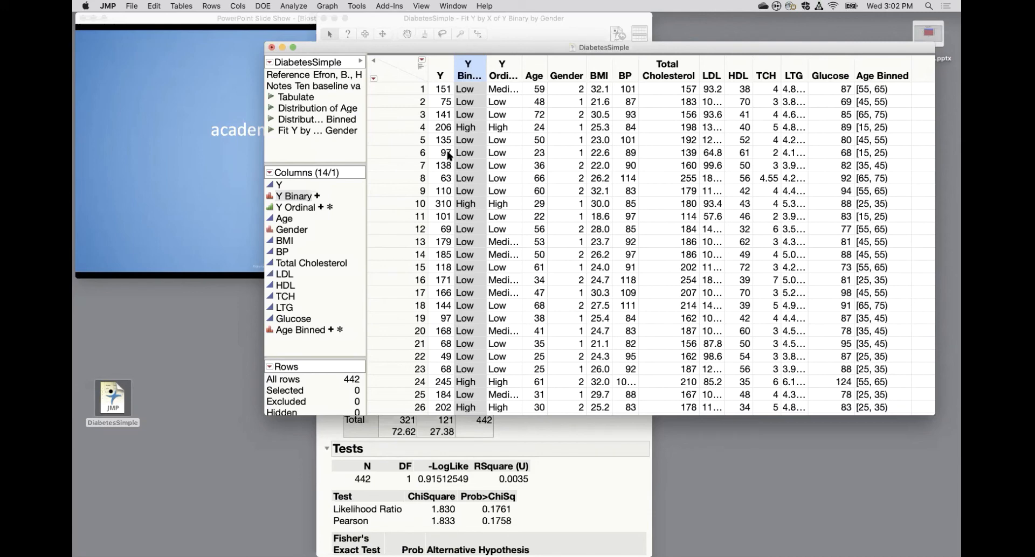
Copy the Mosaic Plot section of the Y Binary by Gender report and paste it into a new Microsoft Word document.
left_click(136, 5)
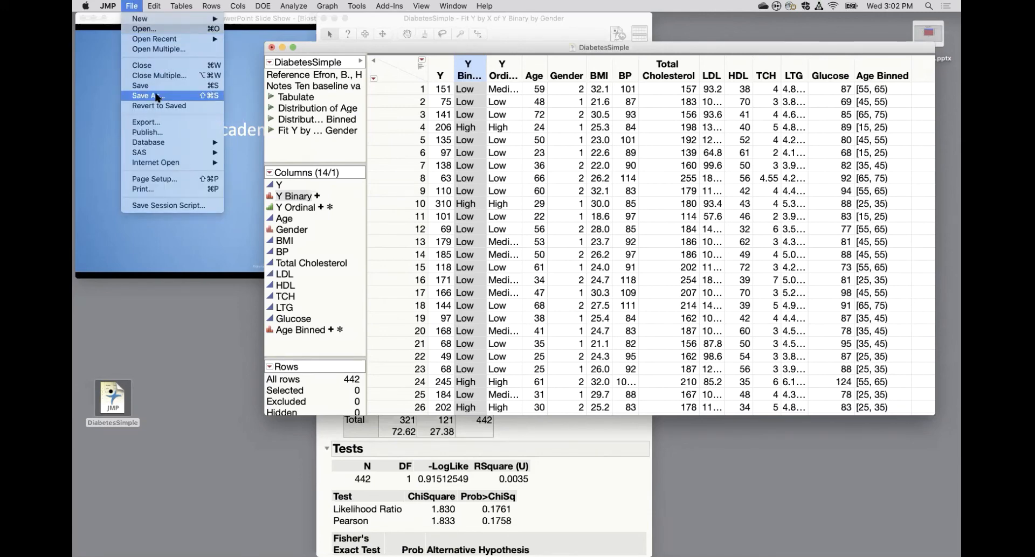
left_click(531, 21)
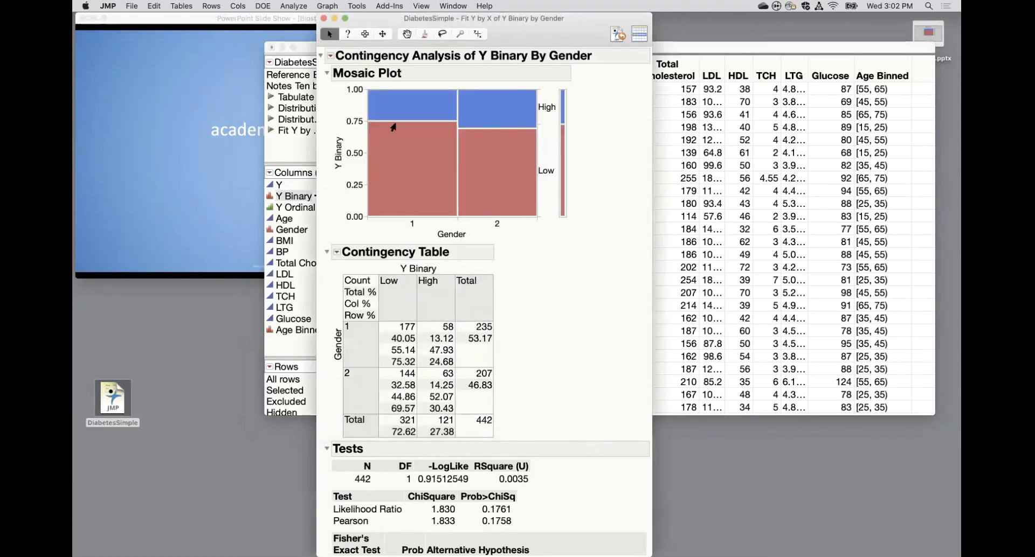
left_click(365, 34)
left_click(340, 74)
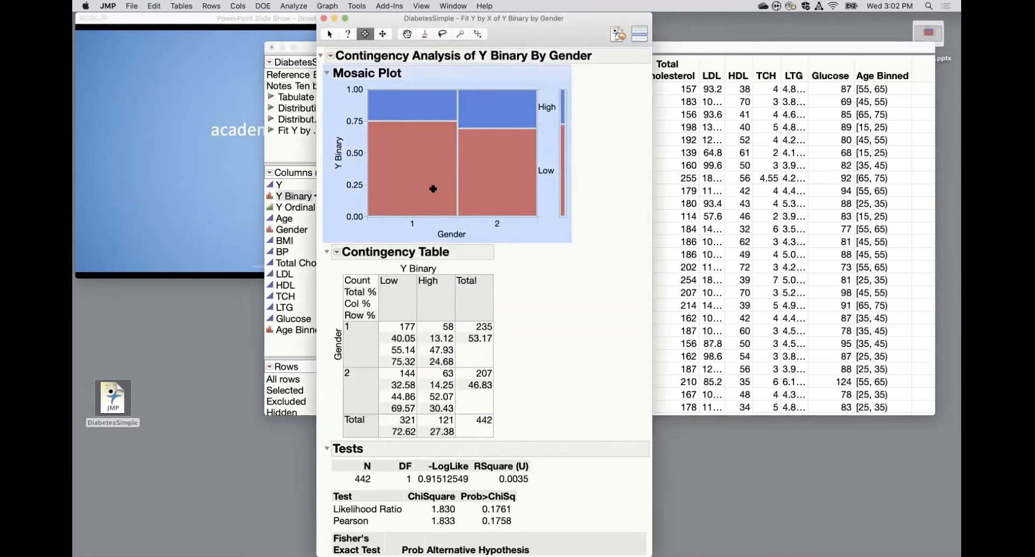
mouse_move(776, 555)
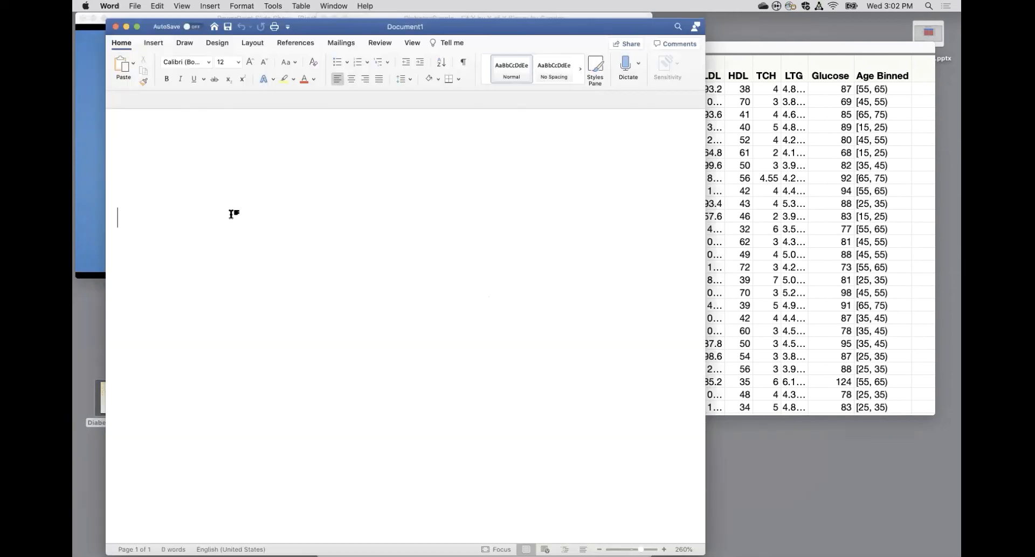
key("super+v")
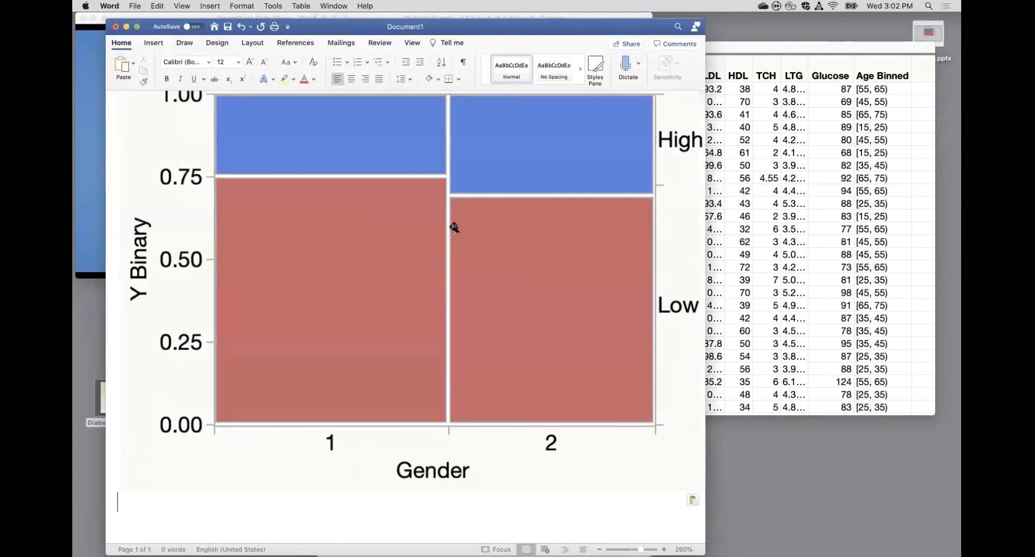
scroll(456, 227, "up", 5)
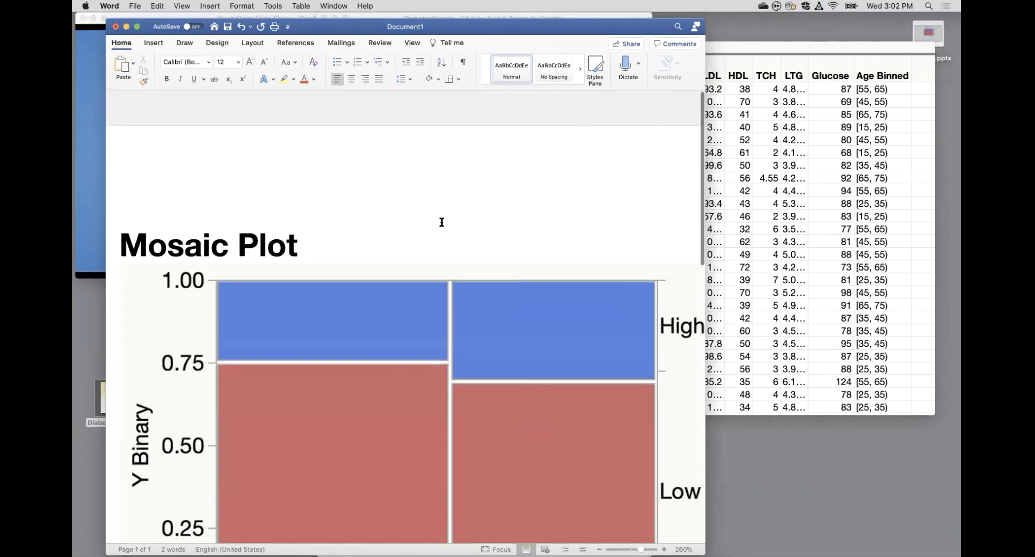
left_click(438, 222)
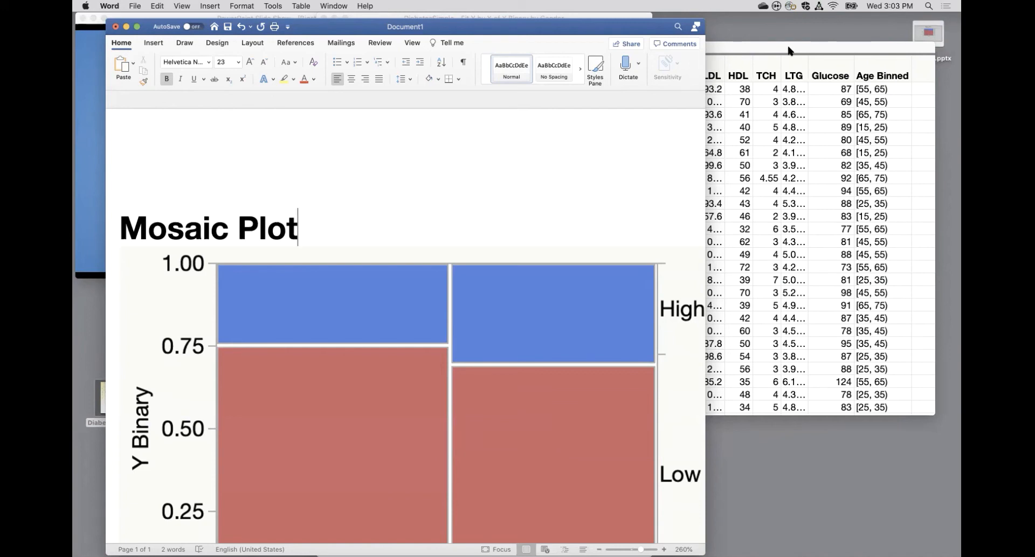
Close the Word document without saving and bring the DiabetesSimple data table in JMP to the front.
left_click(115, 28)
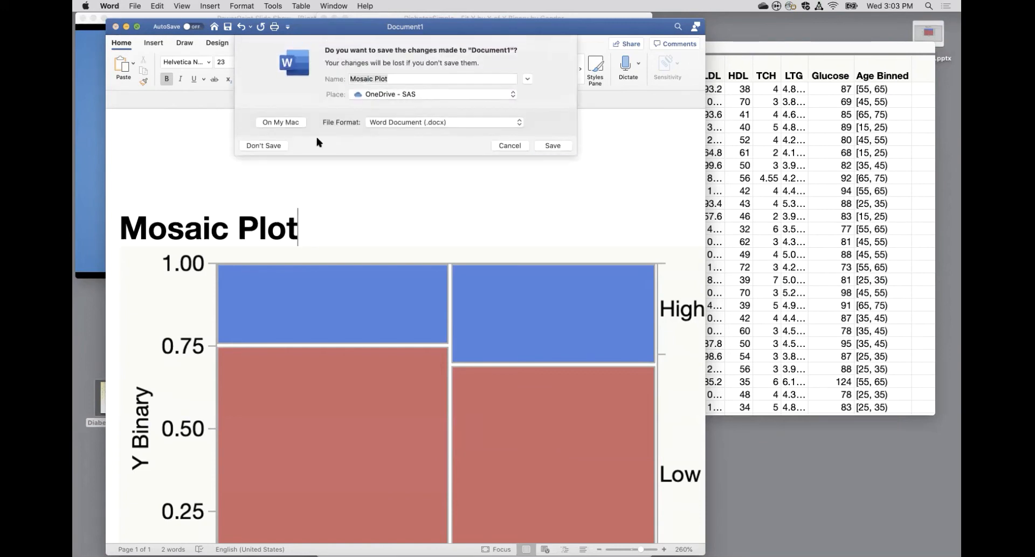
left_click(272, 145)
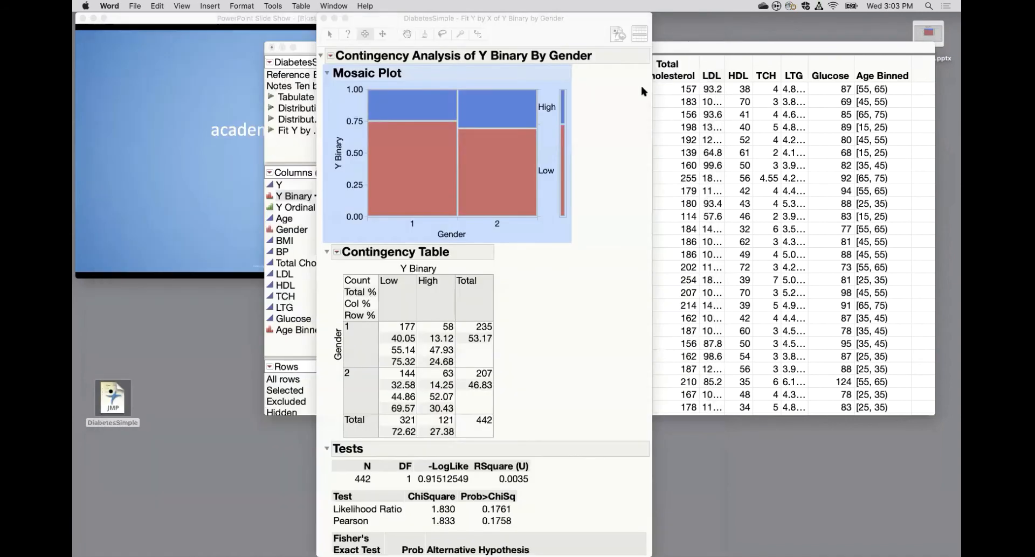
left_click(690, 48)
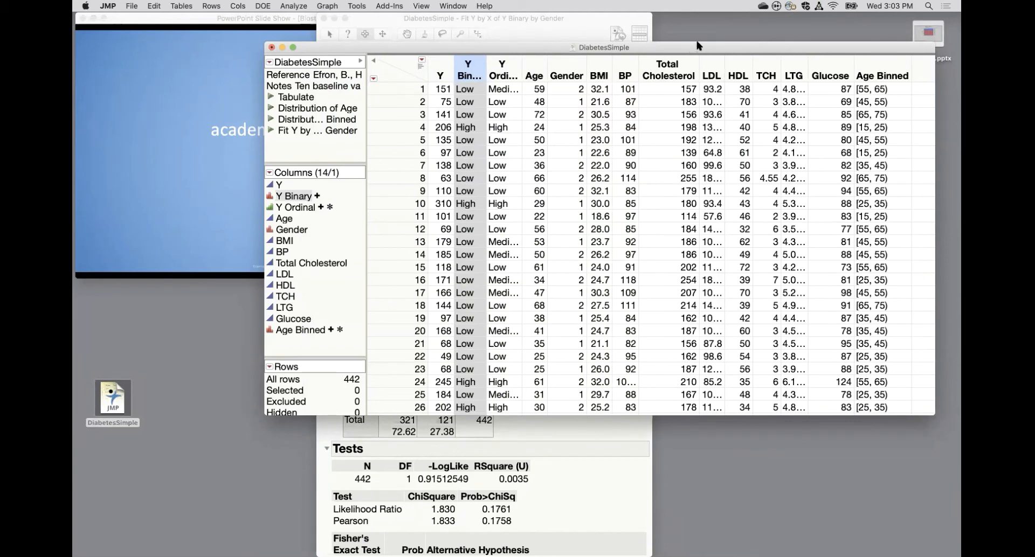
Examine the Value Labels property of the Age Binned column, then close its column information.
left_click(892, 66)
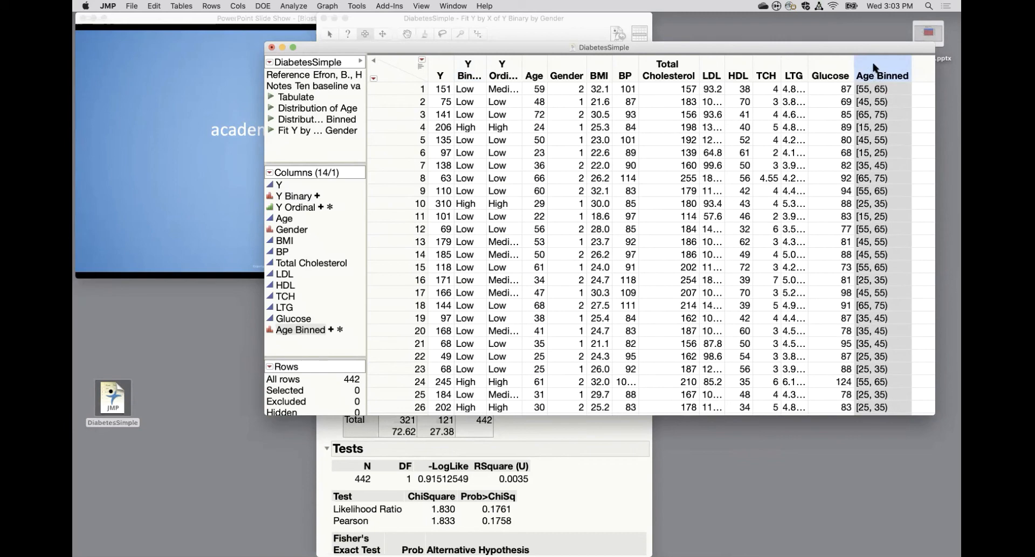
double_click(874, 66)
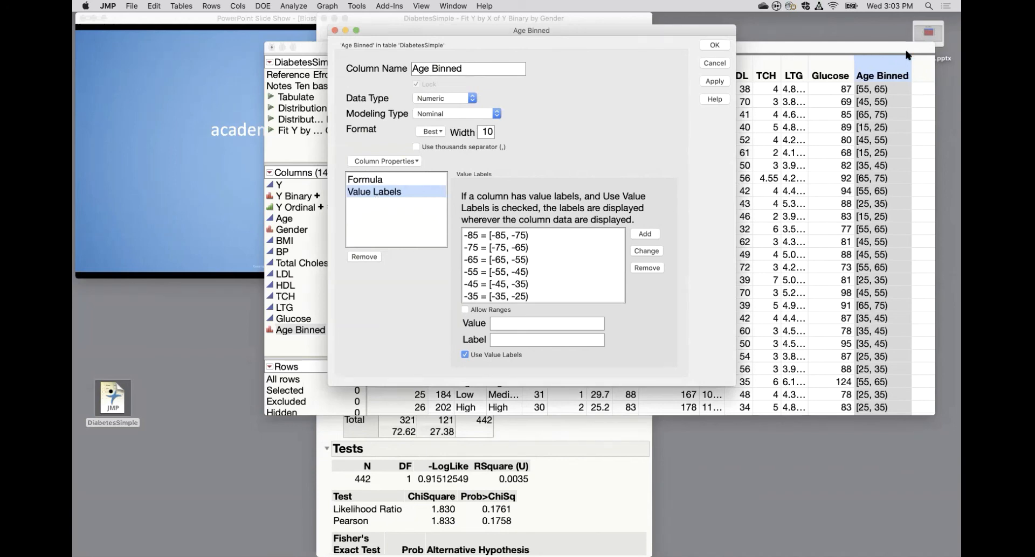
left_click(714, 46)
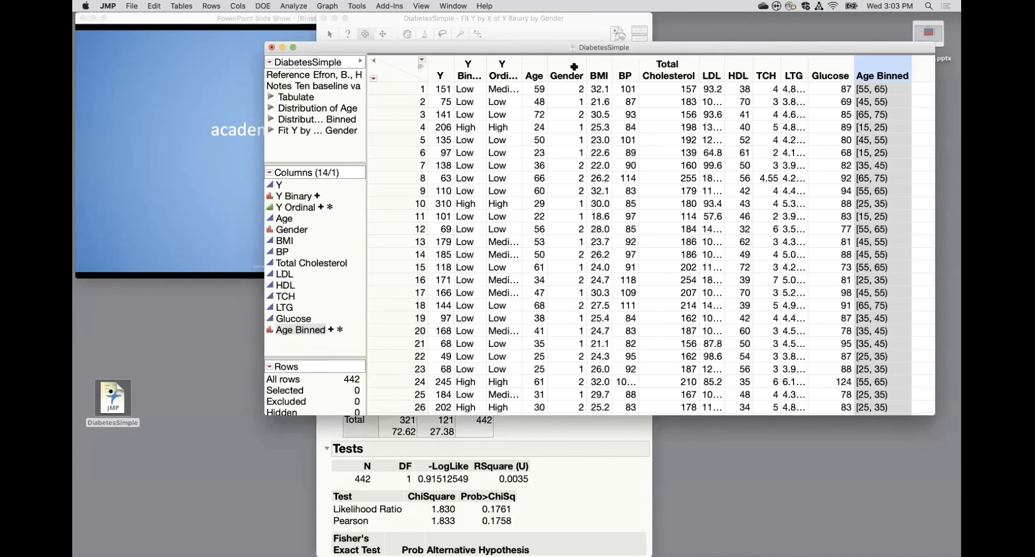
Delete the If formula from the Y Ordinal column in its column properties.
double_click(506, 67)
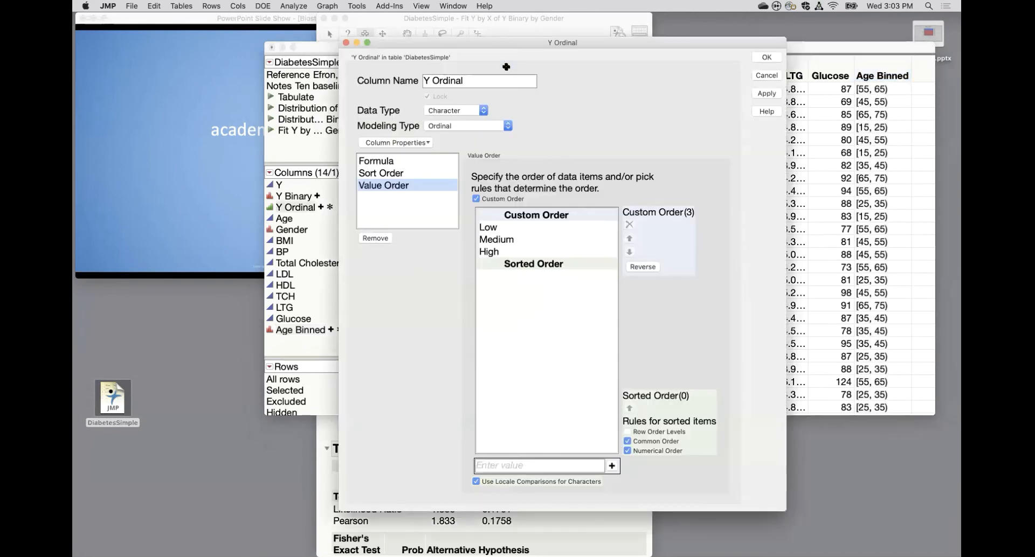
left_click_drag(587, 48, 521, 34)
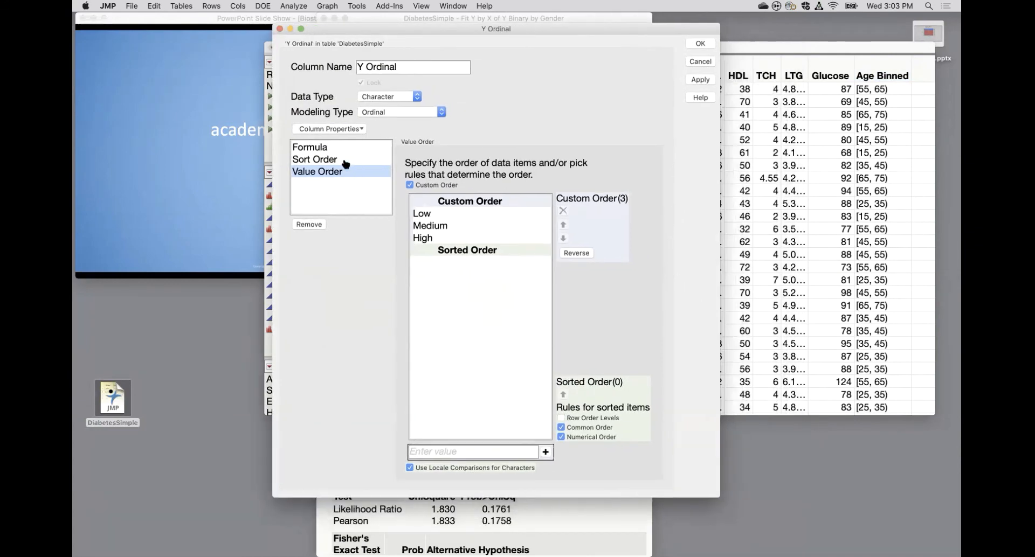
left_click(331, 153)
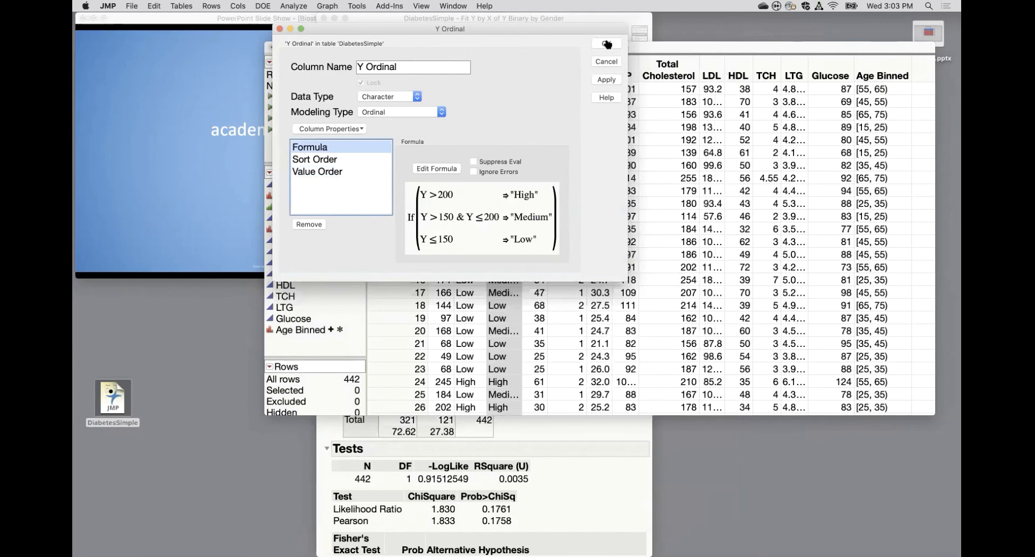
left_click(440, 170)
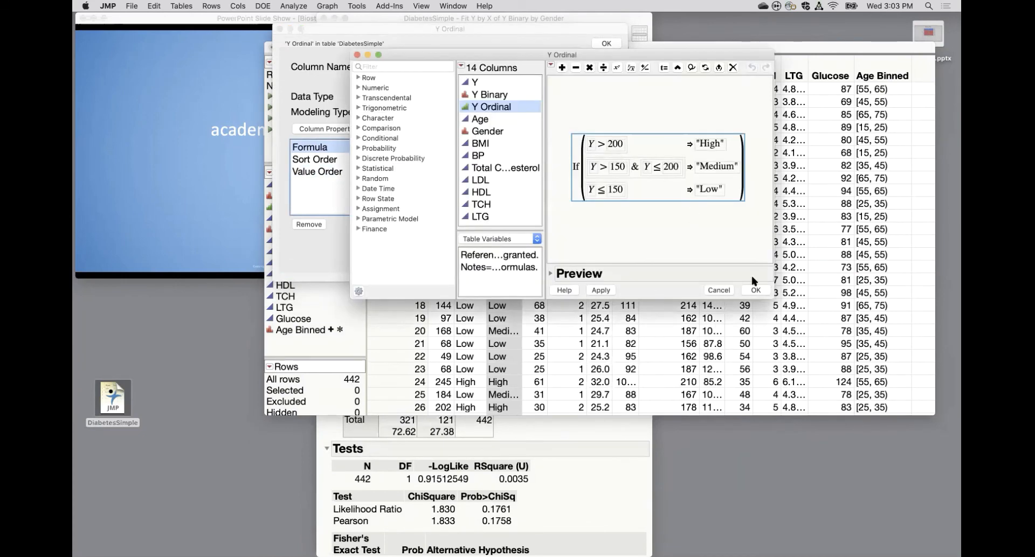
key("Delete")
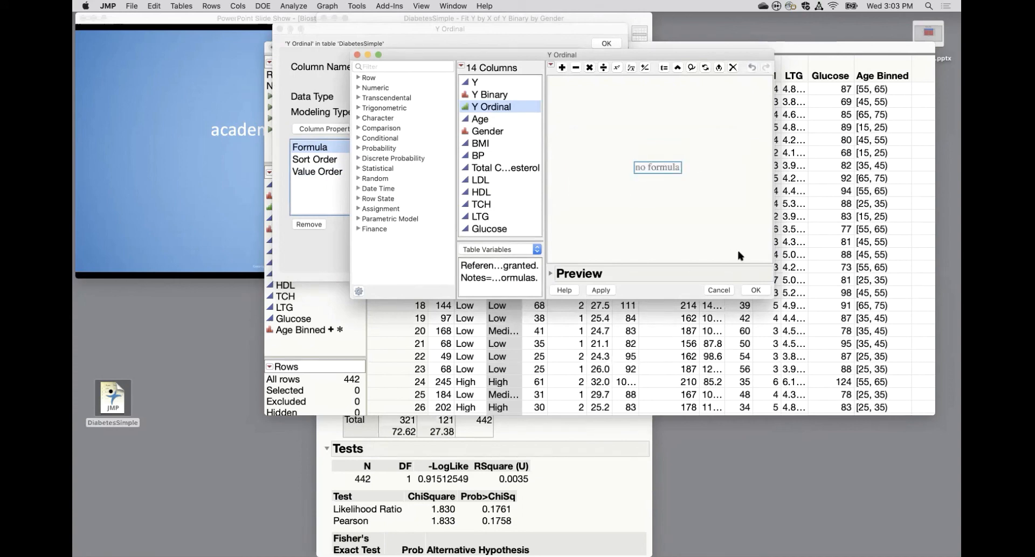
left_click(756, 290)
Remove the Value Order and Sort Order properties from the Y Ordinal column.
left_click(341, 159)
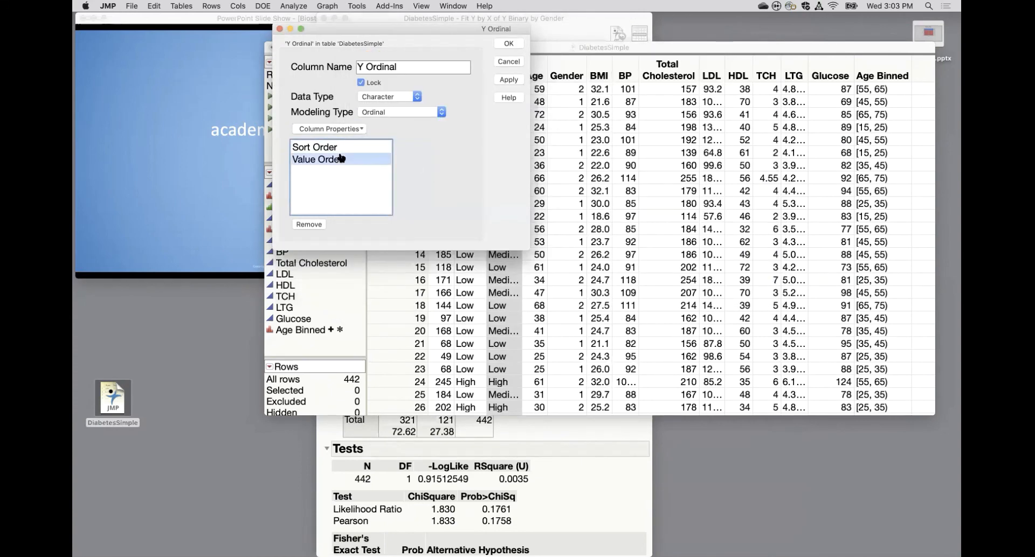
left_click(302, 224)
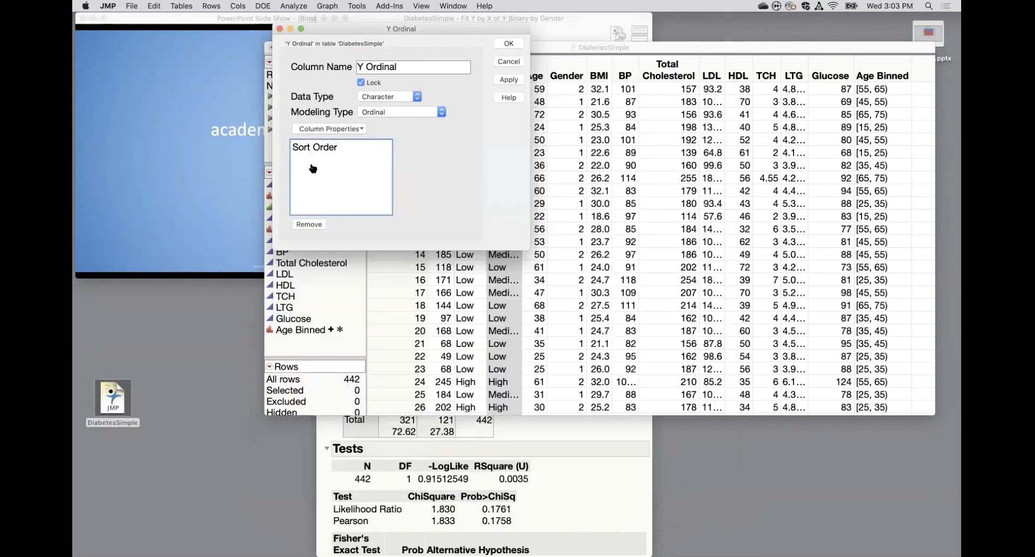
left_click(311, 147)
left_click(310, 225)
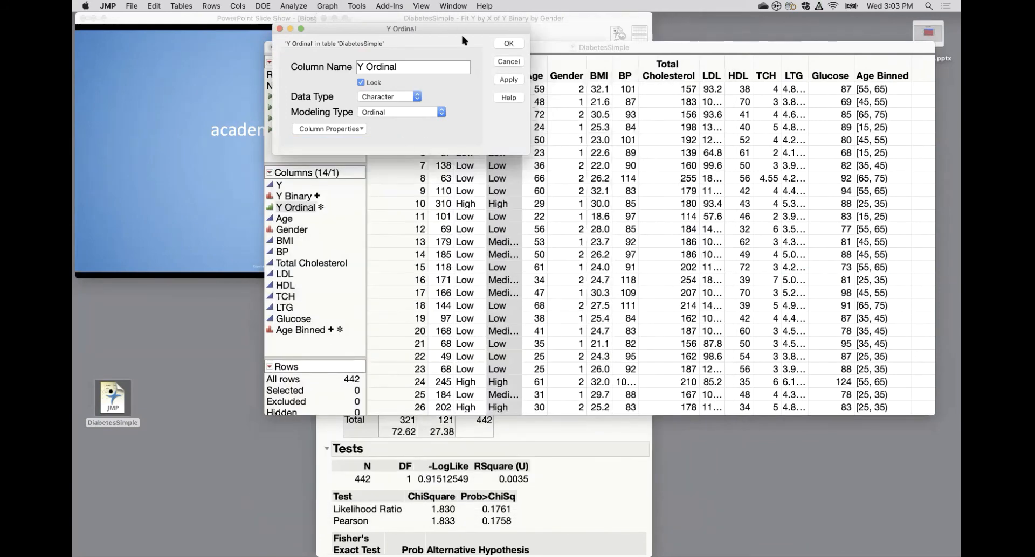
Plot Y Ordinal on the X axis in Graph Builder to check its level order, then close the graph.
left_click_drag(455, 31, 354, 48)
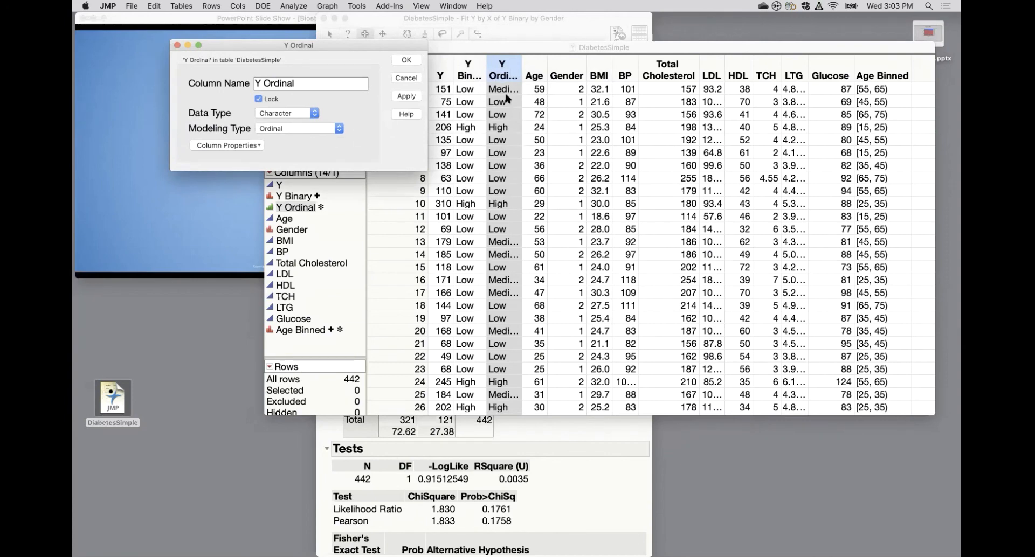
left_click_drag(373, 48, 344, 53)
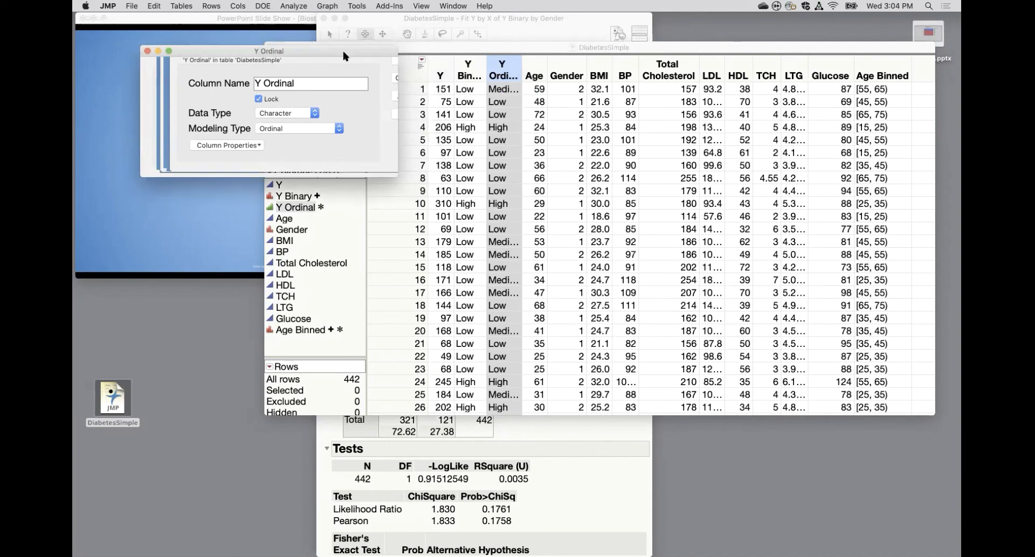
left_click(330, 6)
left_click(337, 19)
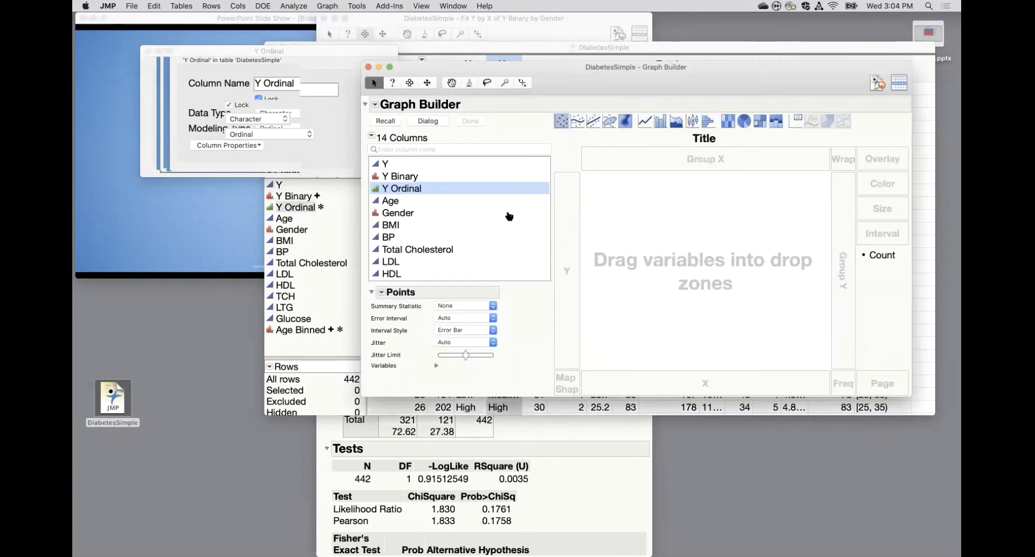
left_click_drag(725, 329, 679, 382)
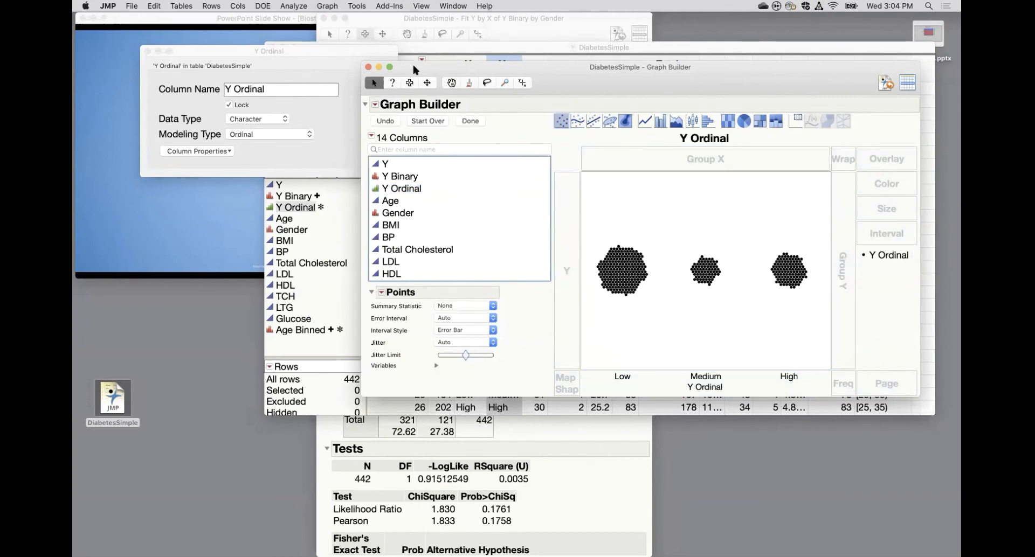
left_click(369, 67)
Accept the Y Ordinal column changes and recheck its level order on the X axis of a new Graph Builder plot, then close it.
left_click(376, 65)
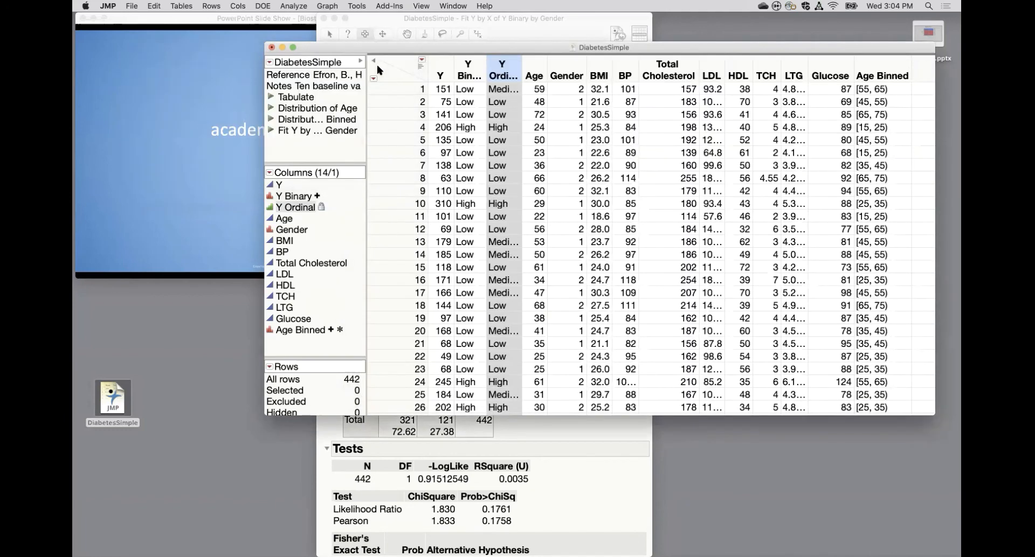
left_click(323, 6)
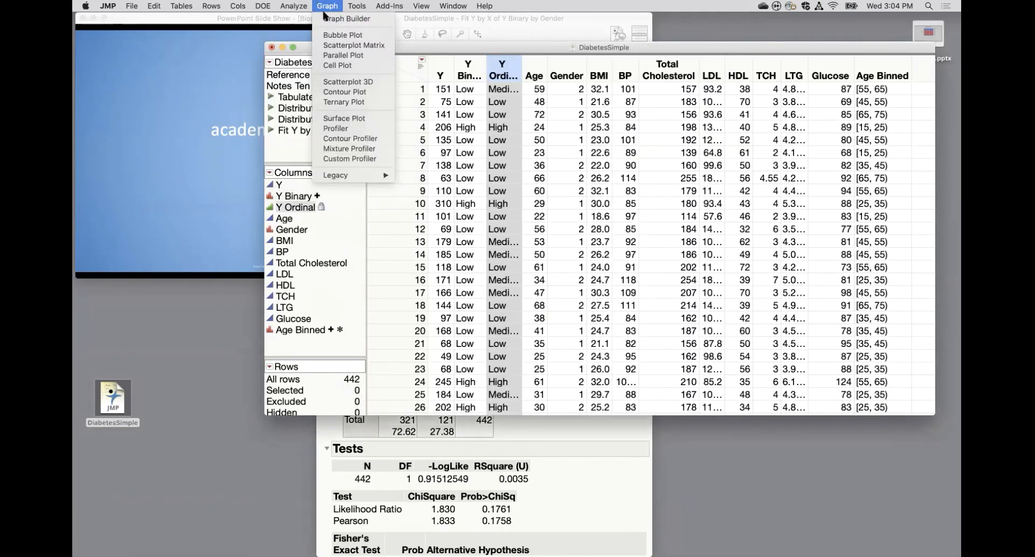
left_click(334, 18)
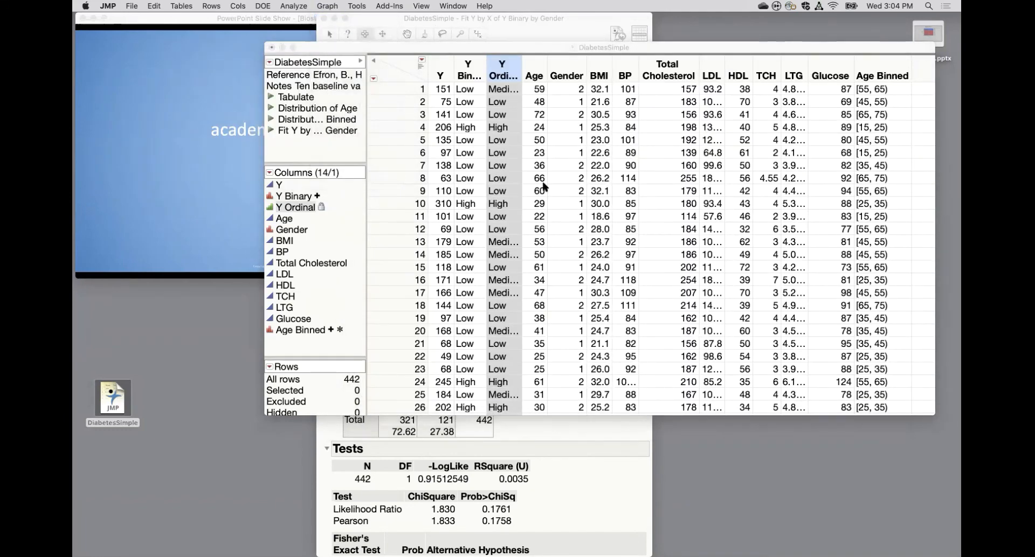
left_click_drag(432, 197, 694, 397)
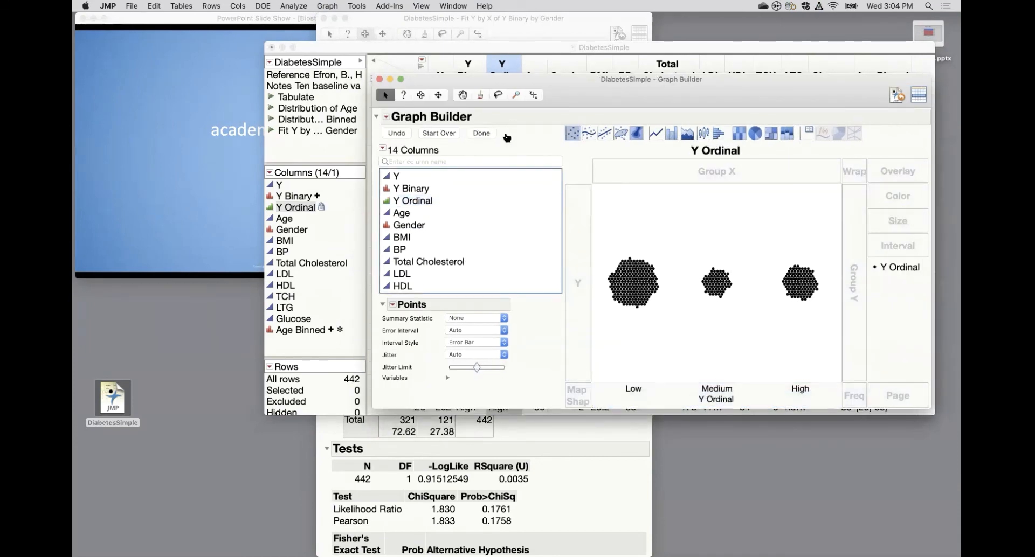
left_click(379, 79)
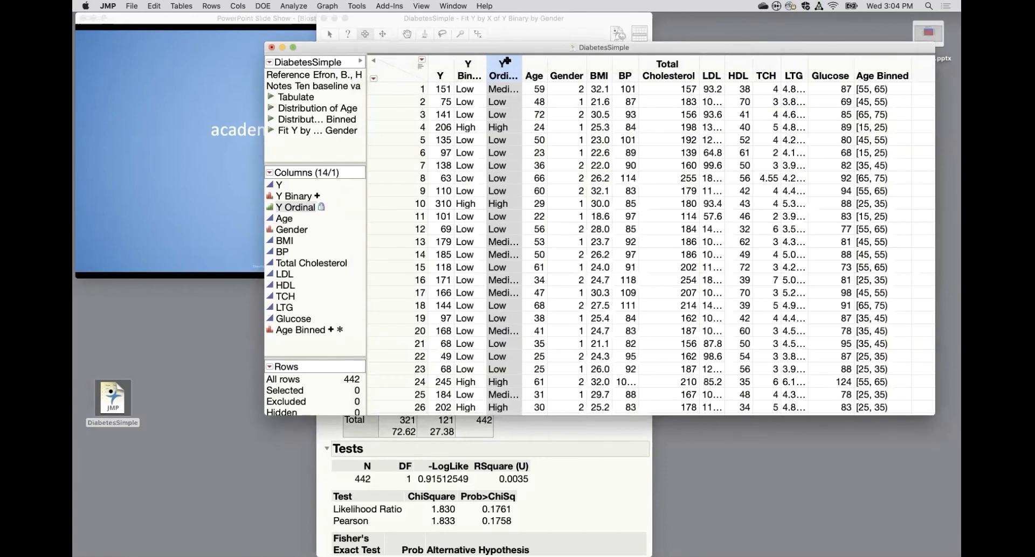
double_click(506, 65)
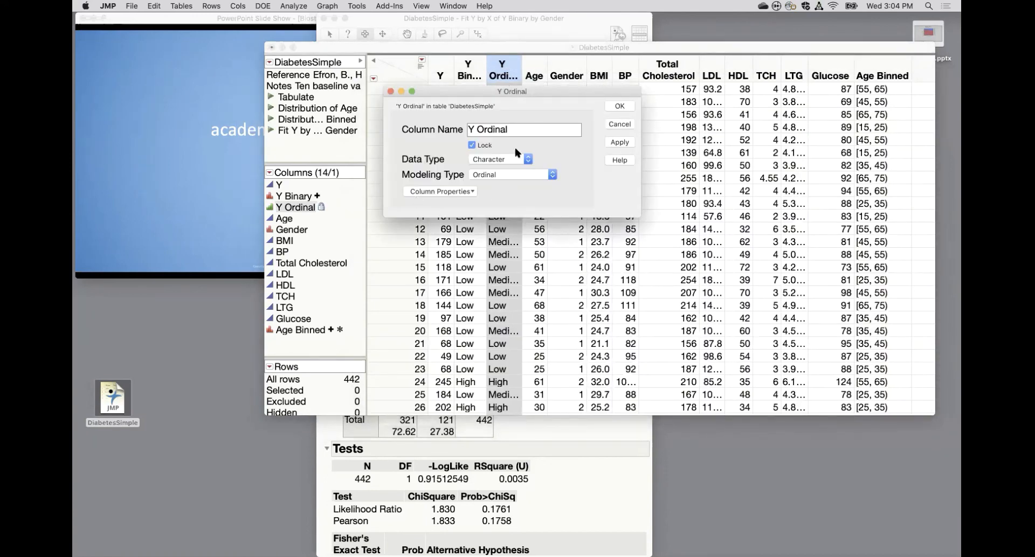
left_click(471, 193)
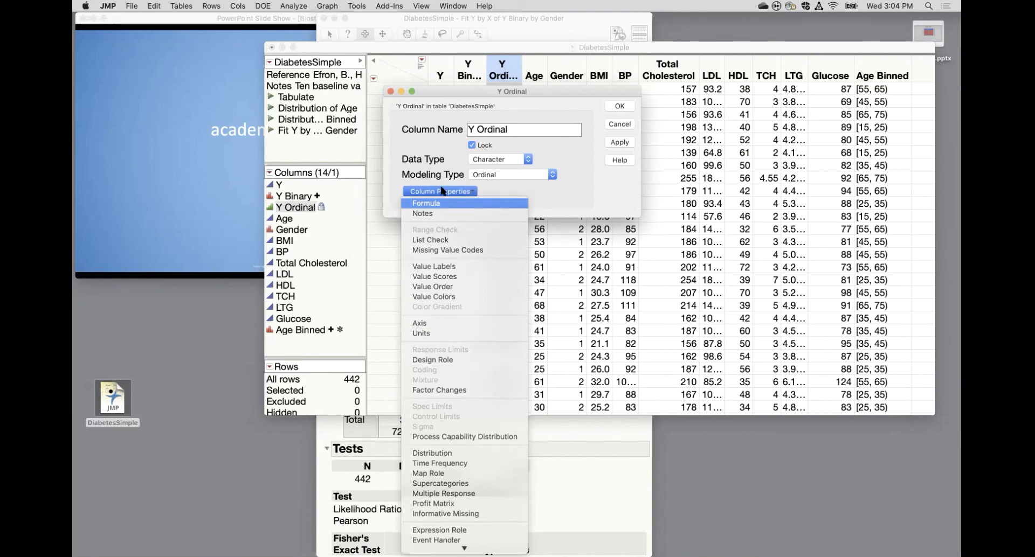
left_click(501, 69)
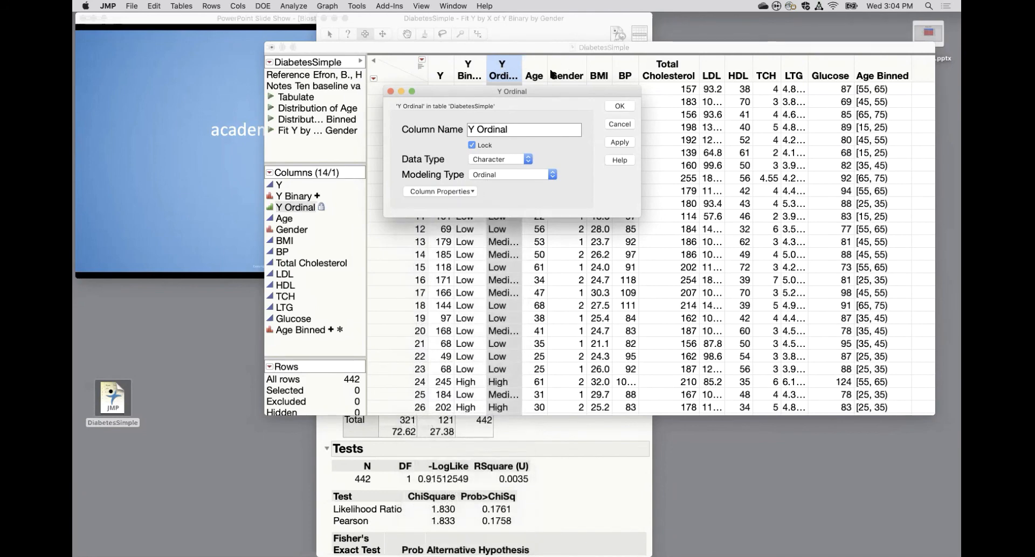
left_click(622, 107)
Add a Value Order property to the Y Ordinal column with the custom order High, Low, Medium and accept it.
double_click(512, 70)
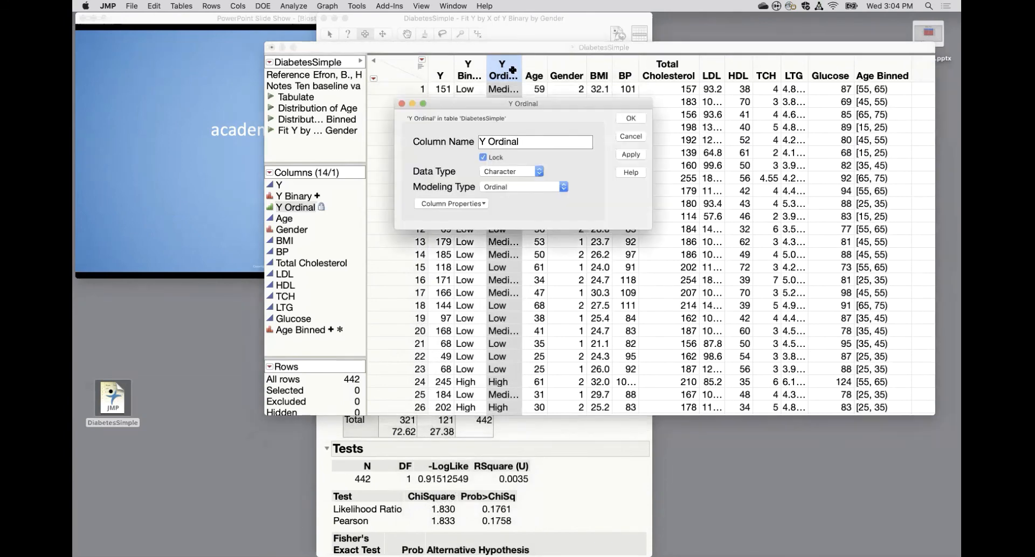
left_click(479, 204)
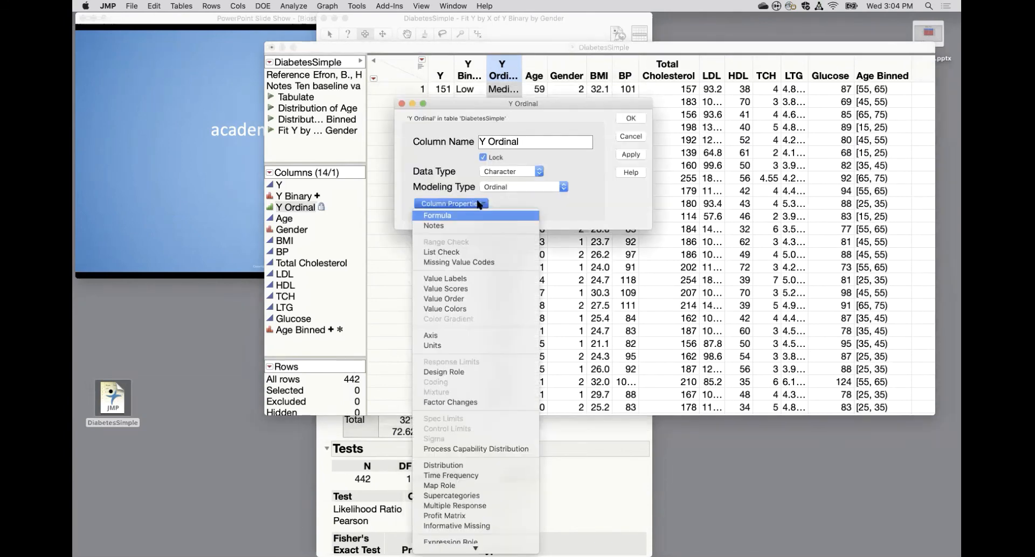
left_click(473, 299)
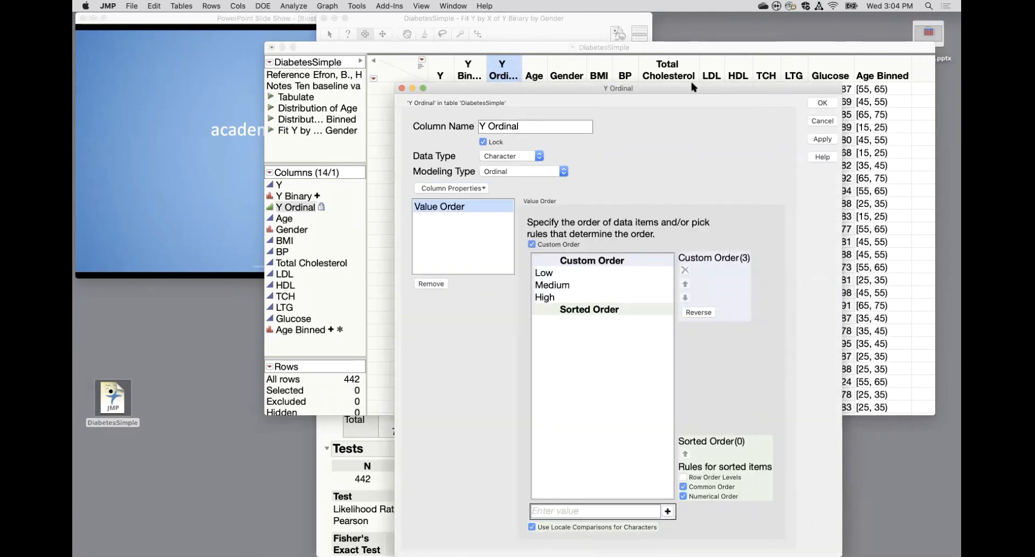
left_click_drag(694, 90, 497, 90)
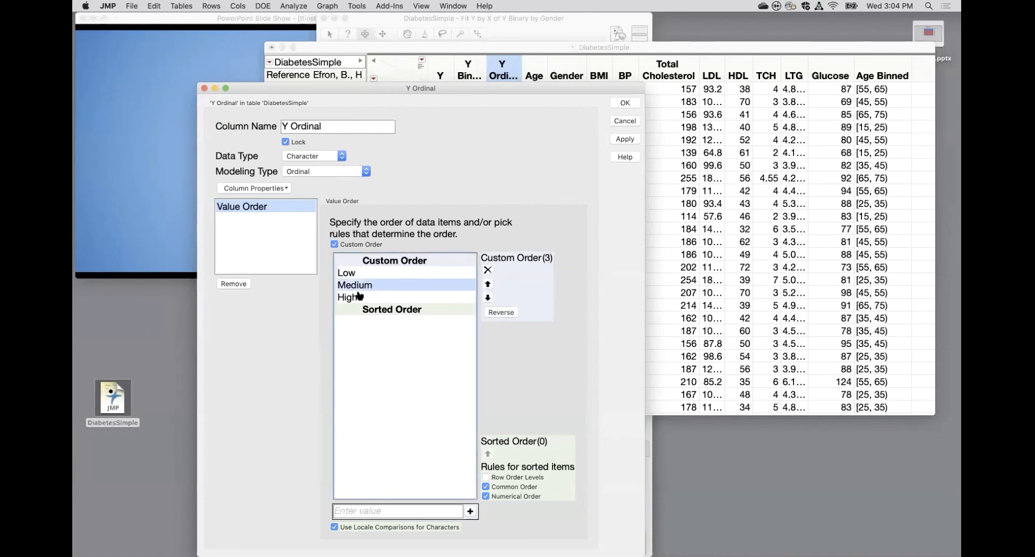
left_click(359, 297)
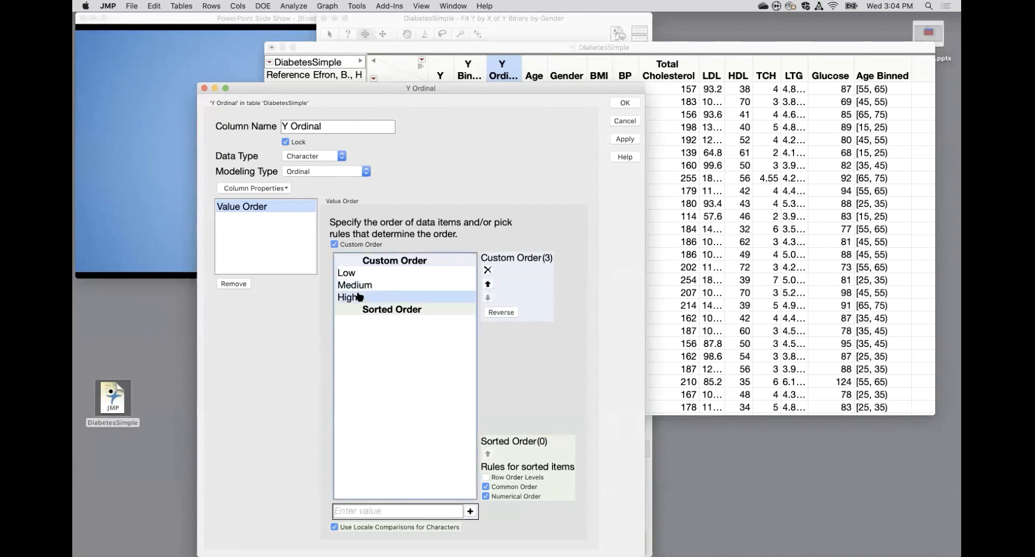
left_click(488, 285)
left_click(488, 284)
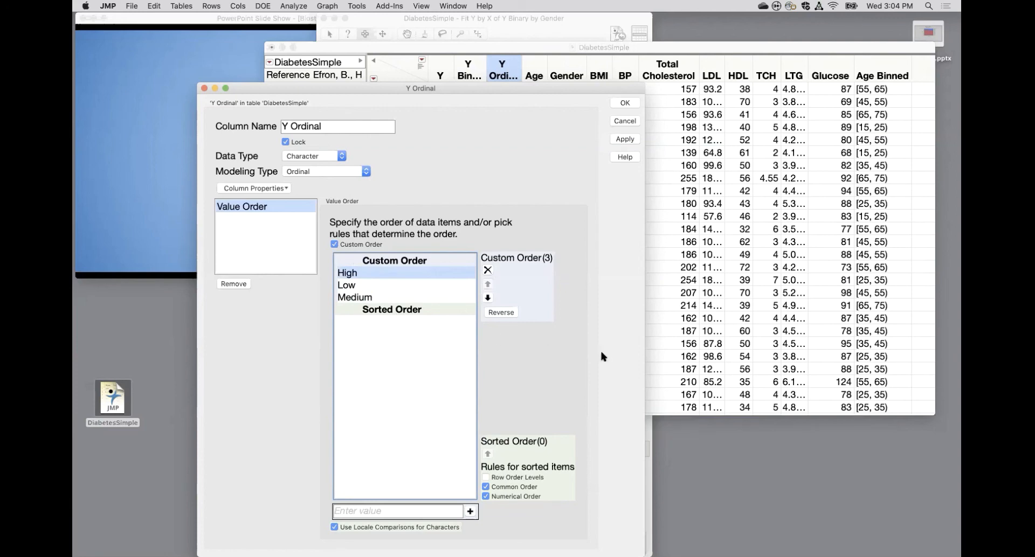
left_click(622, 139)
left_click(625, 104)
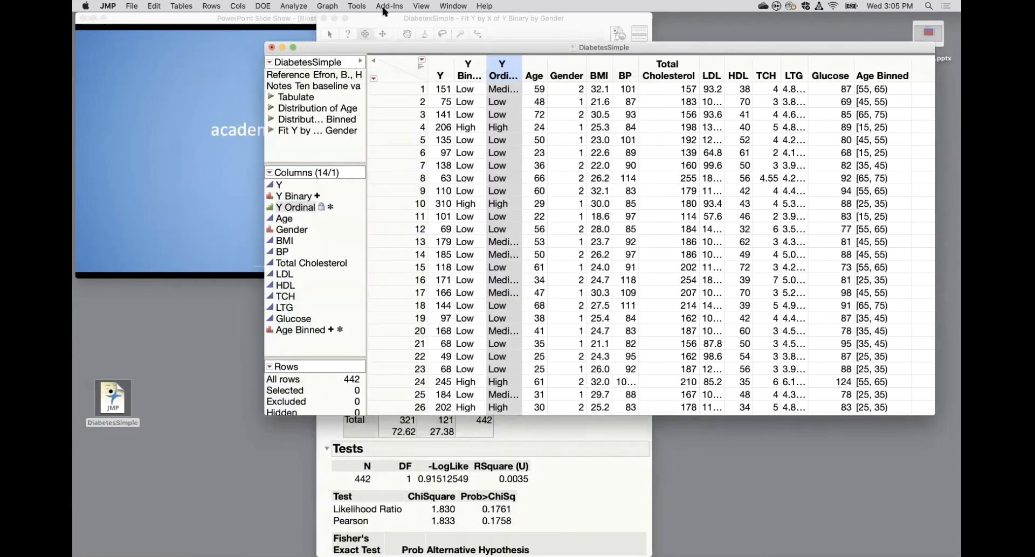
Plot Y Ordinal on the X axis of a new Graph Builder window to check its custom level order, then close it.
left_click(327, 7)
left_click(333, 20)
left_click_drag(670, 119, 500, 66)
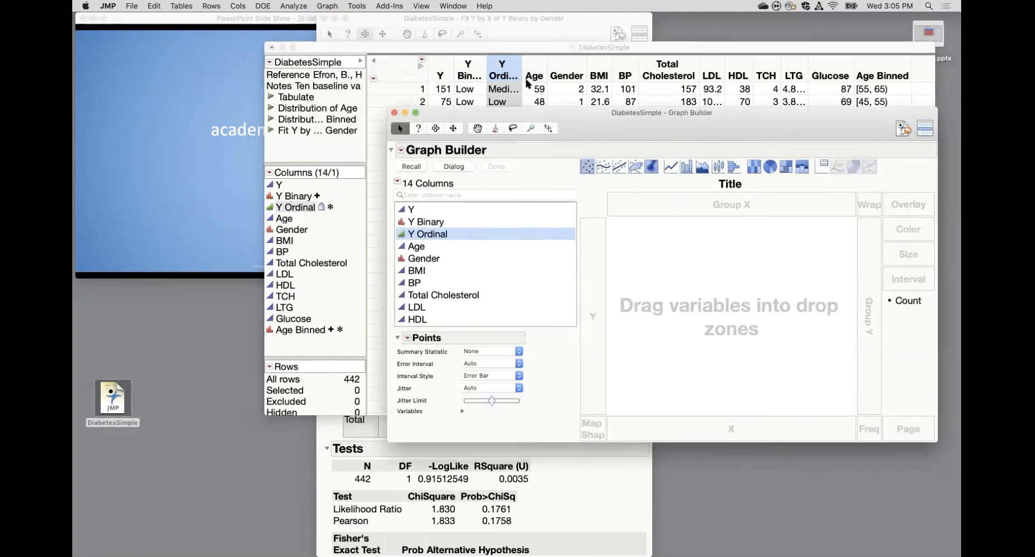
left_click_drag(305, 188, 565, 382)
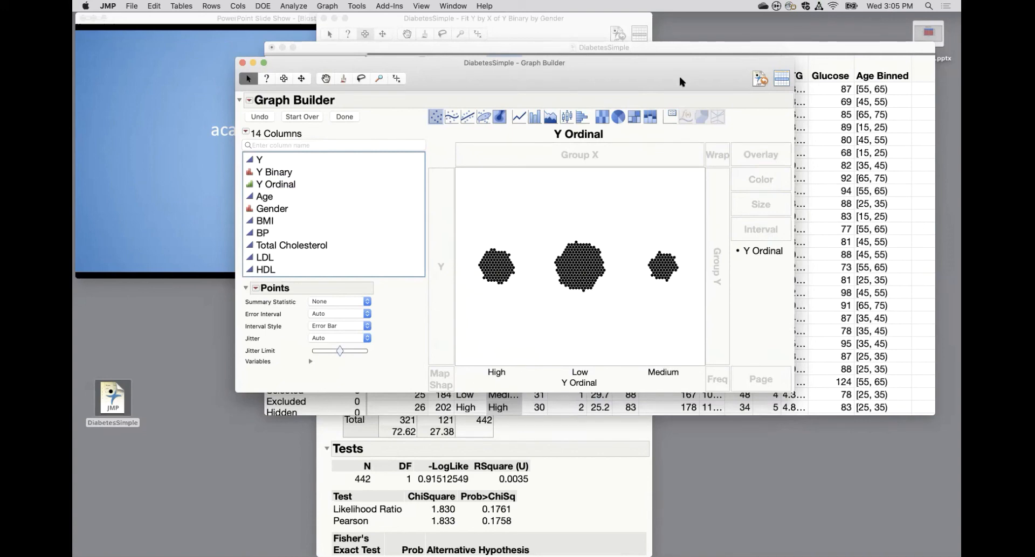
left_click(242, 64)
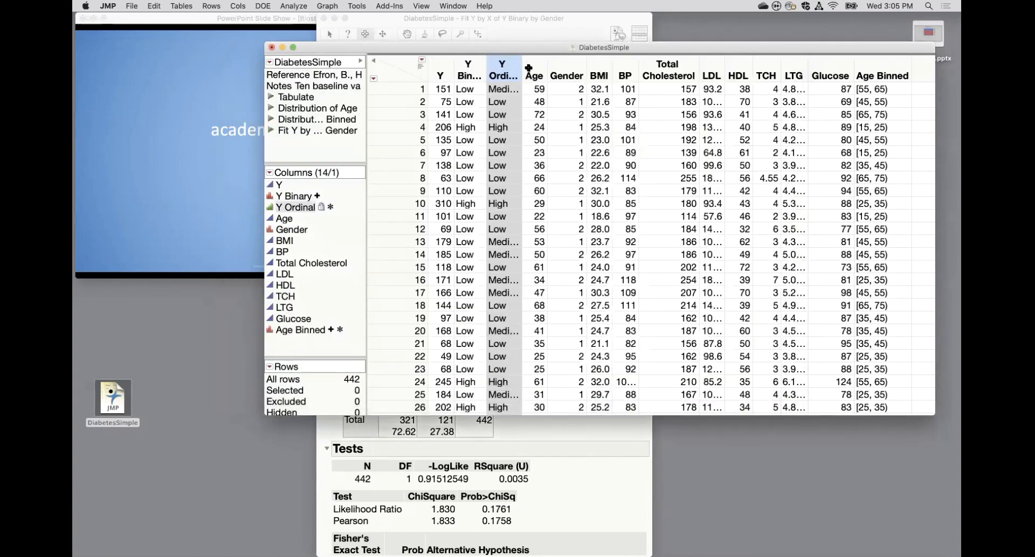
Review the Value Order property in the Y Ordinal column's properties and leave without changes.
double_click(501, 68)
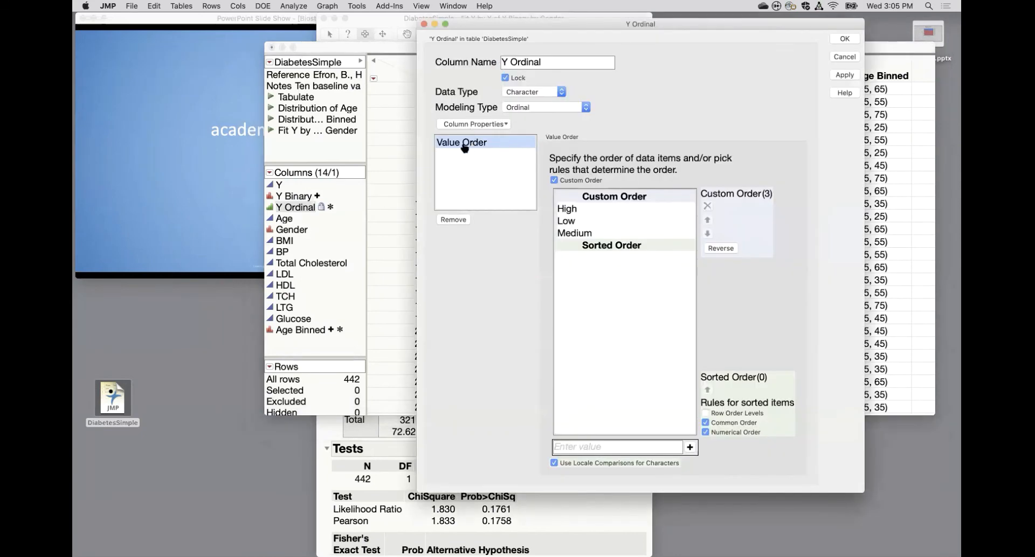
left_click(467, 124)
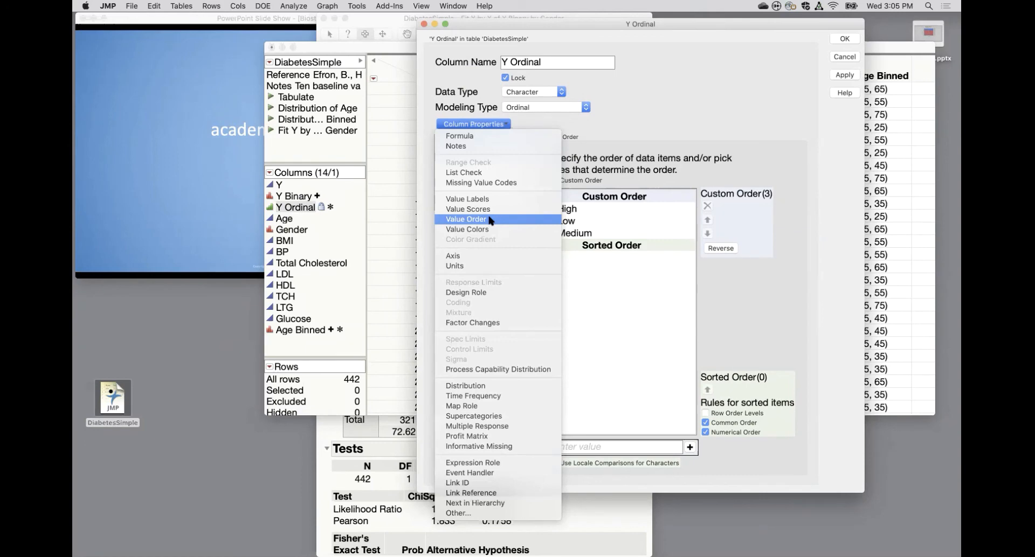
left_click(844, 57)
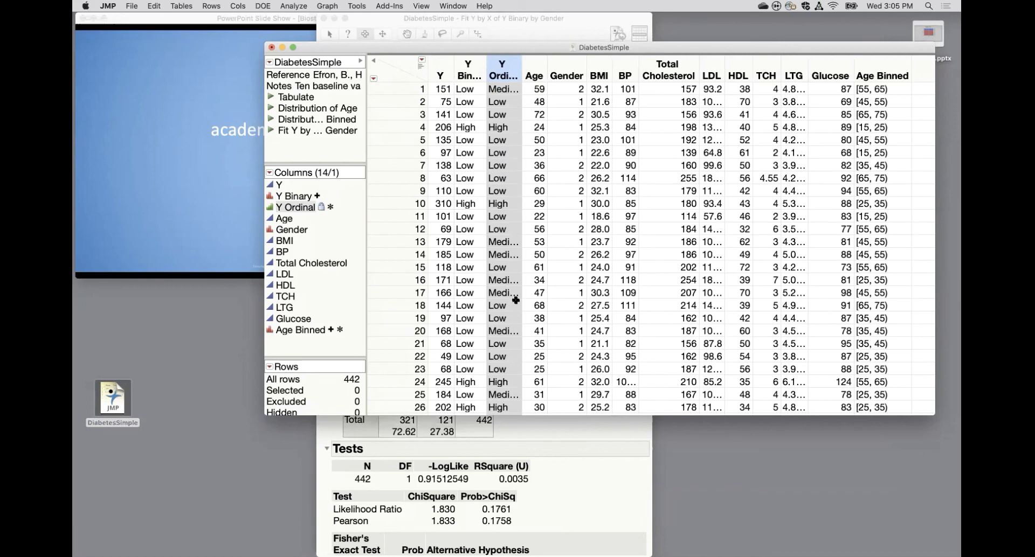
Sort the DiabetesSimple rows by Y Ordinal in ascending order into a separate output table named NewTable.
left_click(184, 6)
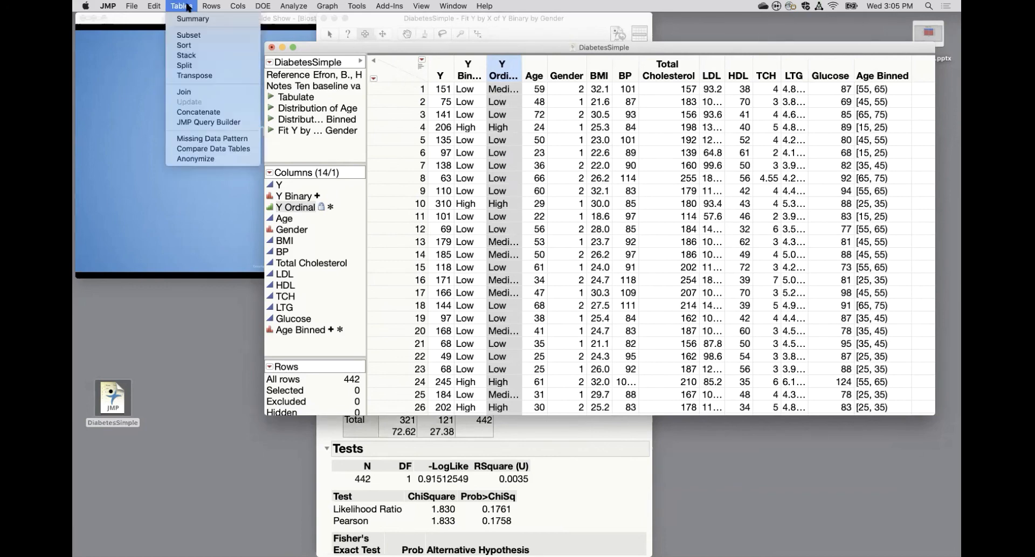
left_click(189, 48)
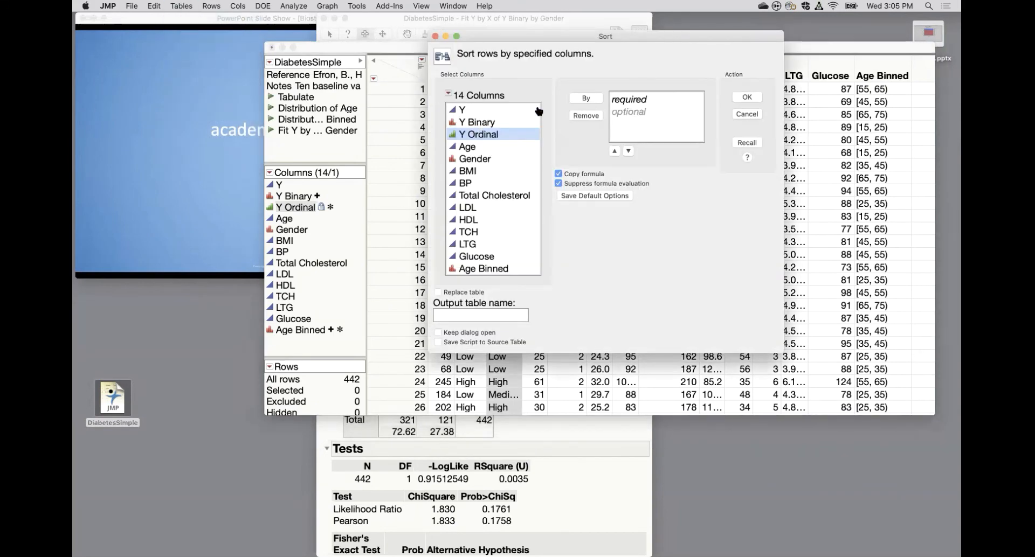
left_click(586, 99)
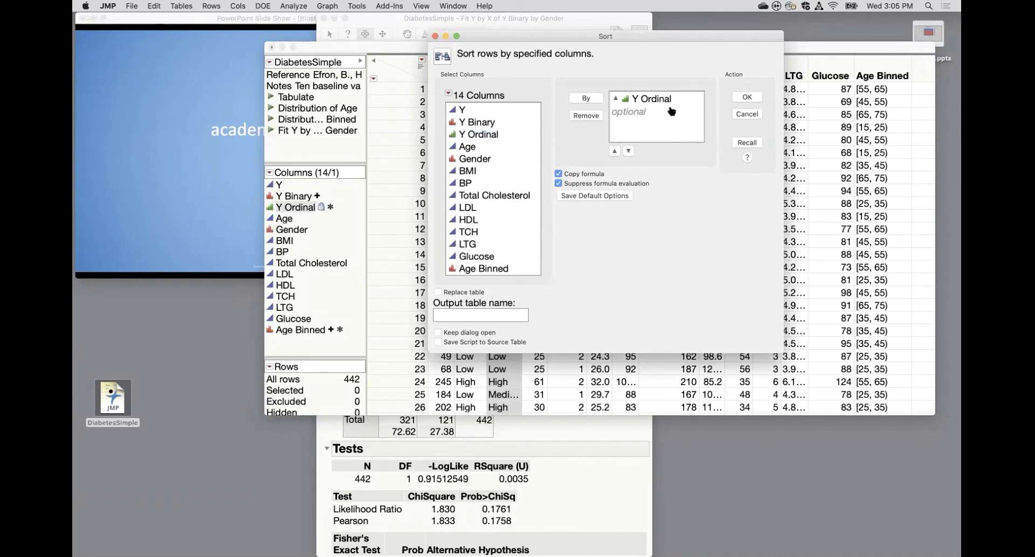
left_click(616, 100)
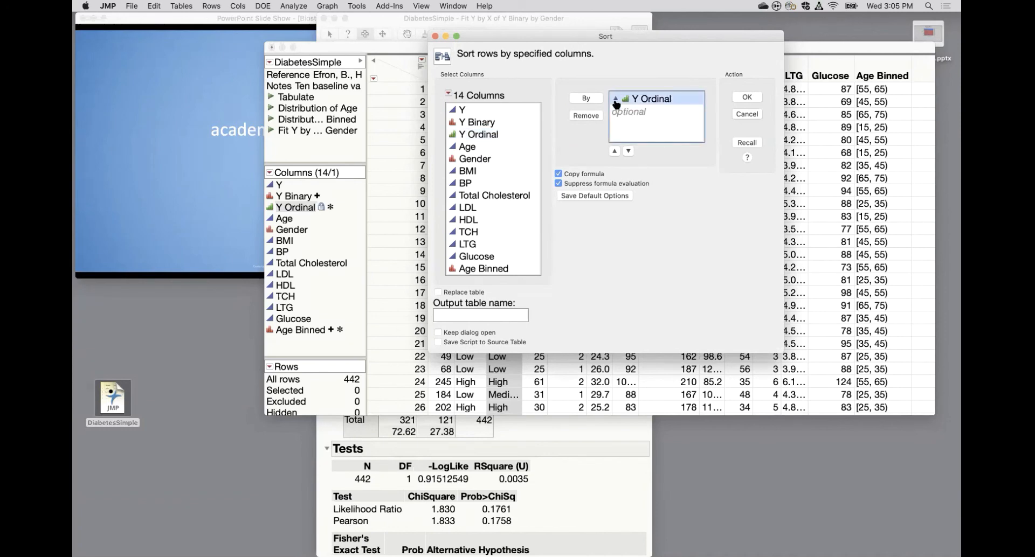
left_click(628, 151)
left_click(439, 293)
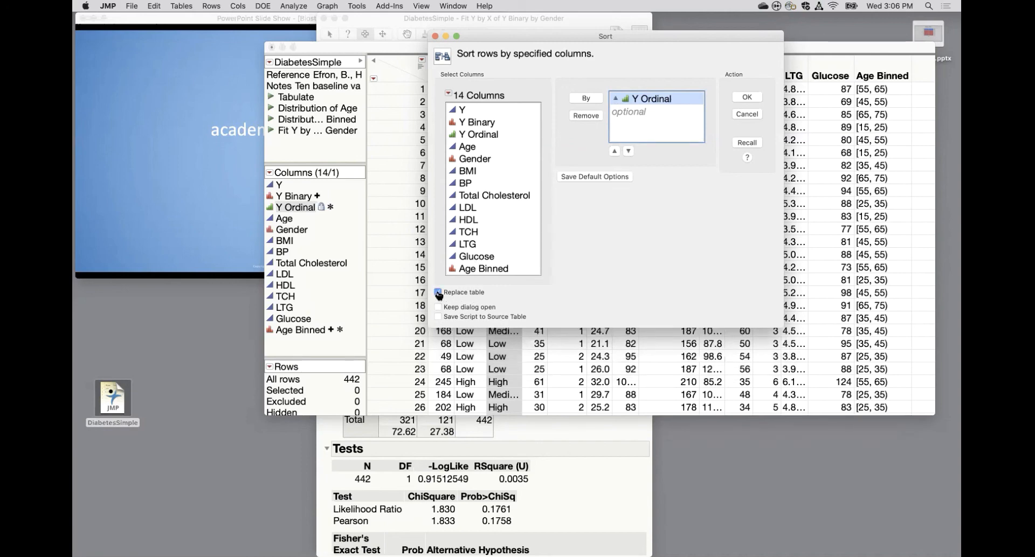
left_click(438, 293)
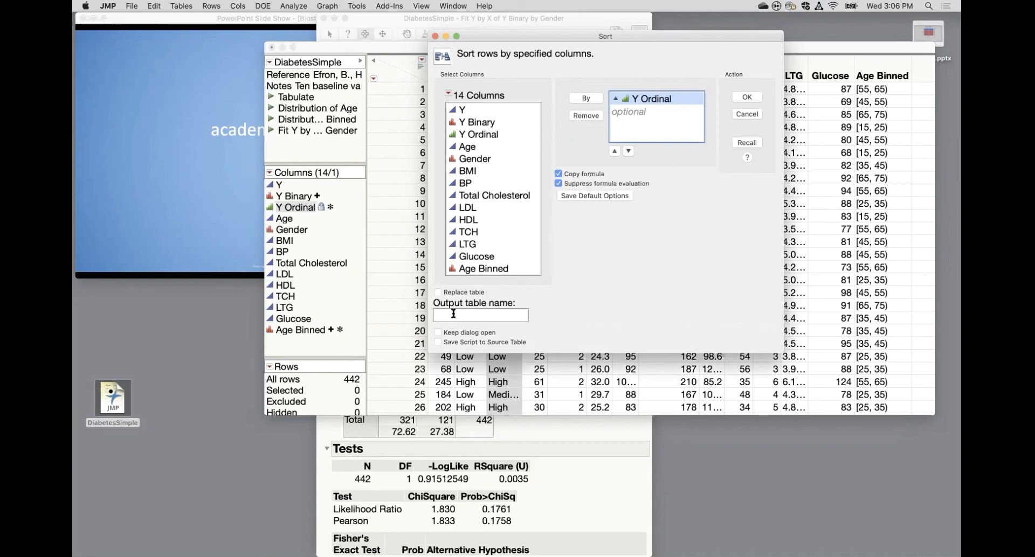
left_click(453, 314)
type("New")
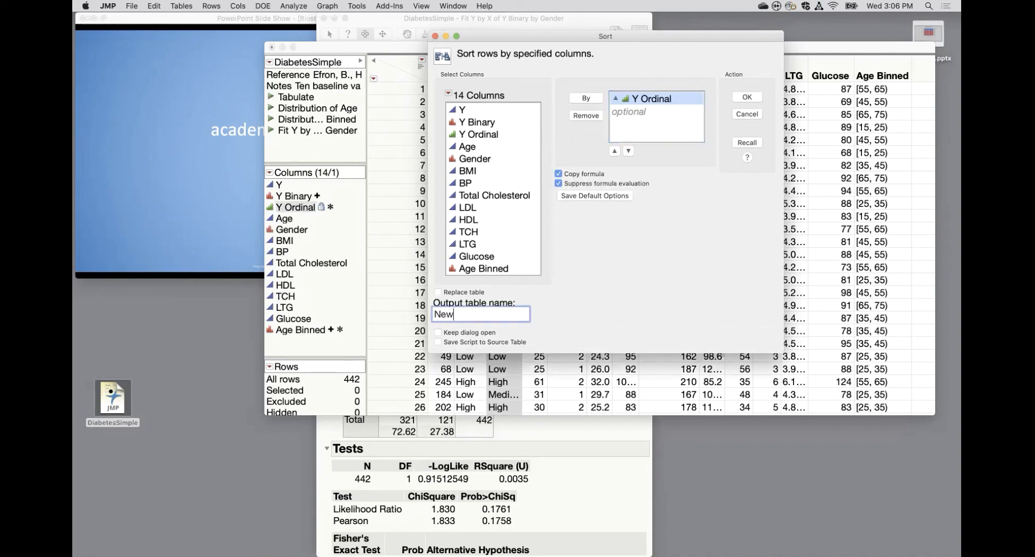
type("Table")
left_click(607, 295)
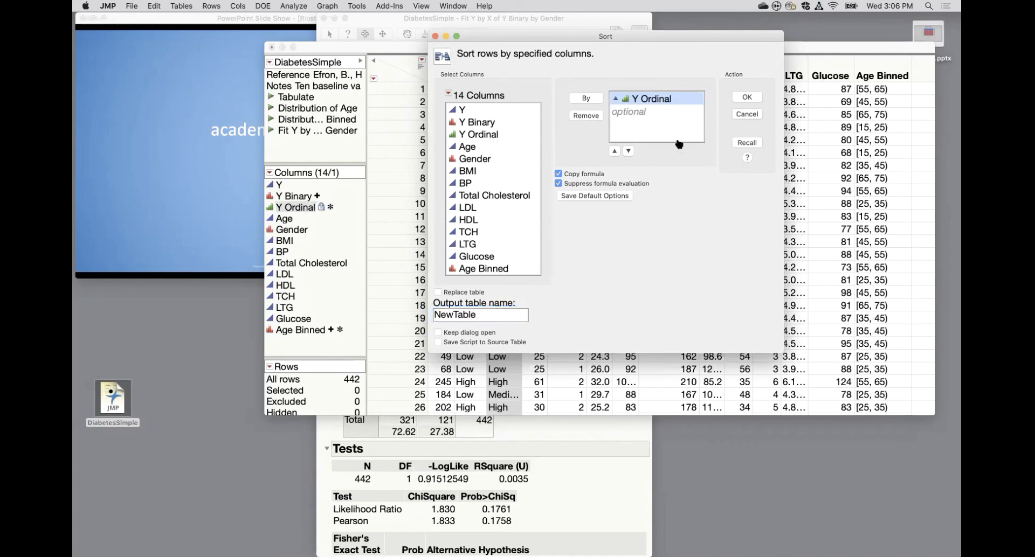
left_click(747, 97)
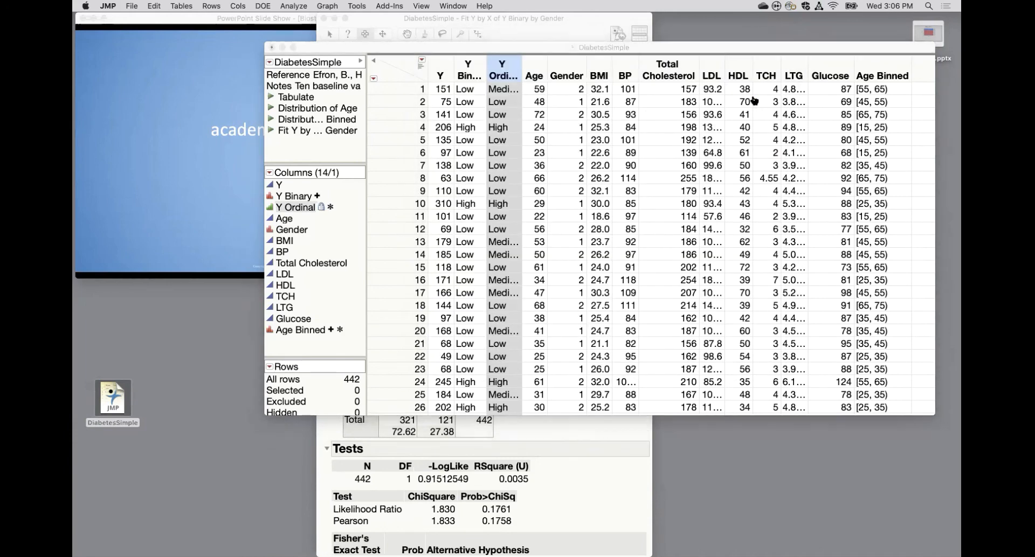
Examine the order of the Y Ordinal levels through all rows of NewTable.
left_click_drag(729, 55, 443, 54)
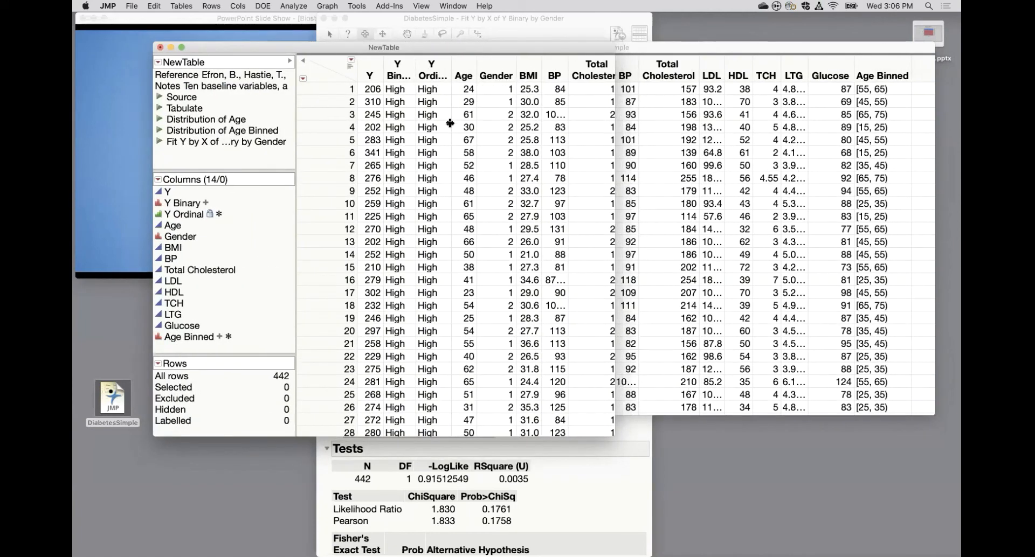
scroll(438, 240, "down", 20)
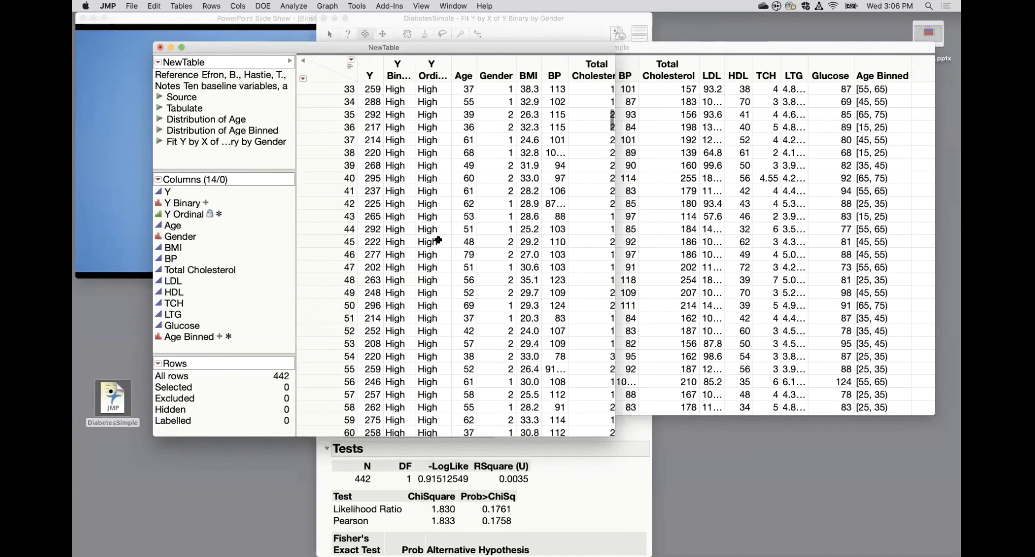
scroll(438, 240, "down", 20)
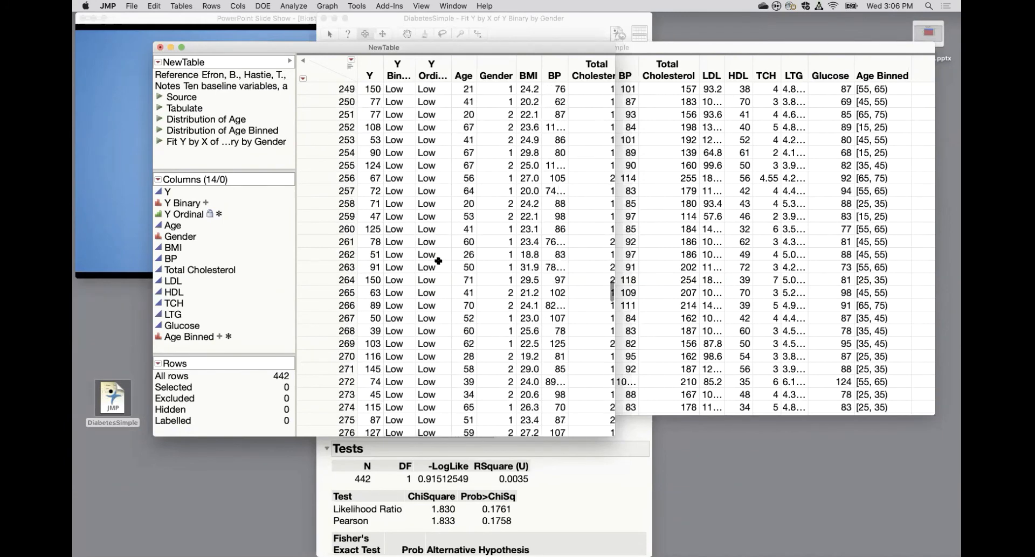
scroll(438, 261, "down", 20)
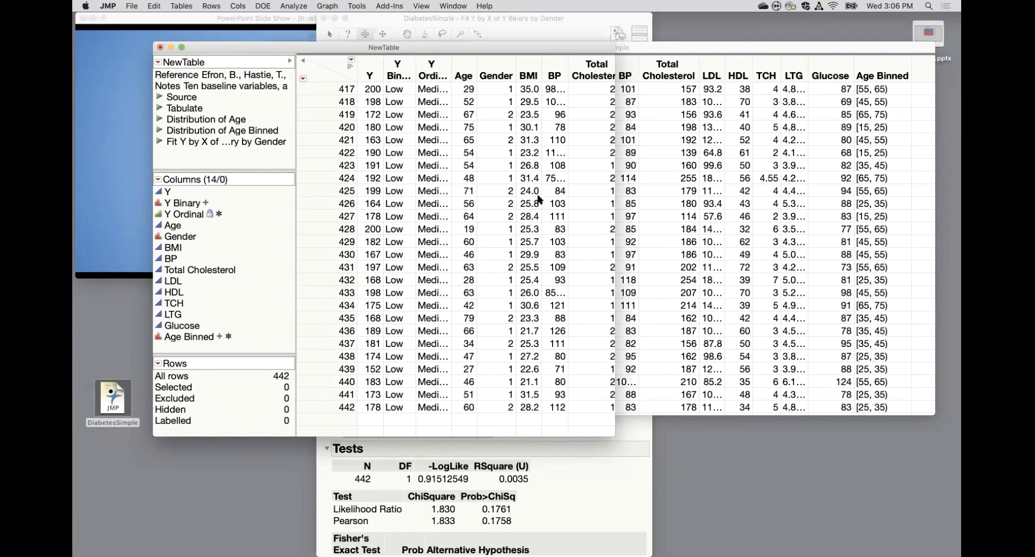
In the DiabetesSimple table, add a Value Labels property to the Gender column and label value 1 as Male.
left_click(742, 261)
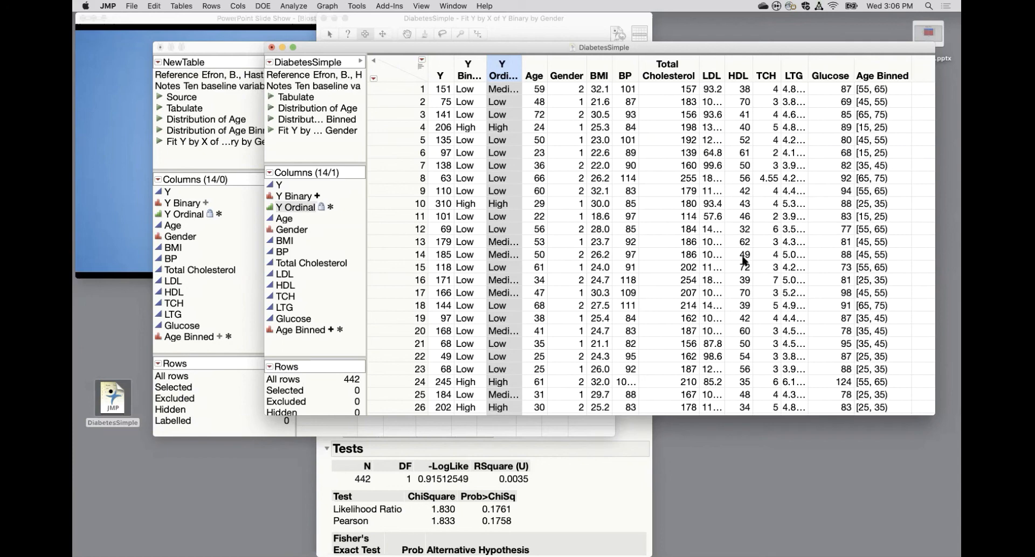
left_click(577, 91)
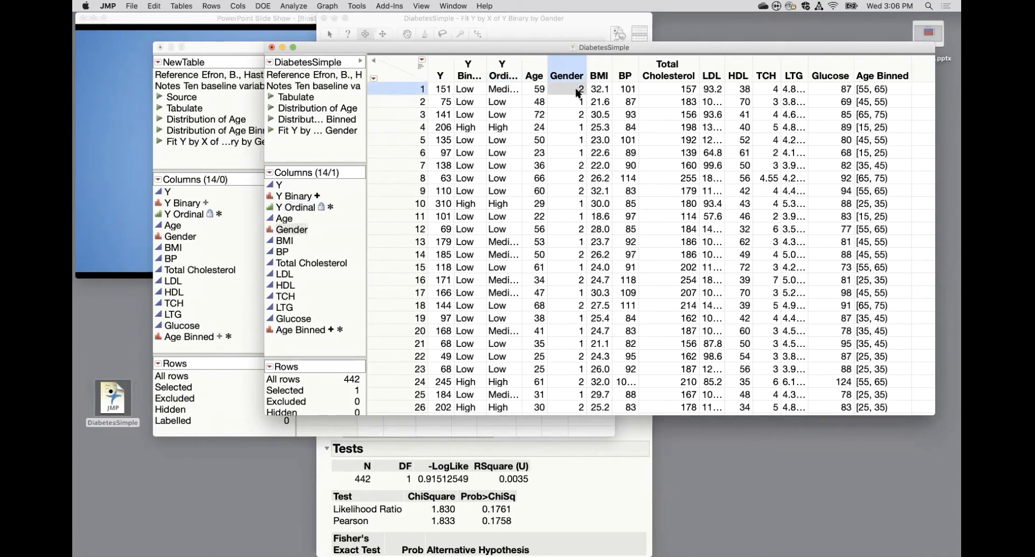
double_click(573, 74)
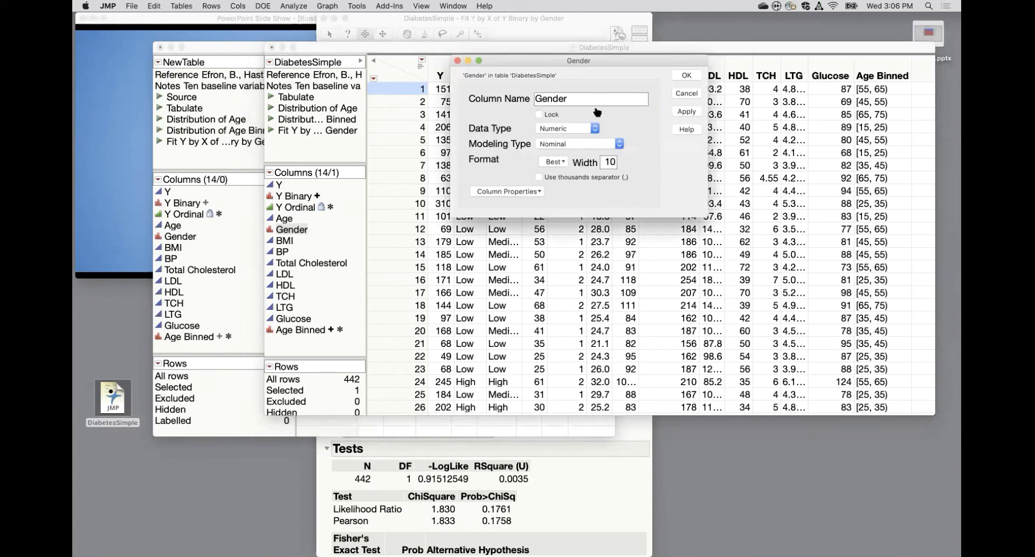
left_click(508, 192)
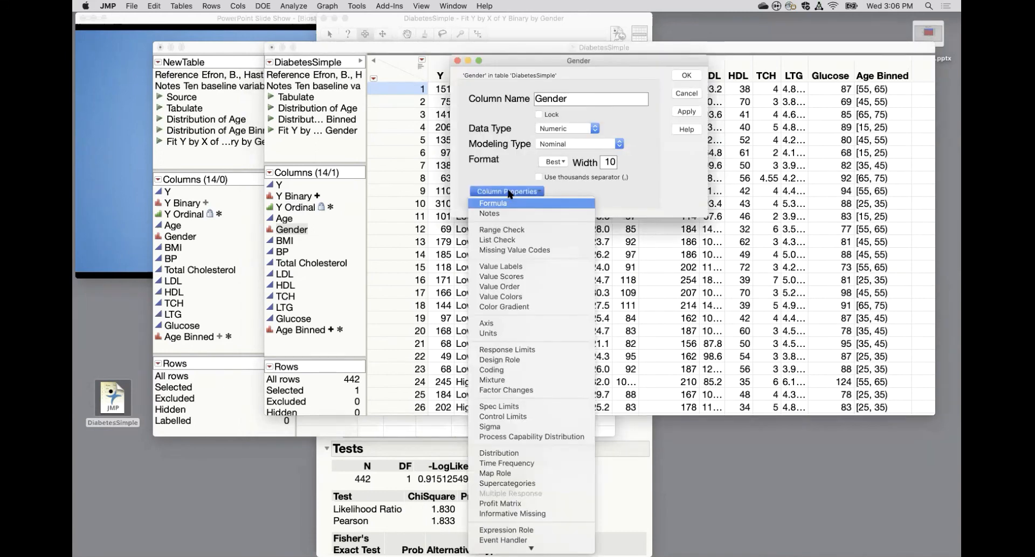
left_click(514, 269)
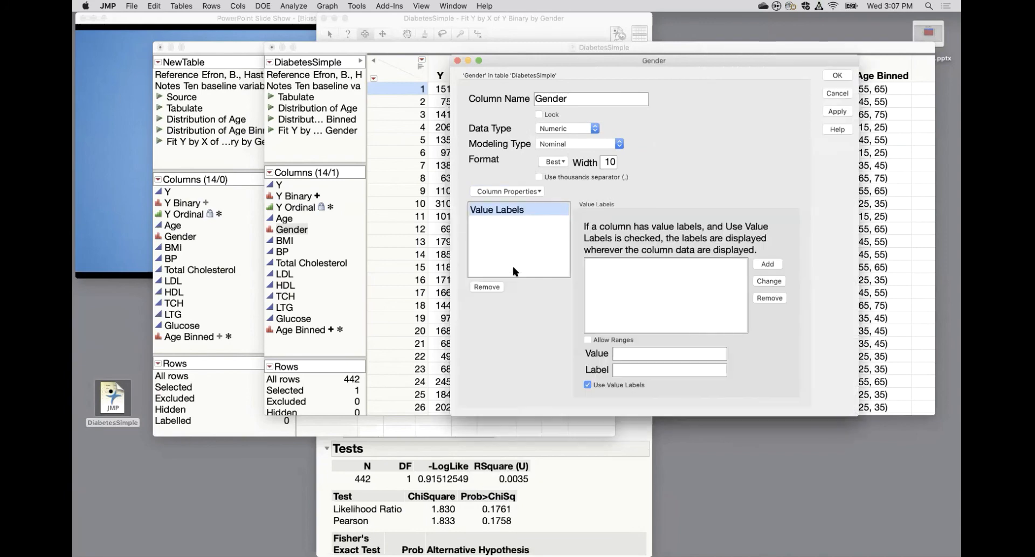
left_click(626, 353)
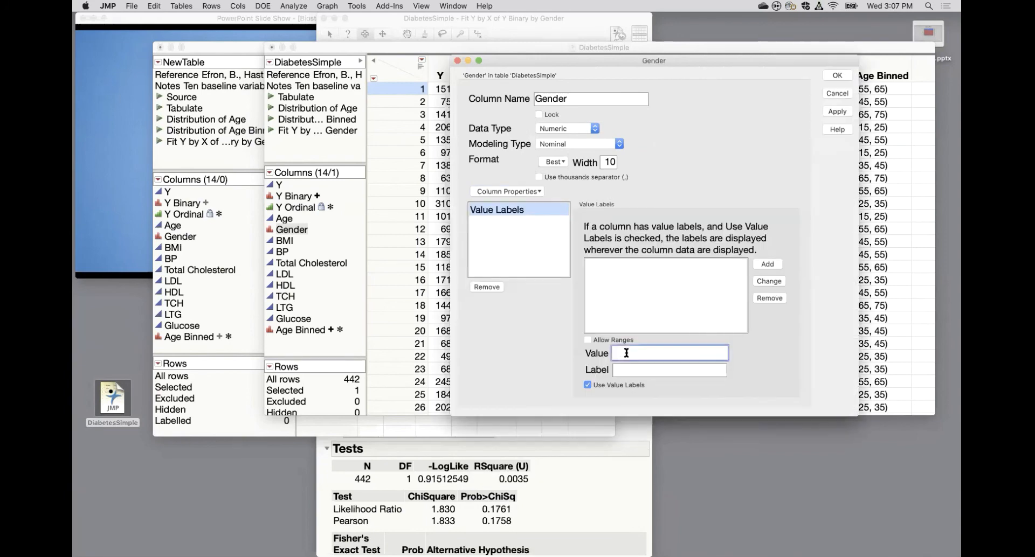
left_click(624, 370)
type("Male")
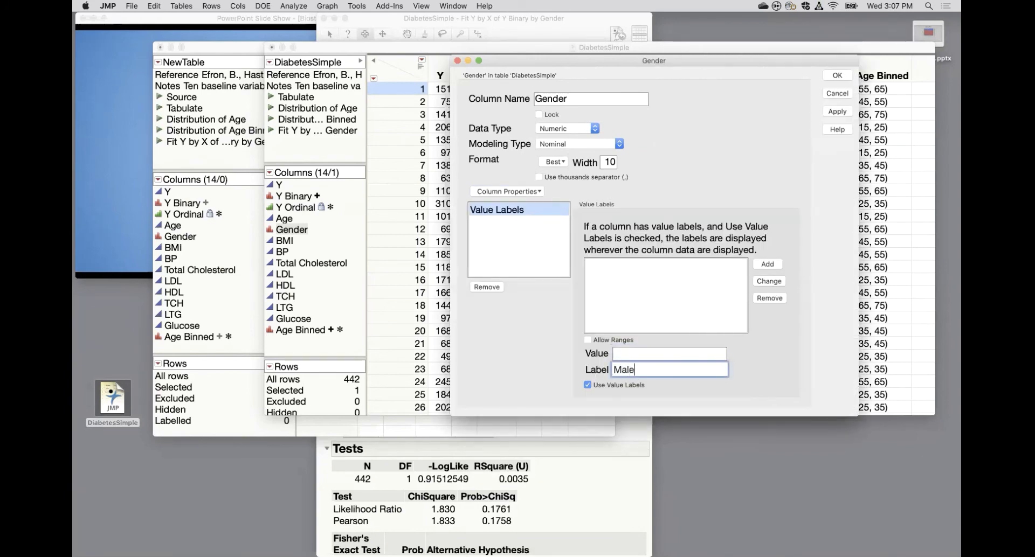
left_click(771, 266)
Label Gender value 2 as Female and apply the value labels to the column.
left_click(662, 354)
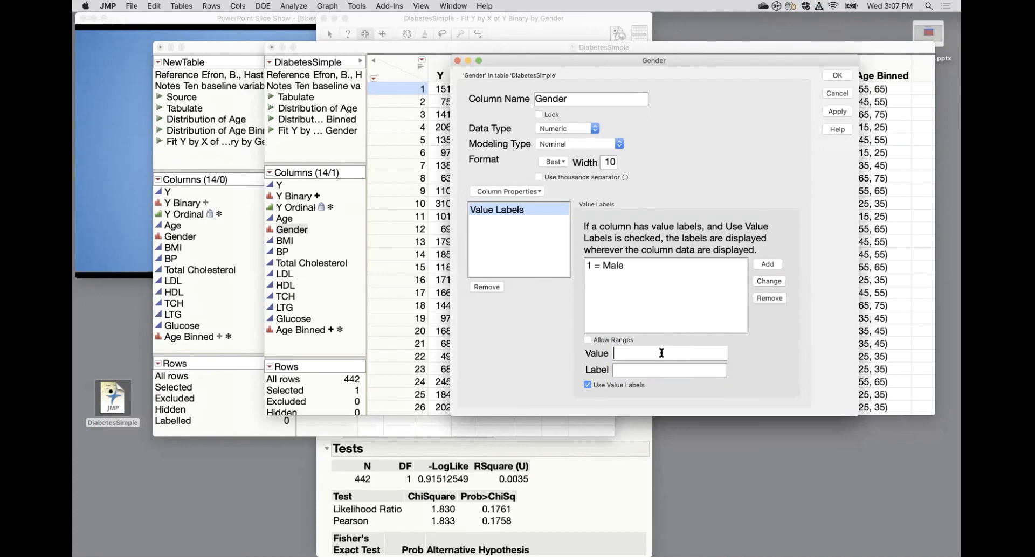
left_click(646, 370)
type("Female")
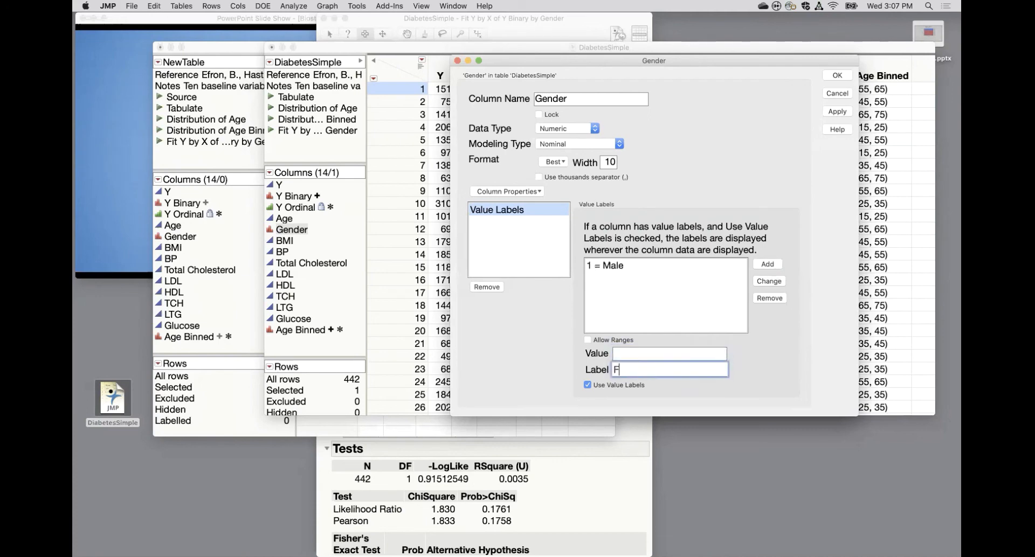
left_click(778, 264)
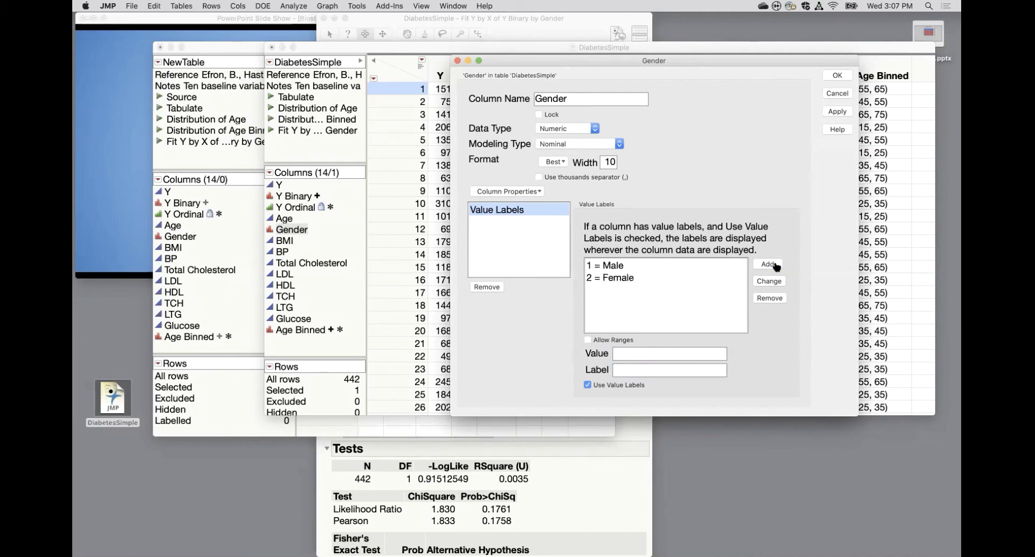
left_click(837, 111)
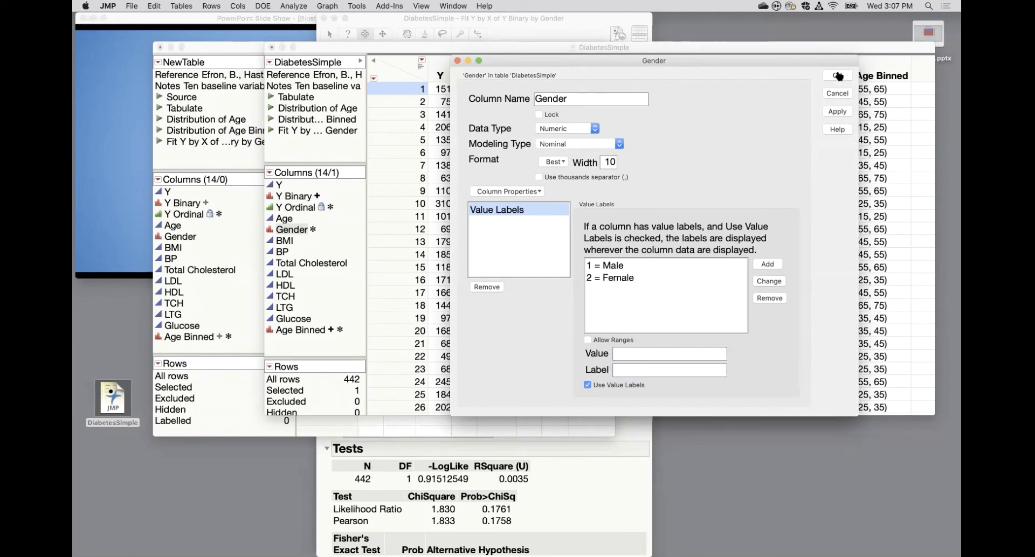
left_click(837, 76)
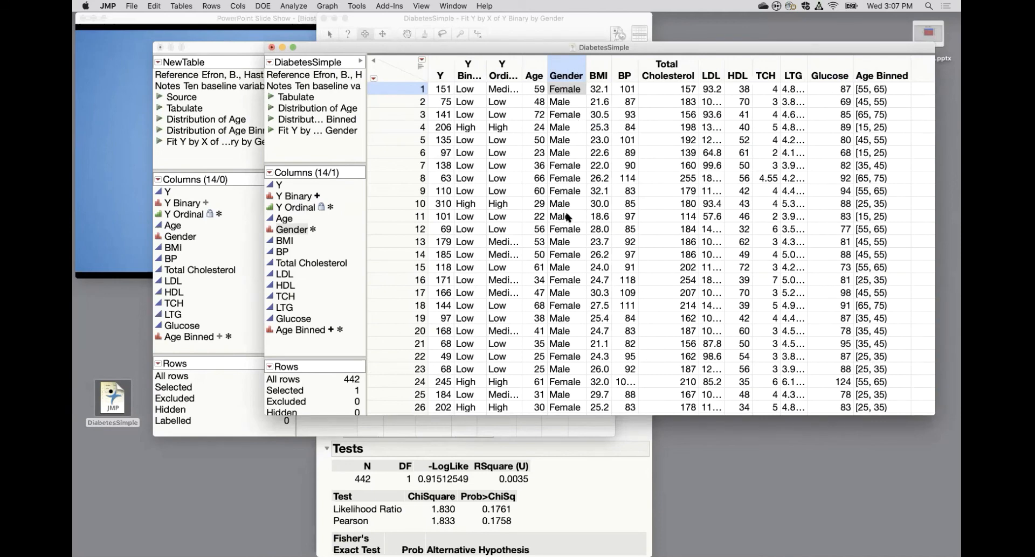
Remove the Value Labels property from the Gender column.
mouse_move(567, 217)
double_click(566, 70)
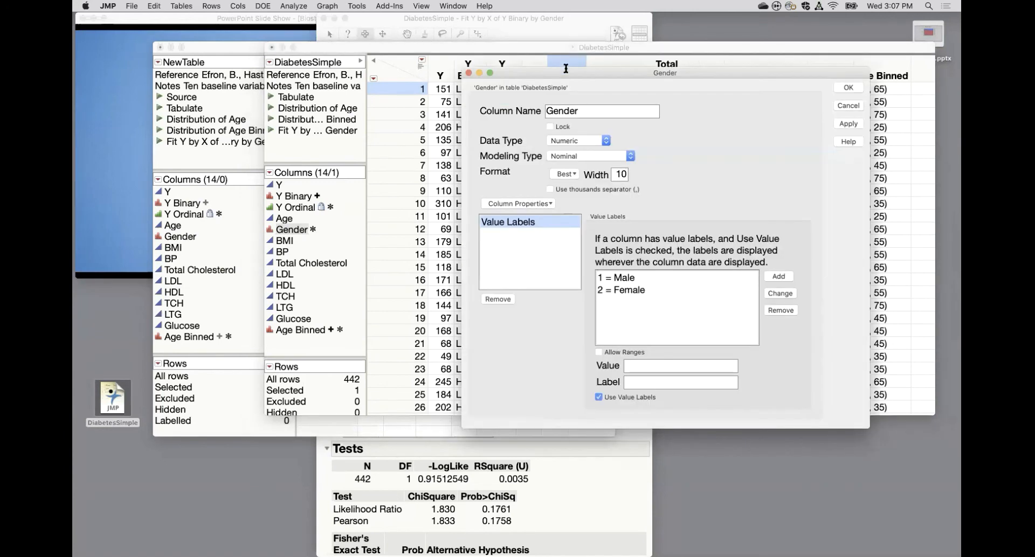
left_click(498, 299)
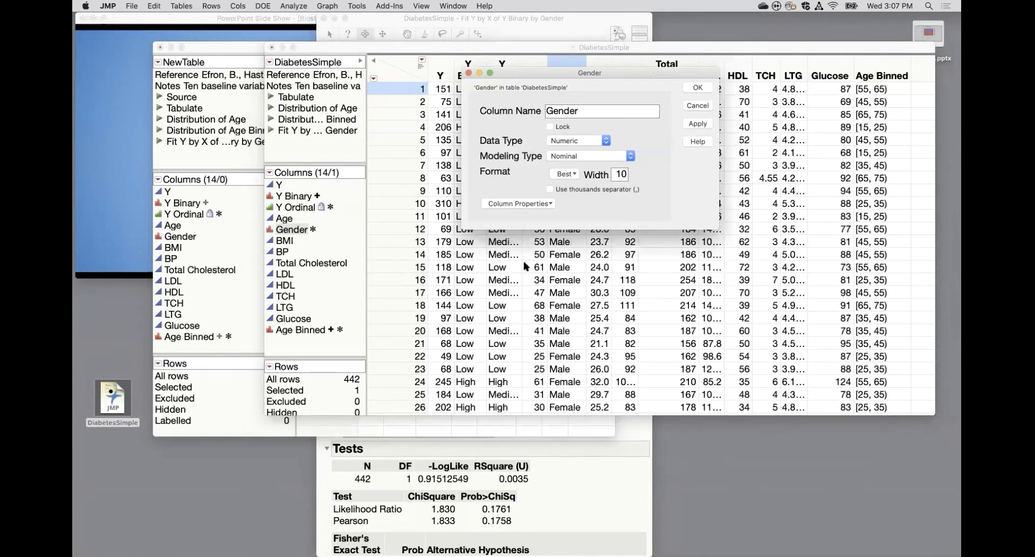
left_click(698, 88)
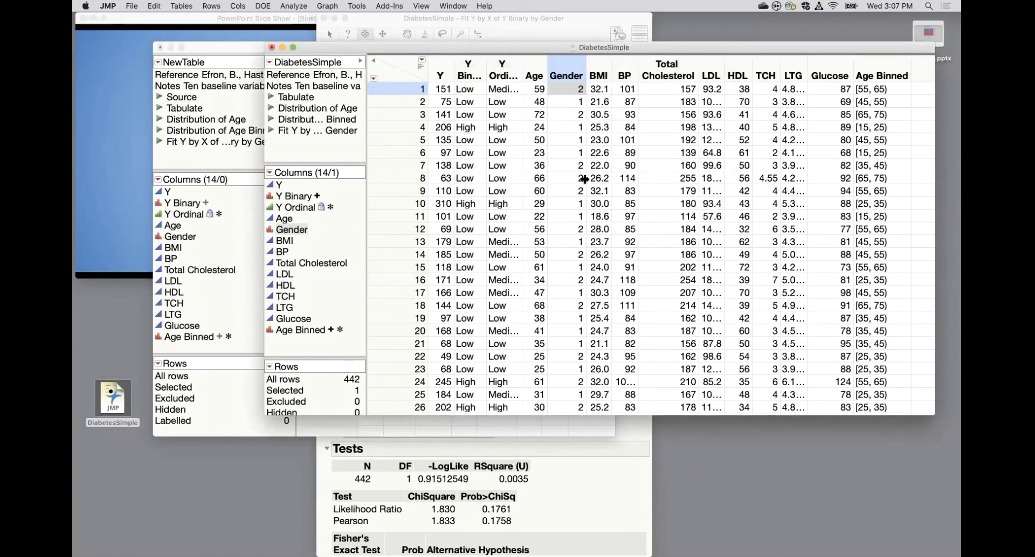
Set up a Recode of the Gender column that converts it to Character and maps 1 to Male and 2 to Female.
left_click(573, 103)
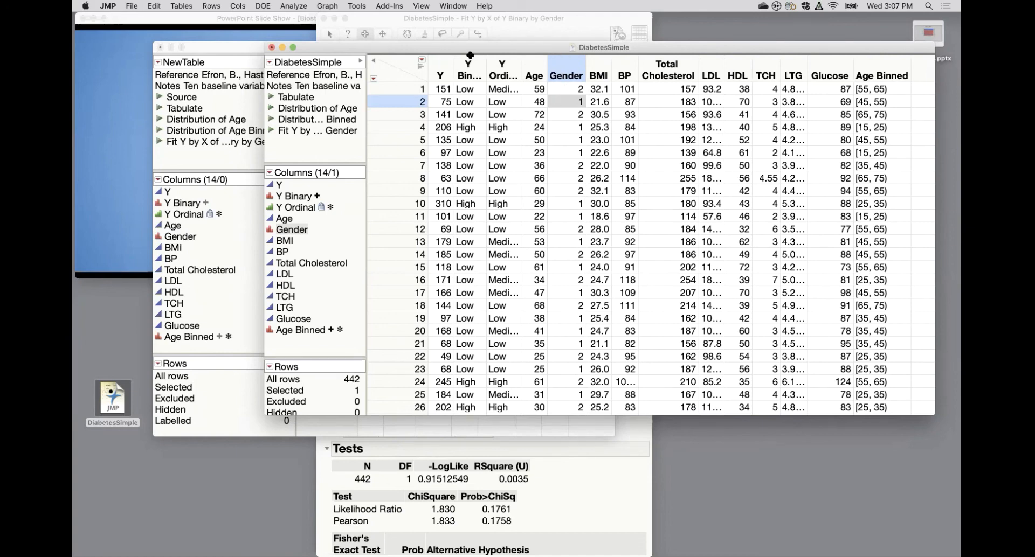
left_click(237, 6)
left_click(266, 162)
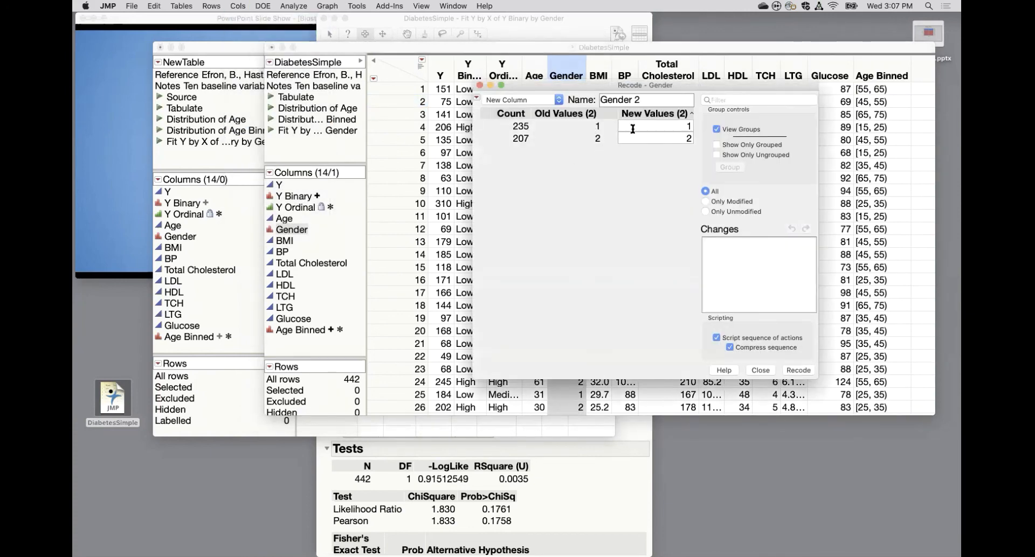
left_click(637, 126)
type("Male")
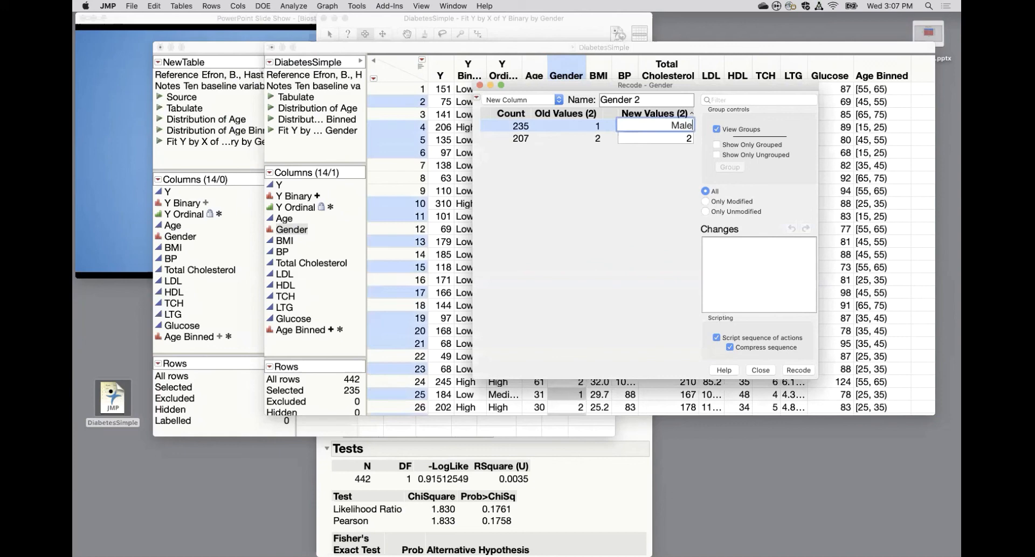
left_click(645, 135)
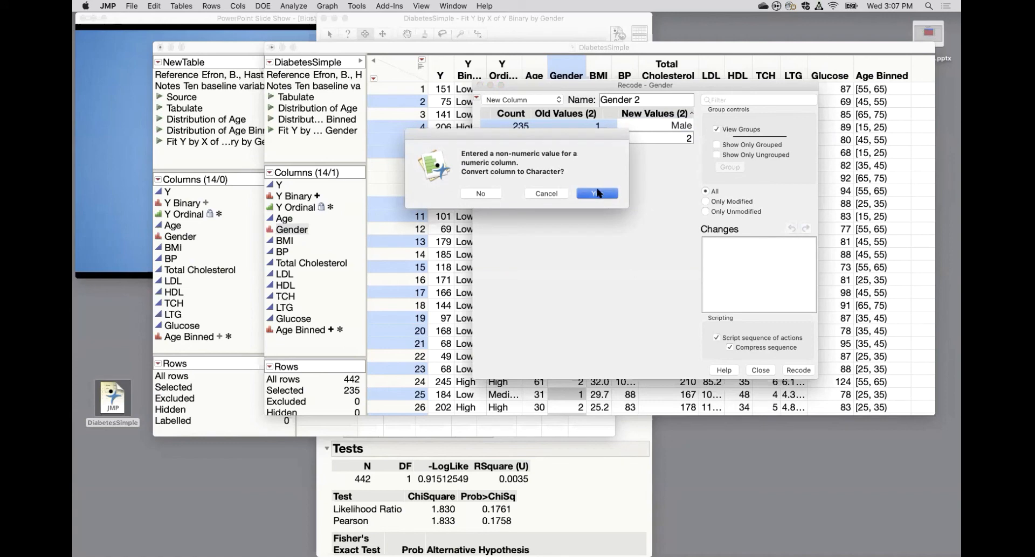
left_click(598, 193)
left_click(640, 126)
type("Female")
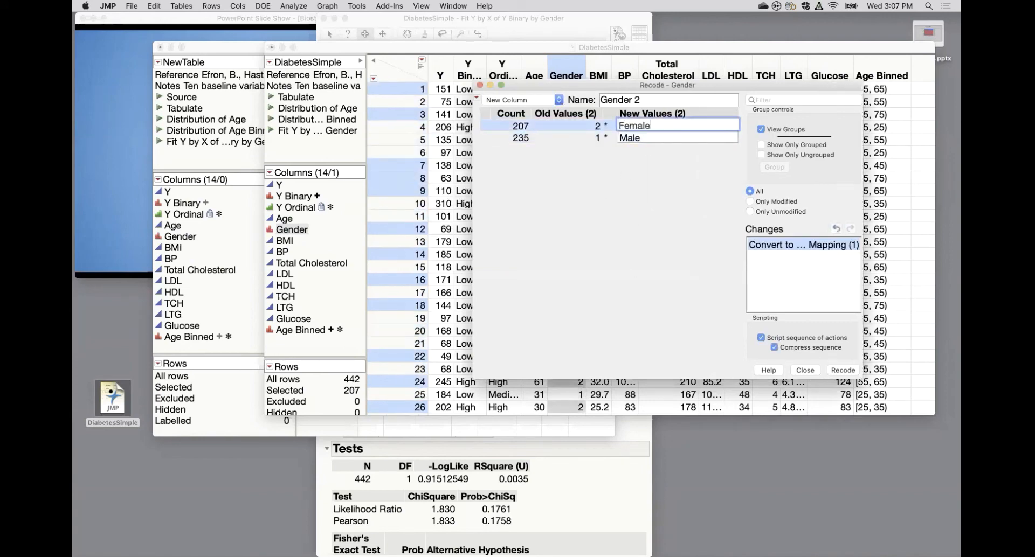
left_click(646, 172)
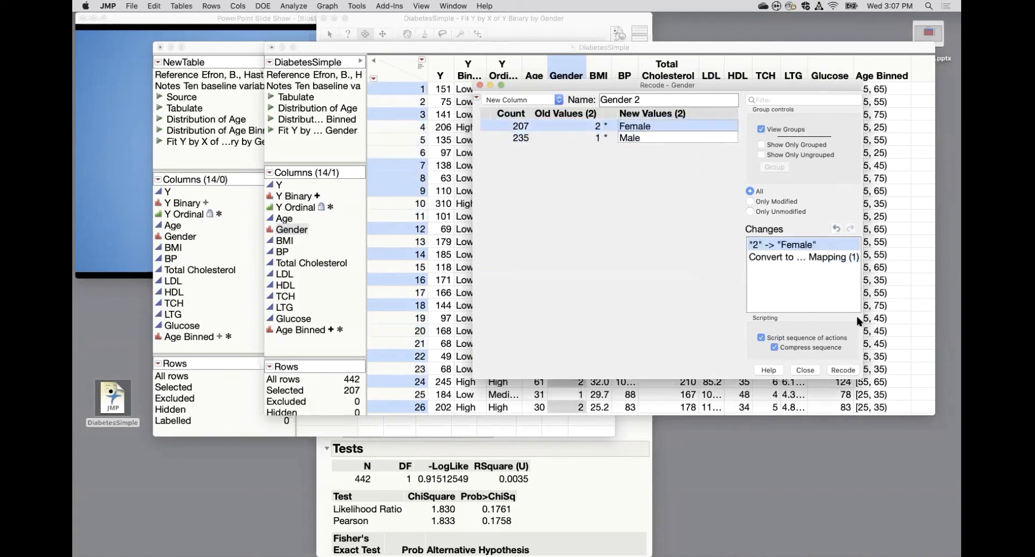
Output the Gender recode as a formula column named Gender 2 and review its formula in the column properties.
left_click(541, 101)
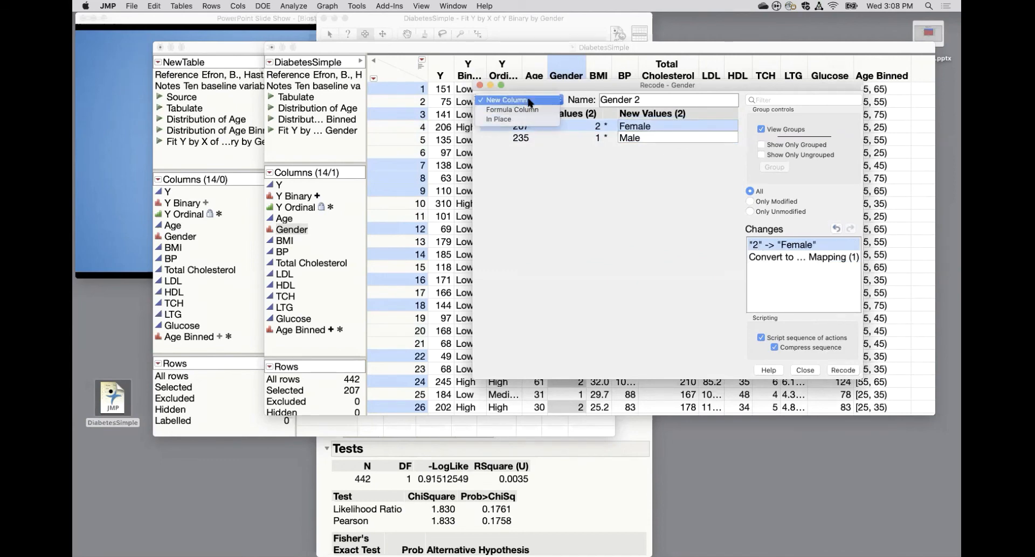
left_click(526, 102)
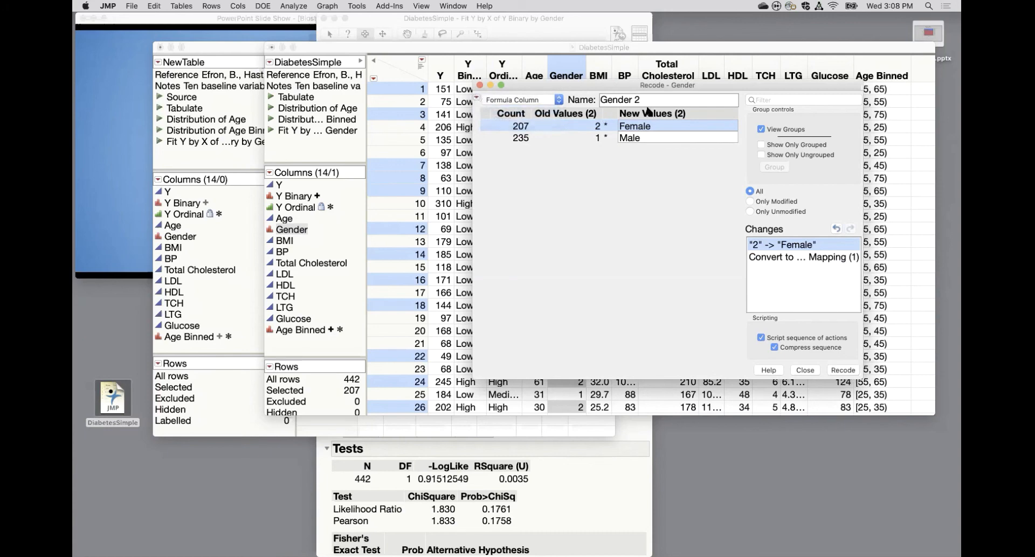
left_click(844, 371)
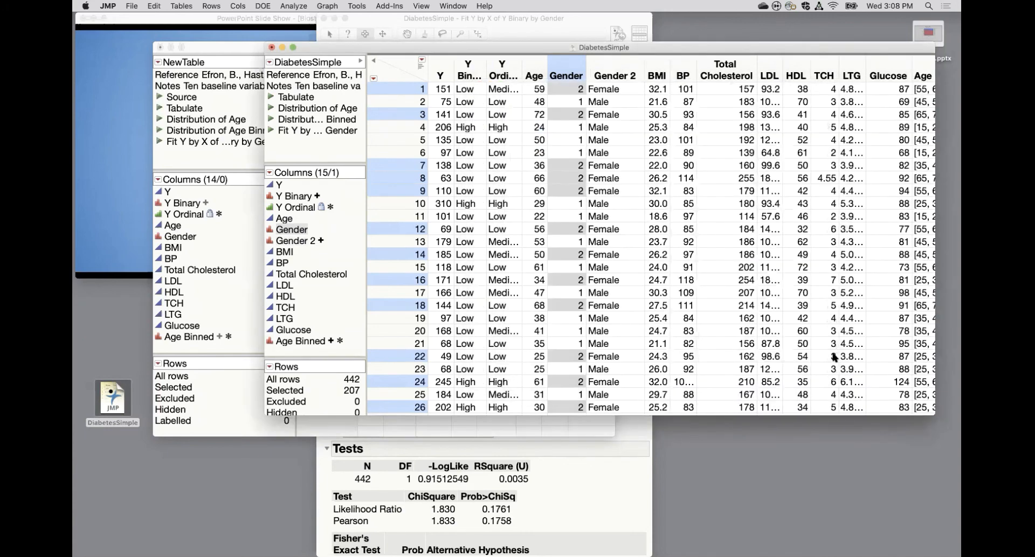
double_click(615, 66)
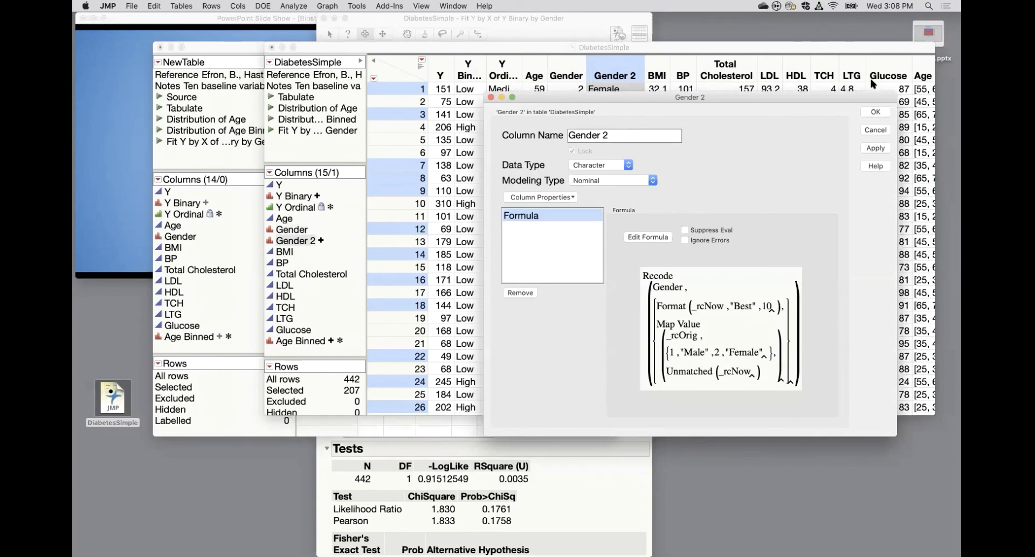
left_click(876, 111)
Add row 443 at the end of DiabetesSimple and enter 2 as its Gender value to test the Gender 2 formula.
scroll(755, 161, "down", 15)
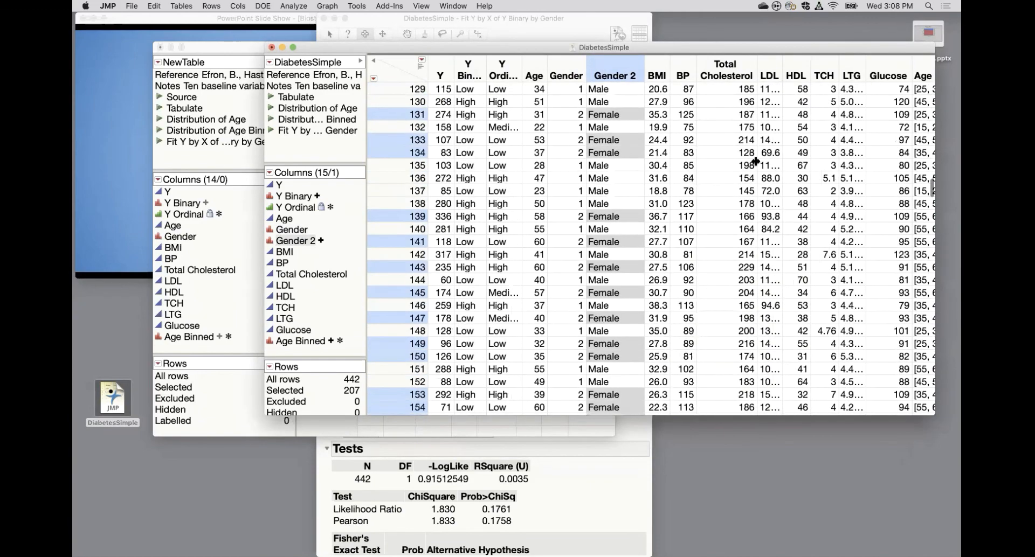
scroll(755, 161, "down", 20)
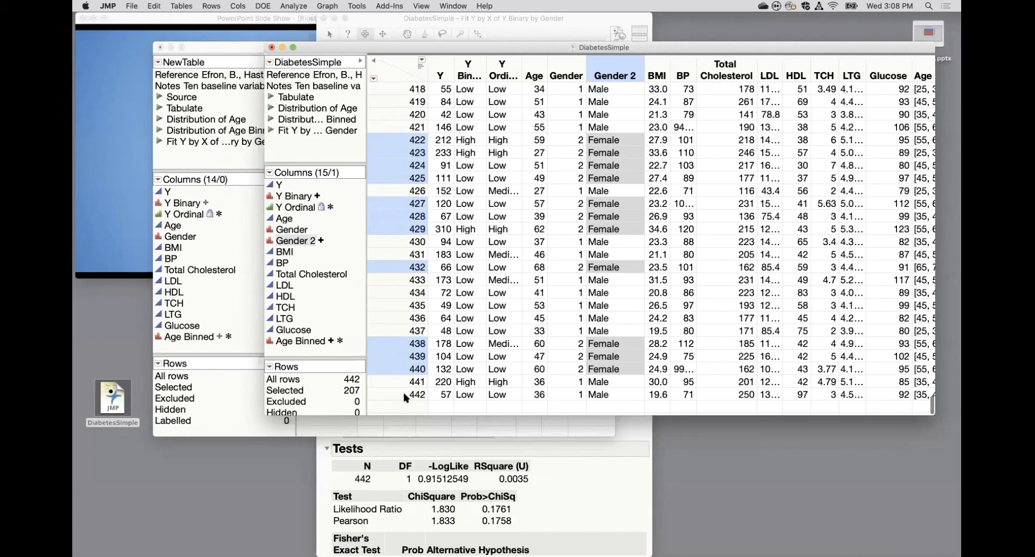
double_click(399, 405)
right_click(574, 406)
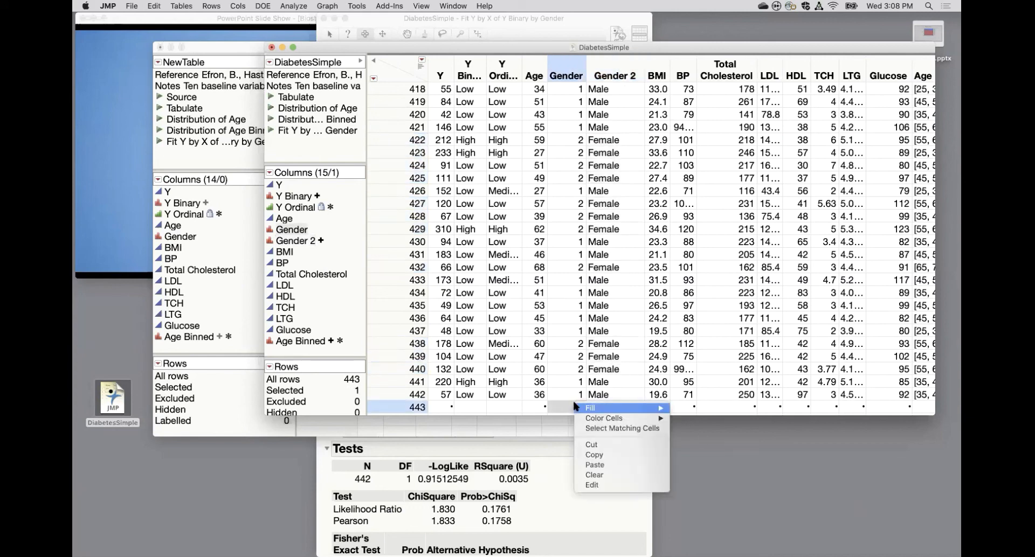
left_click(568, 407)
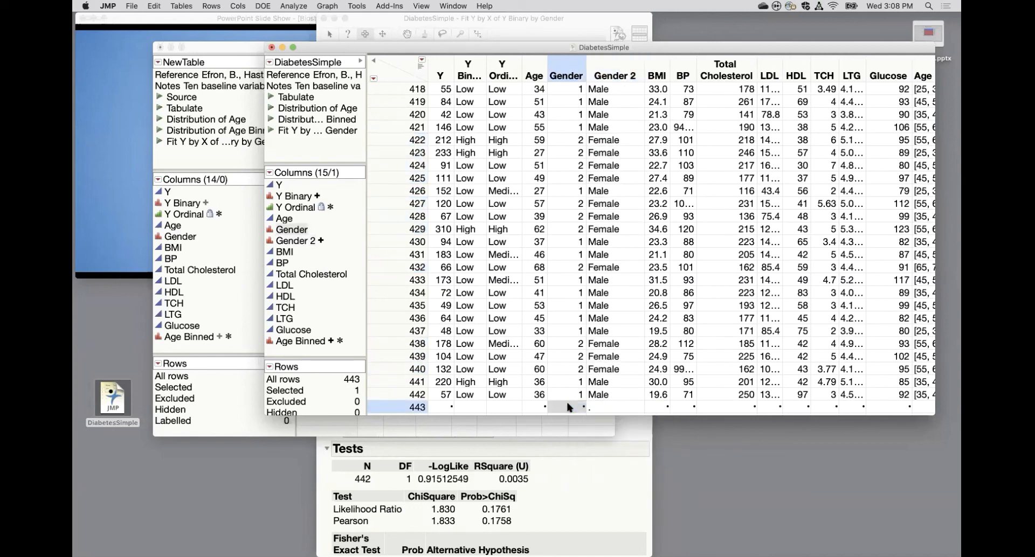
double_click(568, 407)
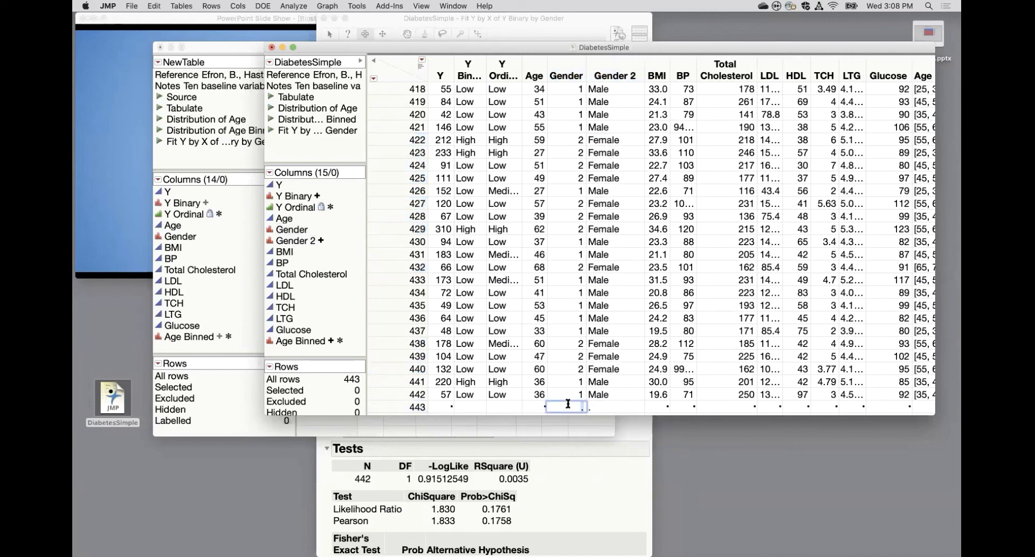
type("2")
key("Return")
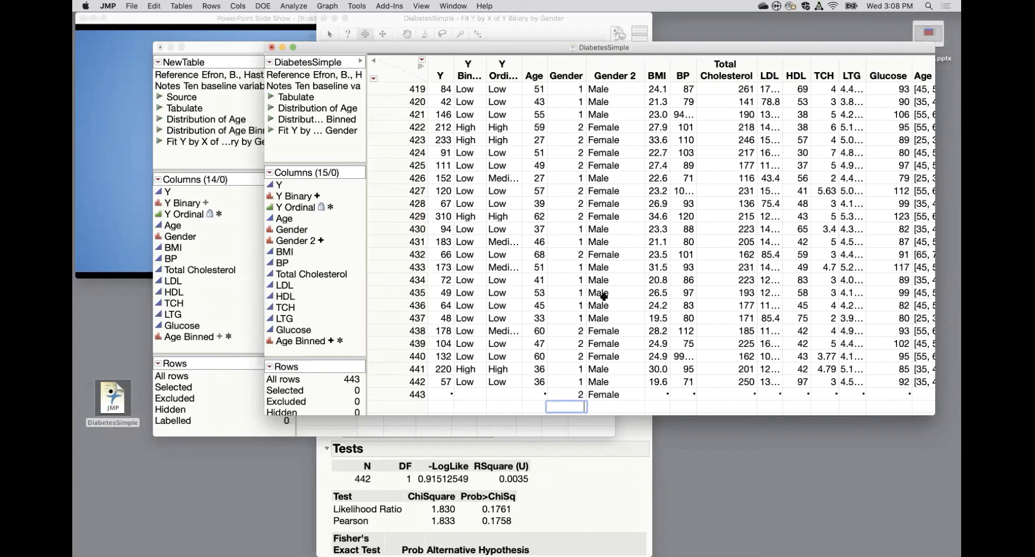
left_click(564, 406)
Close the NewTable data table without saving its changes.
left_click(160, 47)
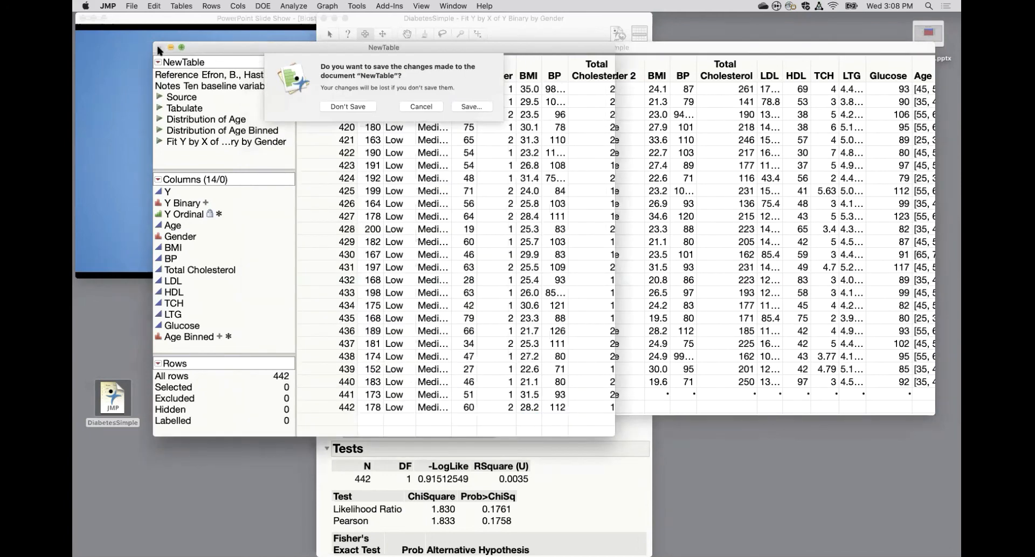
left_click(343, 107)
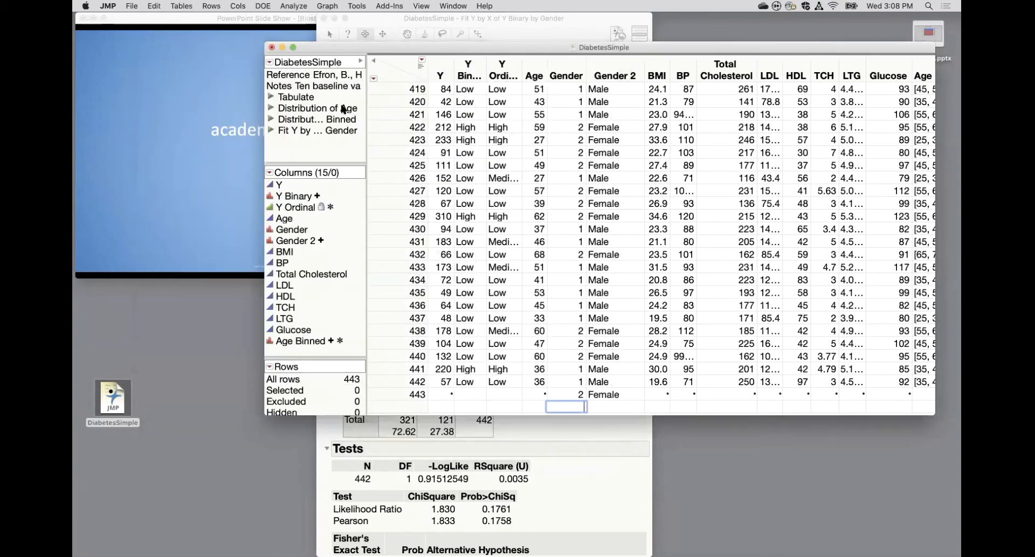
left_click(132, 8)
left_click(150, 32)
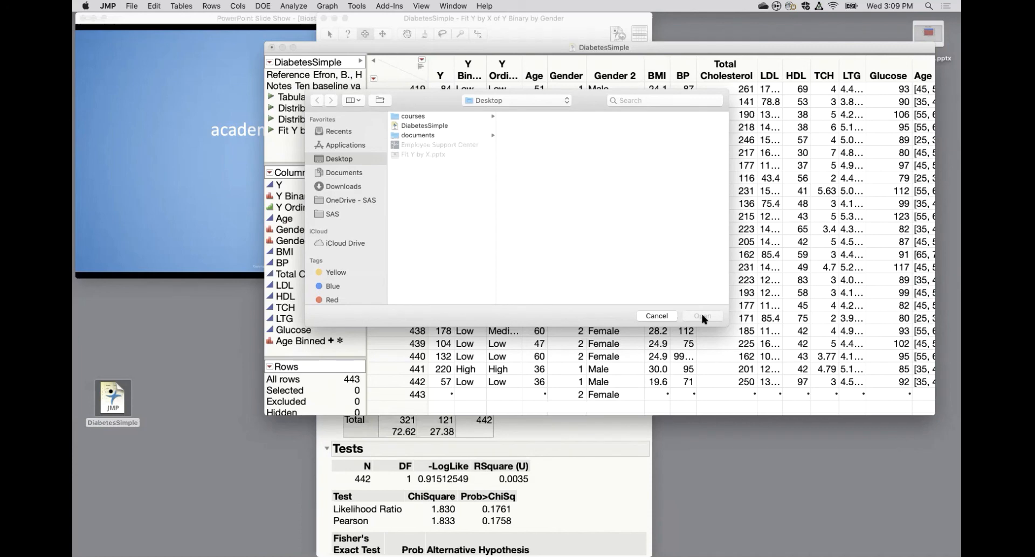
left_click(658, 316)
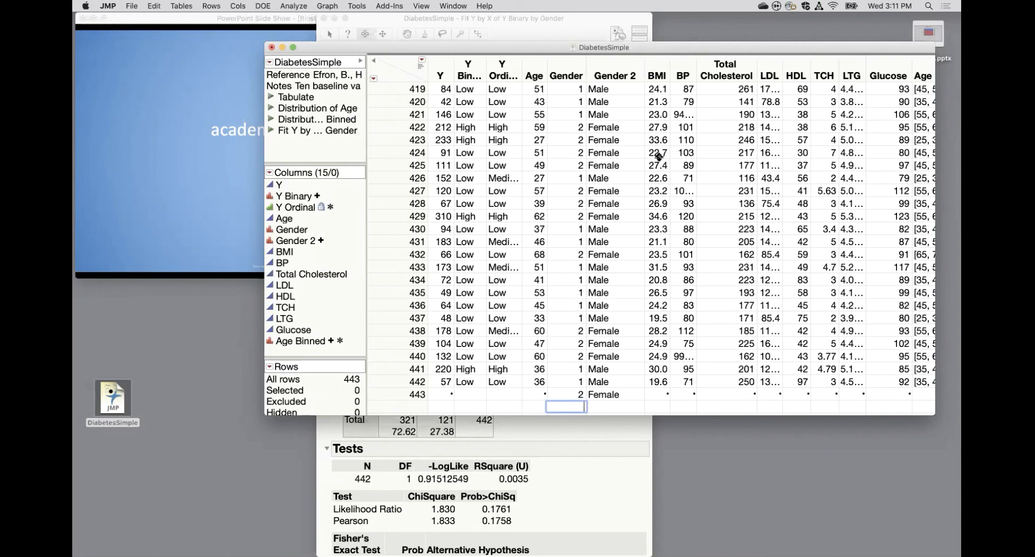
Switch to the BiostatisticsBasics slide show in PowerPoint.
left_click(195, 120)
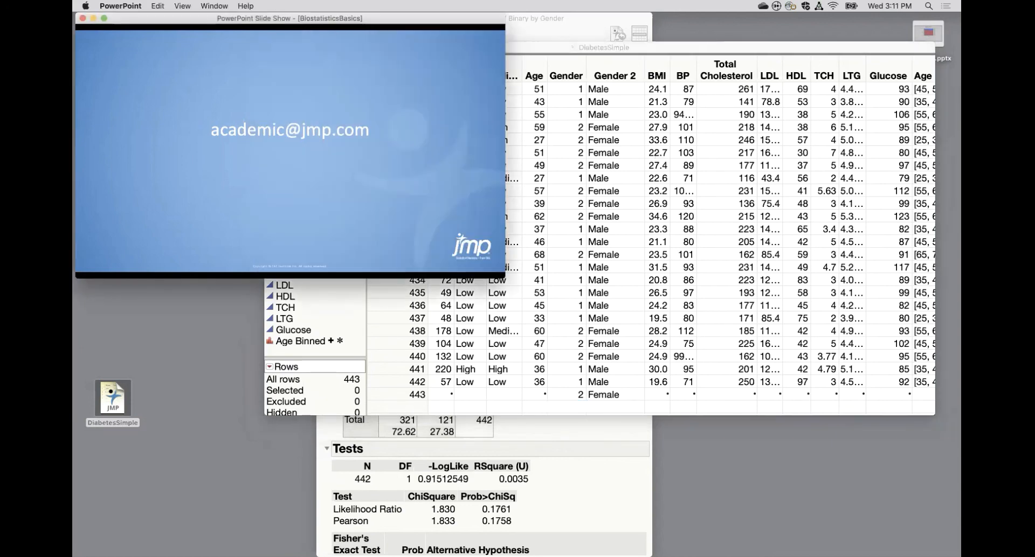